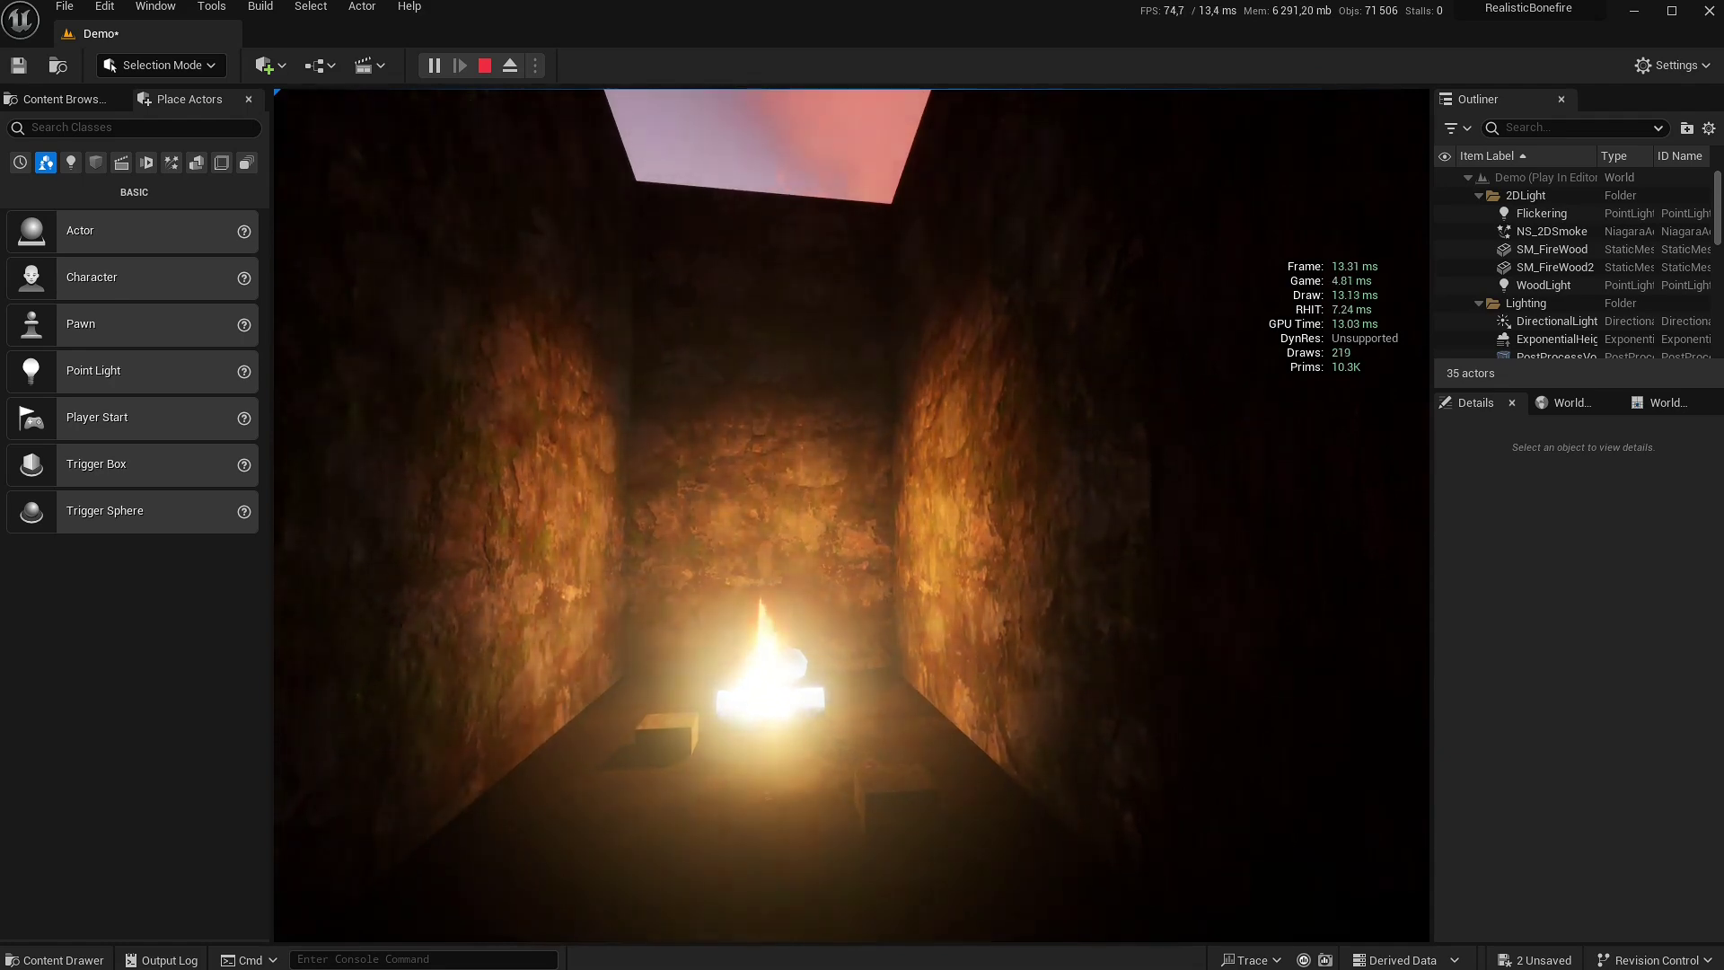
# Walk up to the 3D fire in the running level and examine its flames and smoke
pyautogui.press('d')
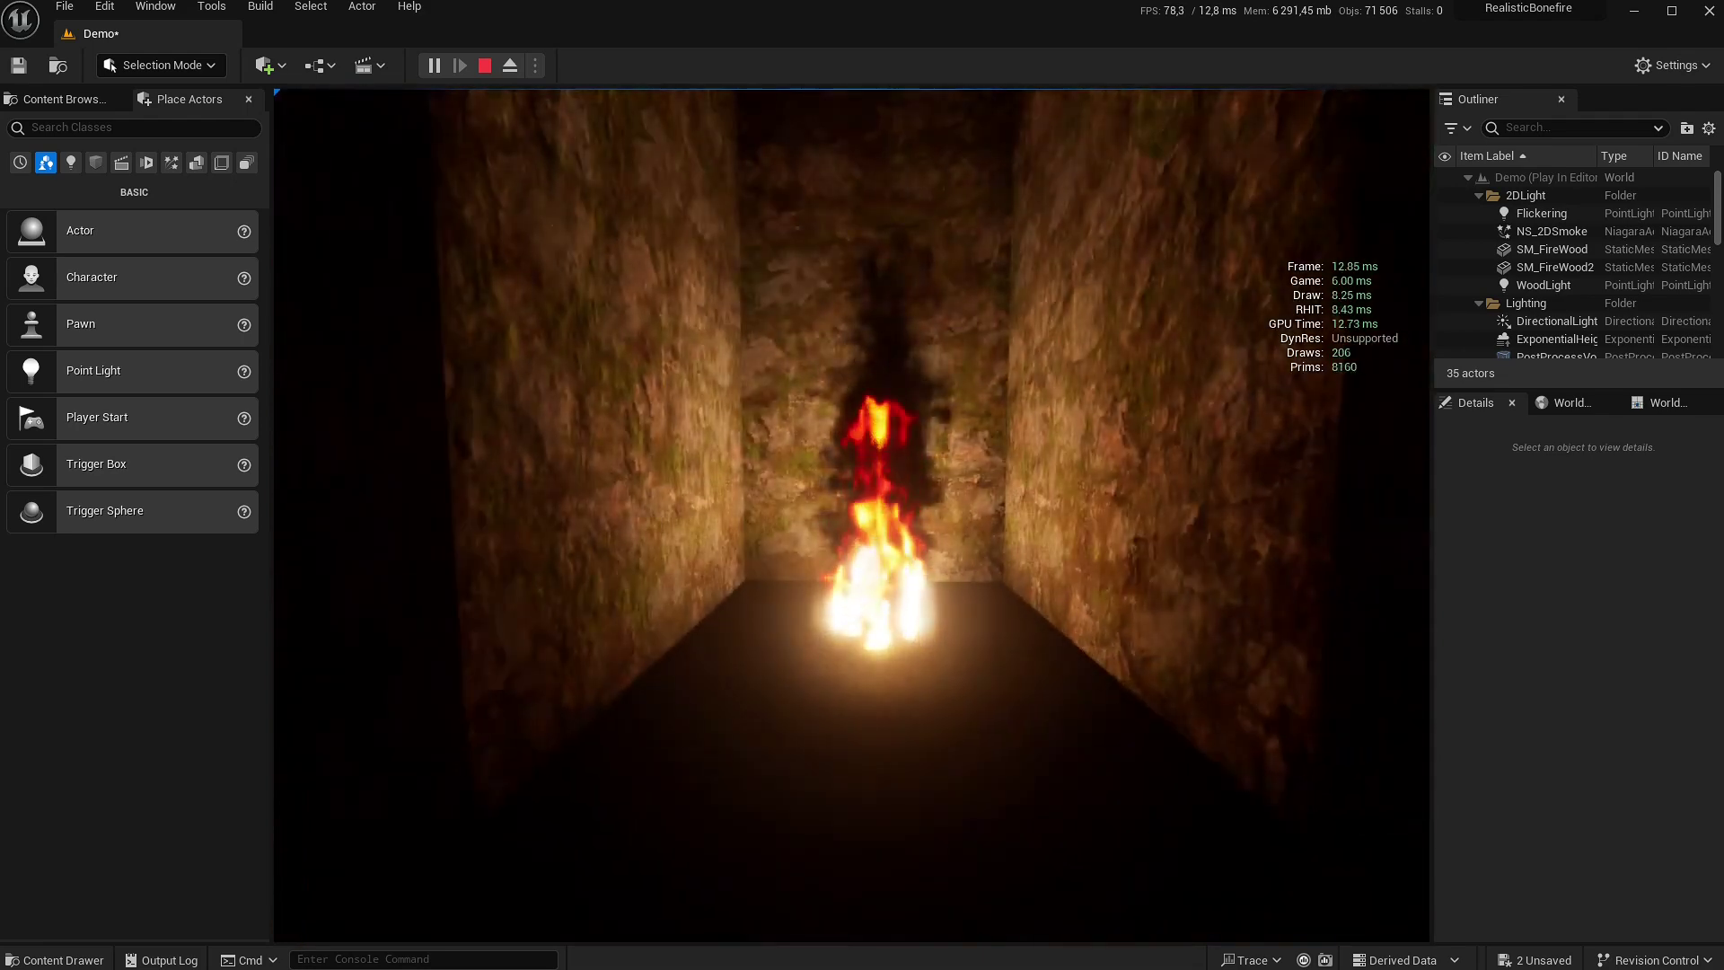
pyautogui.press('w')
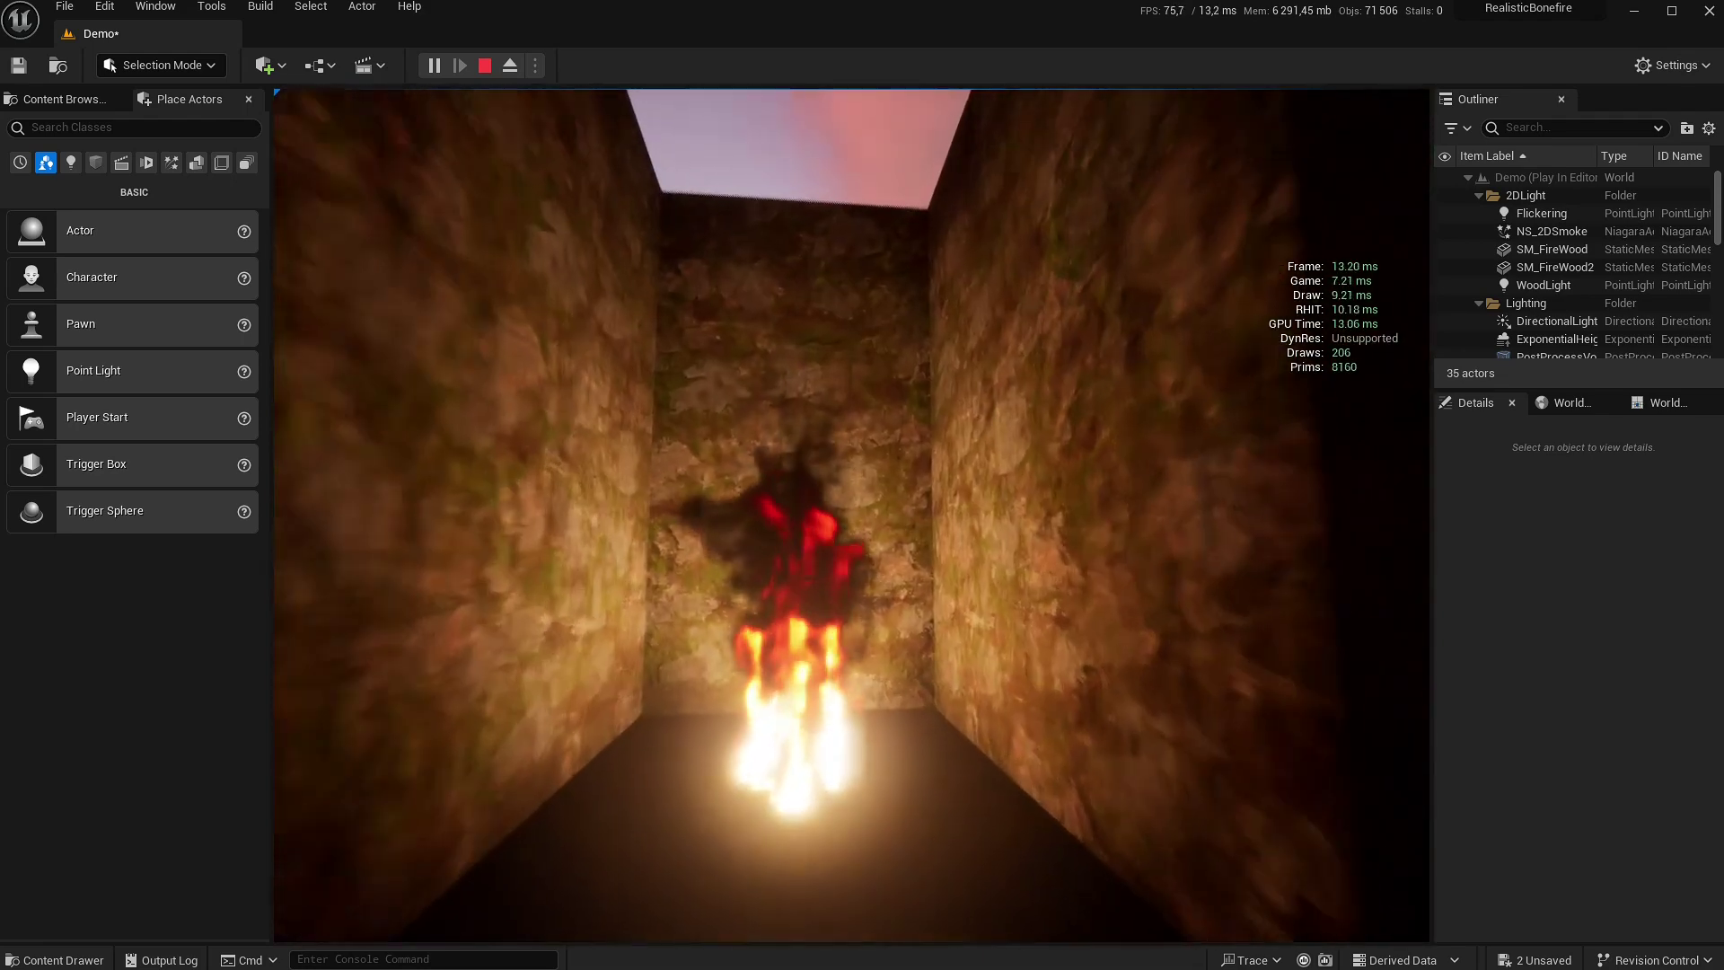
pyautogui.press('s')
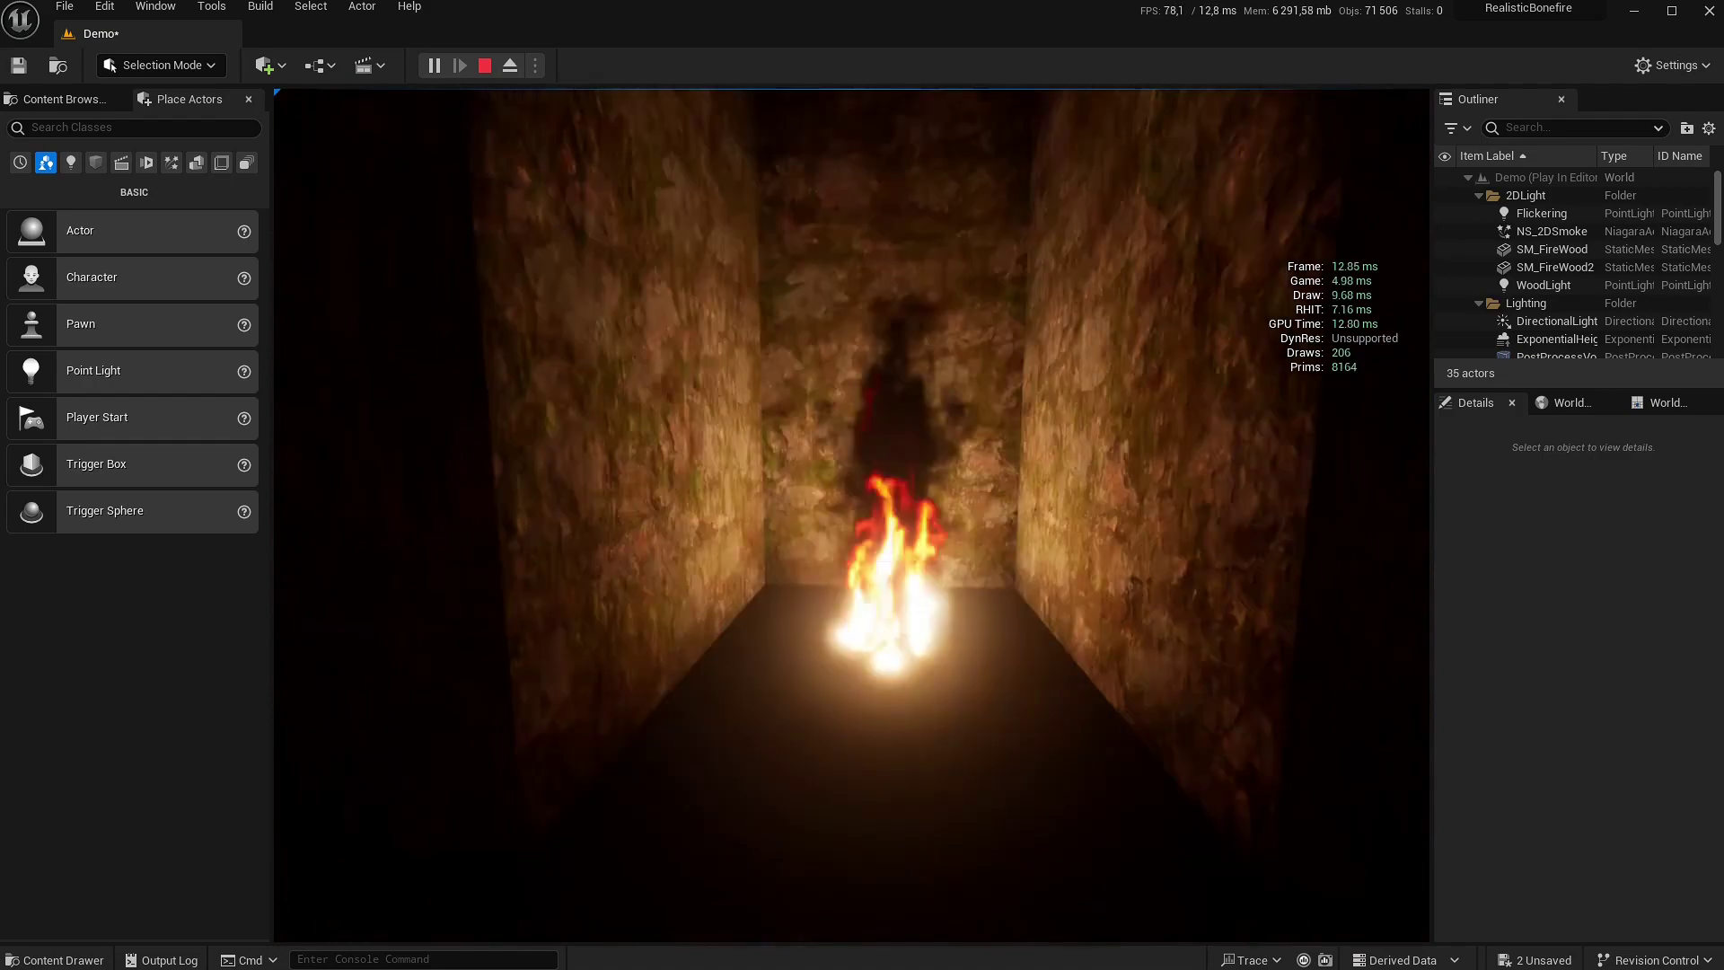
pyautogui.press('w')
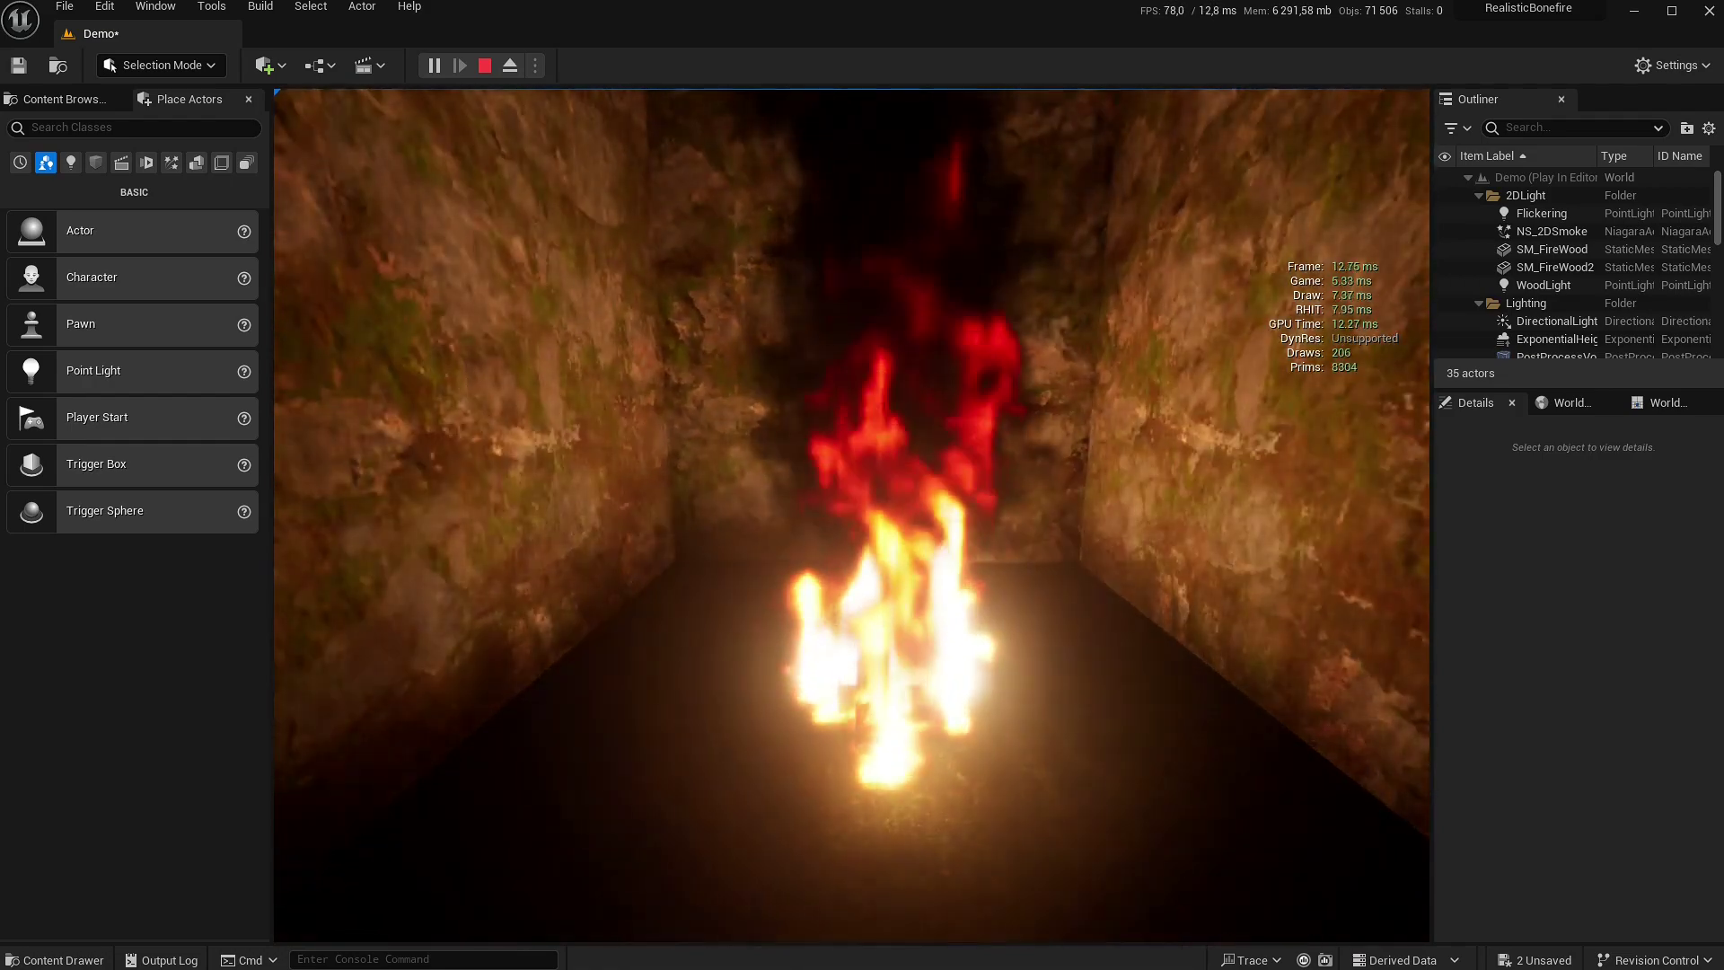
pyautogui.press('d')
pyautogui.hotkey('shift', 'F1')
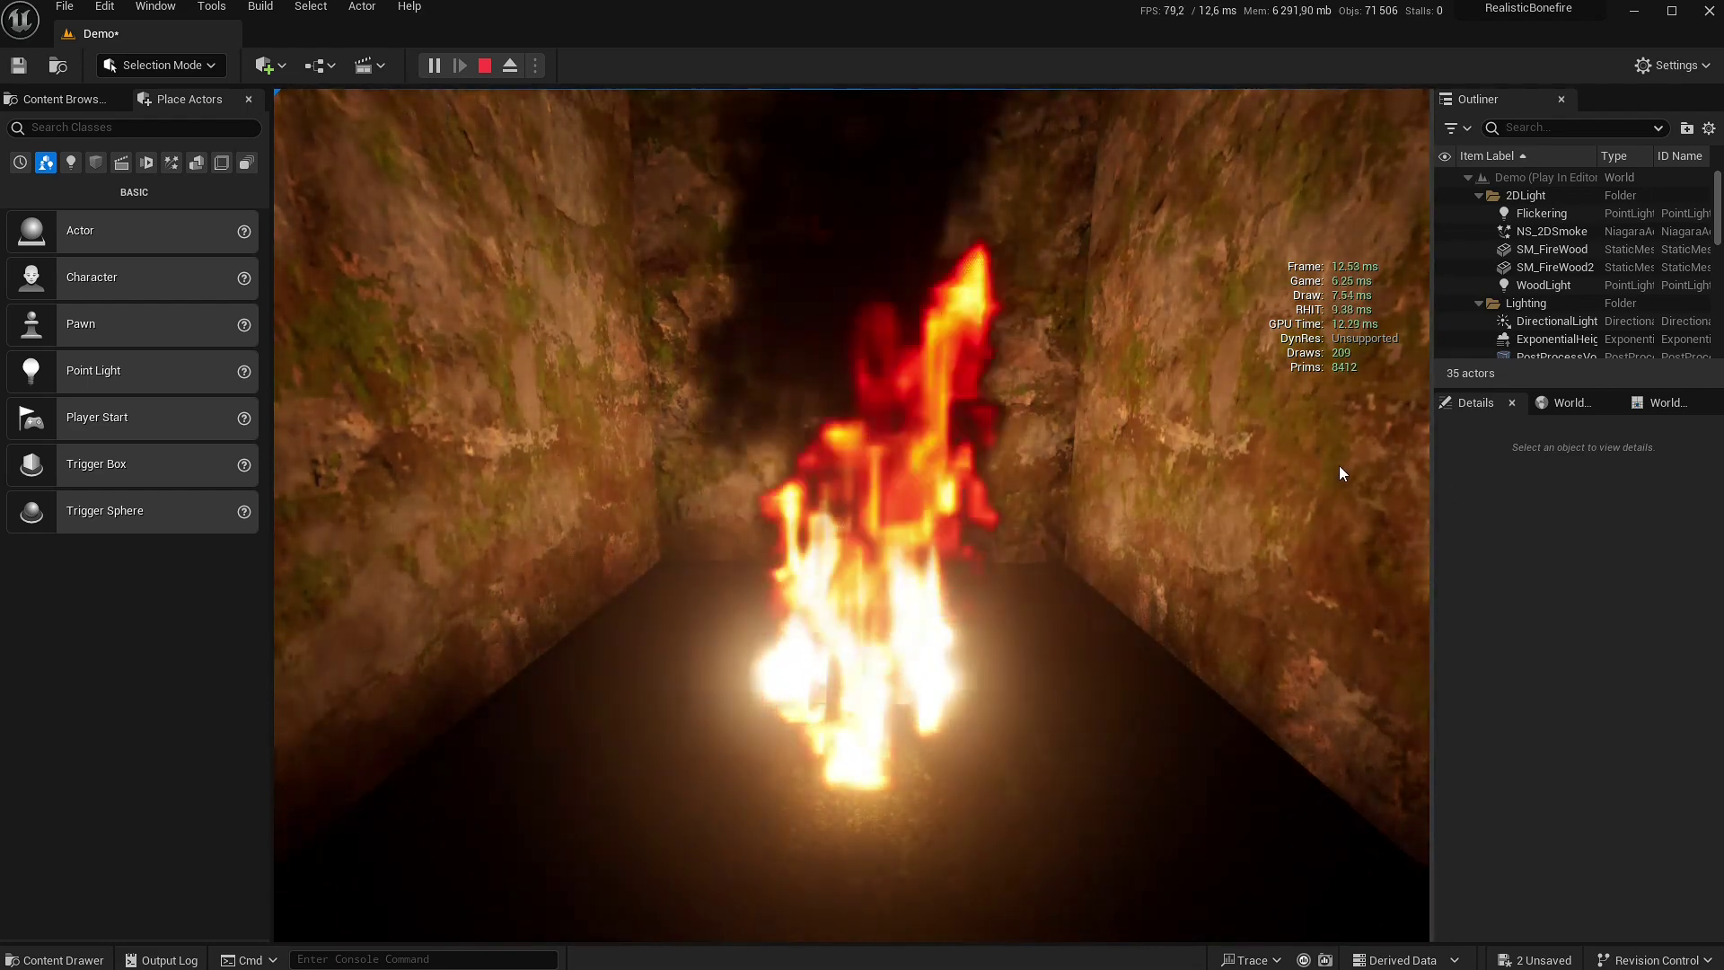
# Walk over to the 2D fire with the logs and examine its flames and the light on the walls
pyautogui.click(1172, 519)
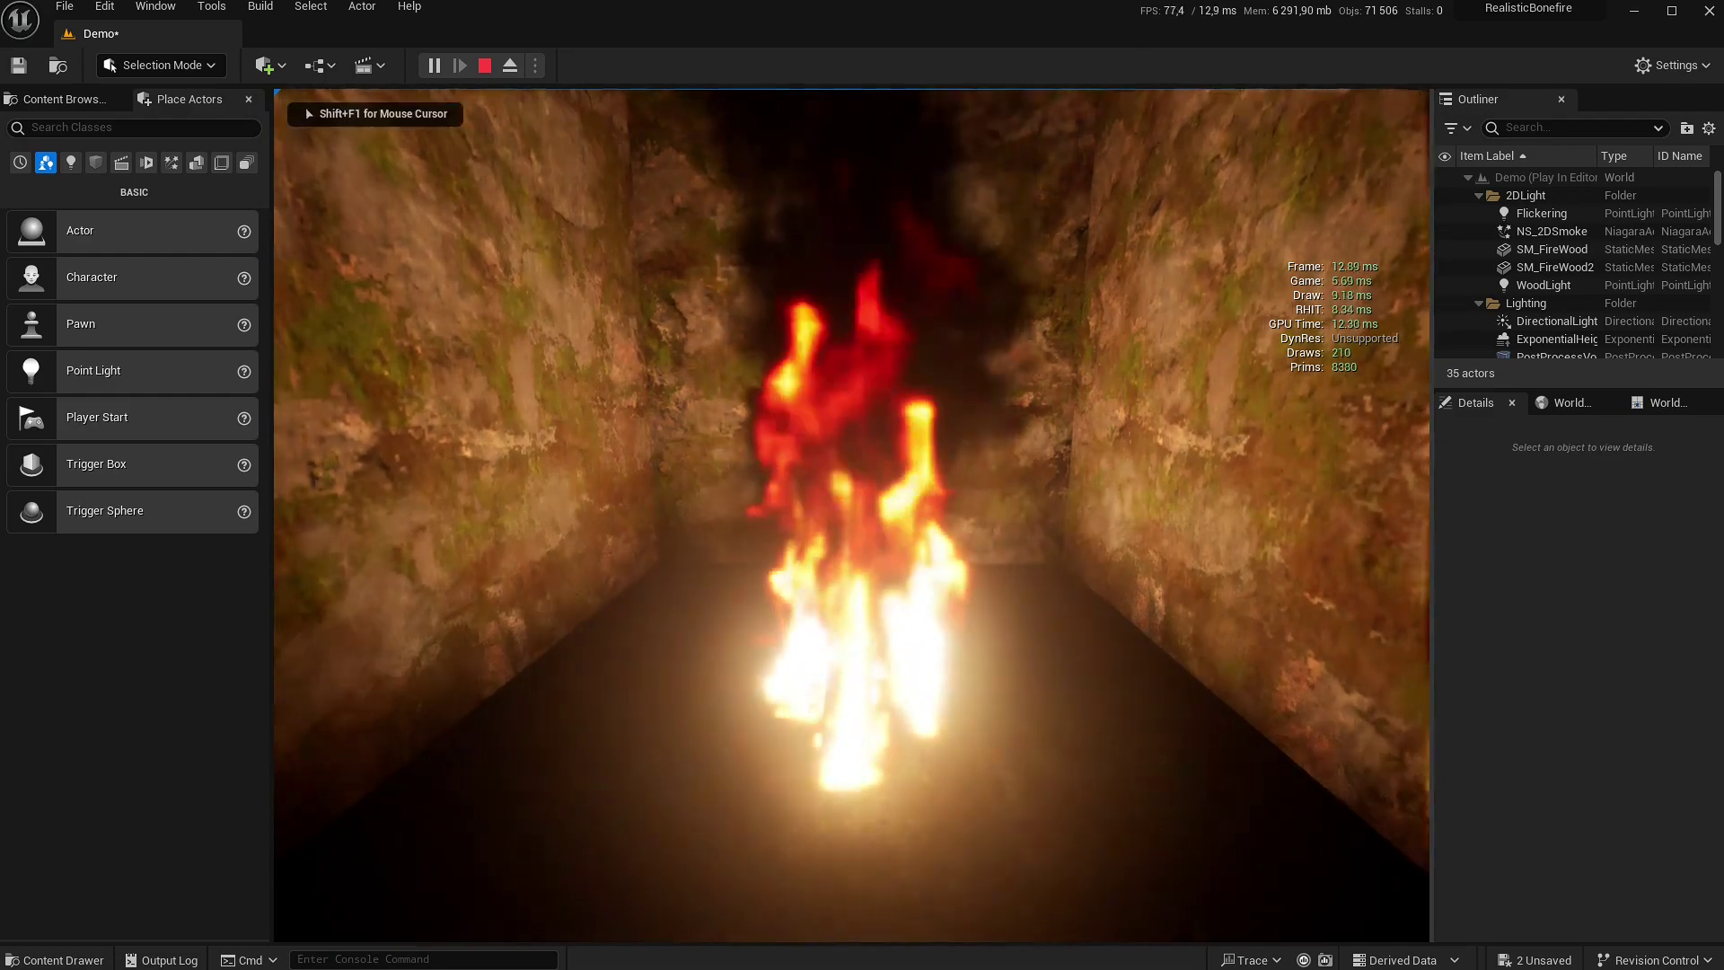
pyautogui.press('w')
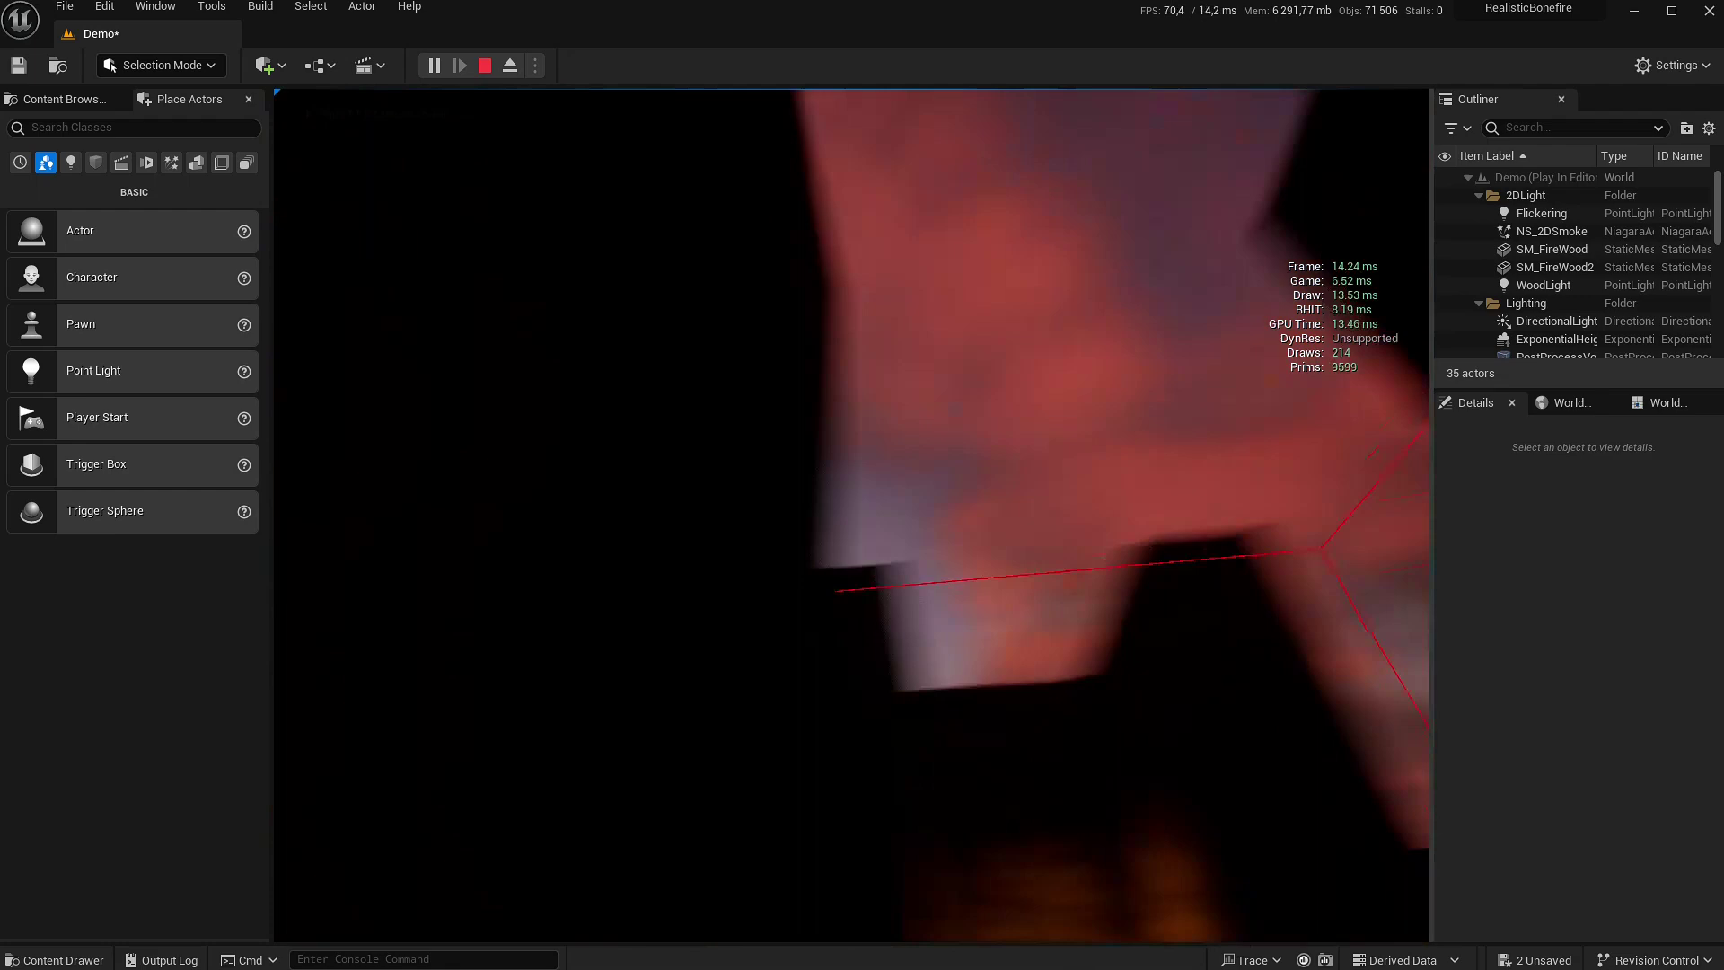
pyautogui.press('w')
pyautogui.press('w')
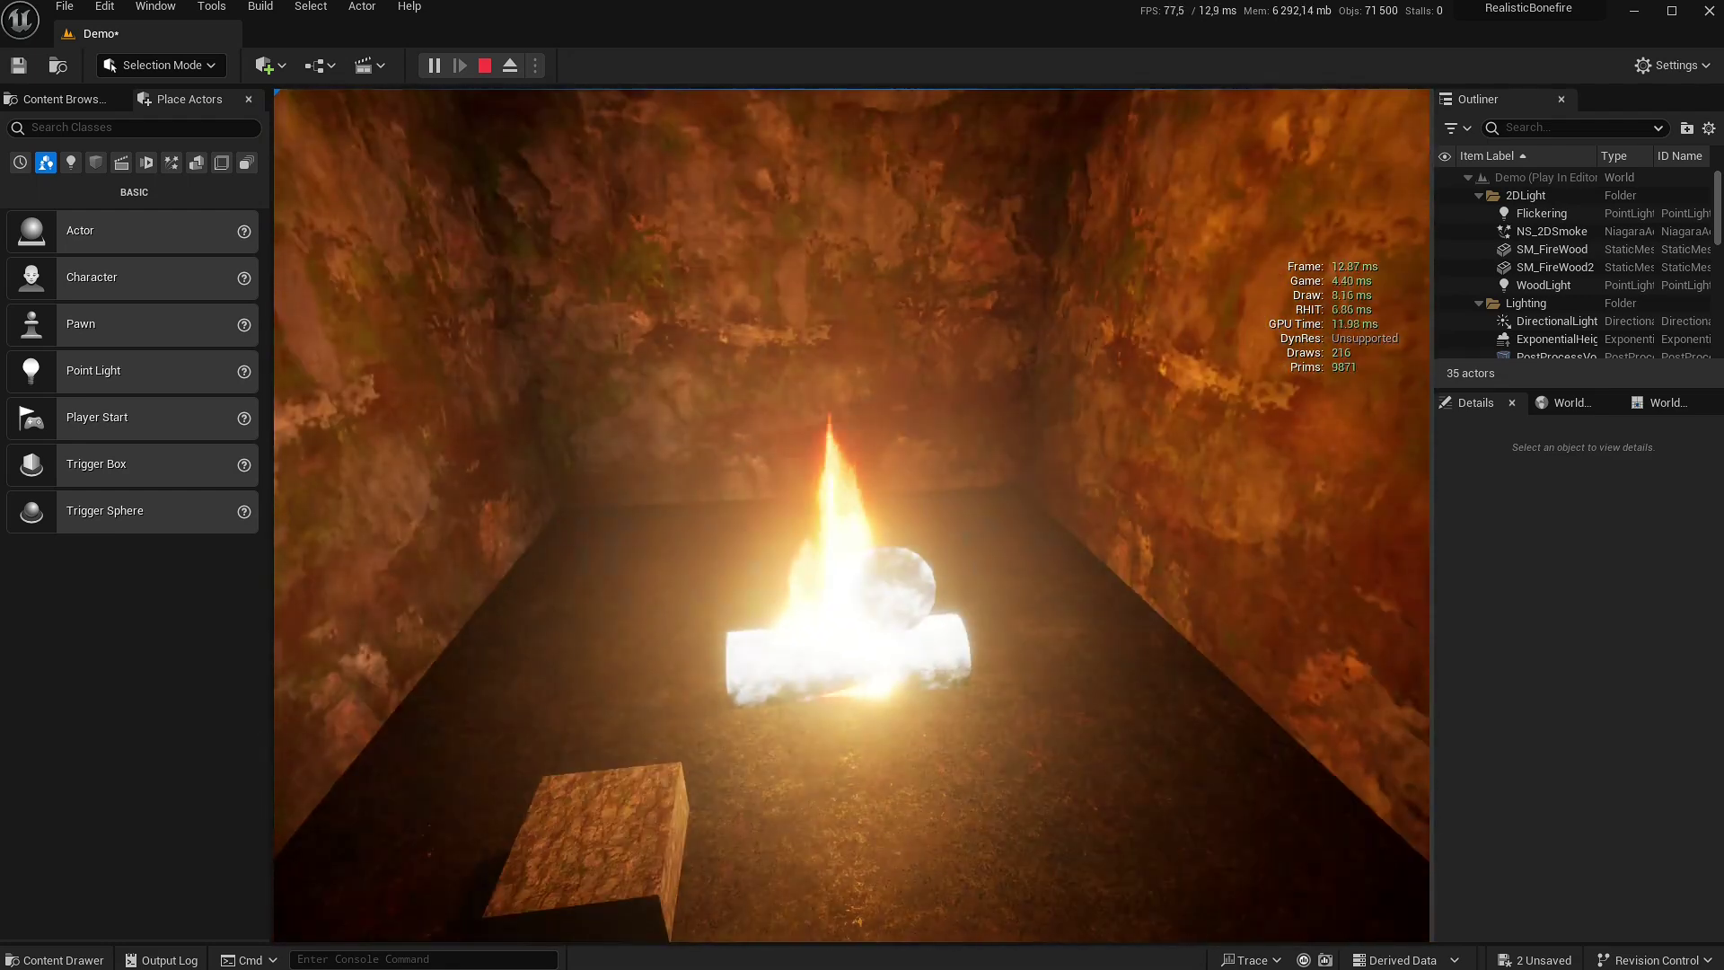
pyautogui.press('a')
pyautogui.press('d')
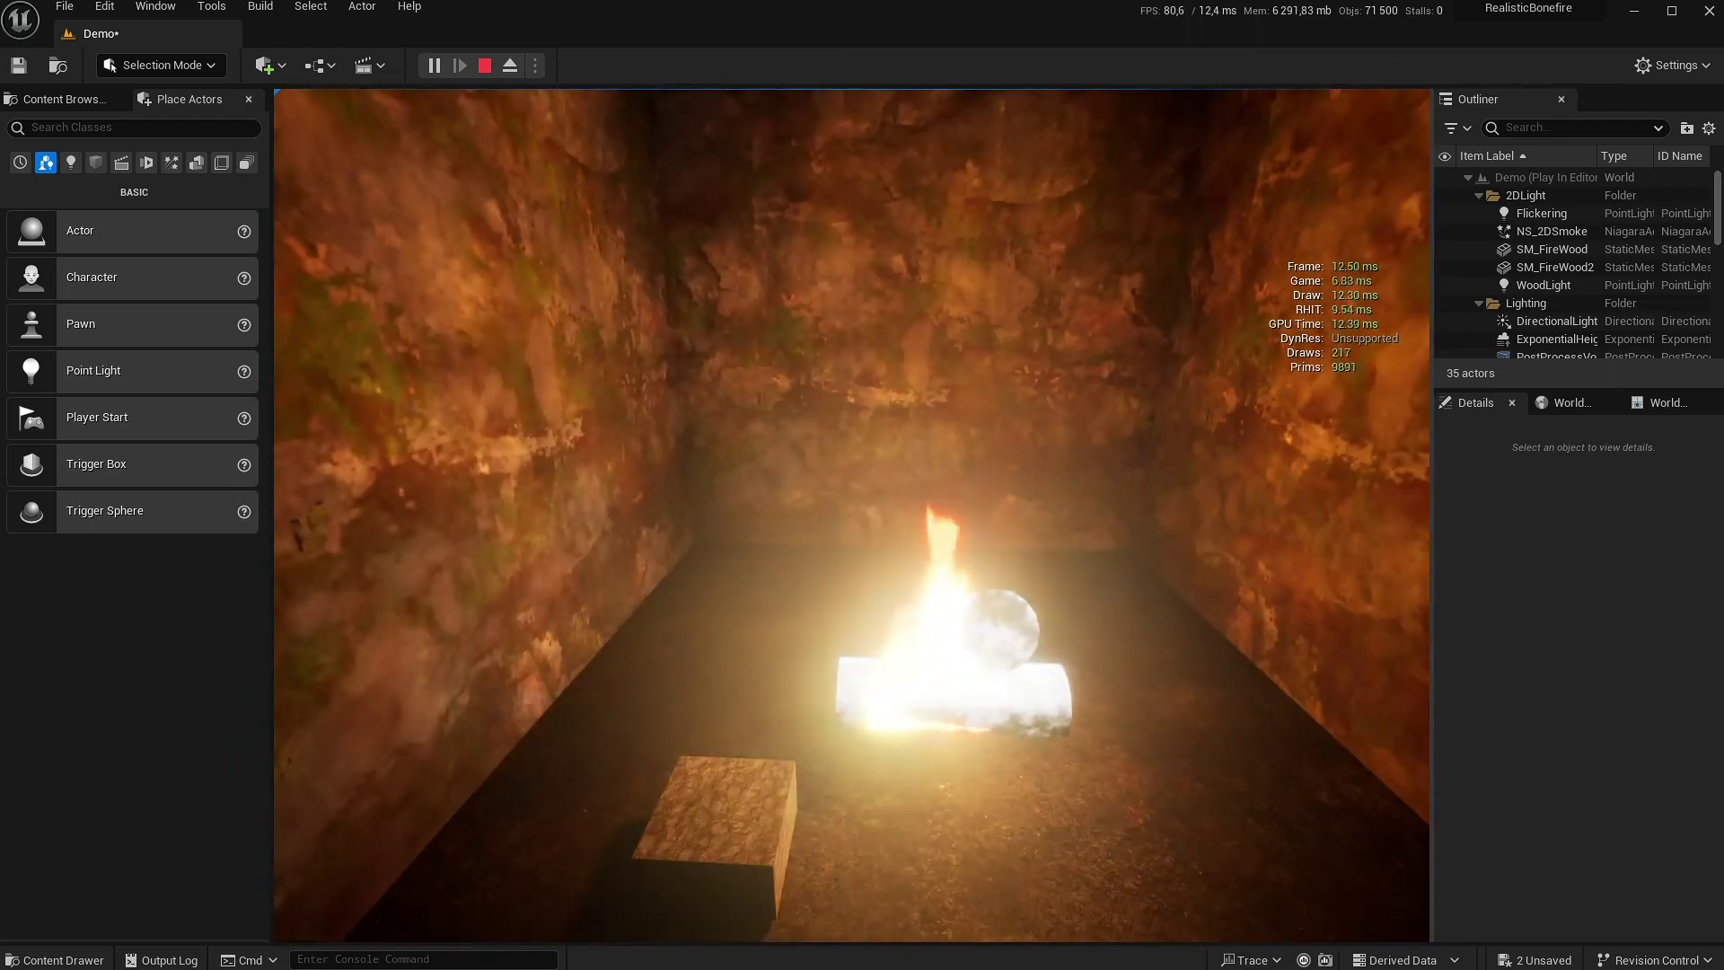
pyautogui.hotkey('shift', 'F1')
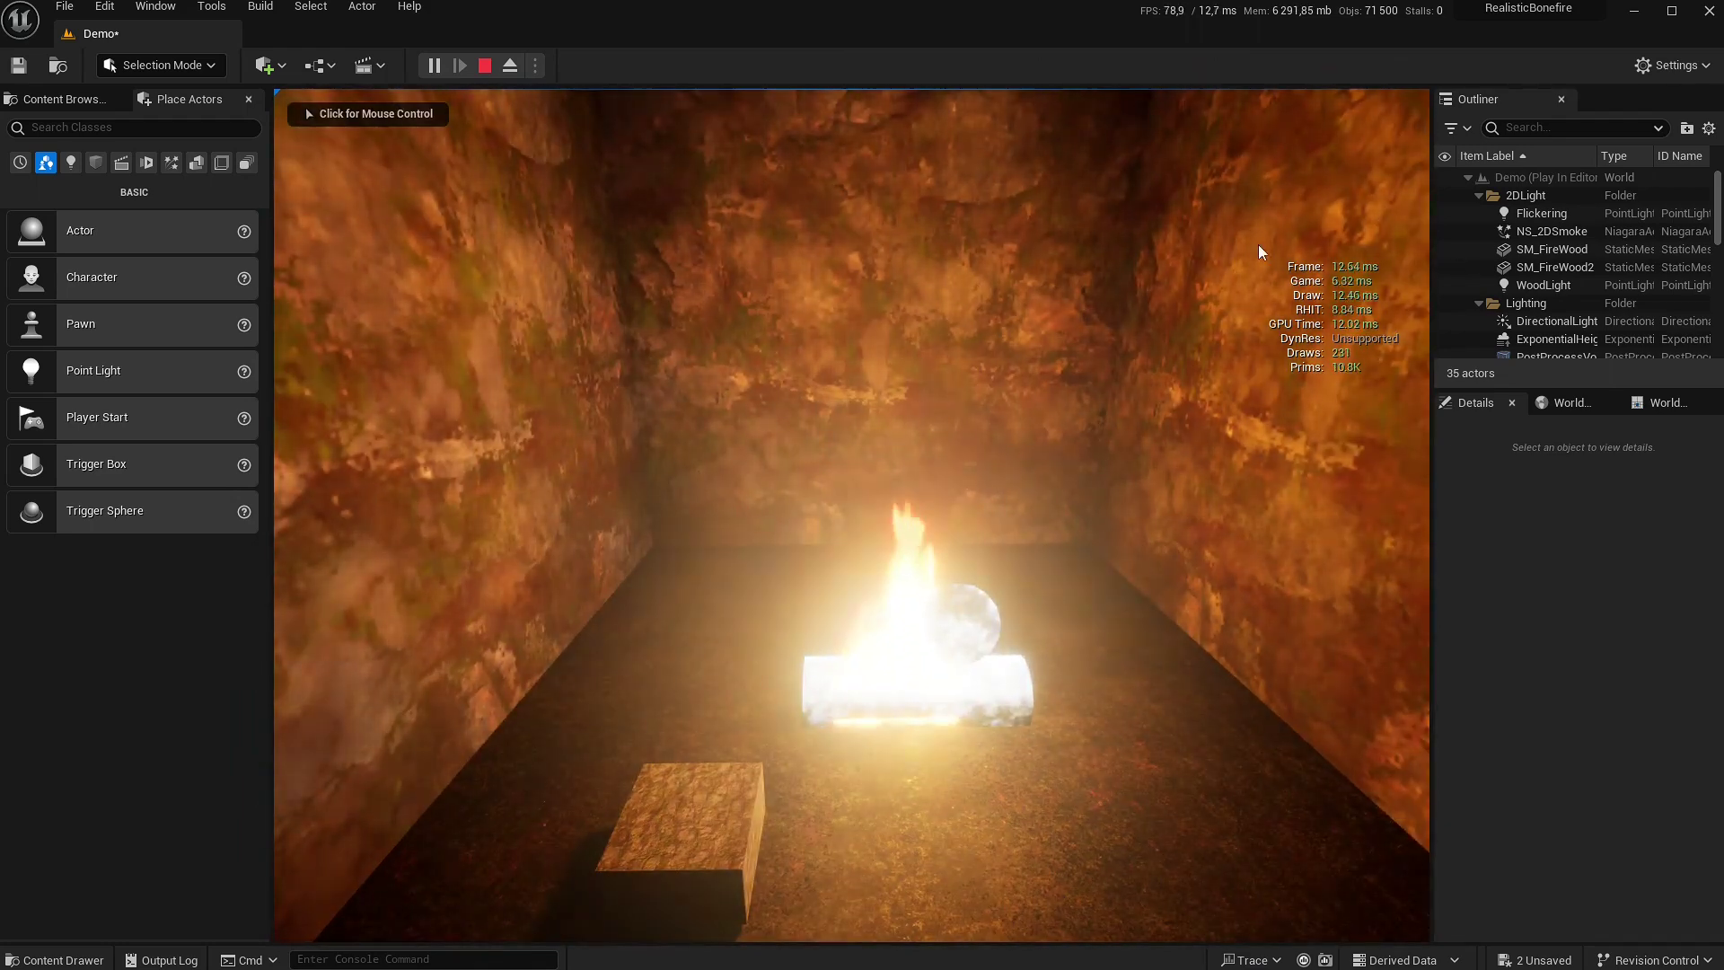
# Return to the 3D fire and examine its flames, dark smoke and lighting from near and far
pyautogui.click(1284, 482)
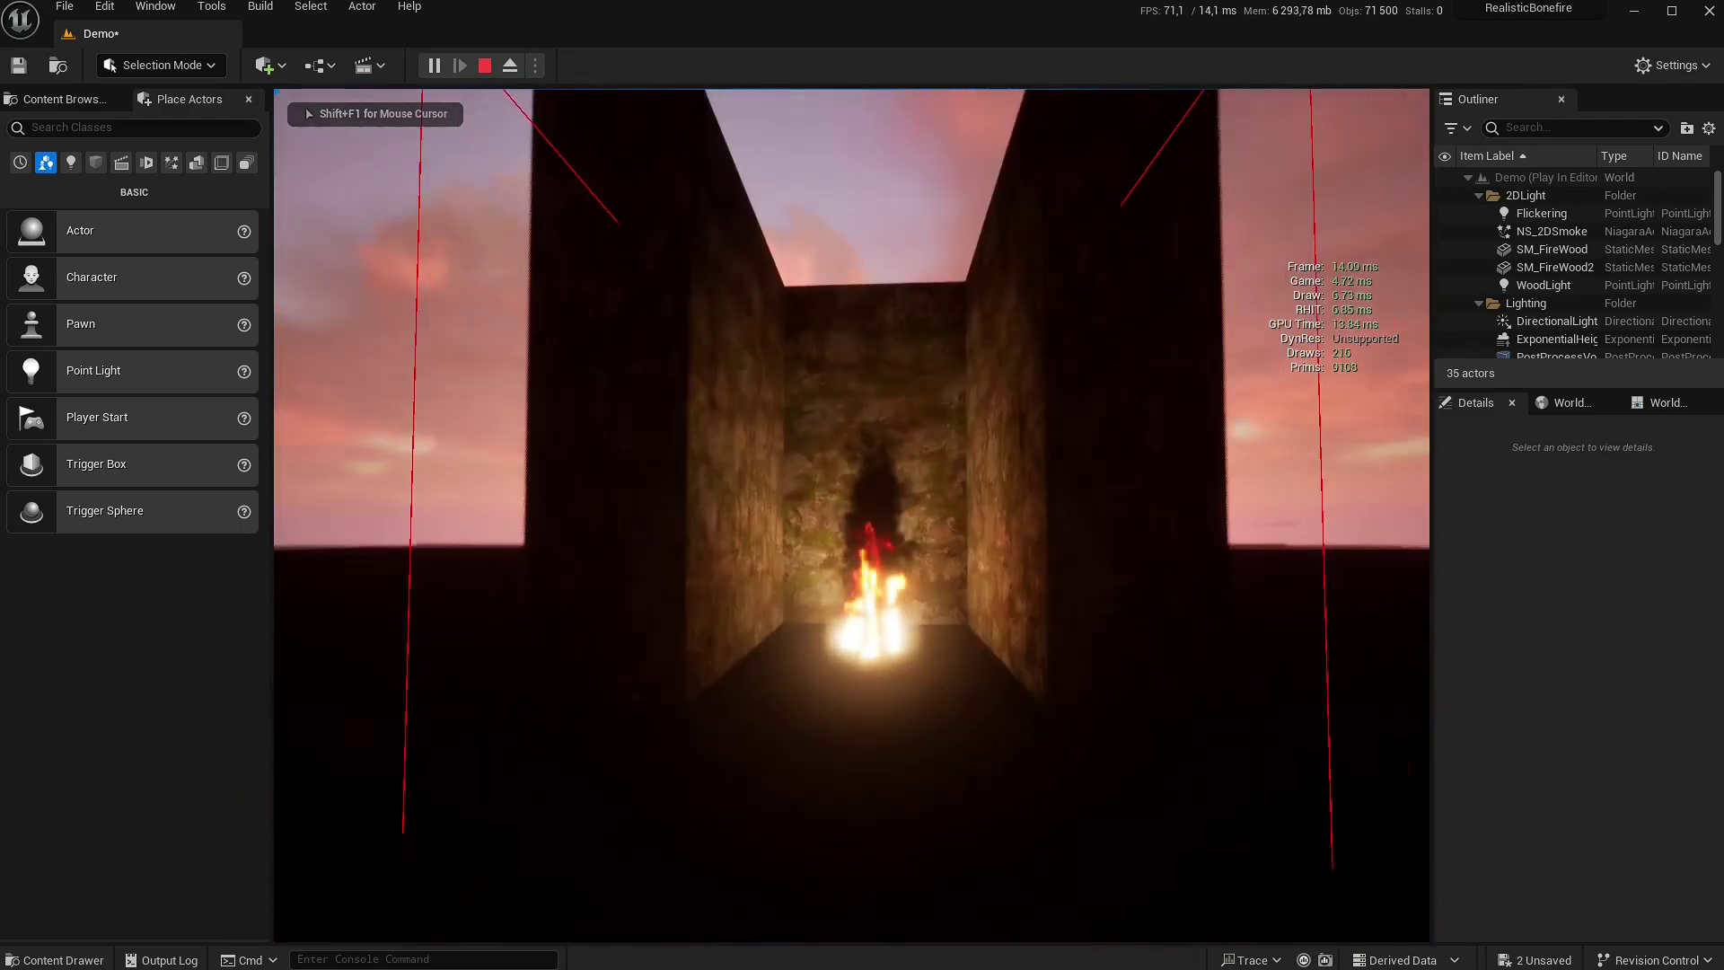
pyautogui.press('w')
pyautogui.press('w')
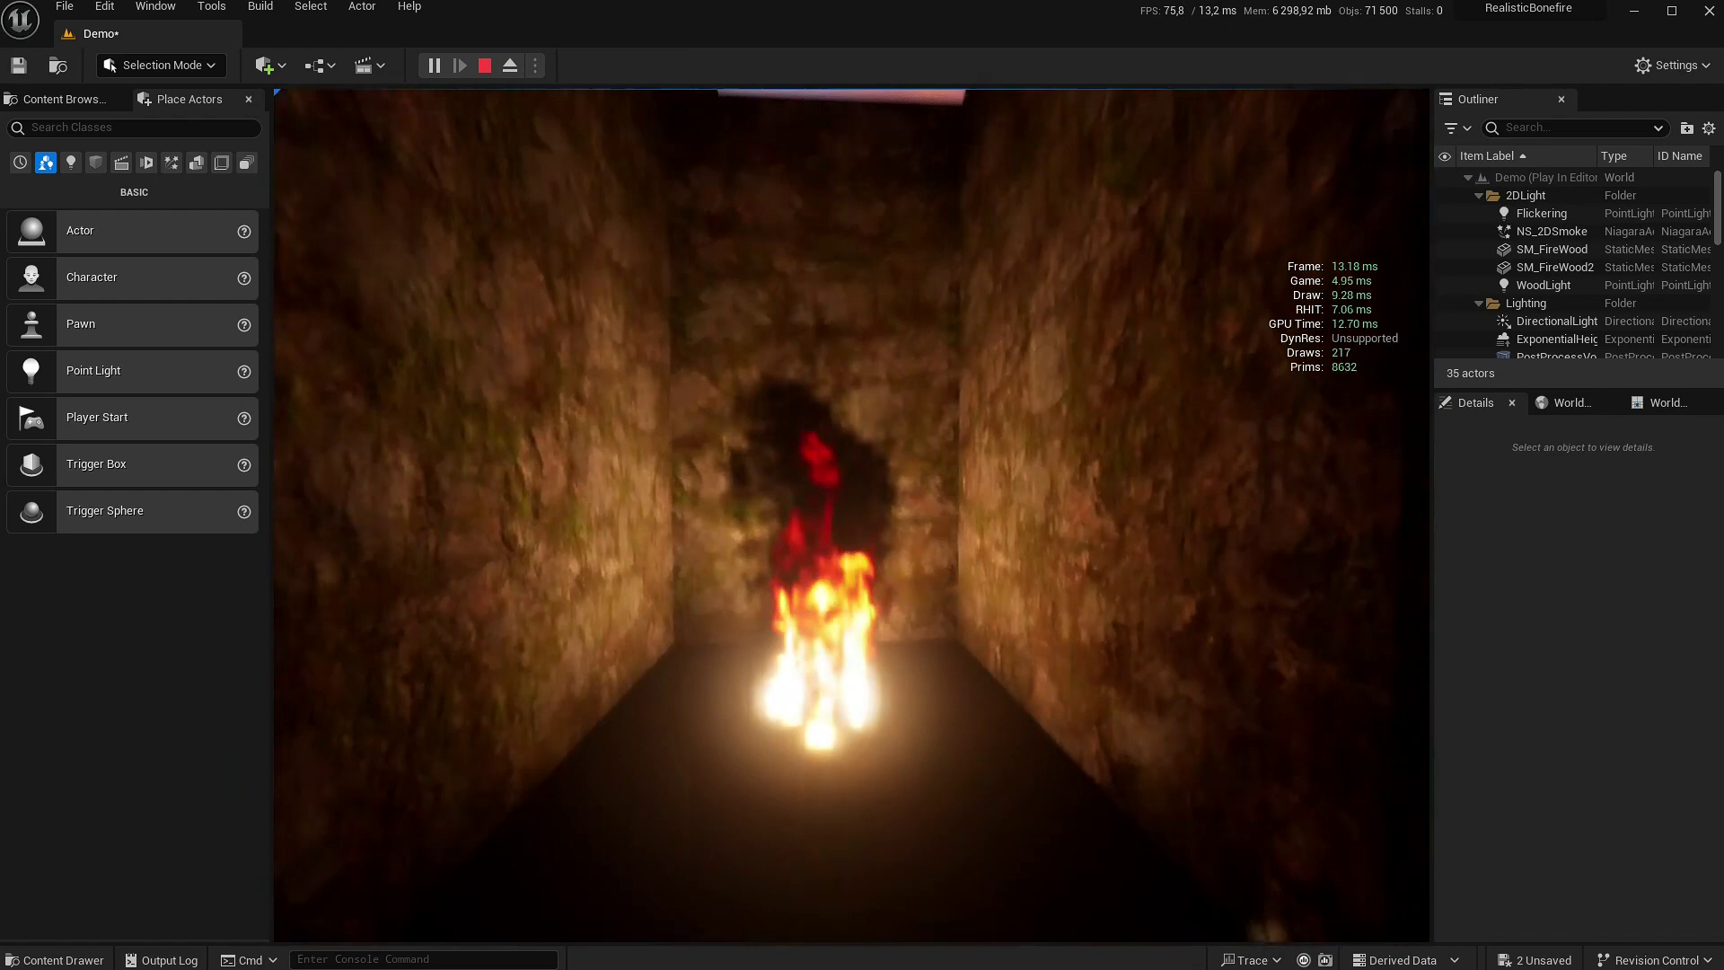
pyautogui.press('w')
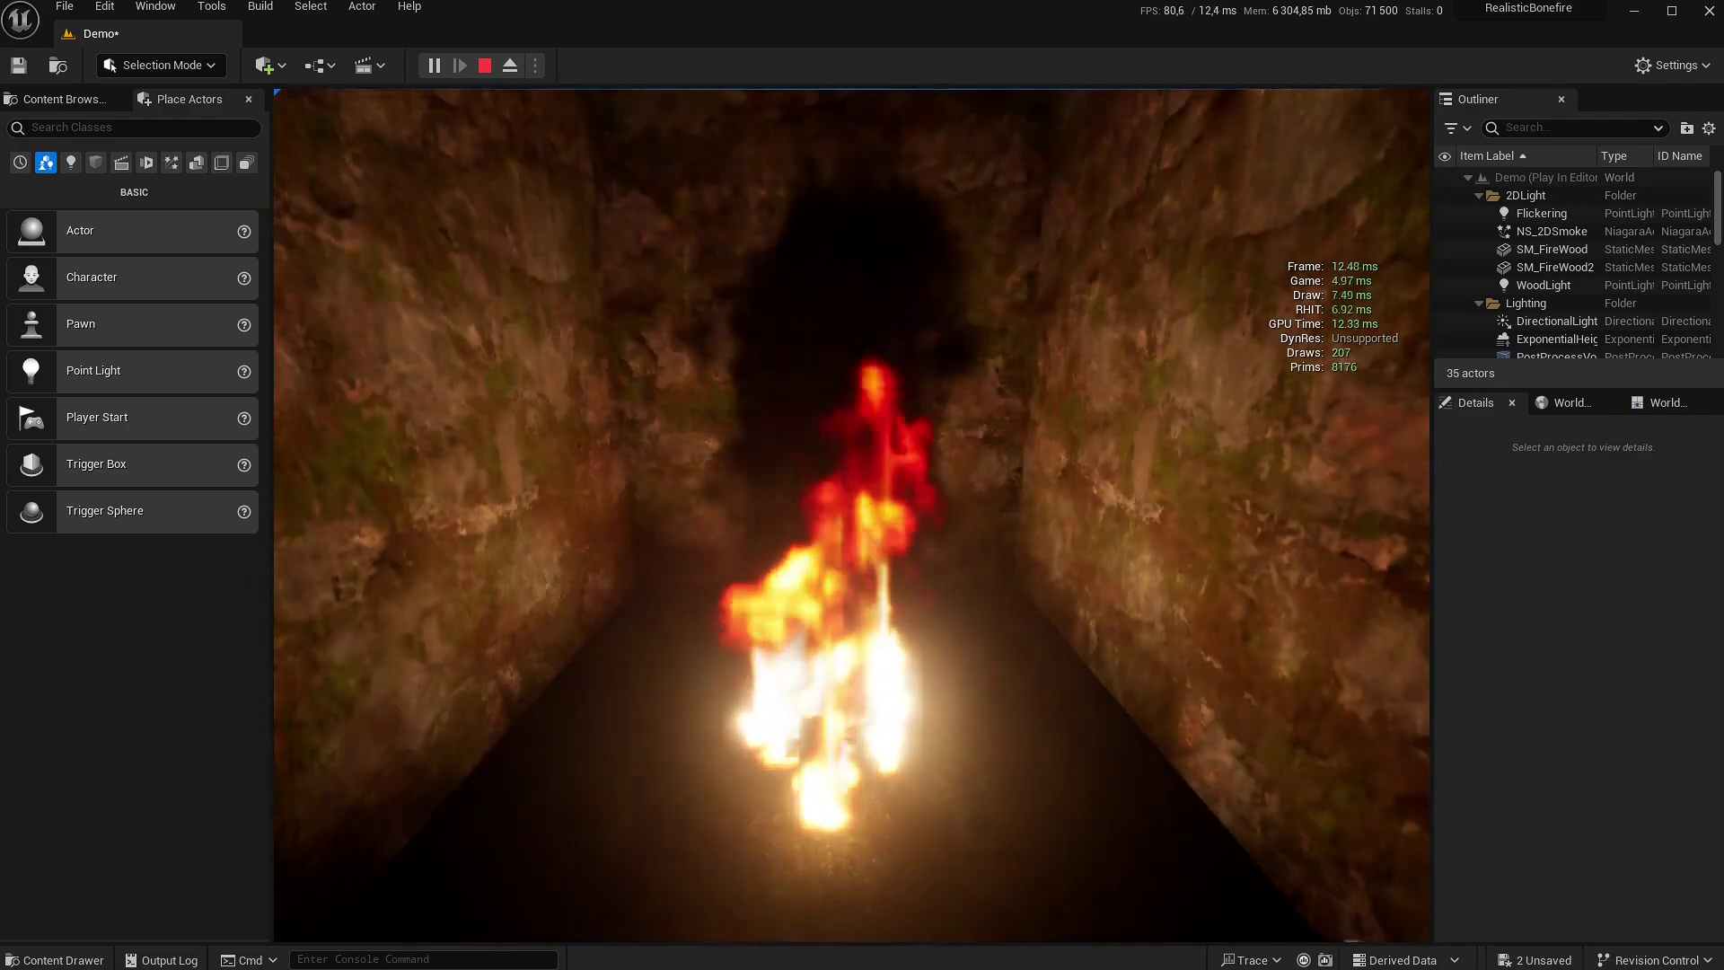
pyautogui.press('s')
pyautogui.press('w')
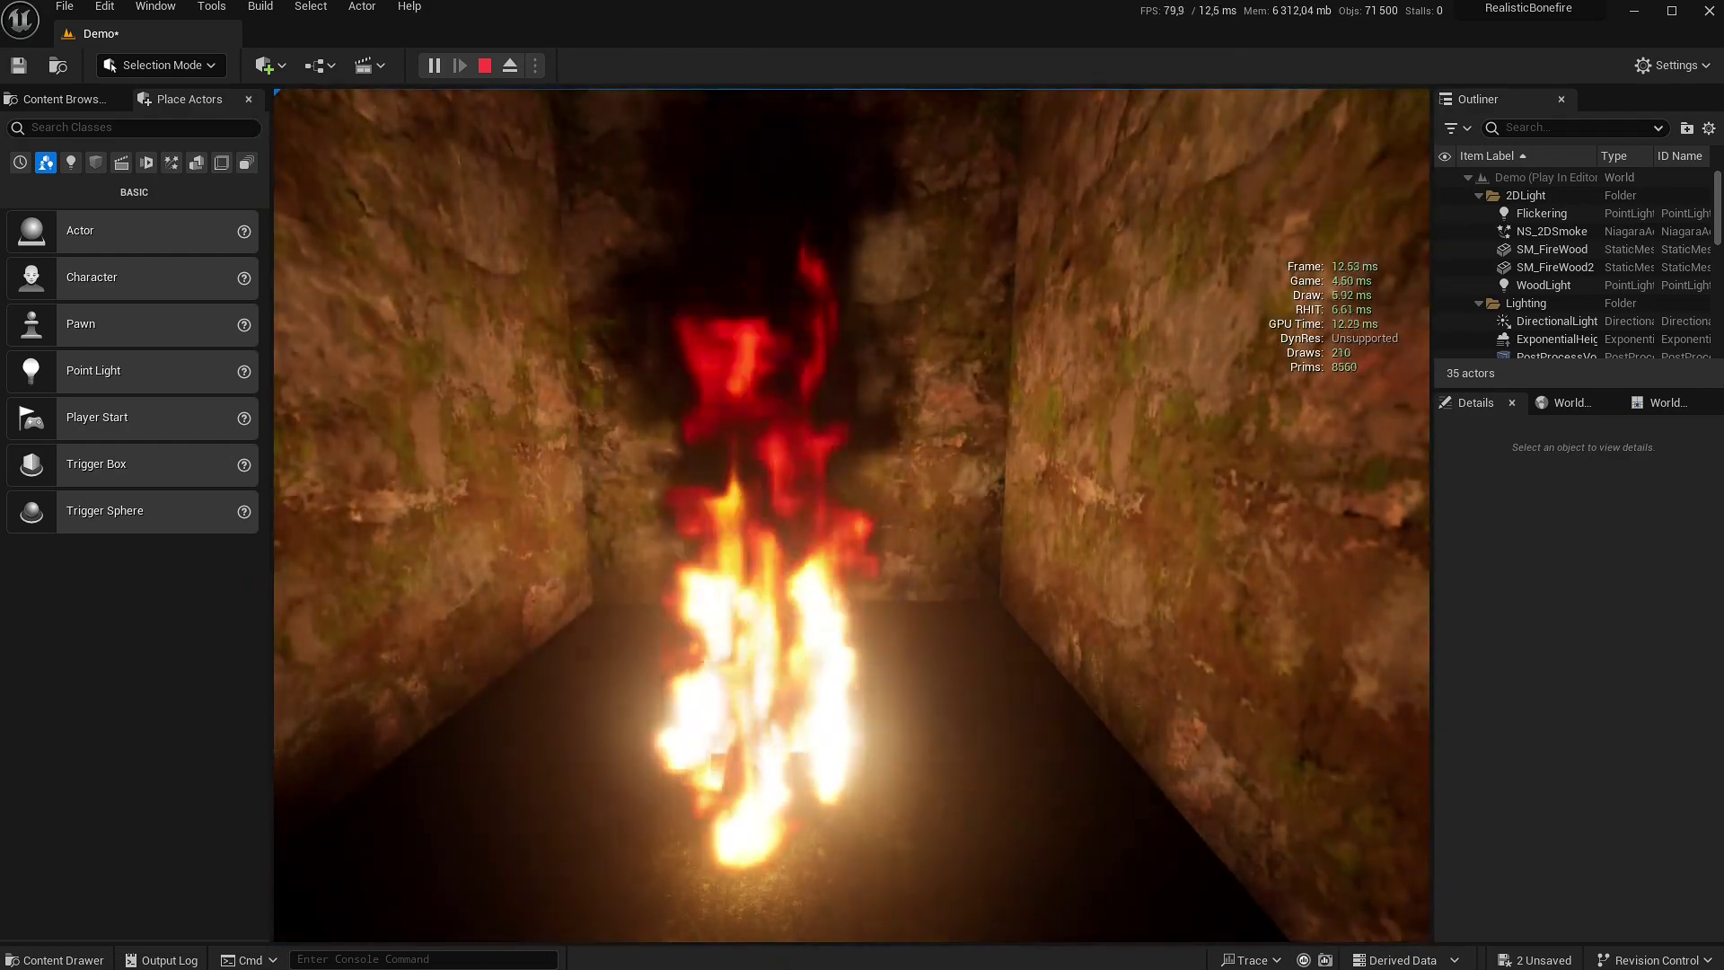
pyautogui.press('s')
pyautogui.press('w')
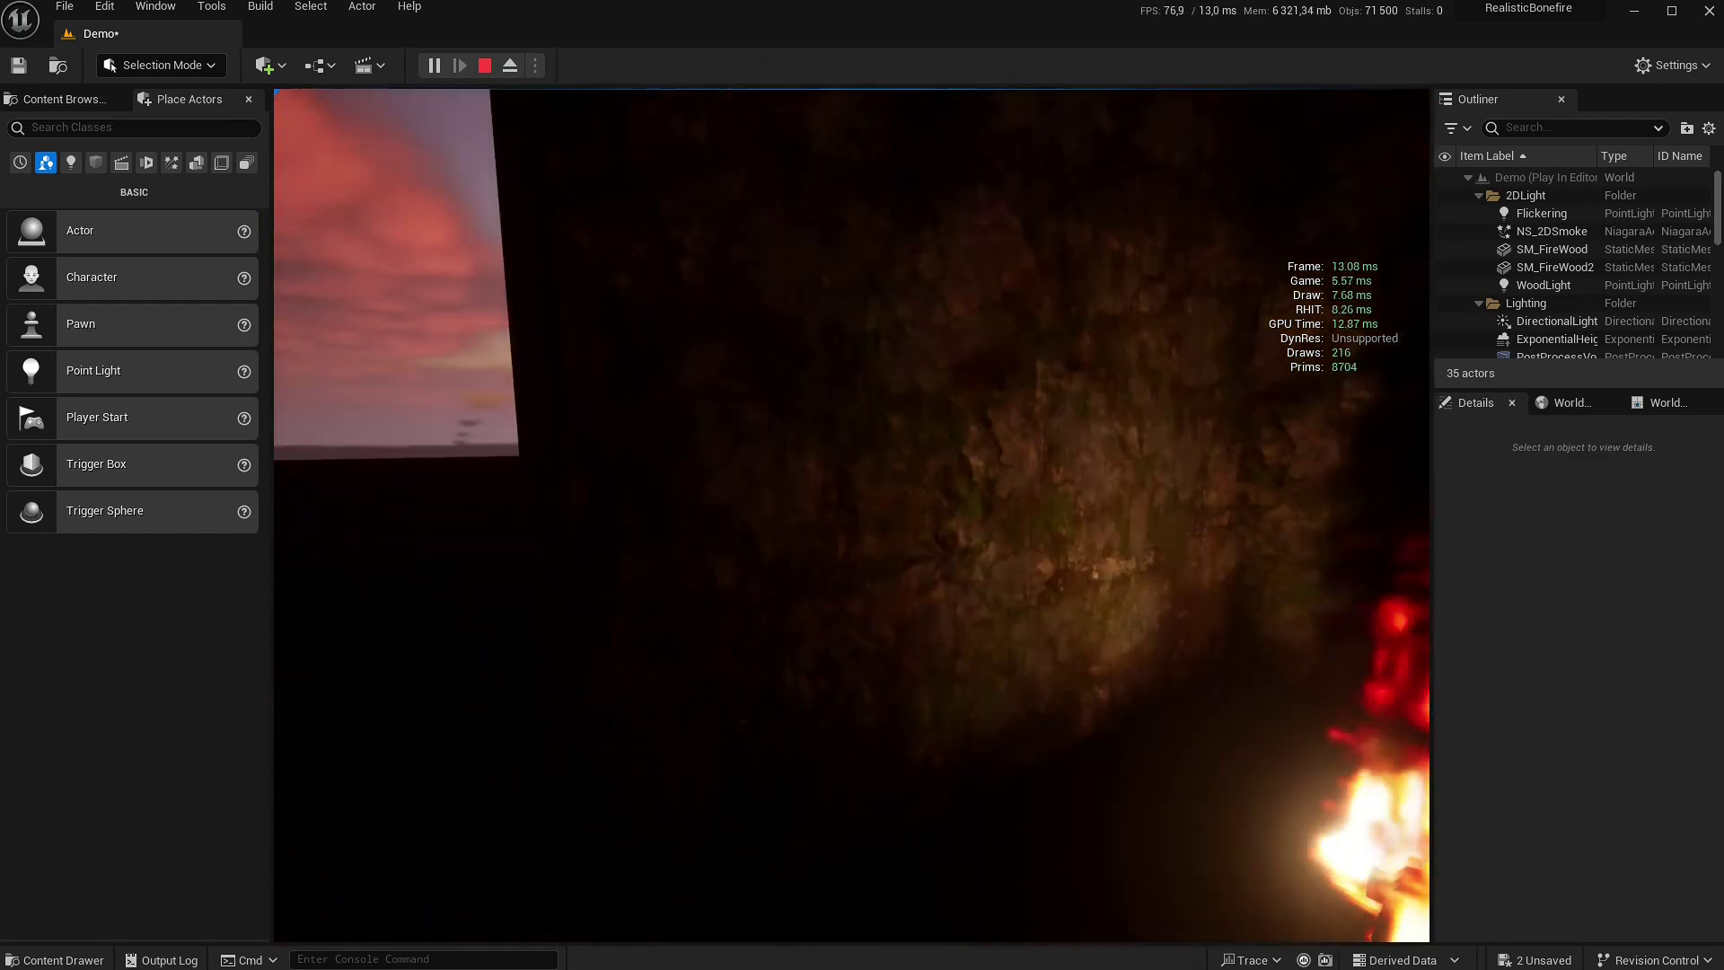
# Open the plugin list and search it for "fluid"
pyautogui.hotkey('shift', 'F1')
pyautogui.click(105, 7)
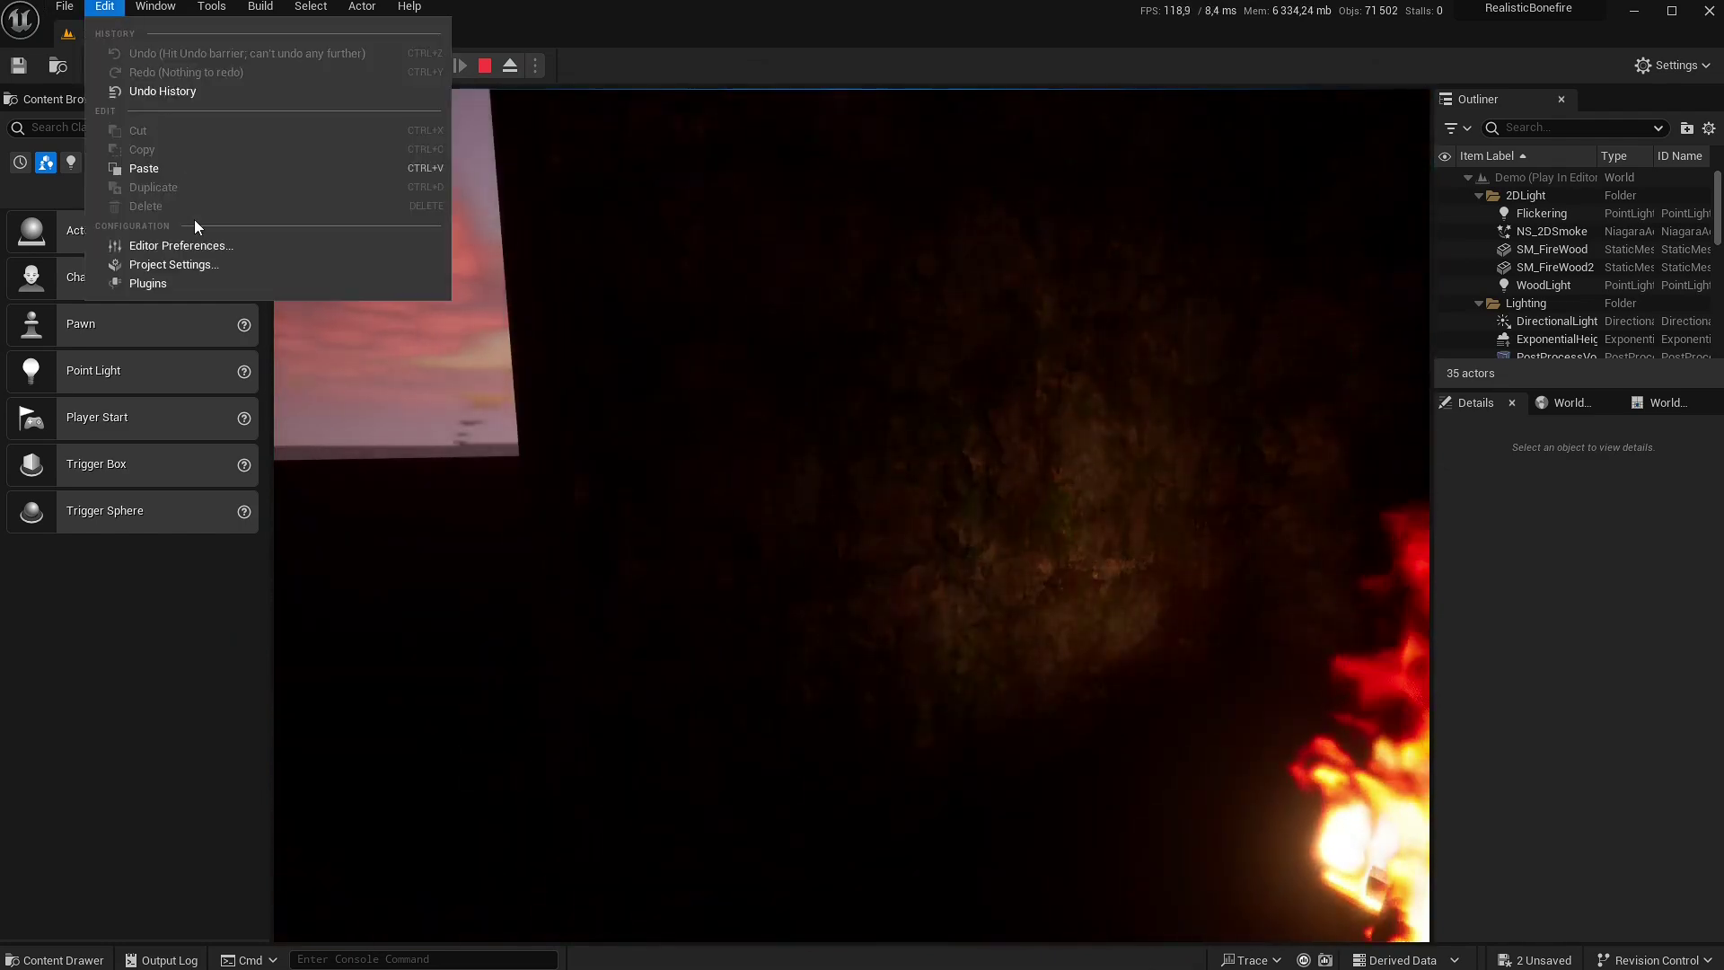
pyautogui.click(185, 283)
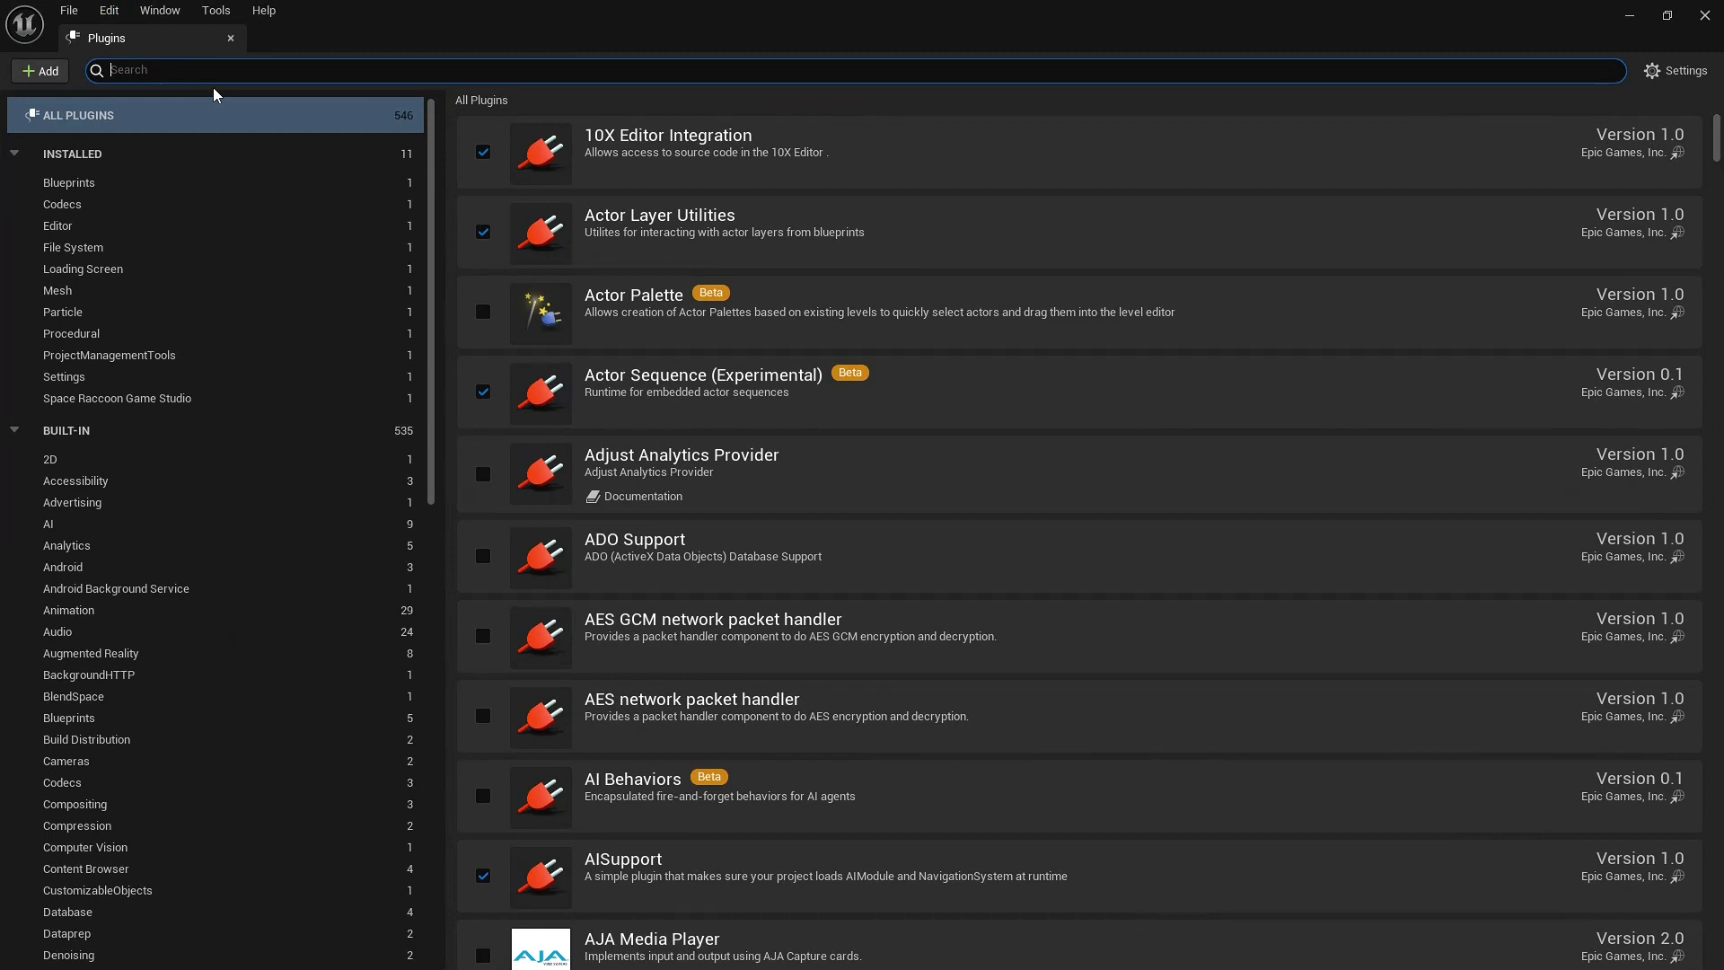
pyautogui.write('fluid')
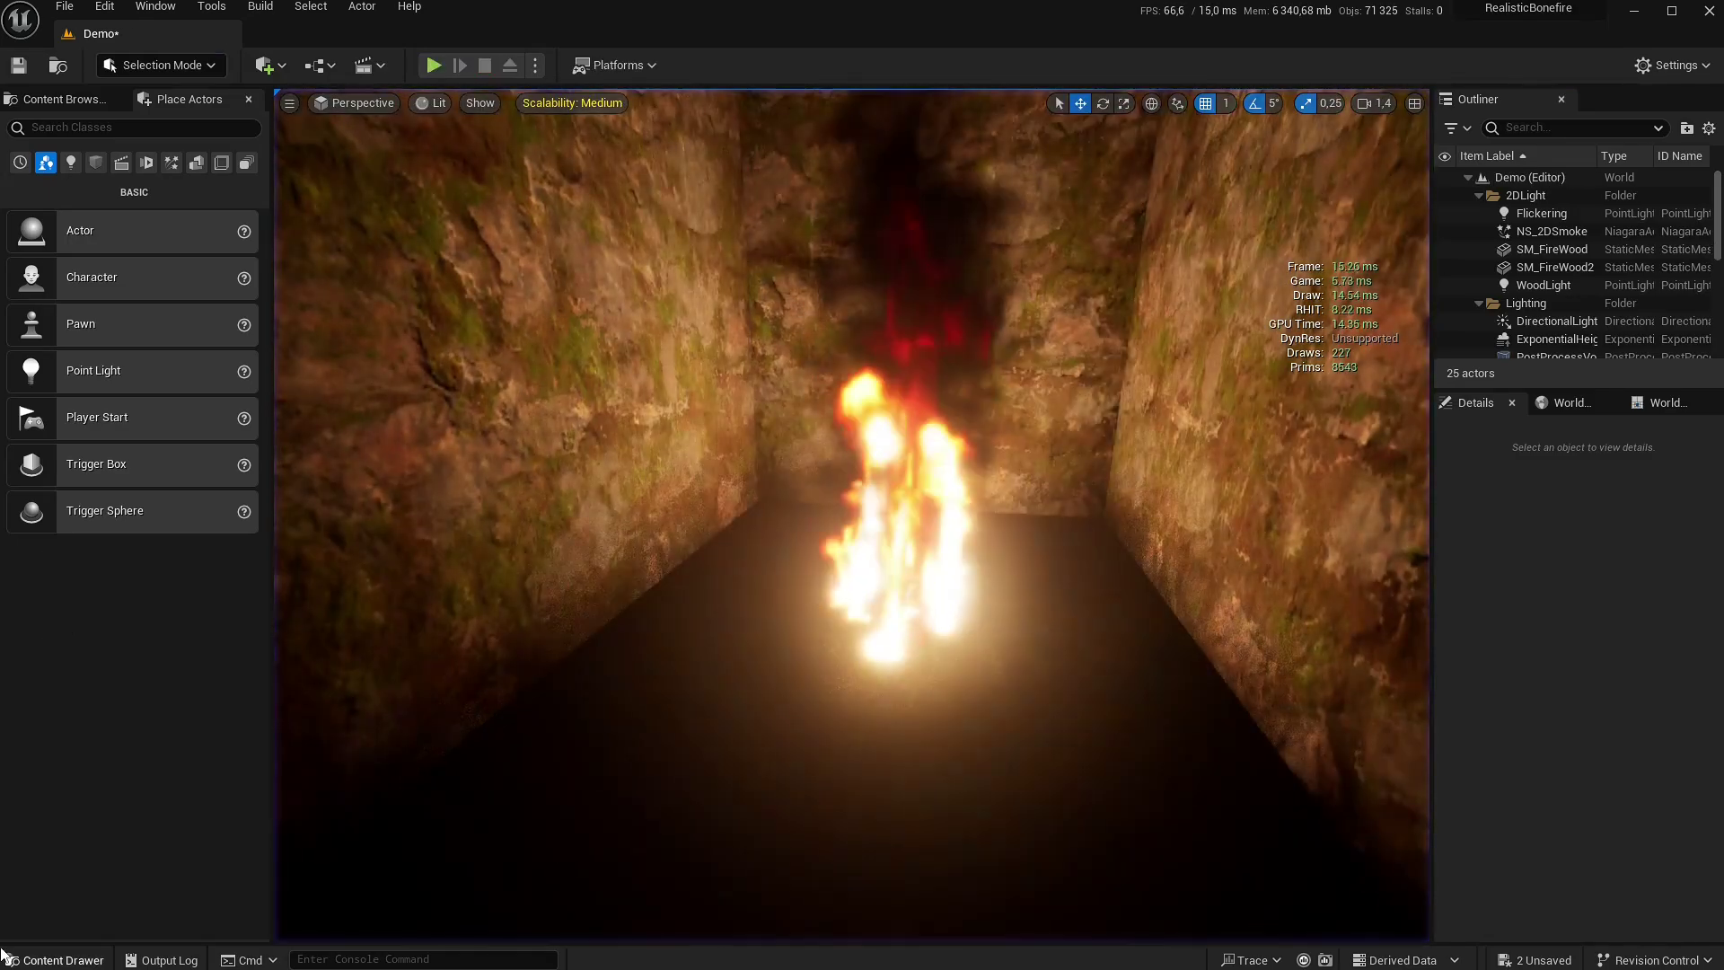
# Open the Bonefire folder in the project's content
pyautogui.click(56, 960)
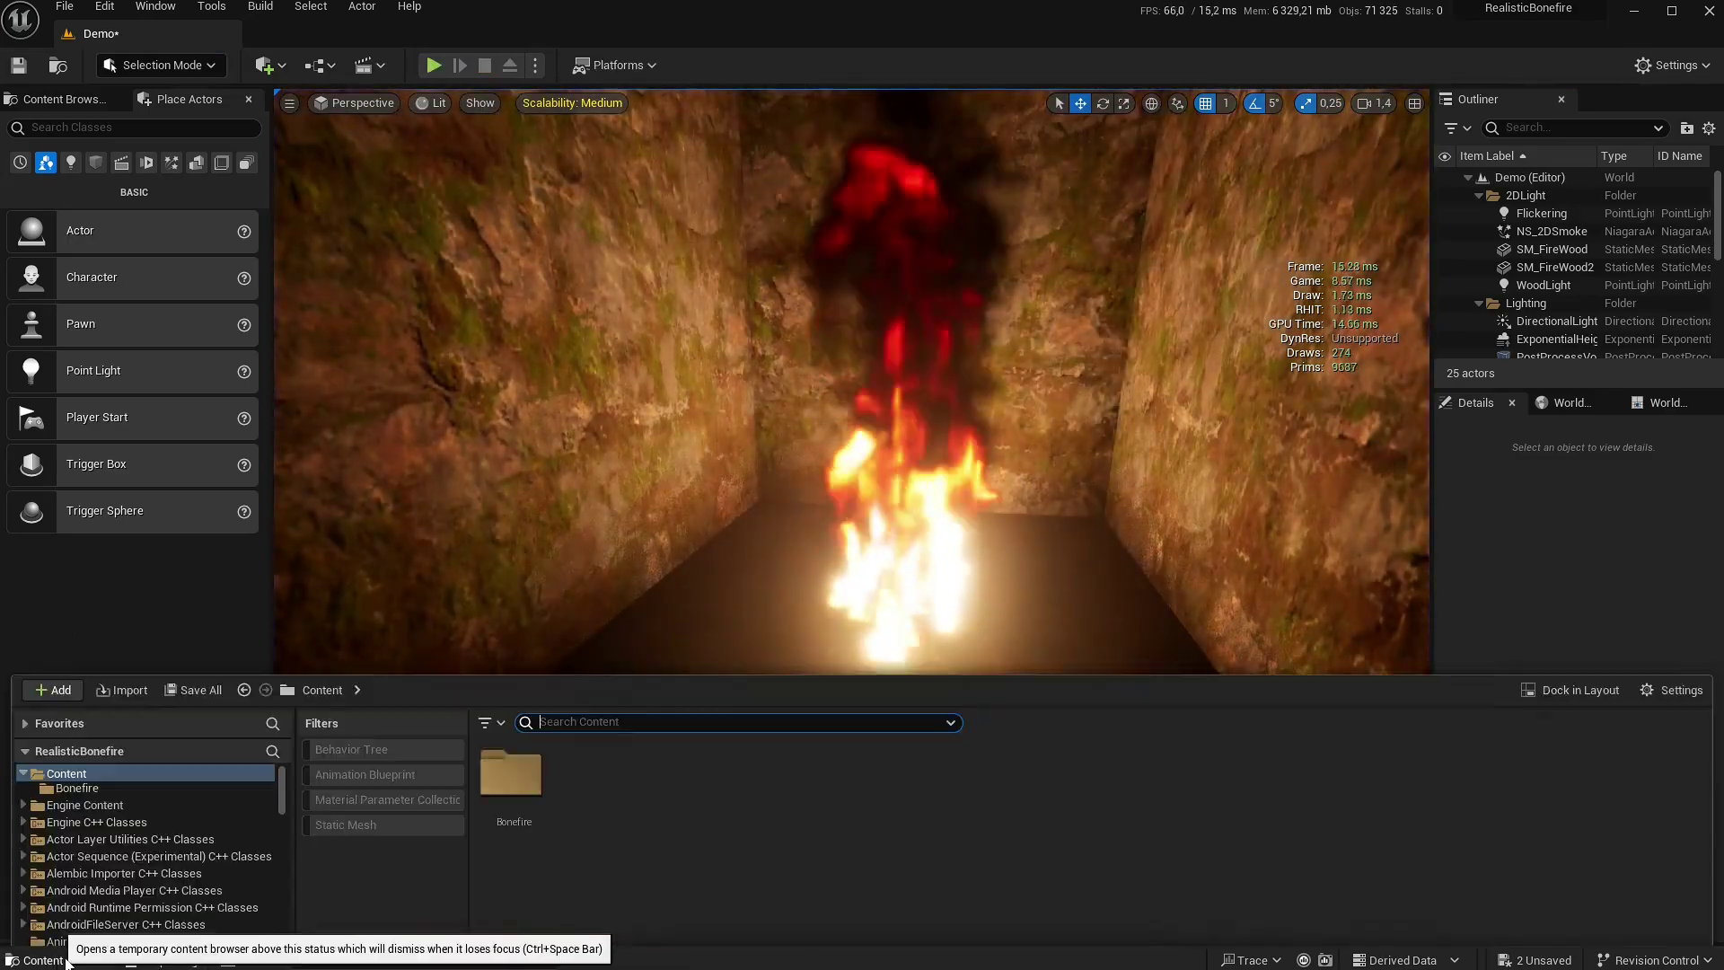
pyautogui.click(77, 704)
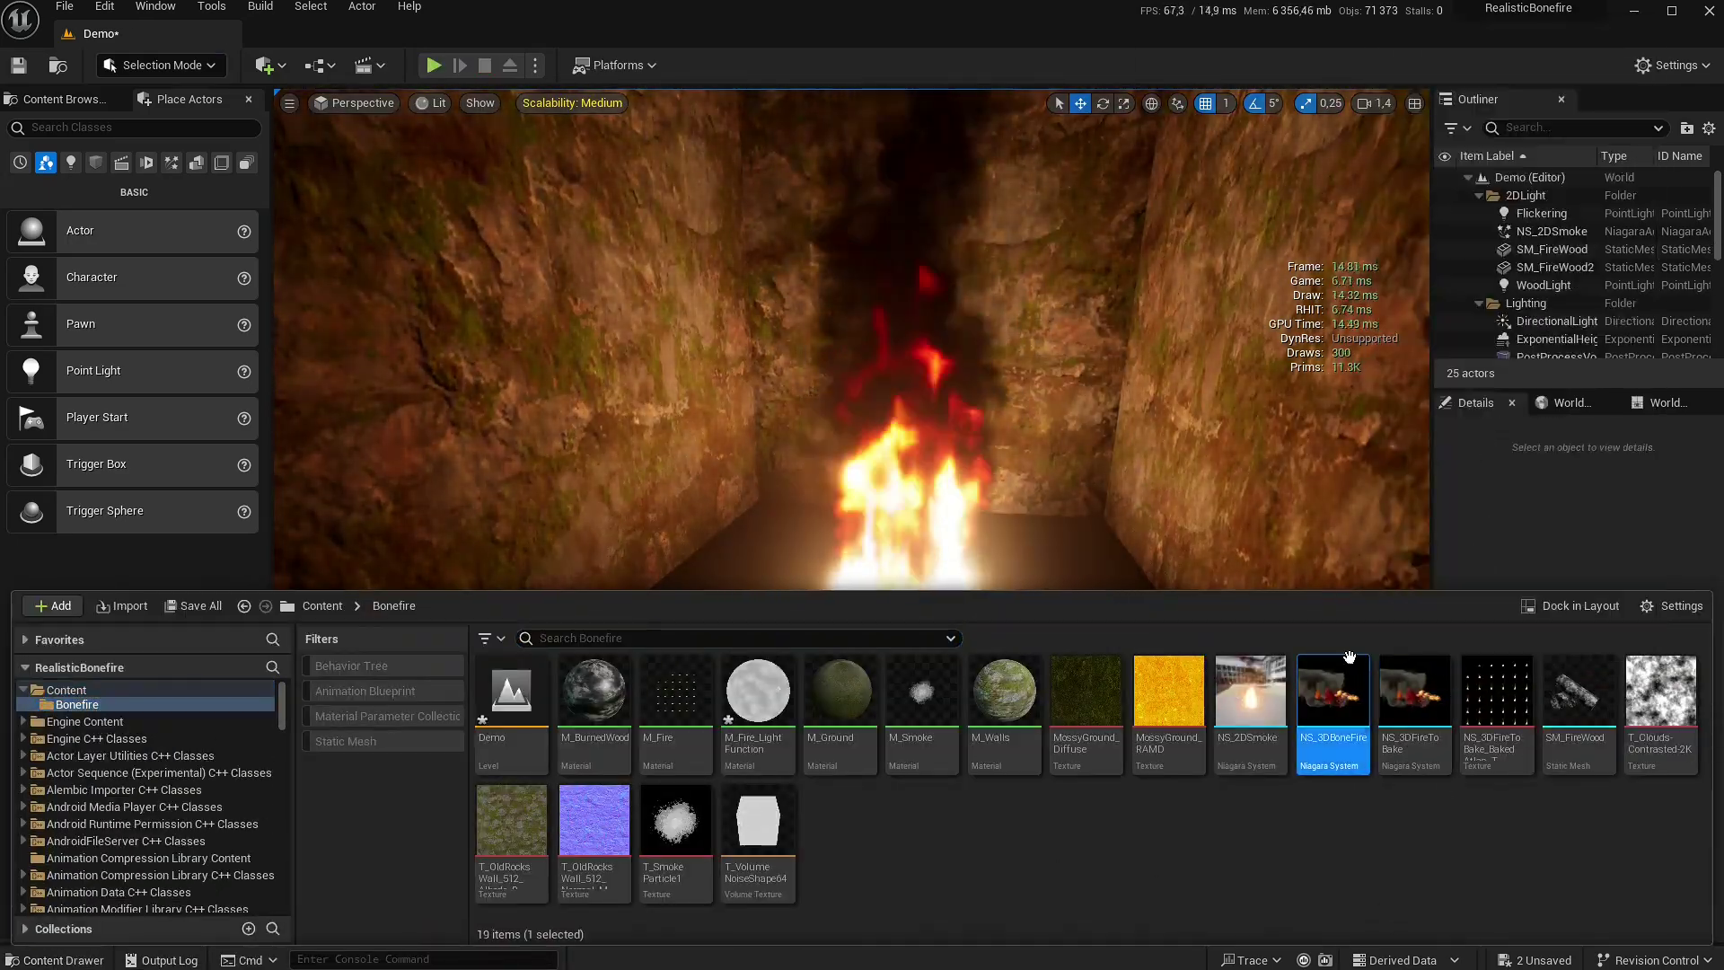
pyautogui.rightClick(1316, 883)
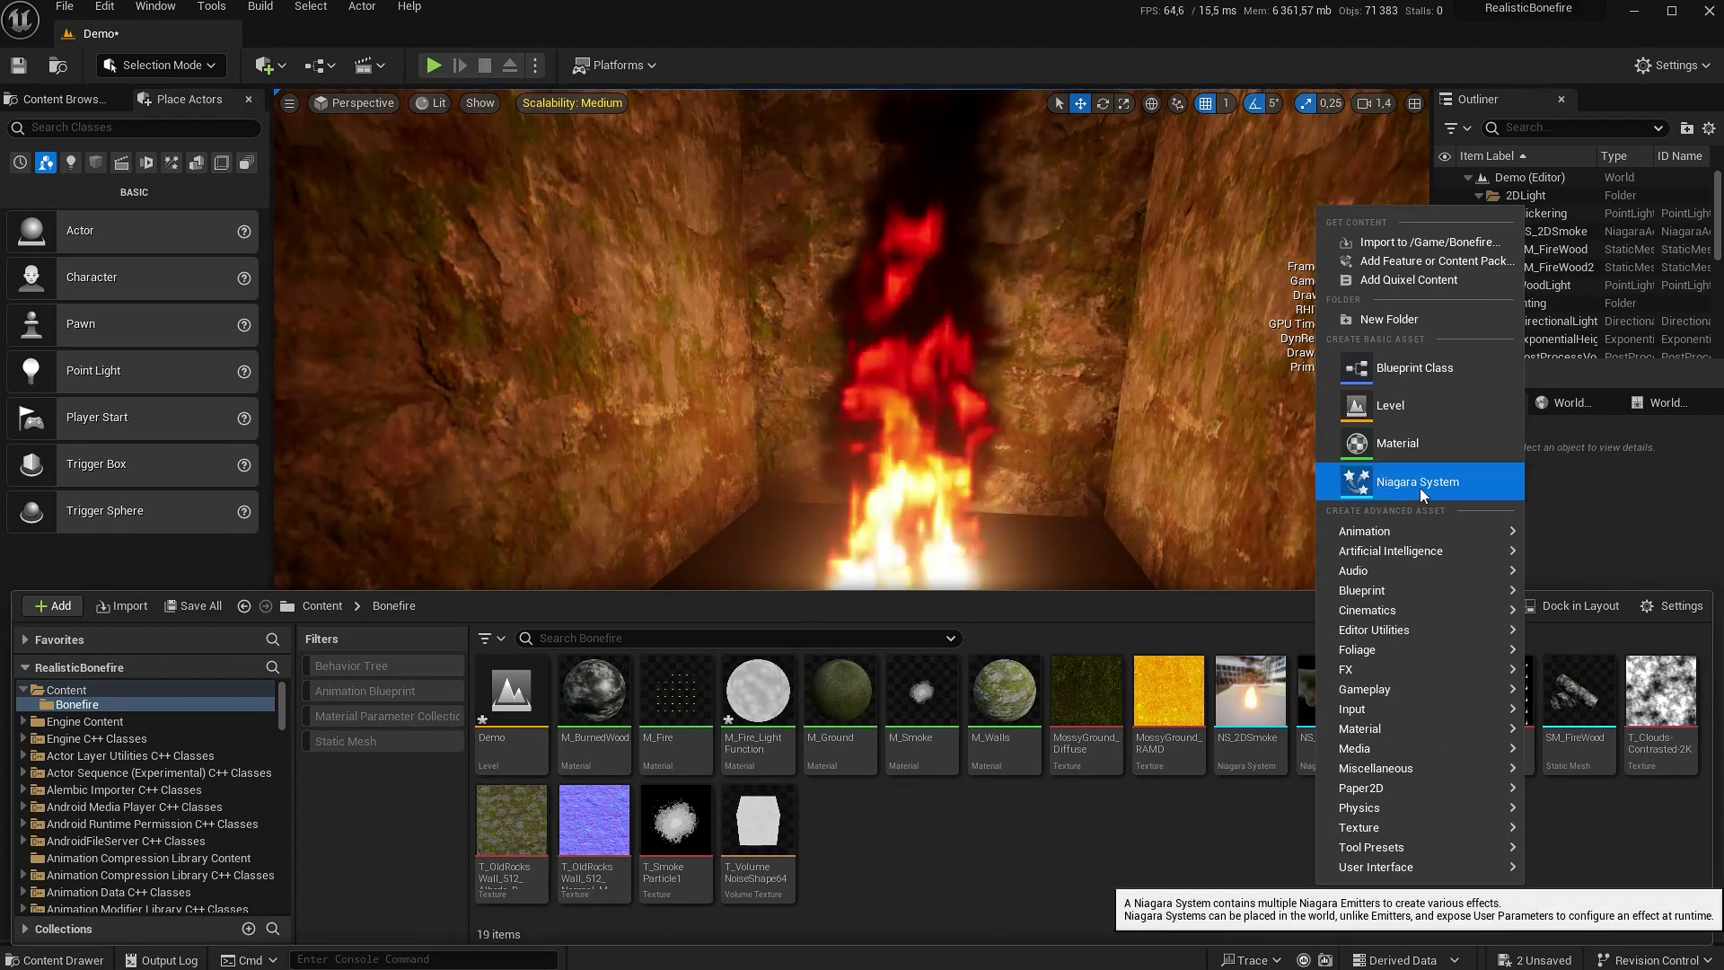
pyautogui.click(1372, 481)
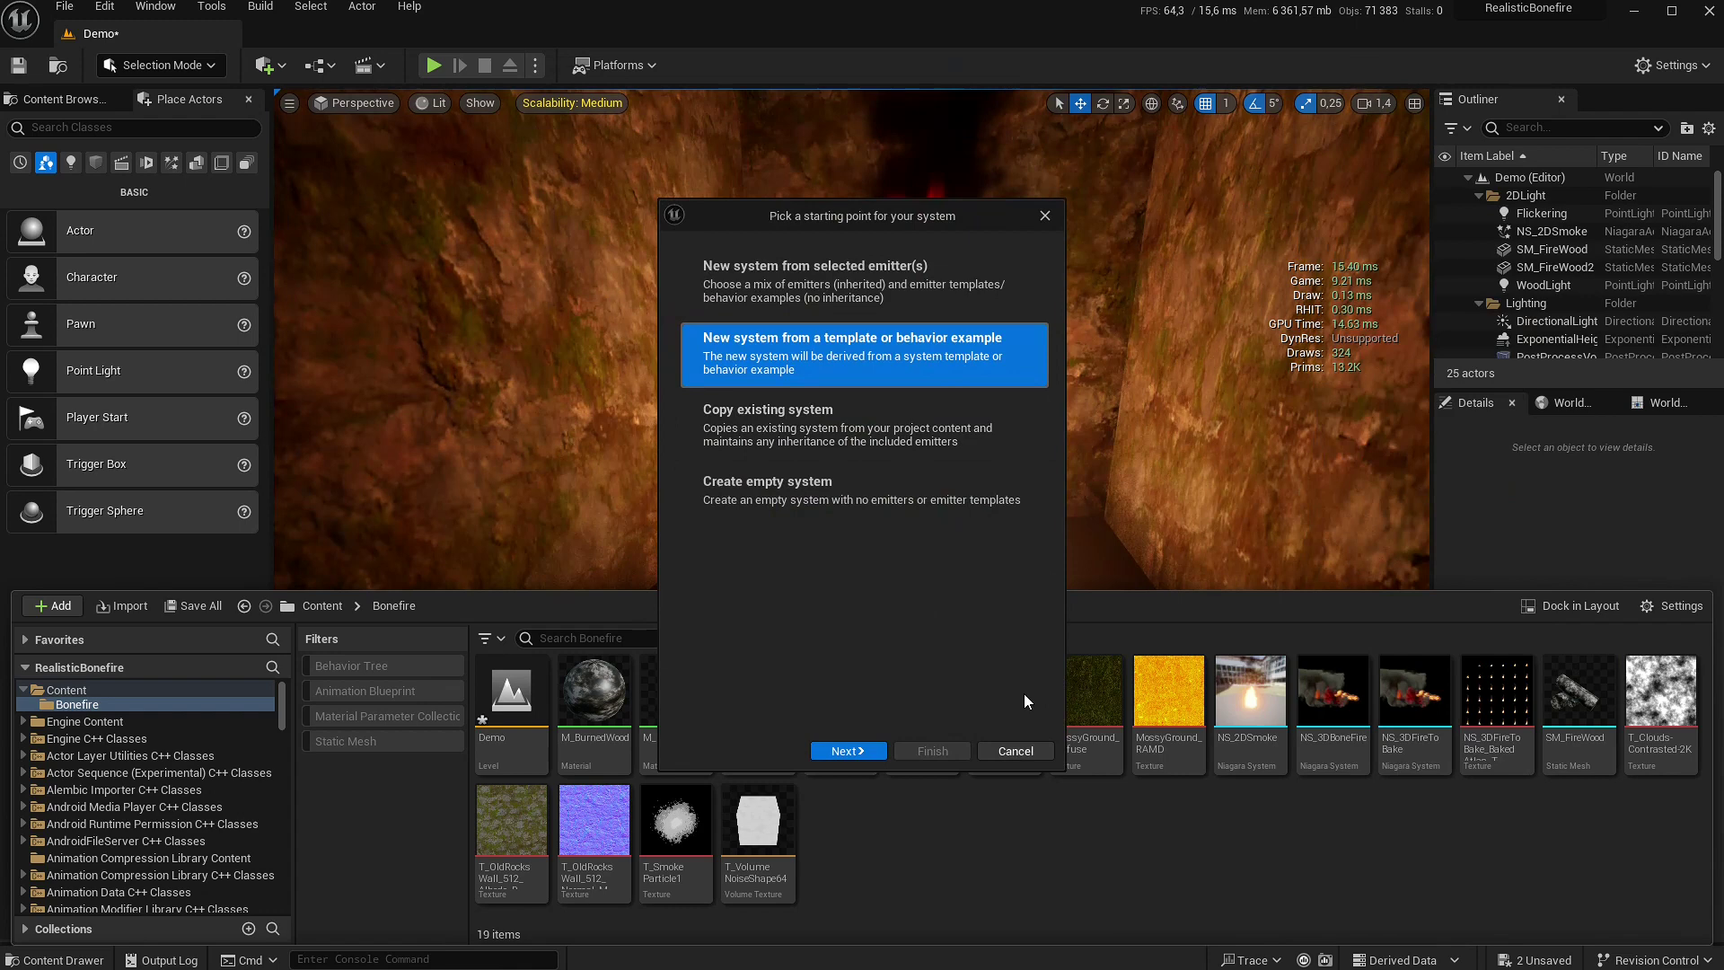
pyautogui.click(858, 756)
pyautogui.scroll(-10, 945, 483)
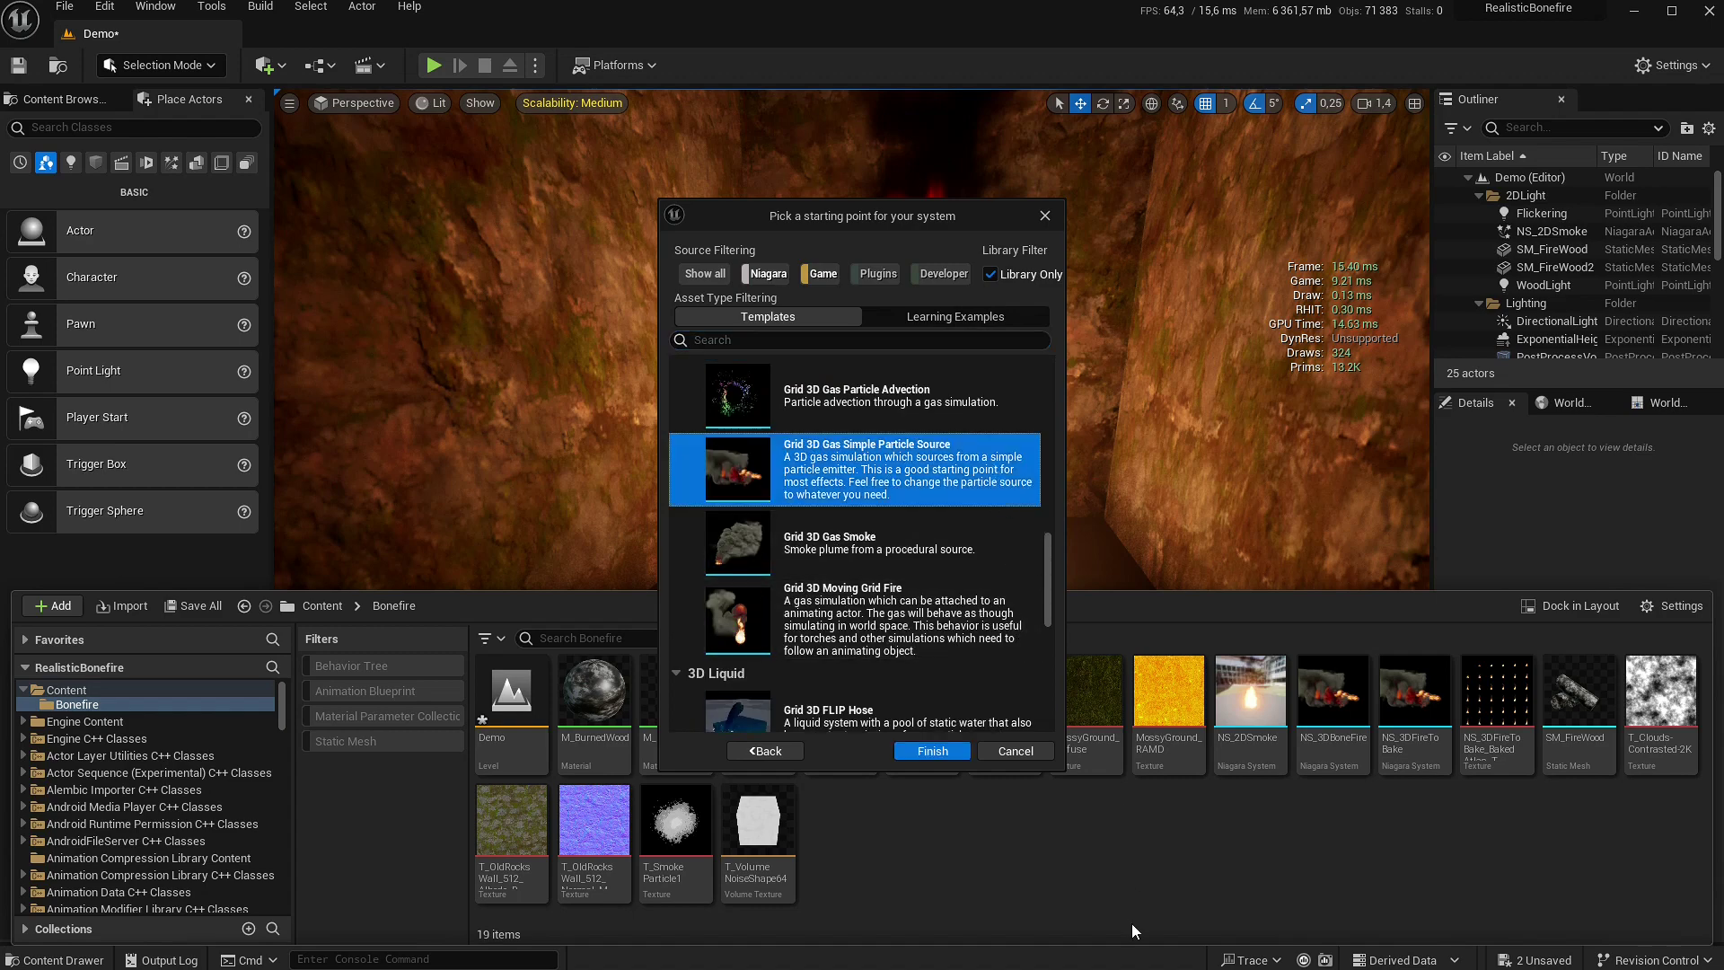
pyautogui.click(1016, 751)
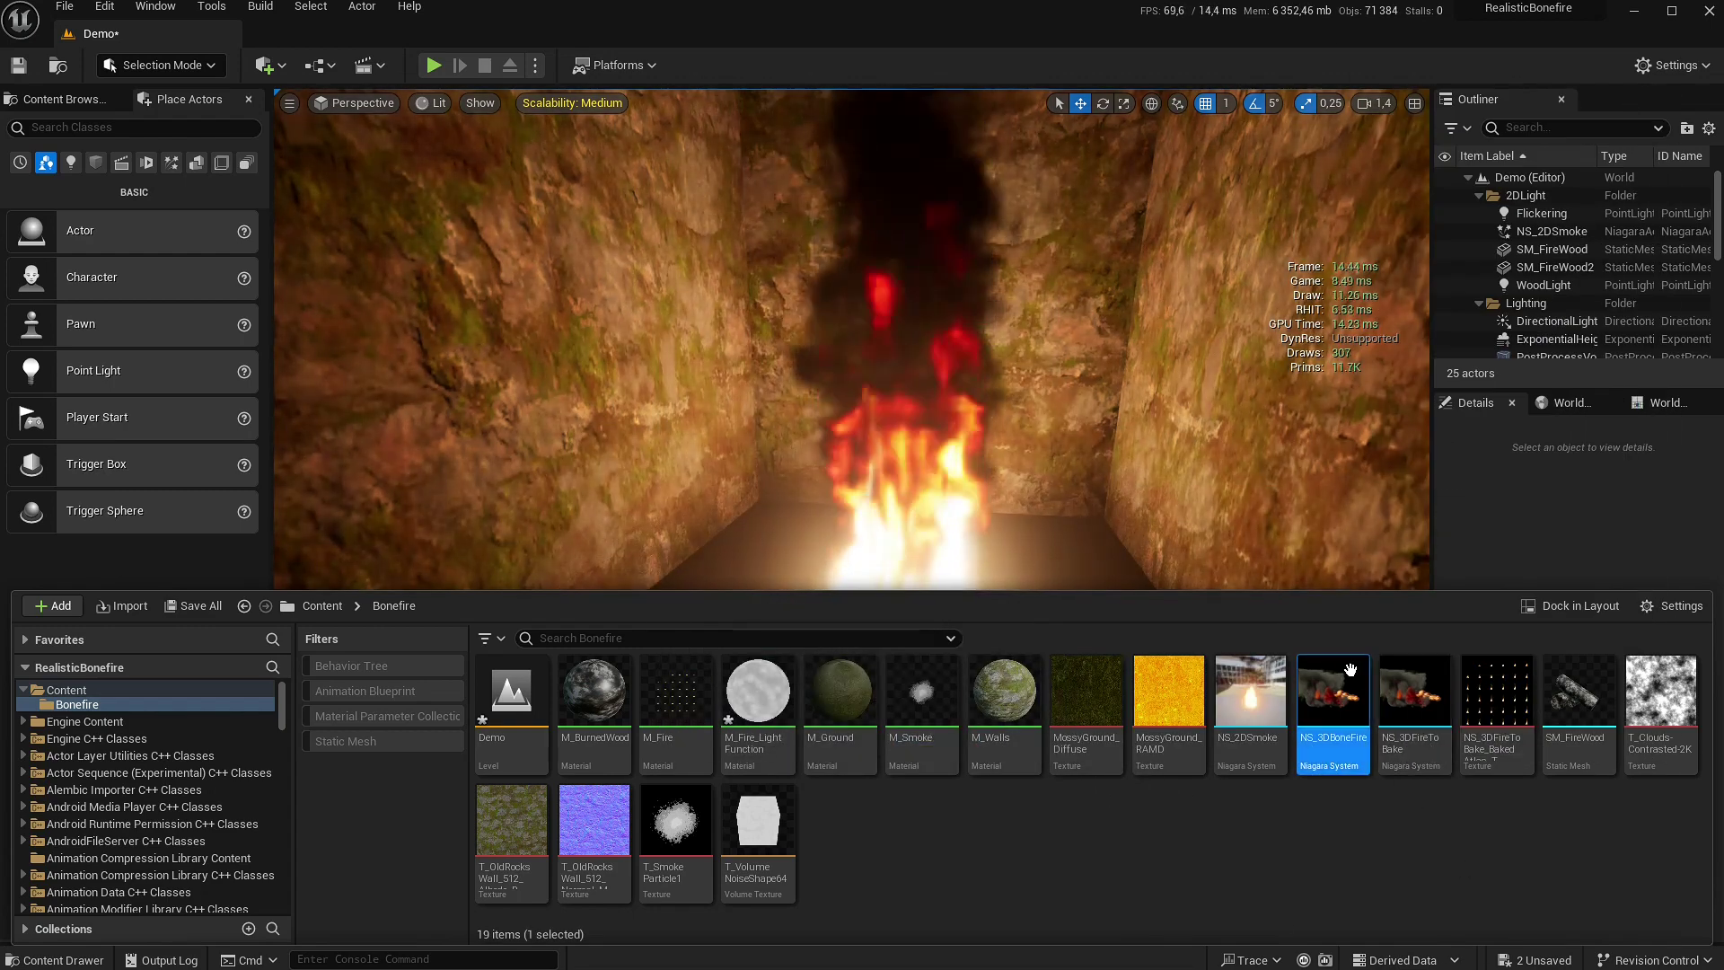
# Open the NS_3DBoneFire Niagara system in a full-size editor and select its Grid3D_Gas_Master_Emitter
pyautogui.doubleClick(1360, 754)
pyautogui.doubleClick(1585, 444)
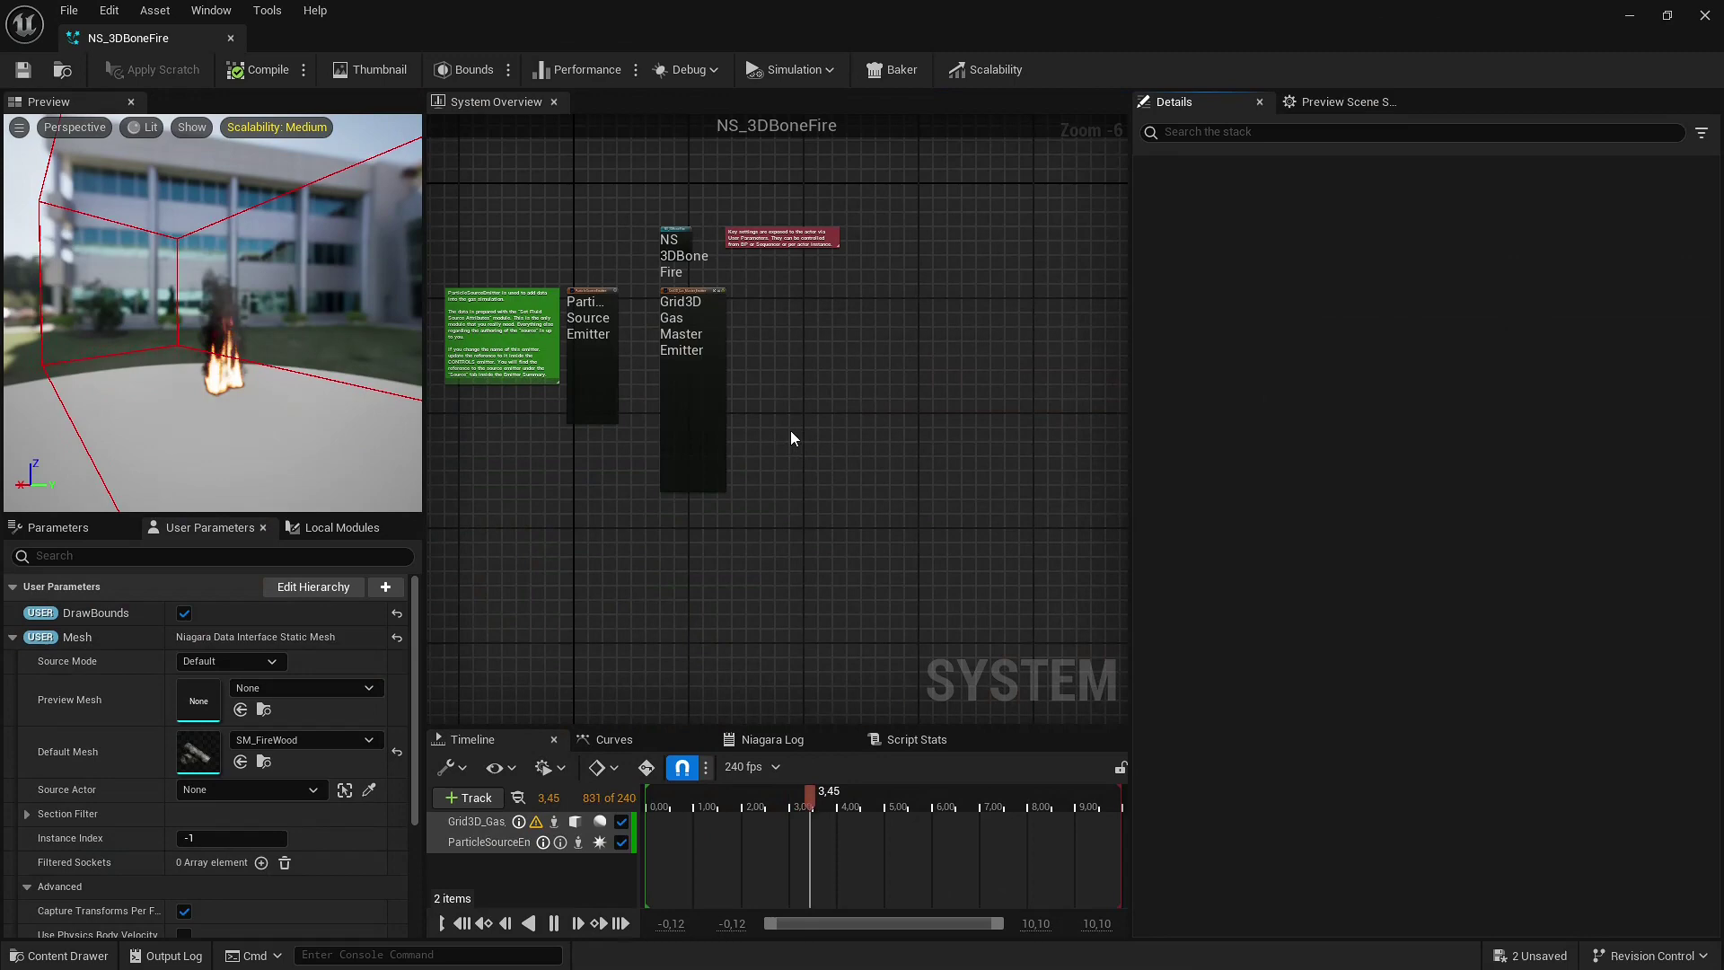
pyautogui.moveTo(791, 429); pyautogui.dragTo(1056, 530, button='right')
pyautogui.scroll(4, 1055, 387)
pyautogui.moveTo(810, 443); pyautogui.dragTo(810, 320, button='right')
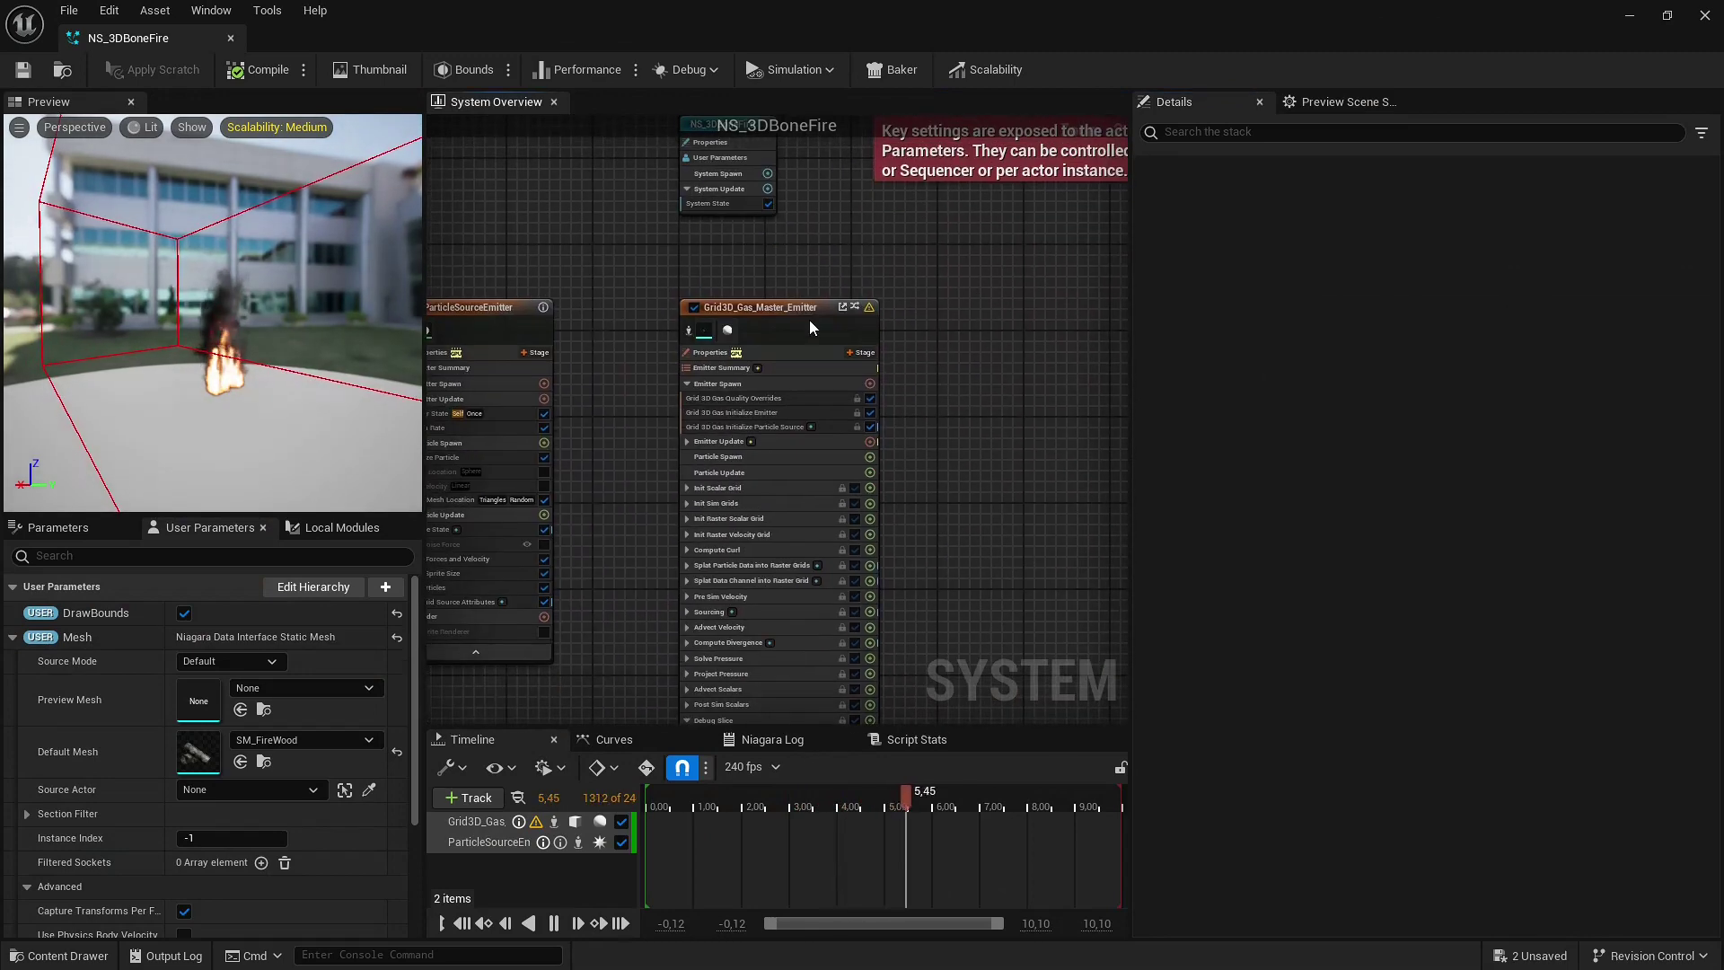
pyautogui.click(801, 310)
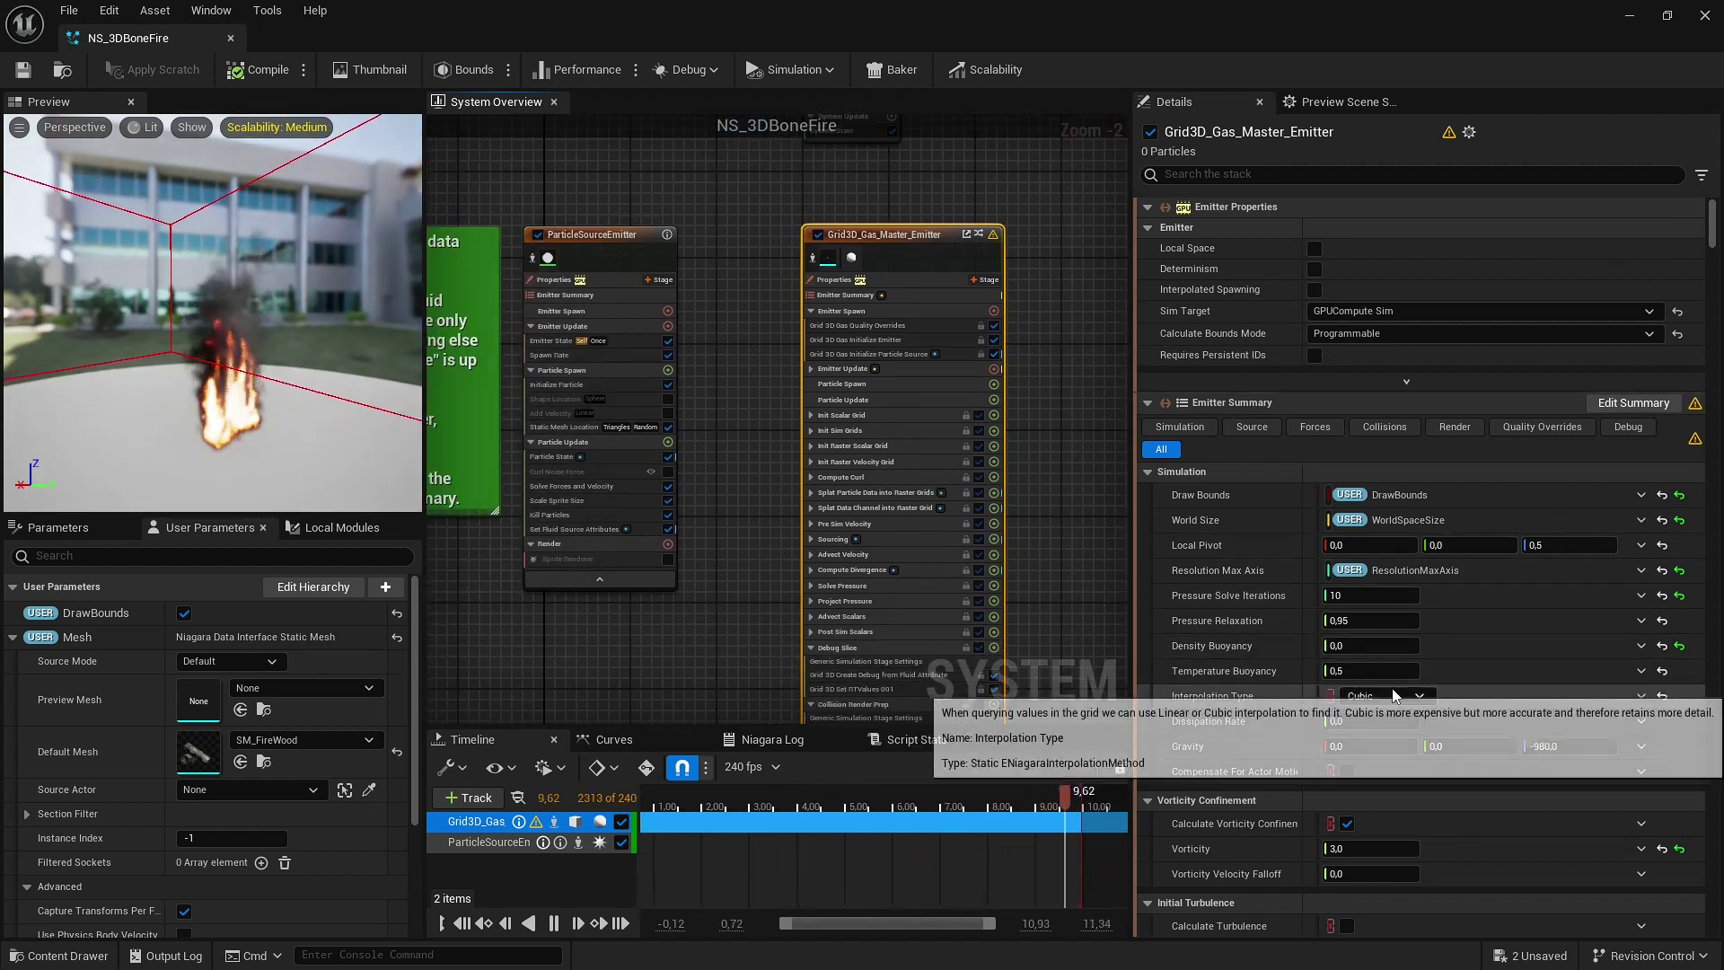
# Examine the gas emitter's particle source, attribute dissipation, turbulence and collision settings alongside the fire preview
pyautogui.scroll(-10, 1183, 553)
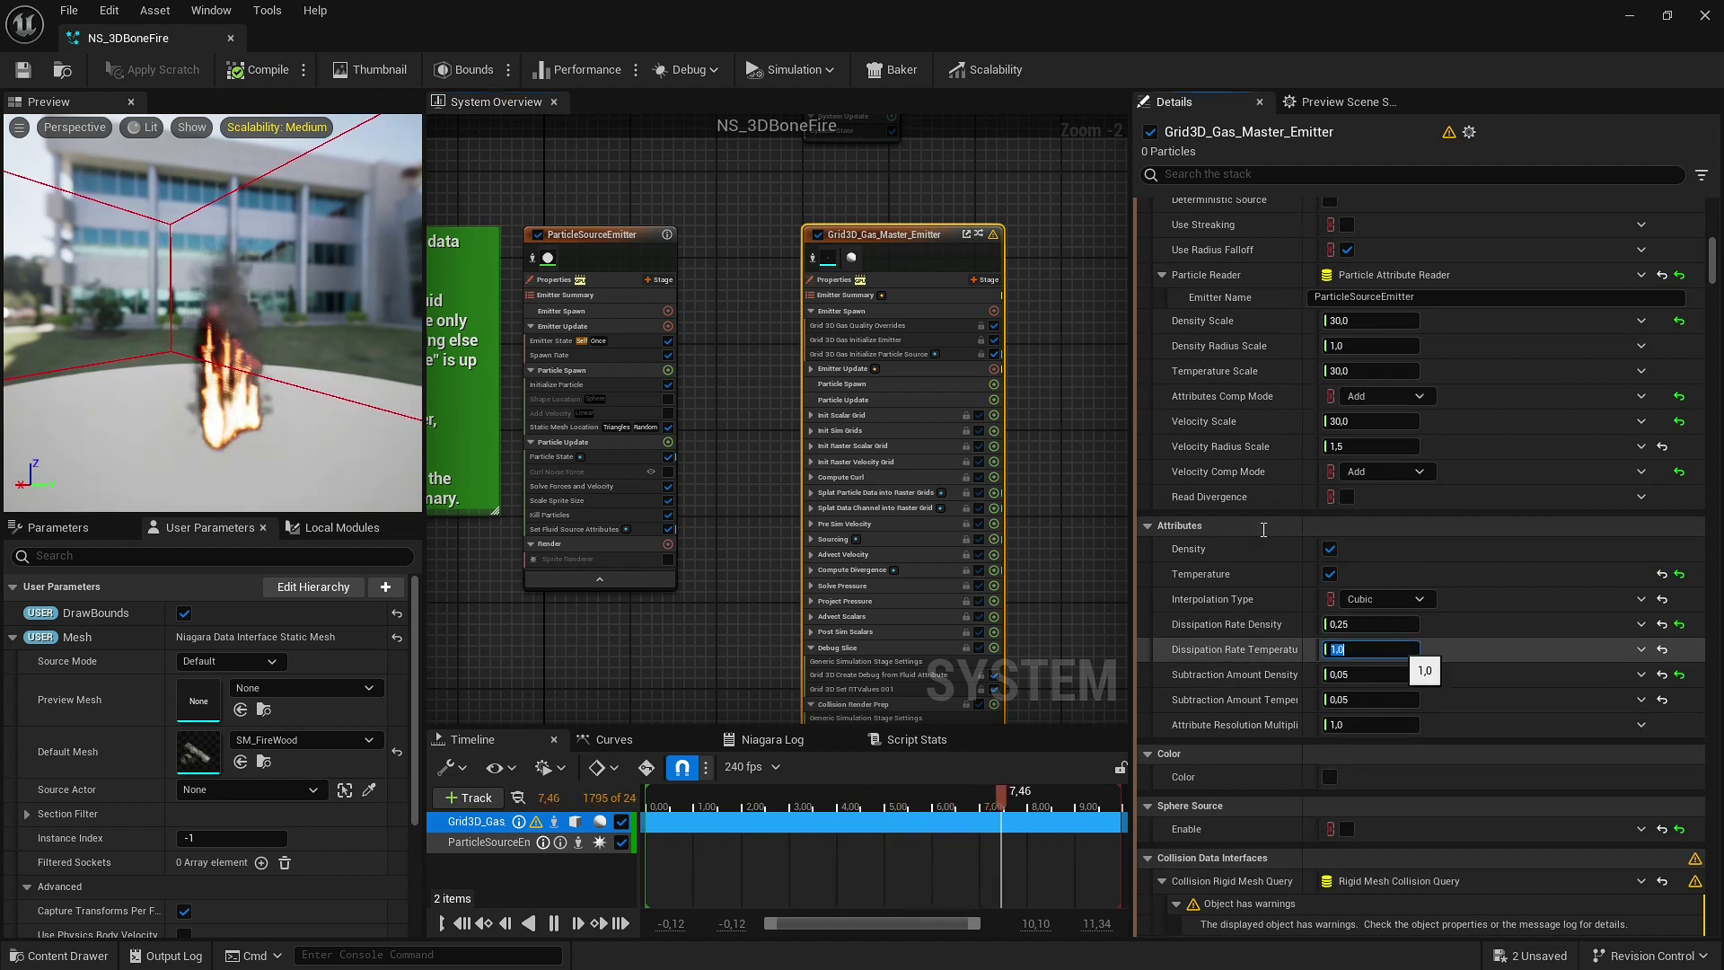
pyautogui.moveTo(243, 386); pyautogui.dragTo(247, 357)
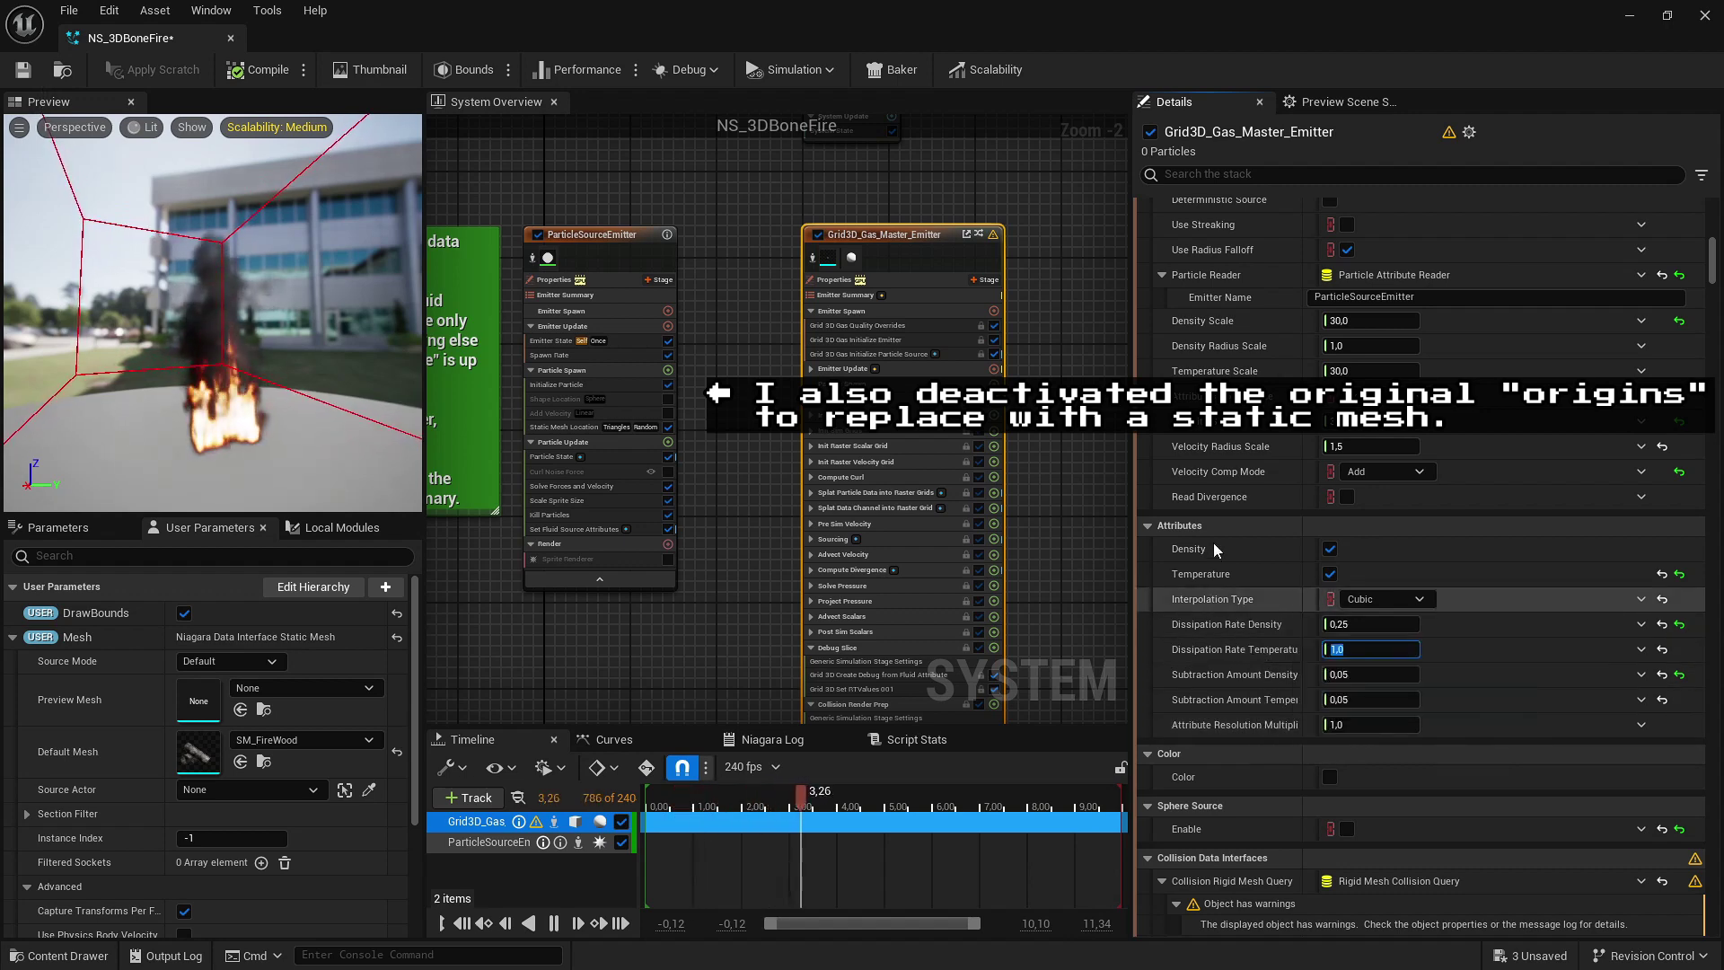
pyautogui.scroll(3, 1558, 298)
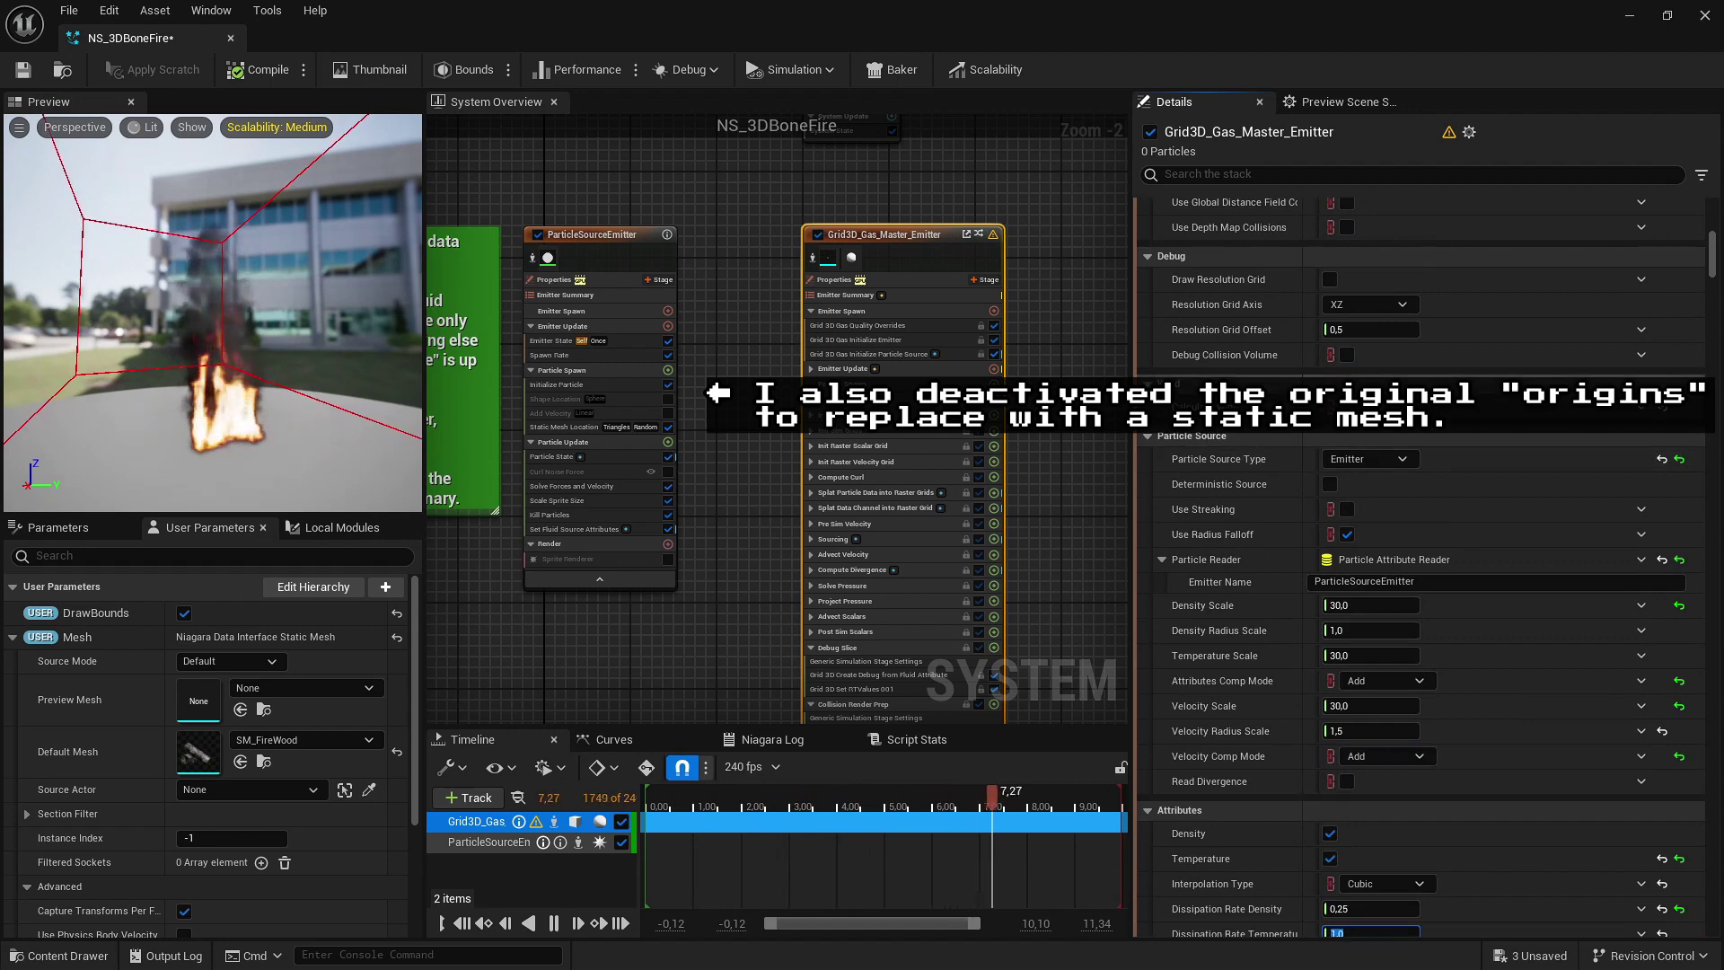
pyautogui.click(1149, 385)
pyautogui.click(1149, 385)
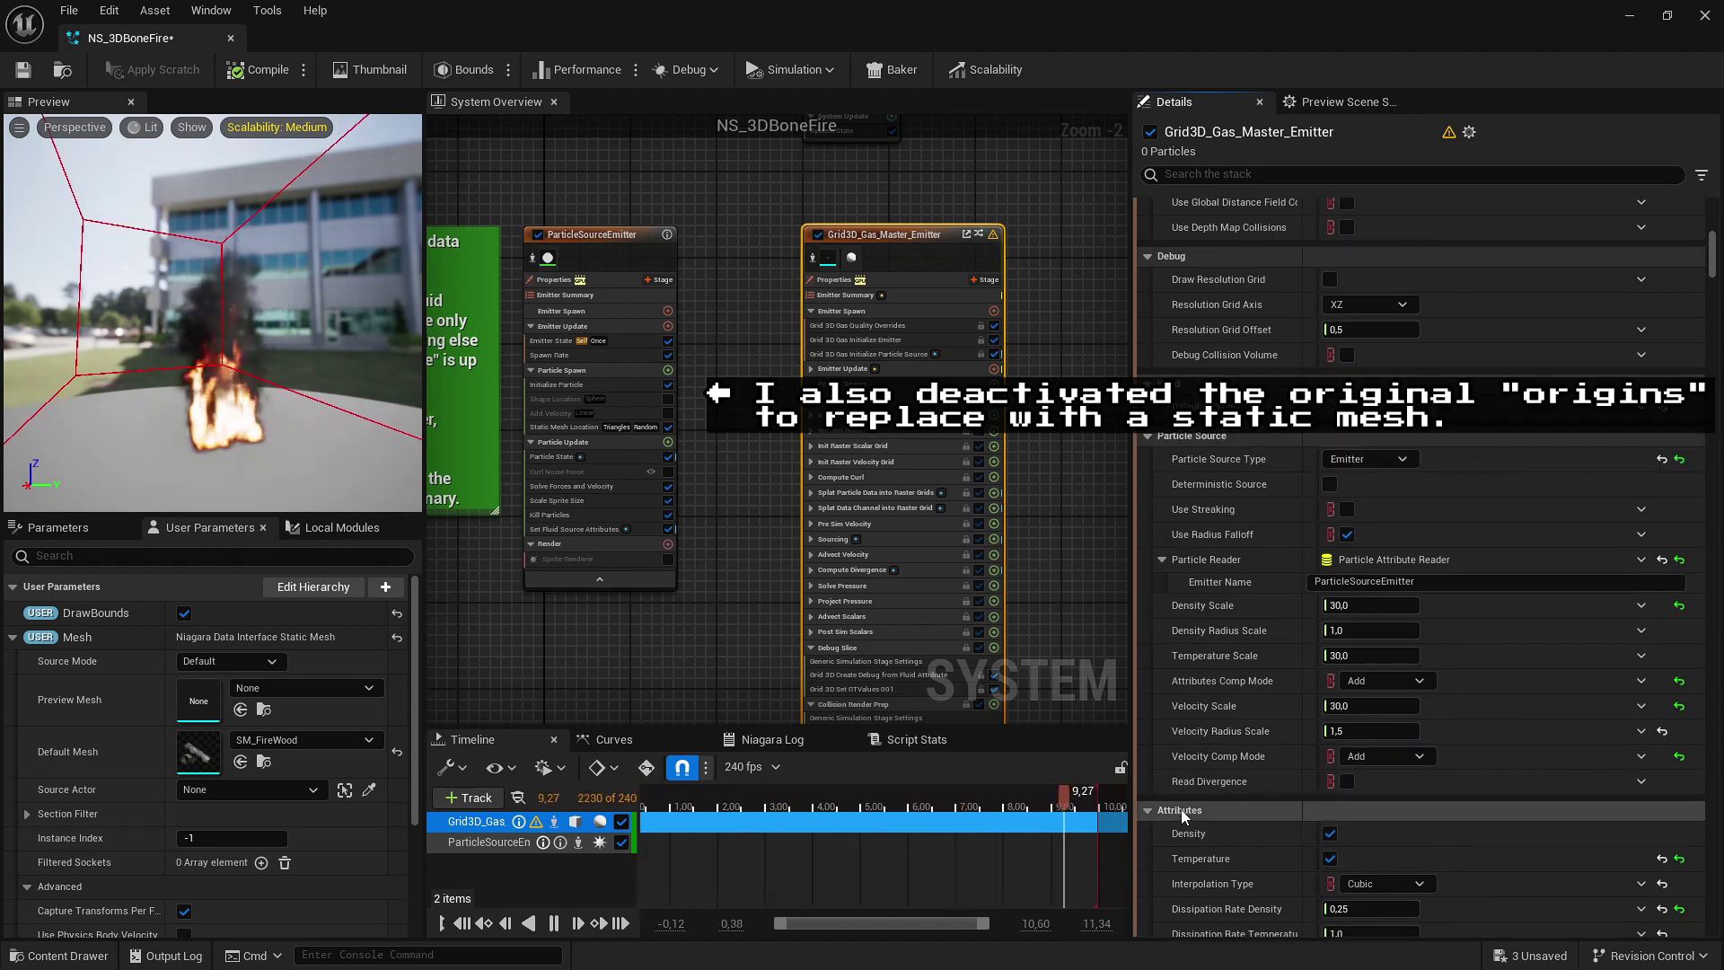
pyautogui.scroll(7, 1397, 710)
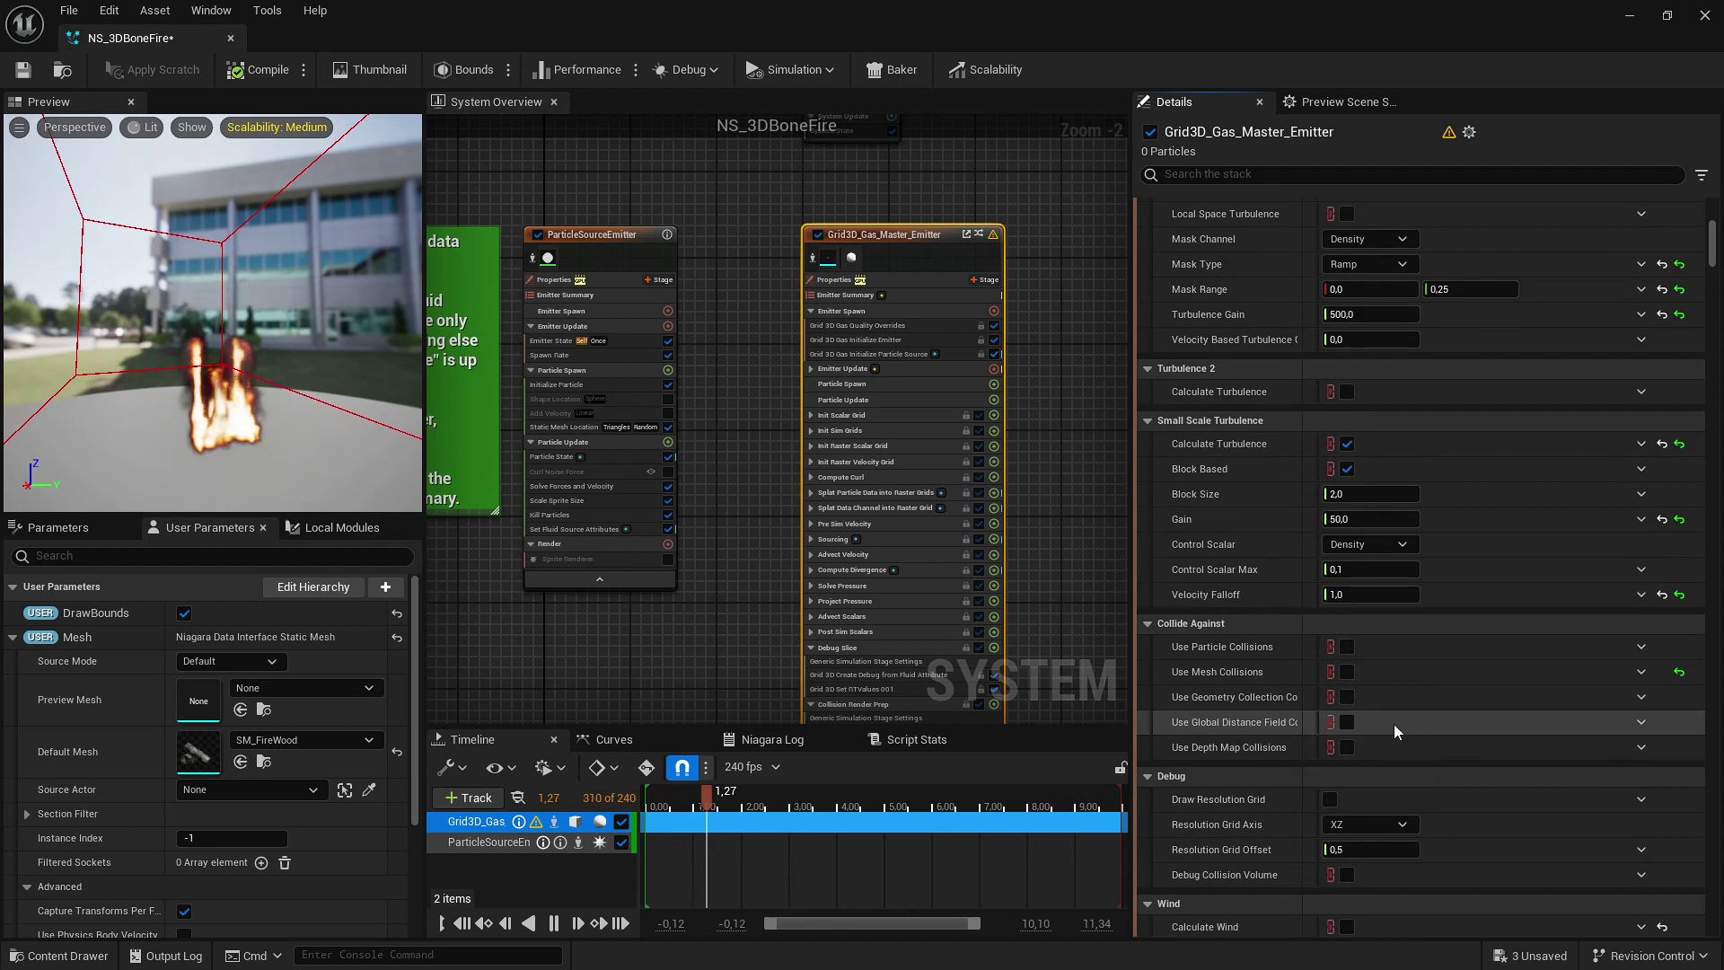
pyautogui.moveTo(1372, 798)
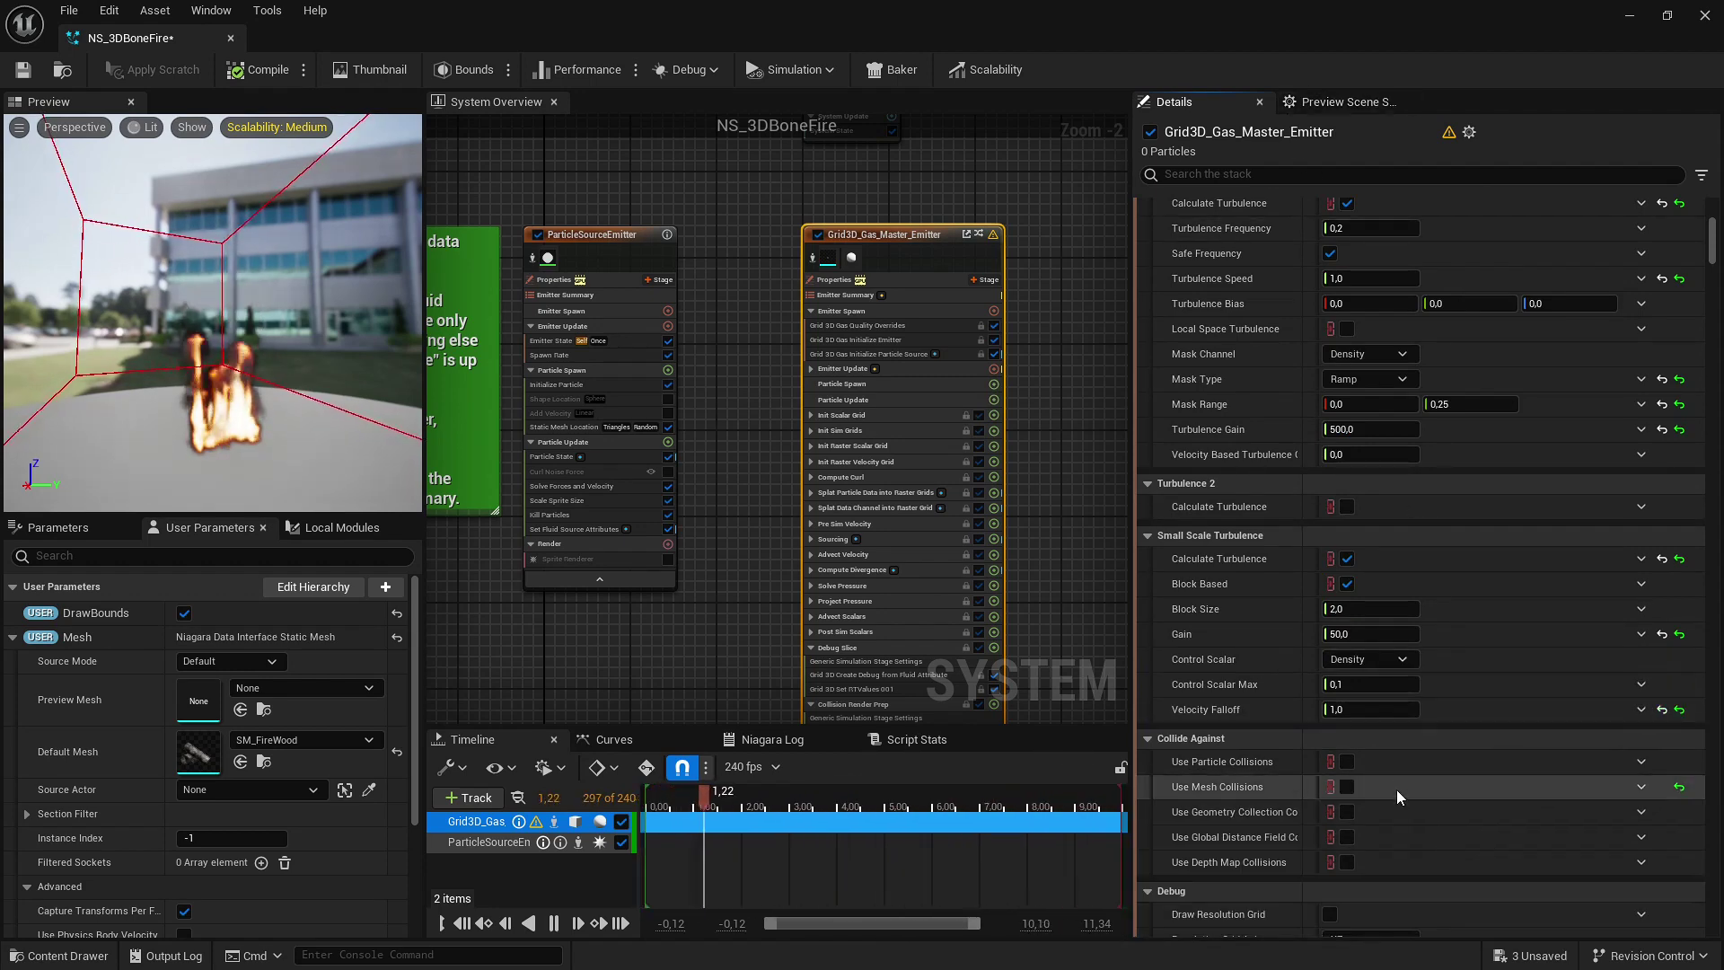
# Reposition the NS_3DBoneFire editor window so the fire in the level viewport can be seen beside its settings
pyautogui.moveTo(1387, 20); pyautogui.dragTo(397, 349)
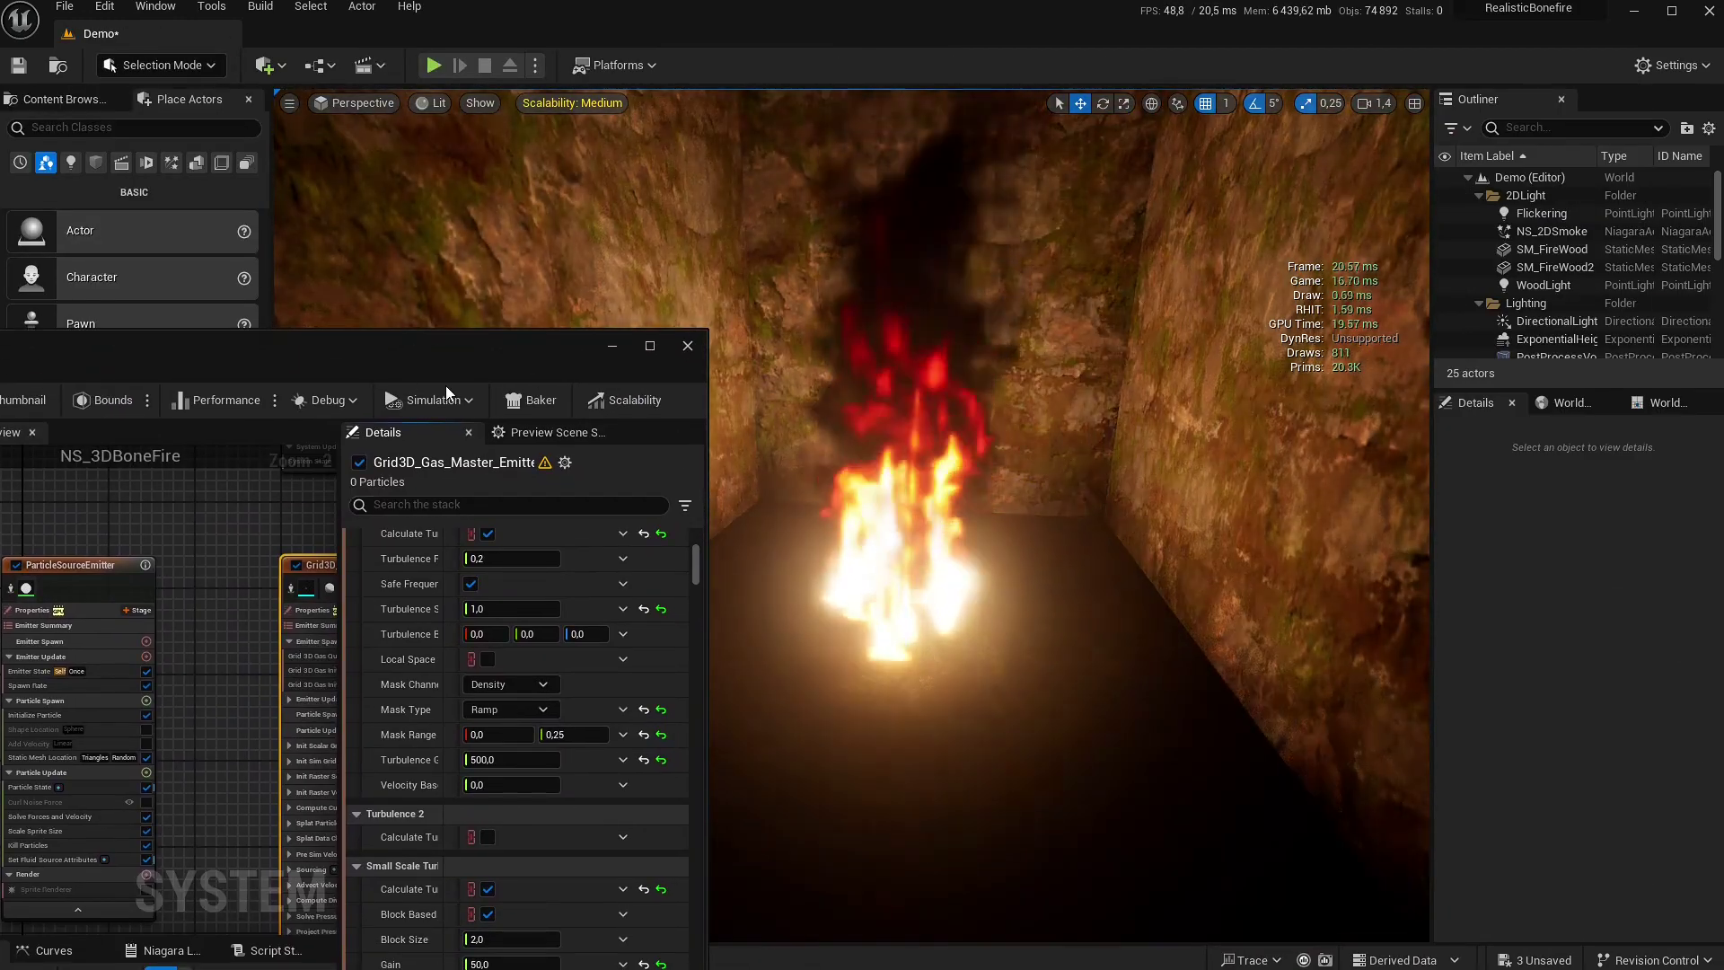
pyautogui.moveTo(447, 352); pyautogui.dragTo(544, 128)
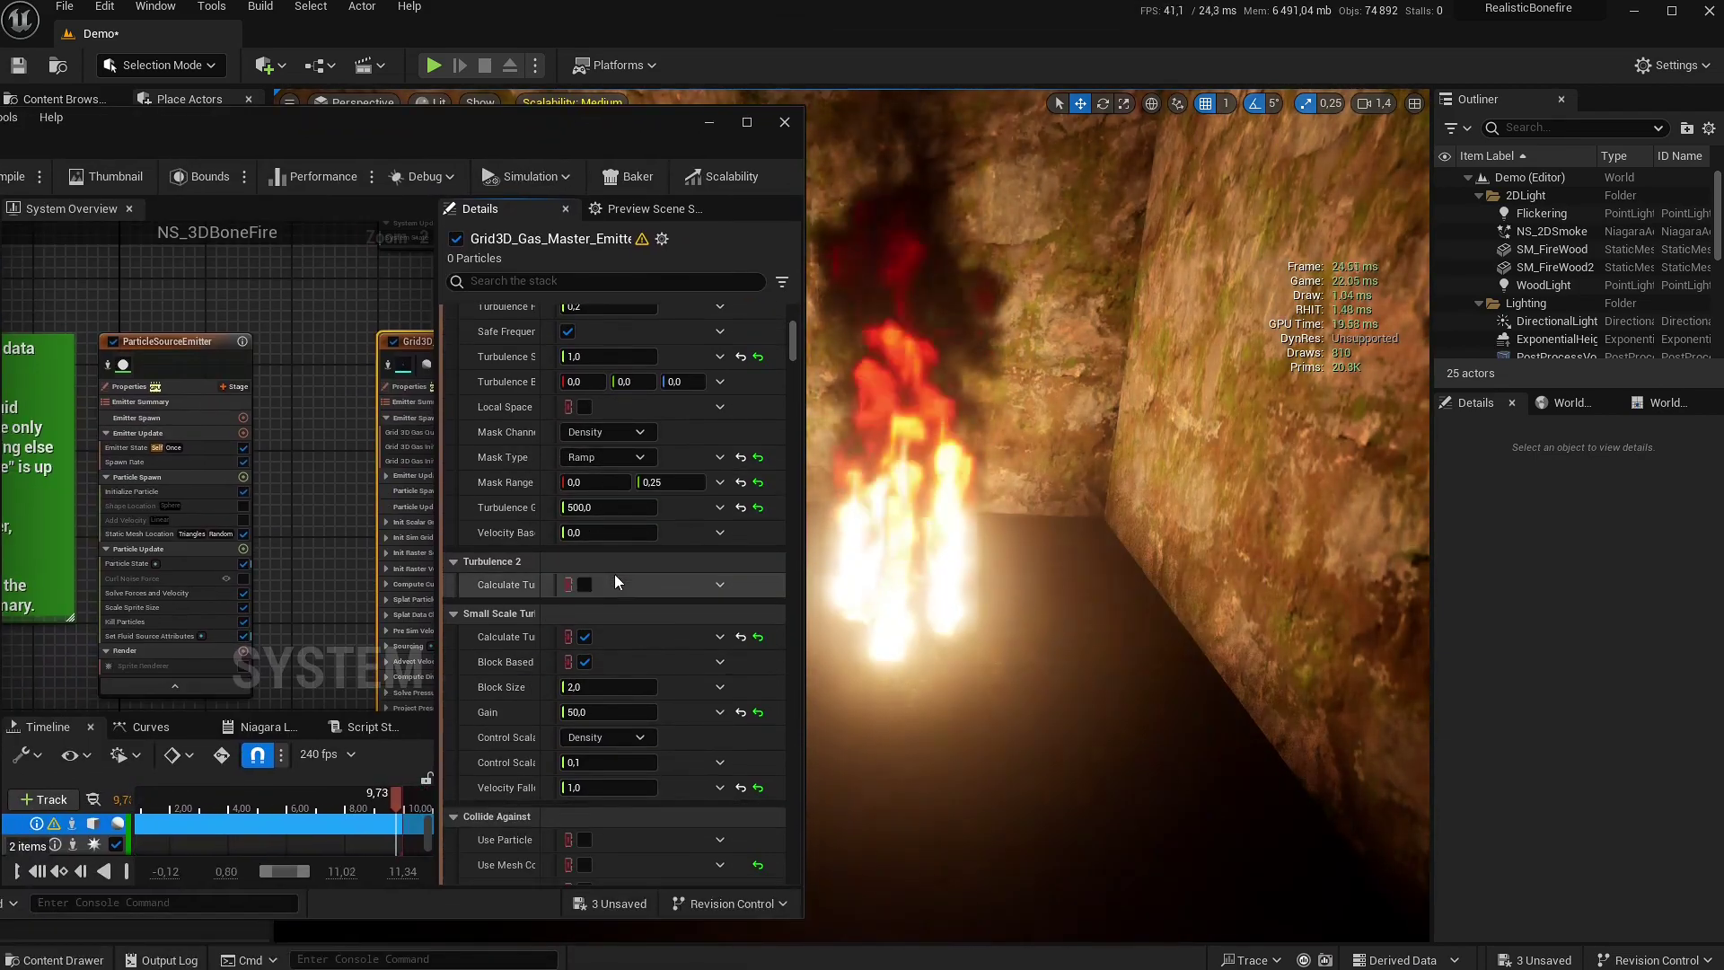
# Try enabling mesh collisions on the gas emitter to compare how the 3D fire behaves in the level
pyautogui.scroll(-4, 623, 584)
pyautogui.click(585, 750)
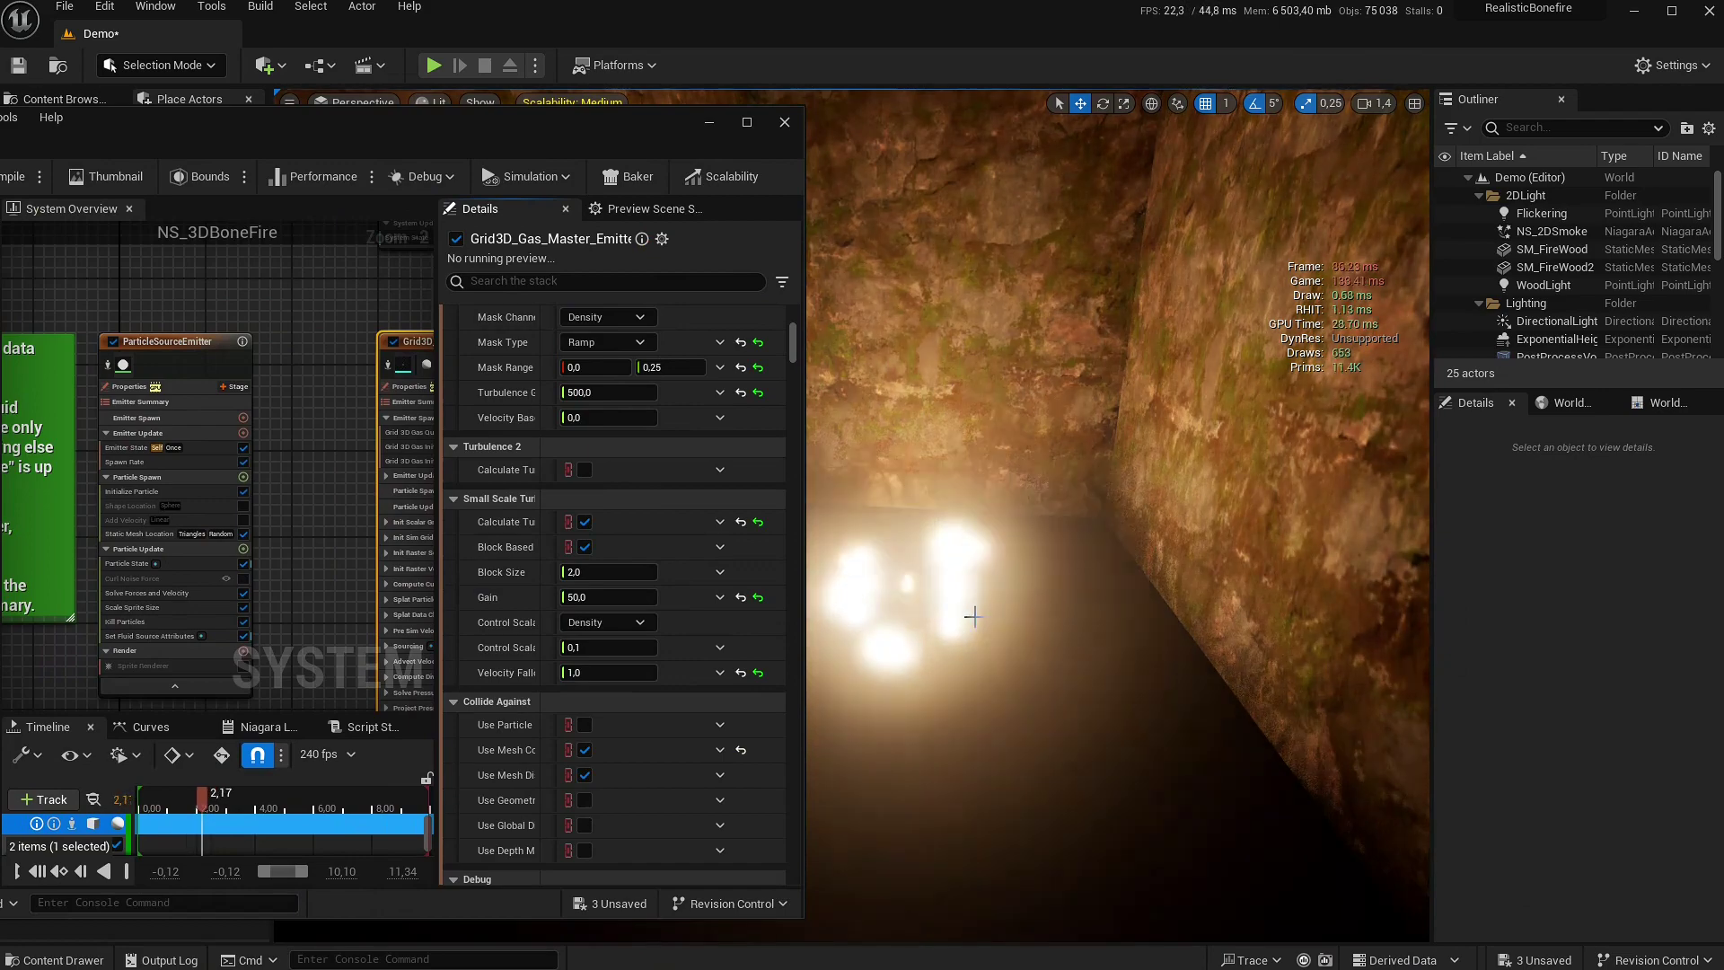
pyautogui.moveTo(1130, 626)
pyautogui.mouseDown(button='right')
pyautogui.moveTo(1252, 619)
pyautogui.moveTo(1082, 626)
pyautogui.moveTo(1142, 628)
pyautogui.mouseUp(button='right')
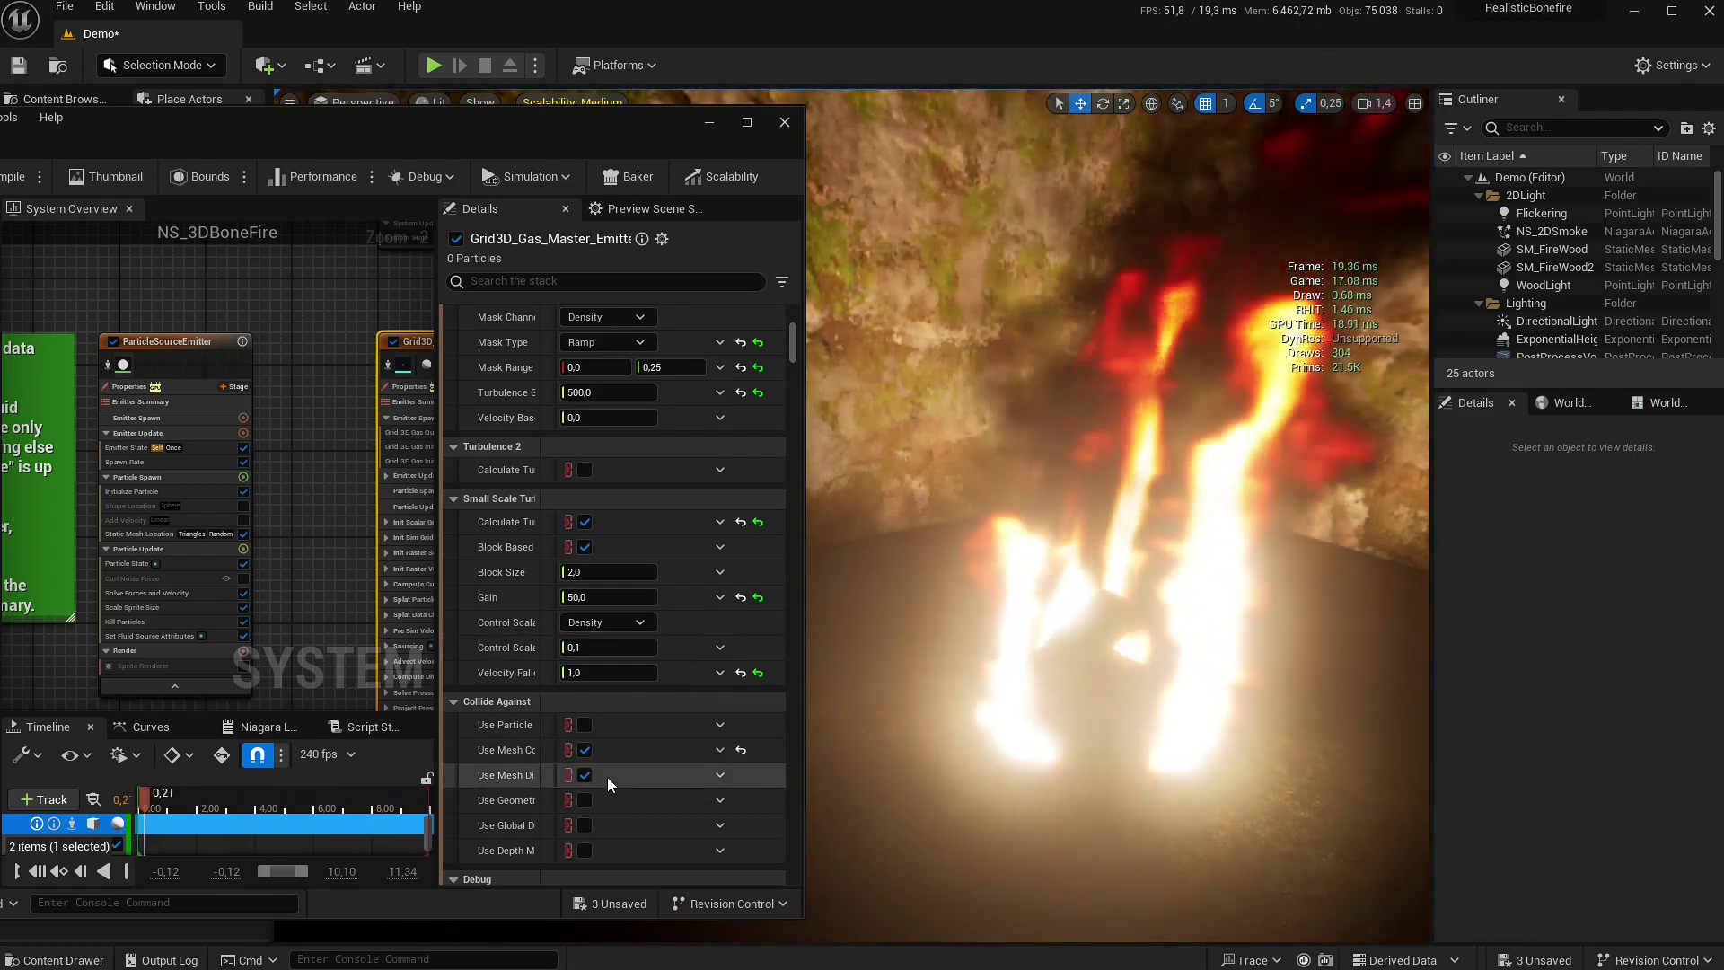
pyautogui.click(585, 751)
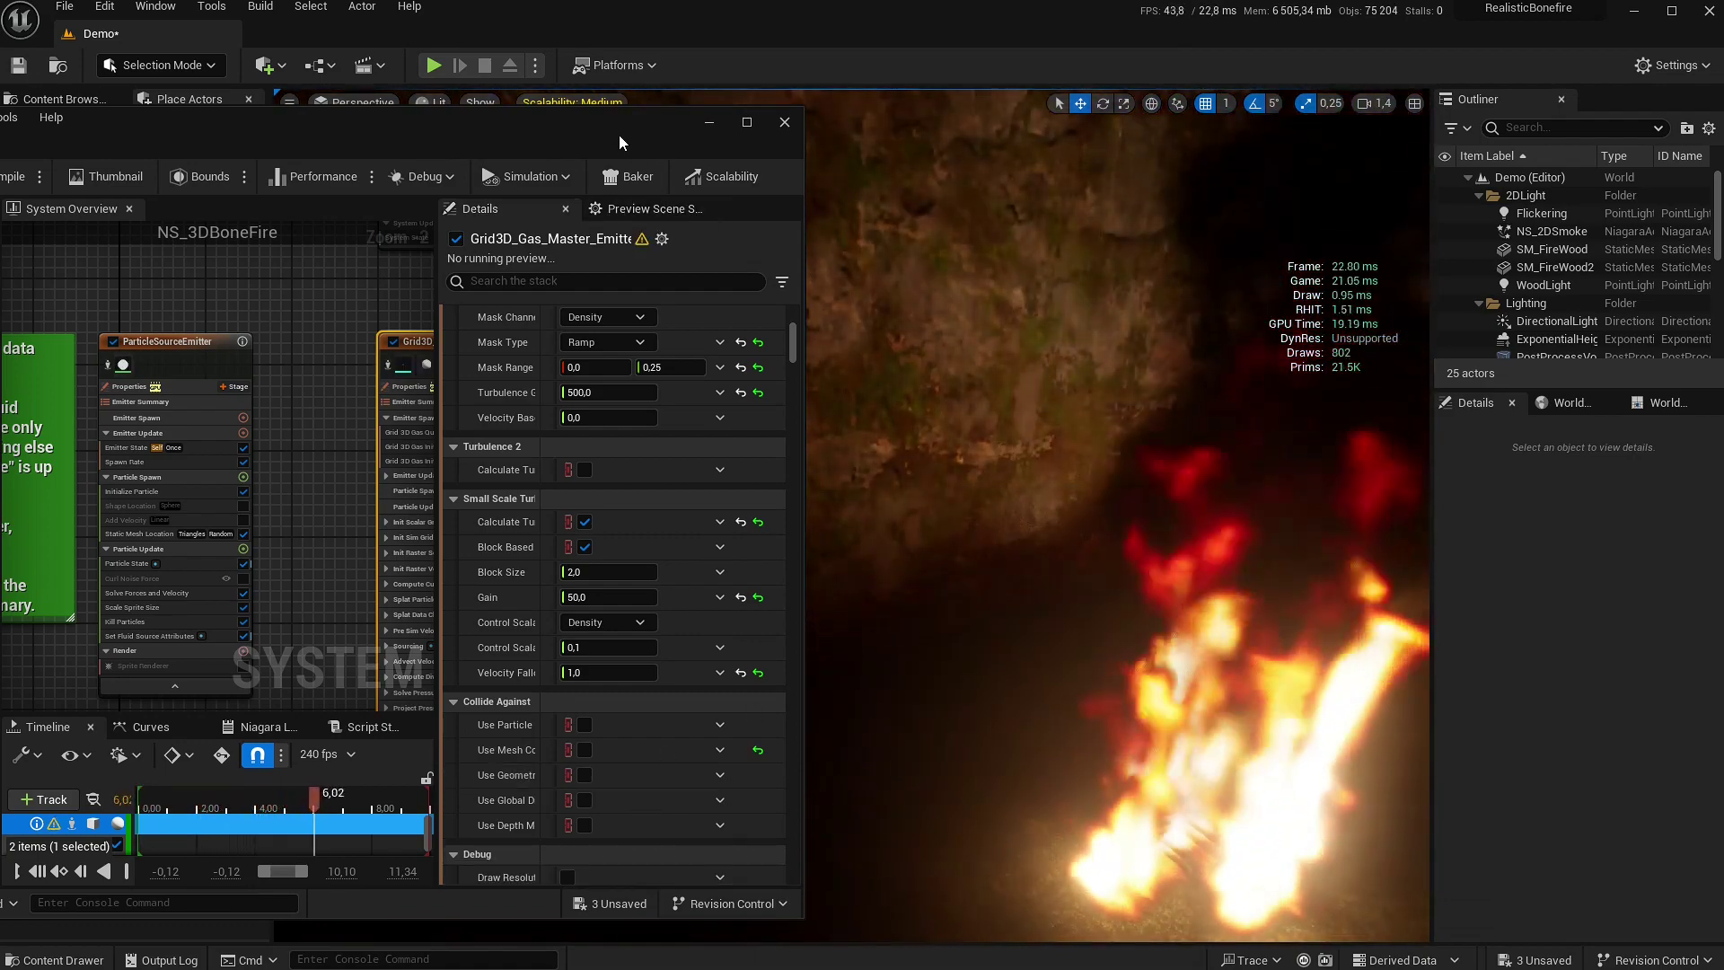
# Review the gas emitter's vorticity and simulation settings, then save NS_3DBoneFire and close its editor
pyautogui.moveTo(618, 135); pyautogui.dragTo(1084, 84)
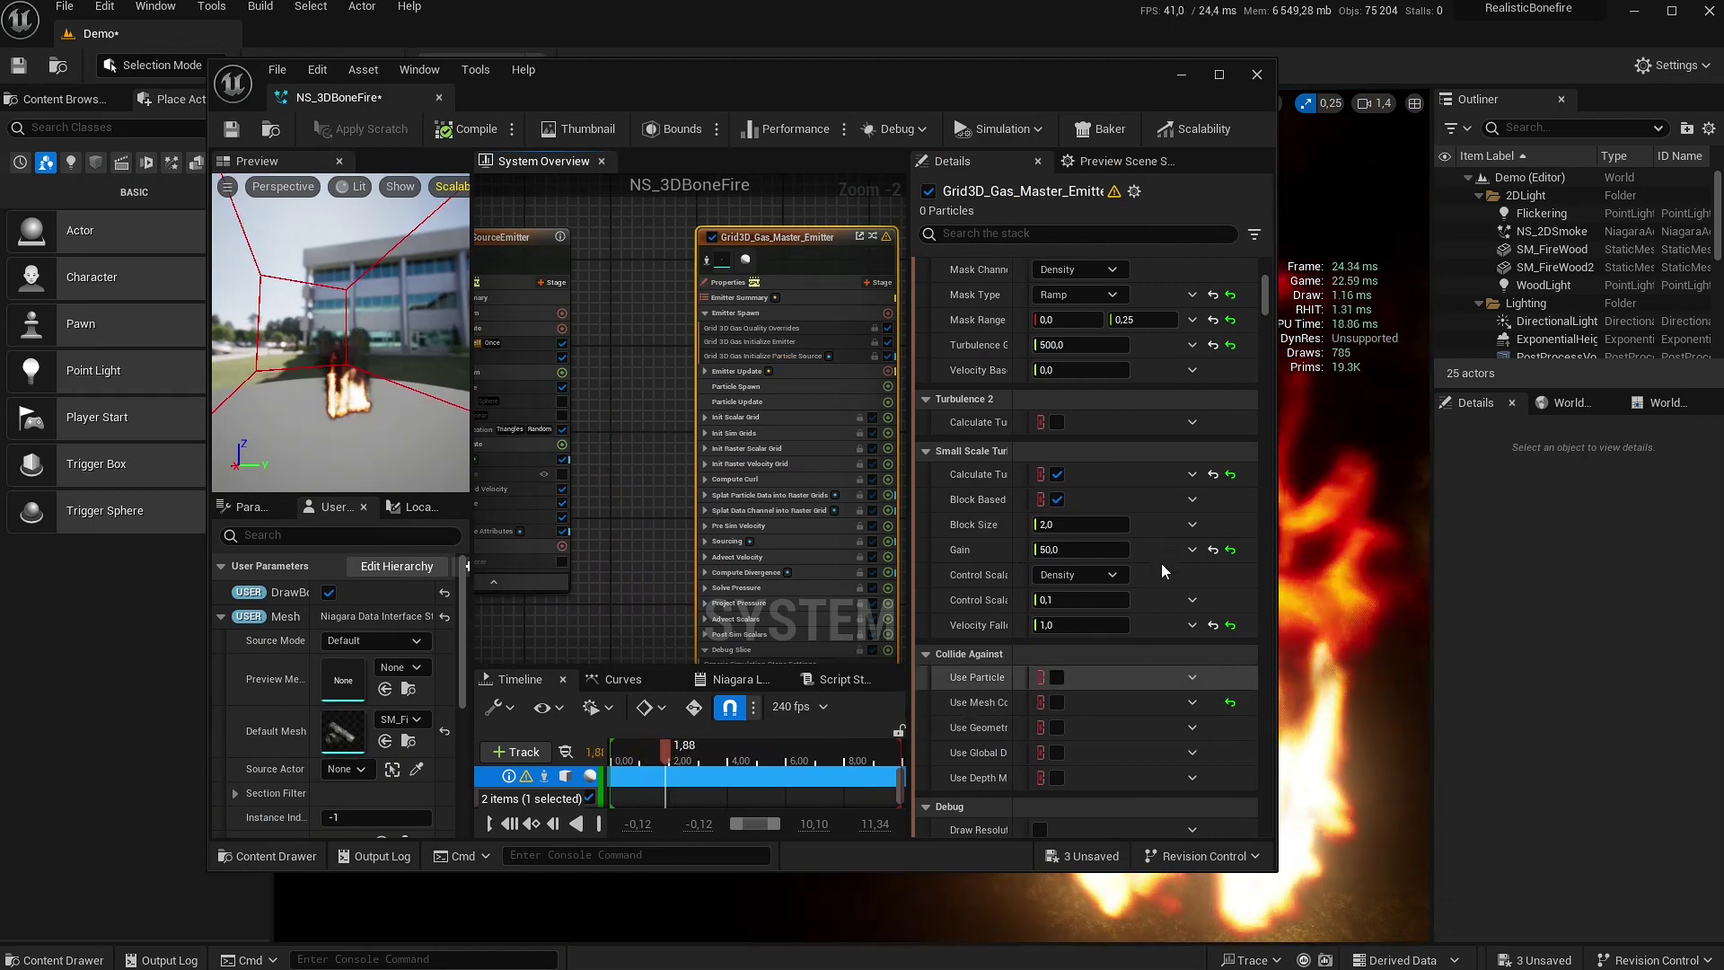
pyautogui.scroll(10, 1133, 514)
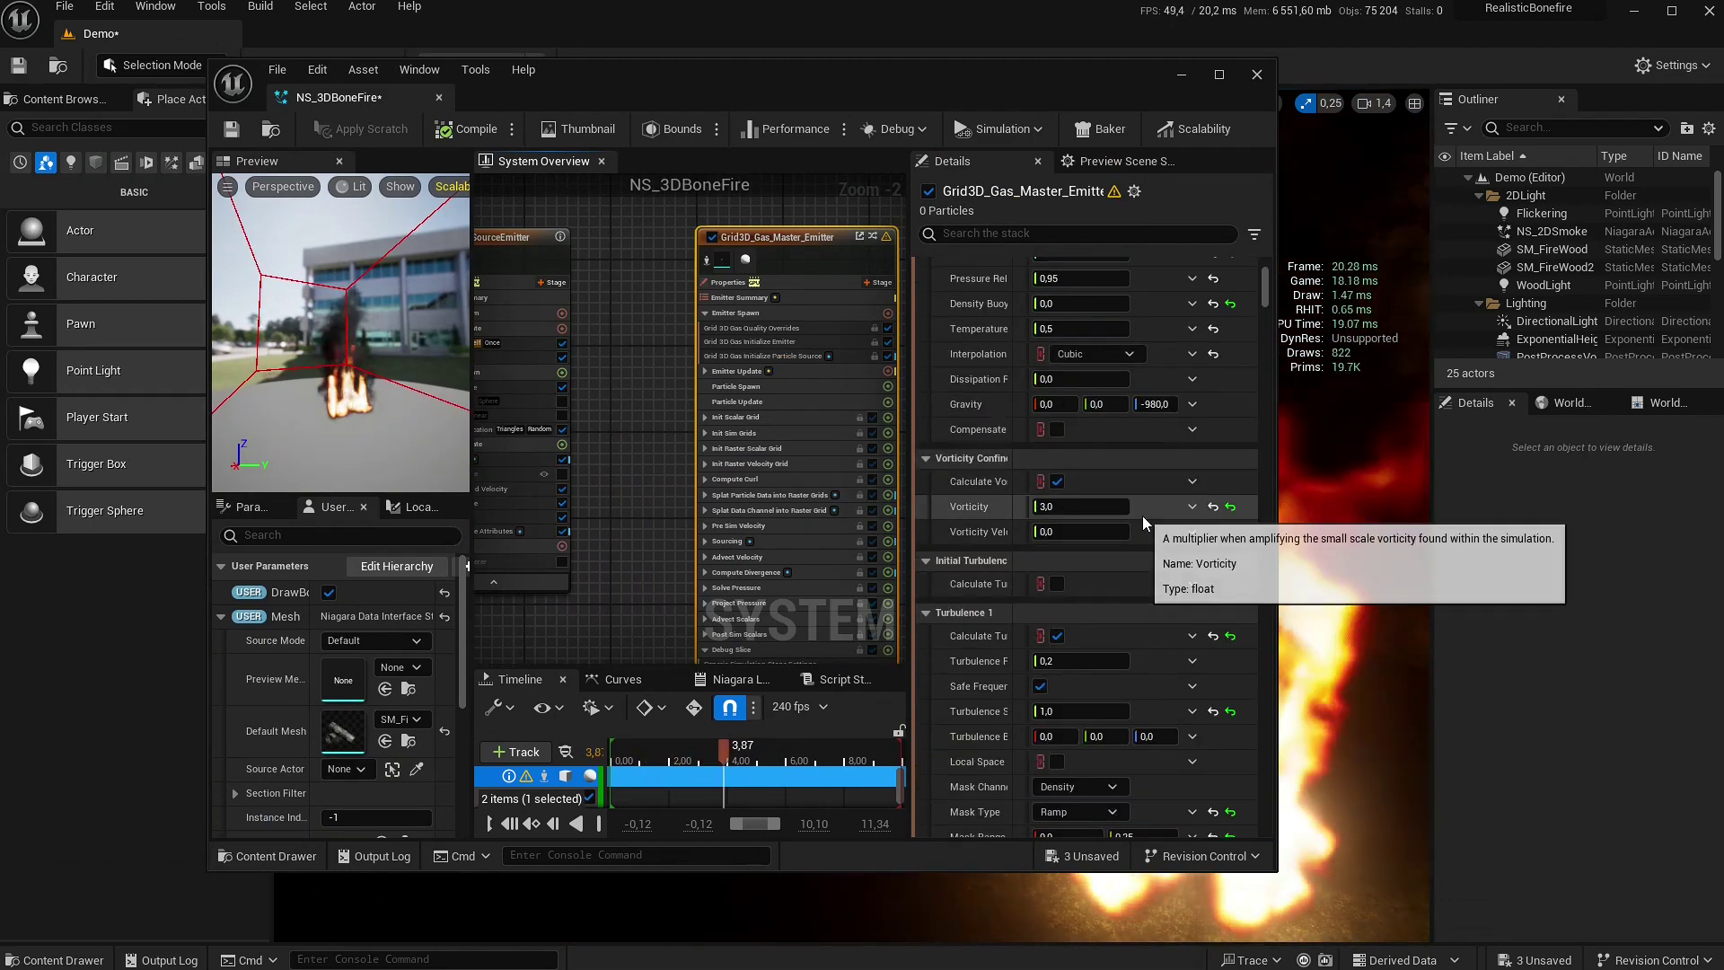
pyautogui.scroll(5, 1141, 516)
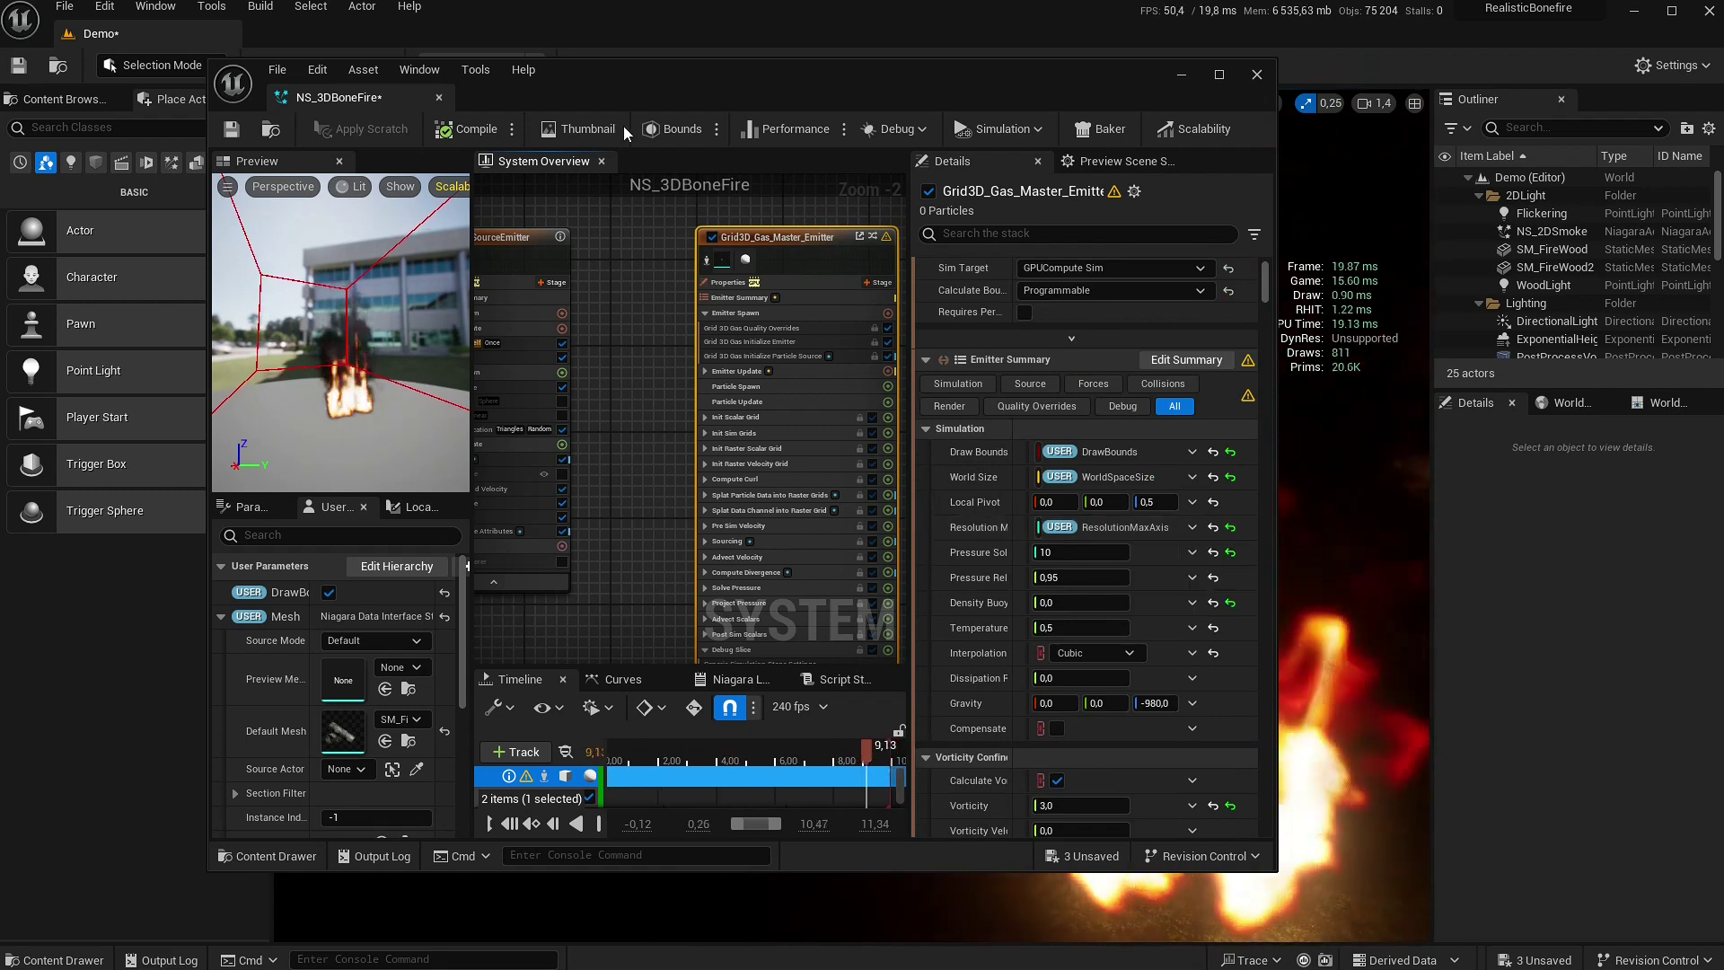
pyautogui.moveTo(776, 84); pyautogui.dragTo(604, 117)
pyautogui.click(59, 162)
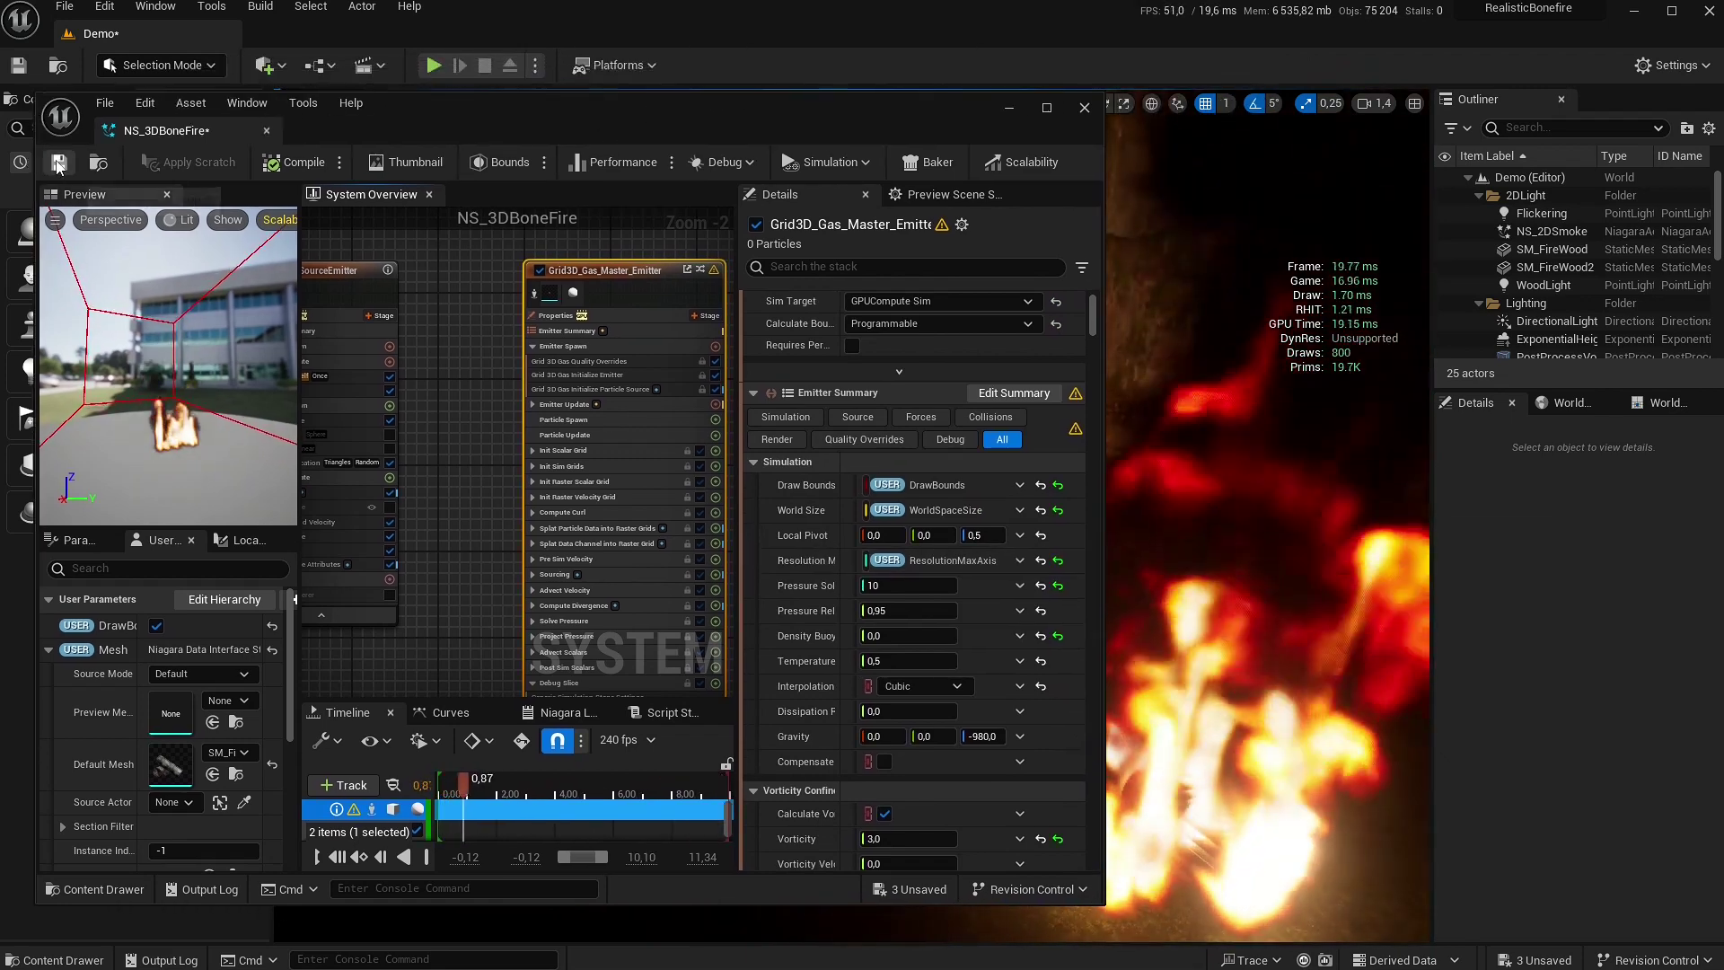
pyautogui.click(1085, 107)
# Select the 2D fire's NS_2DSmoke actor in the level and open its Niagara system asset
pyautogui.moveTo(1199, 503); pyautogui.dragTo(1266, 507, button='right')
pyautogui.press('s')
pyautogui.press('w')
pyautogui.moveTo(1093, 366); pyautogui.dragTo(1082, 366, button='right')
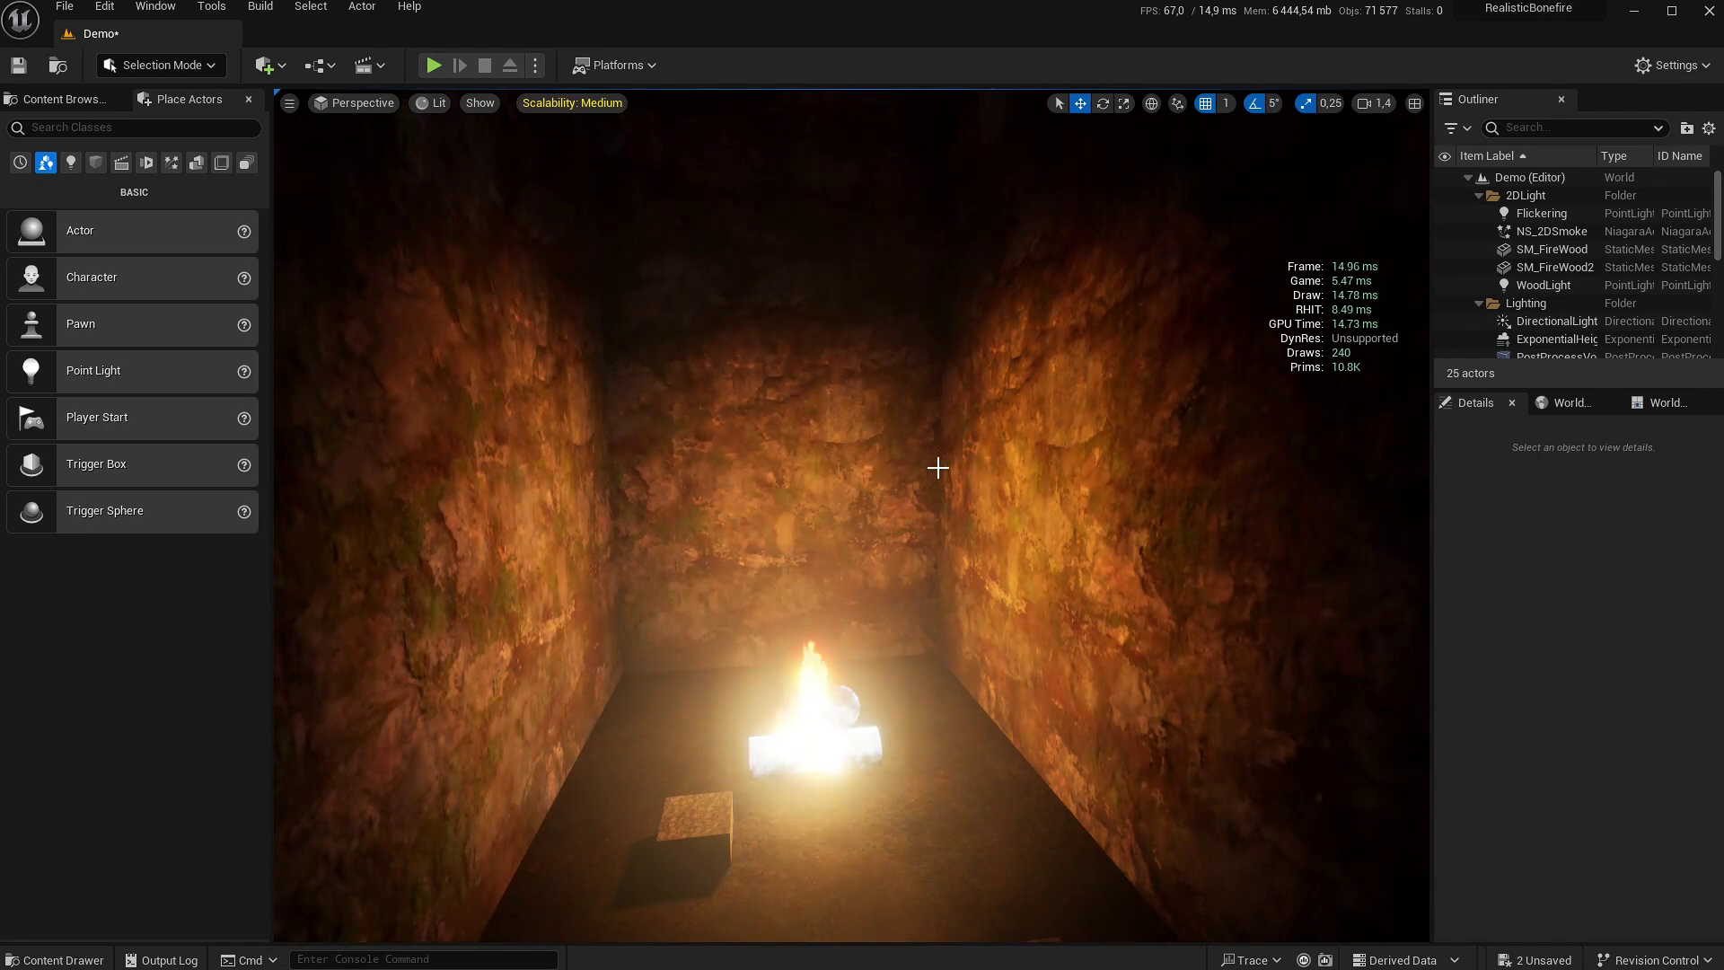
pyautogui.click(106, 7)
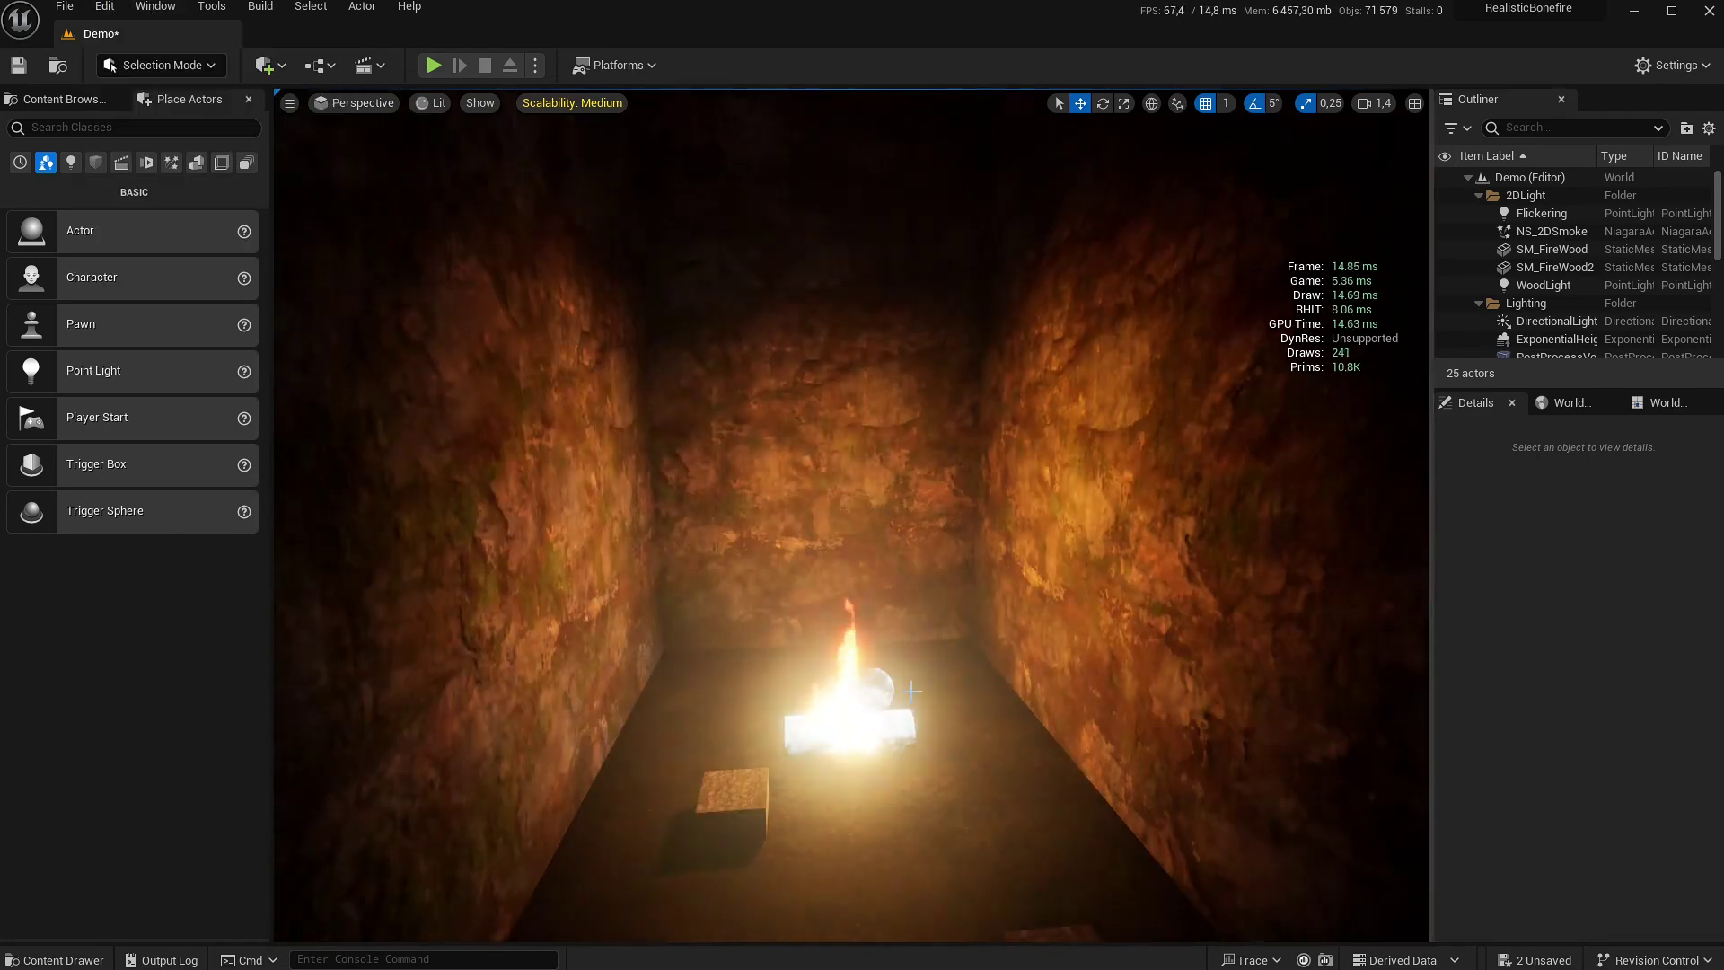
pyautogui.moveTo(1021, 597)
pyautogui.mouseDown(button='right')
pyautogui.moveTo(1051, 597)
pyautogui.moveTo(1054, 663)
pyautogui.moveTo(1006, 585)
pyautogui.mouseUp(button='right')
pyautogui.moveTo(1018, 647); pyautogui.dragTo(1016, 644, button='right')
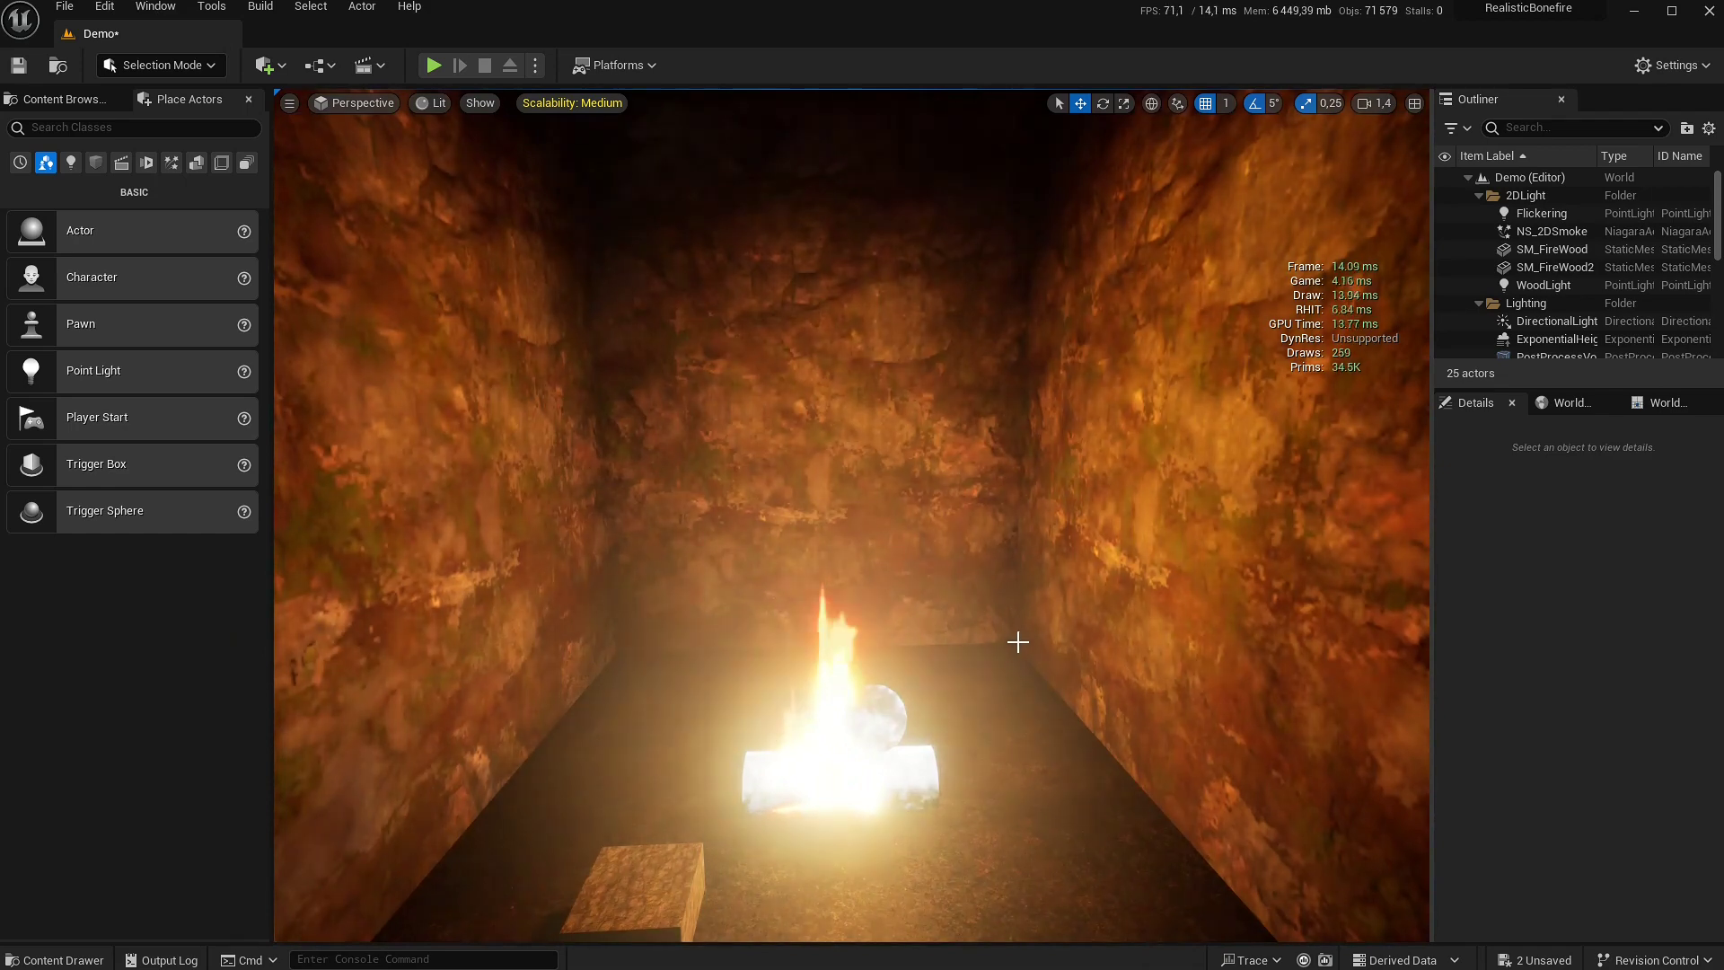
pyautogui.click(835, 658)
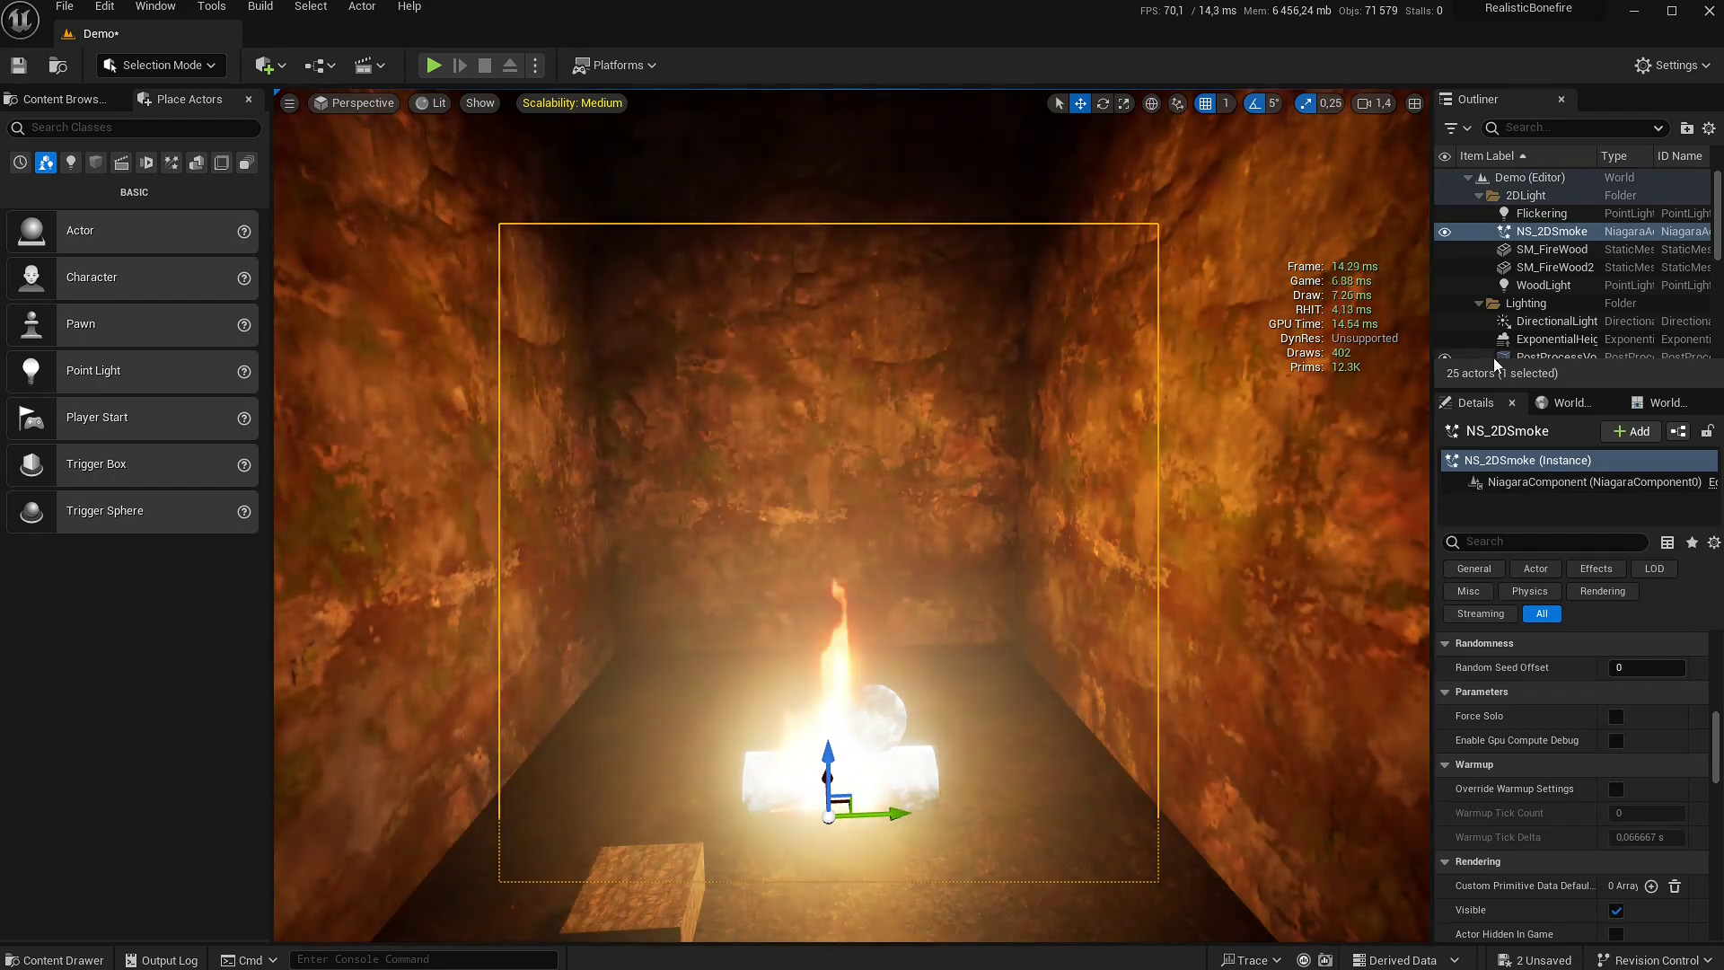
pyautogui.scroll(5, 1689, 737)
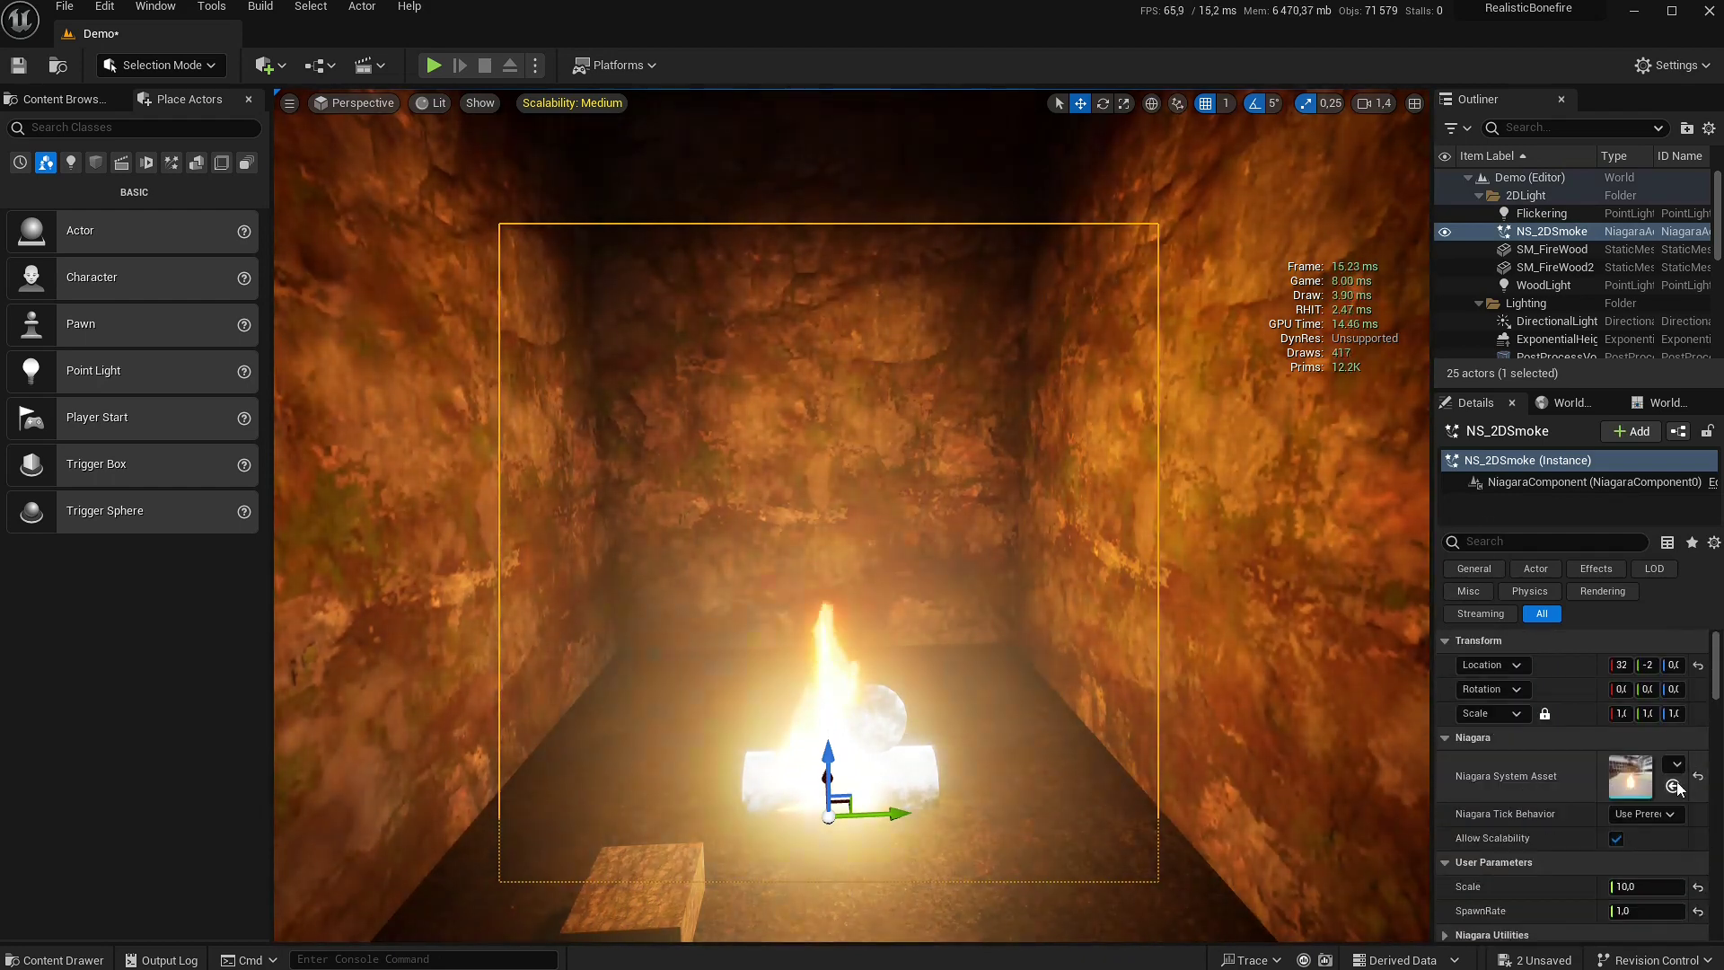
pyautogui.doubleClick(1631, 777)
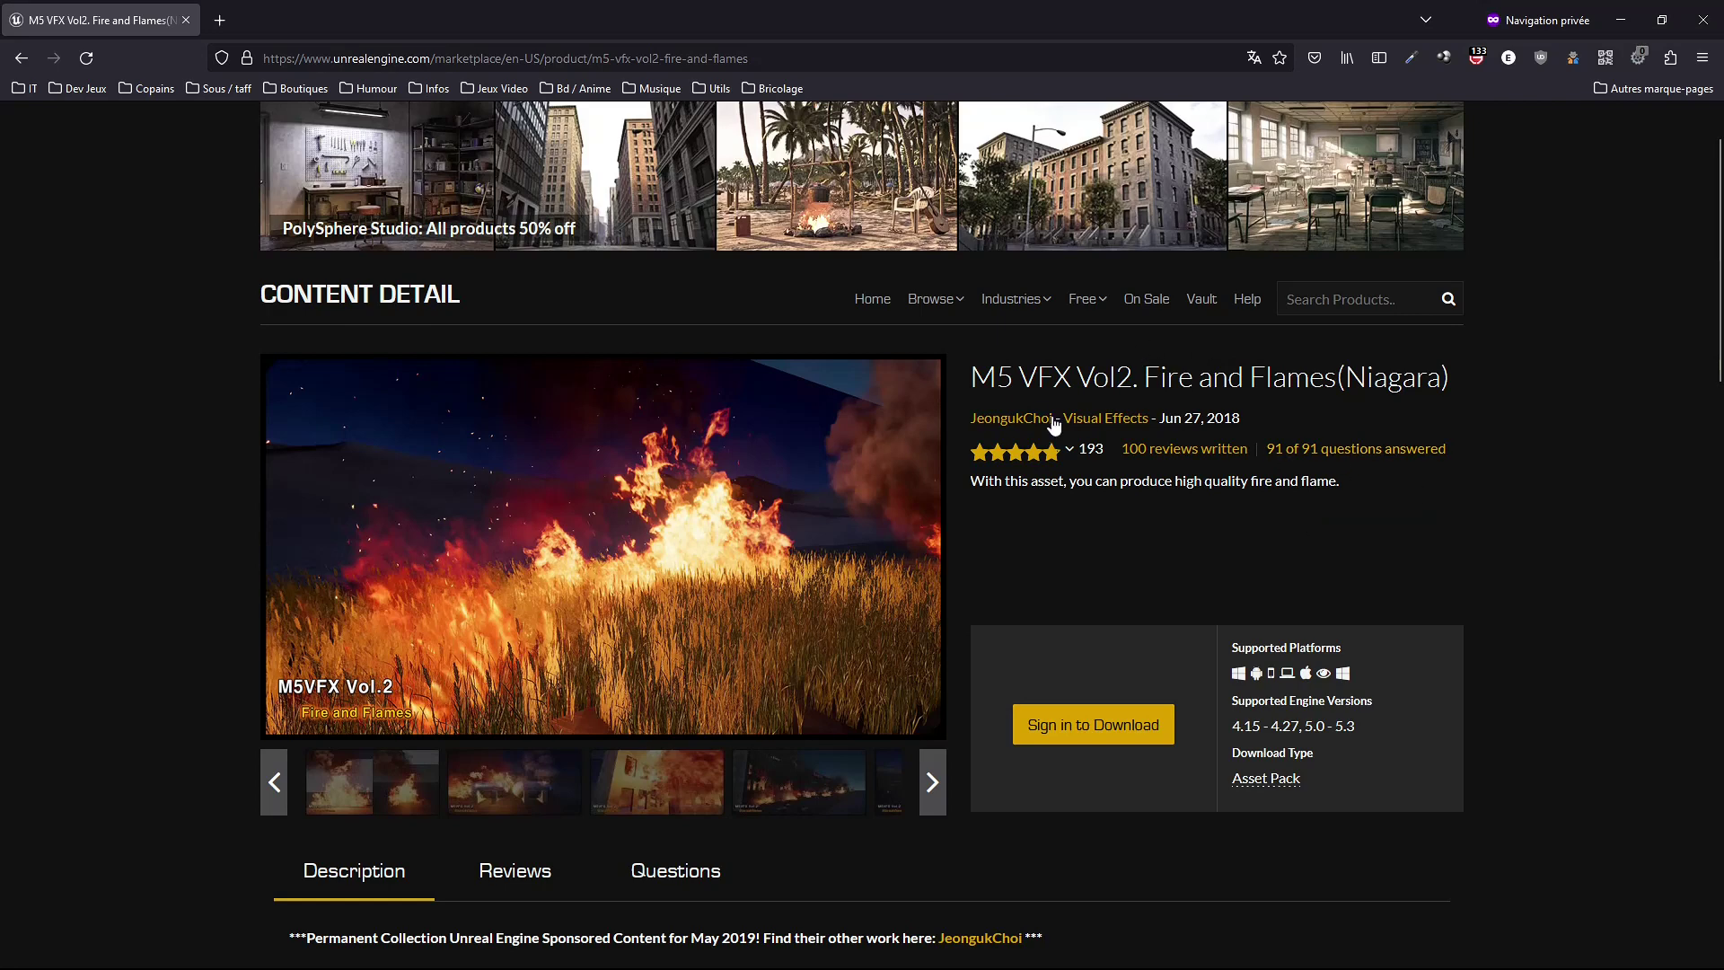
# Switch to the browser and look through the preview images of M5 VFX Vol2. Fire and Flames(Niagara) on the marketplace page
pyautogui.moveTo(1086, 297)
pyautogui.moveTo(1217, 371); pyautogui.dragTo(1312, 375)
pyautogui.click(1579, 398)
pyautogui.click(426, 799)
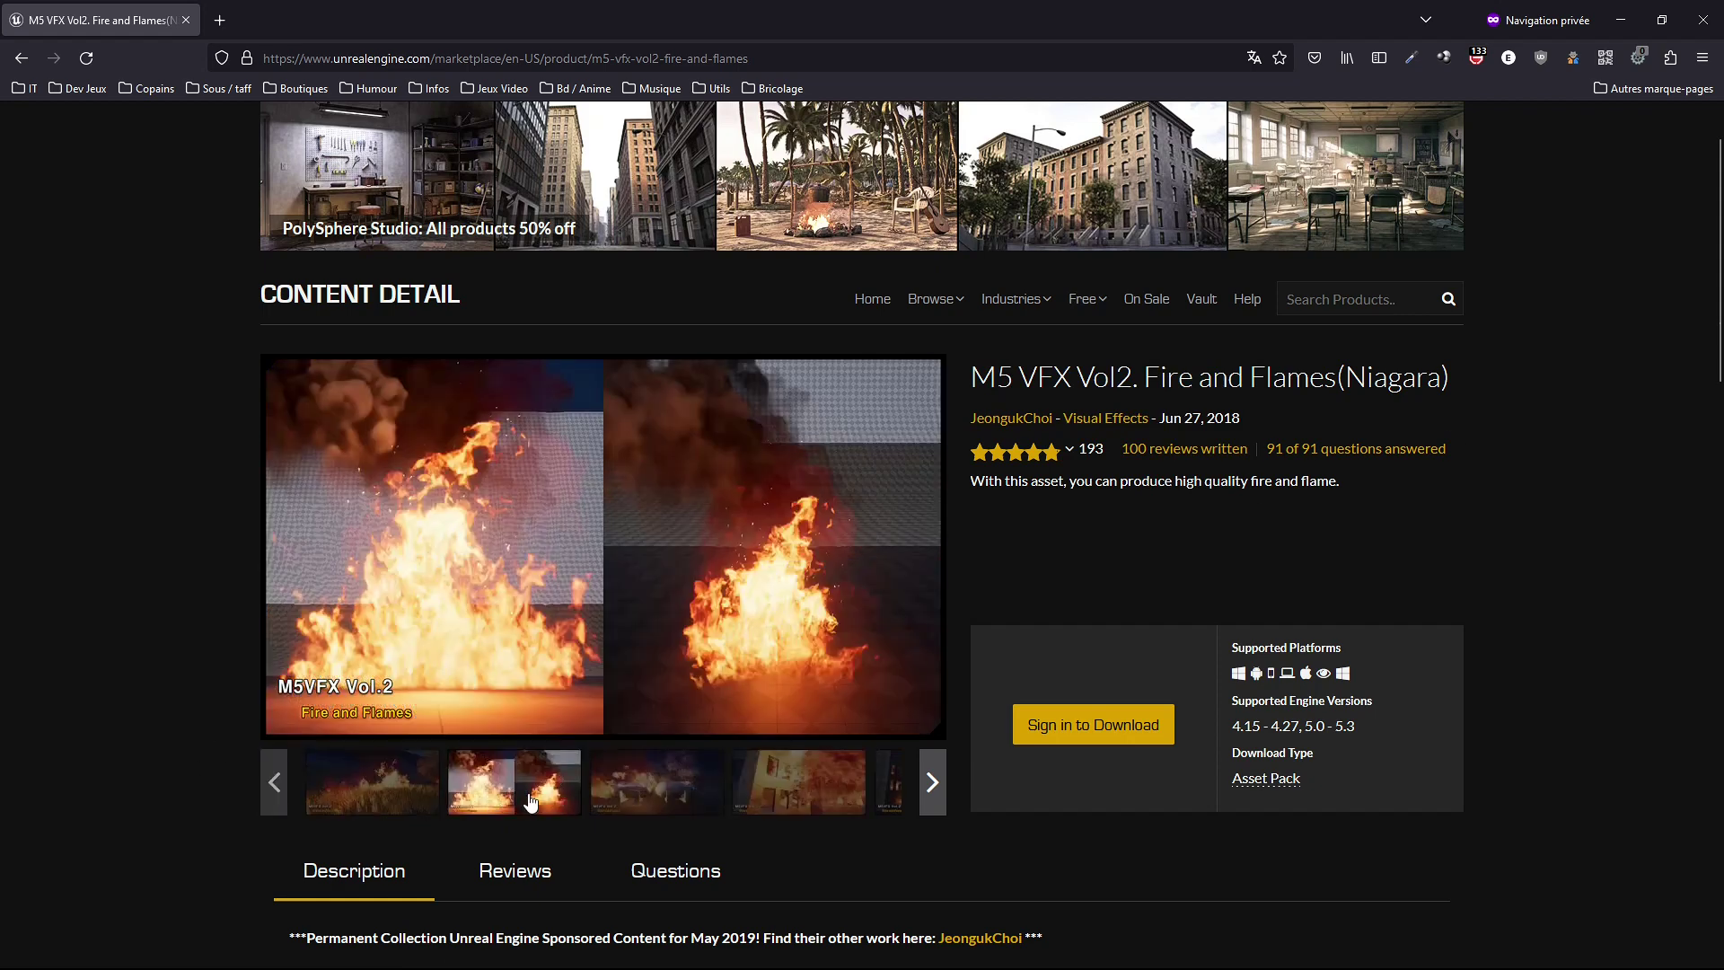
pyautogui.click(629, 799)
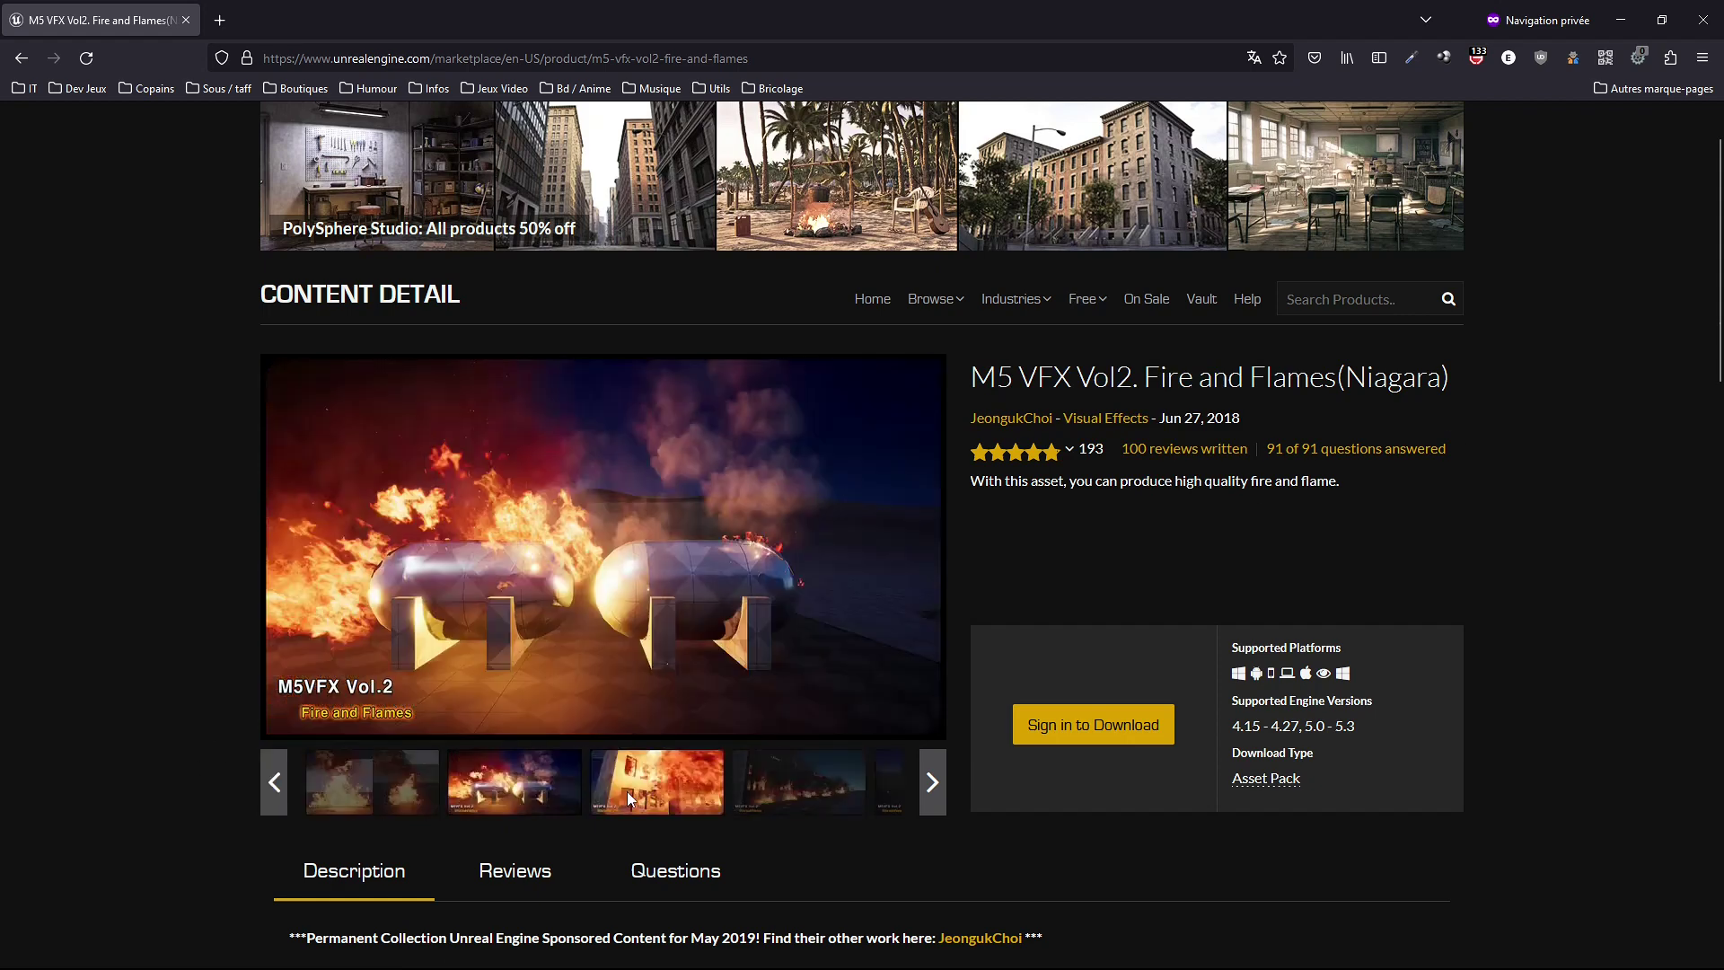
pyautogui.click(740, 803)
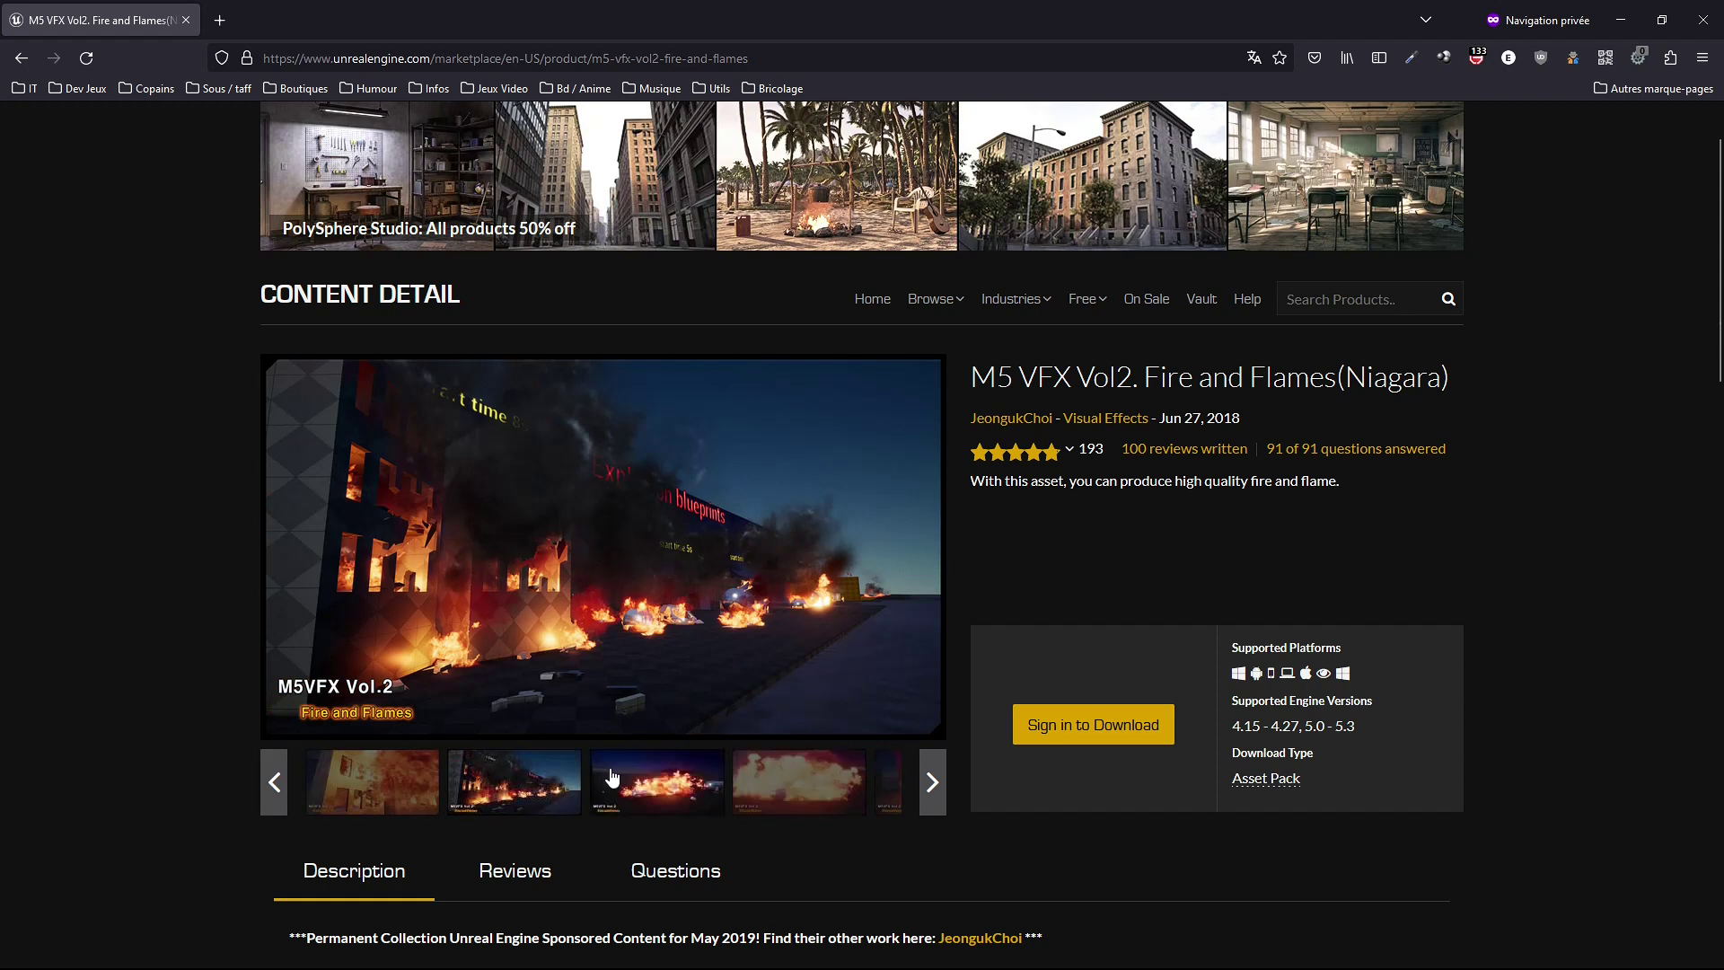
pyautogui.click(934, 814)
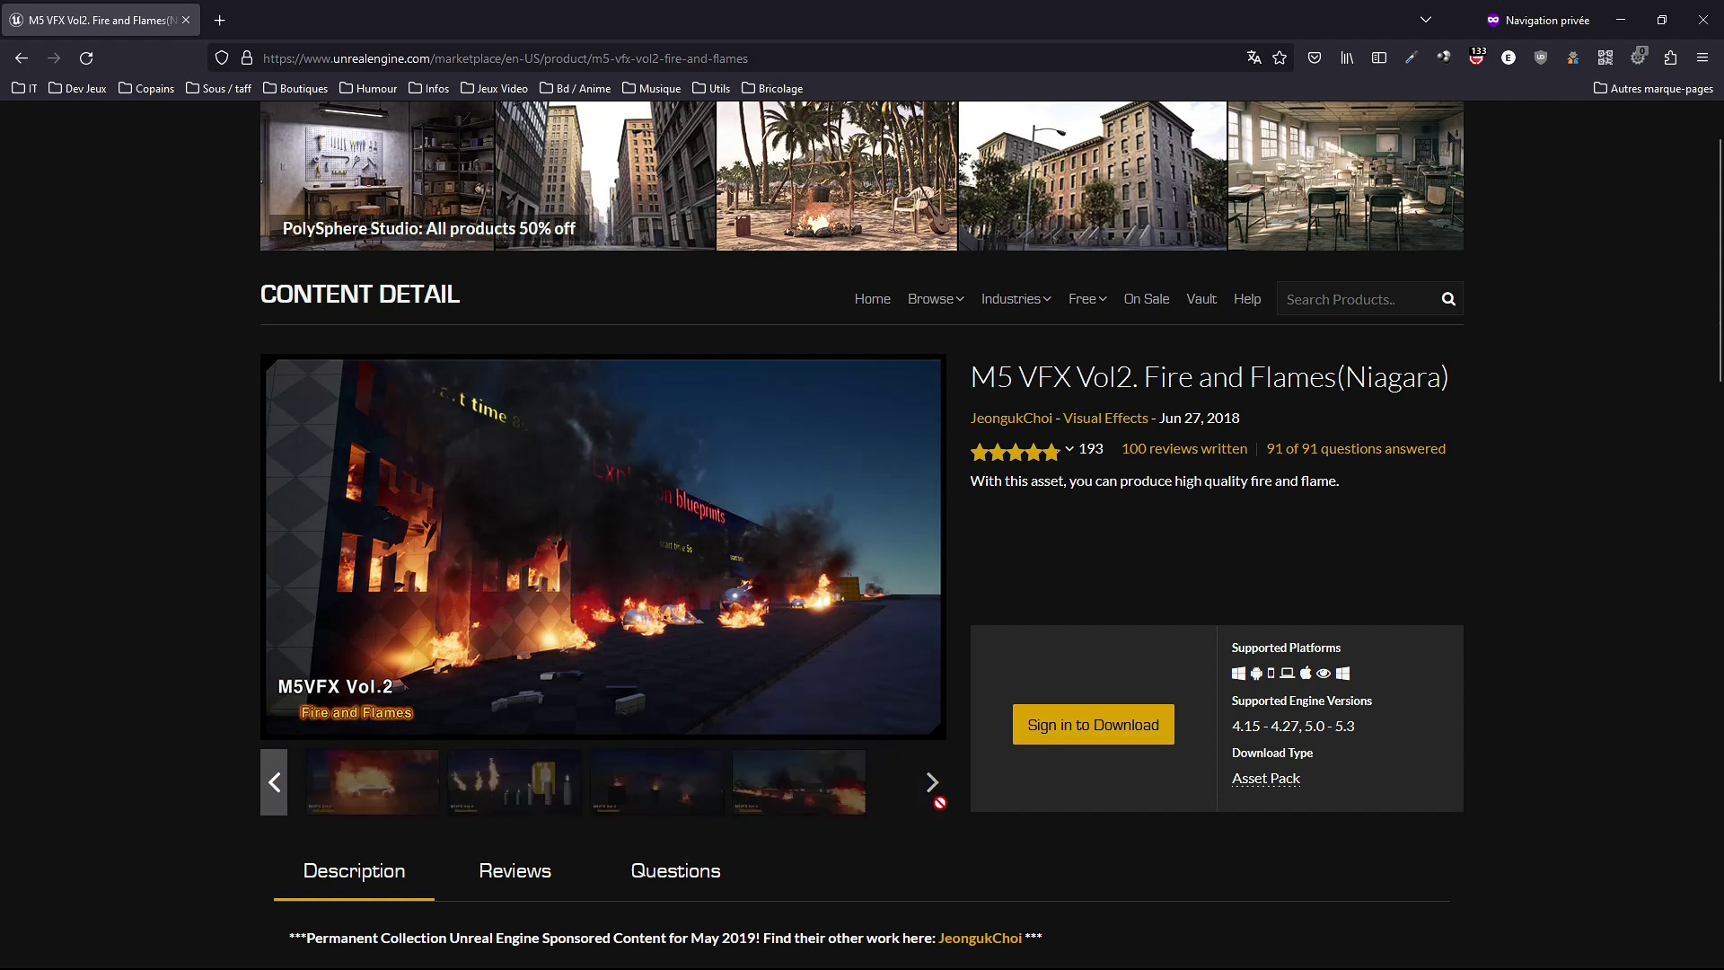
pyautogui.click(806, 794)
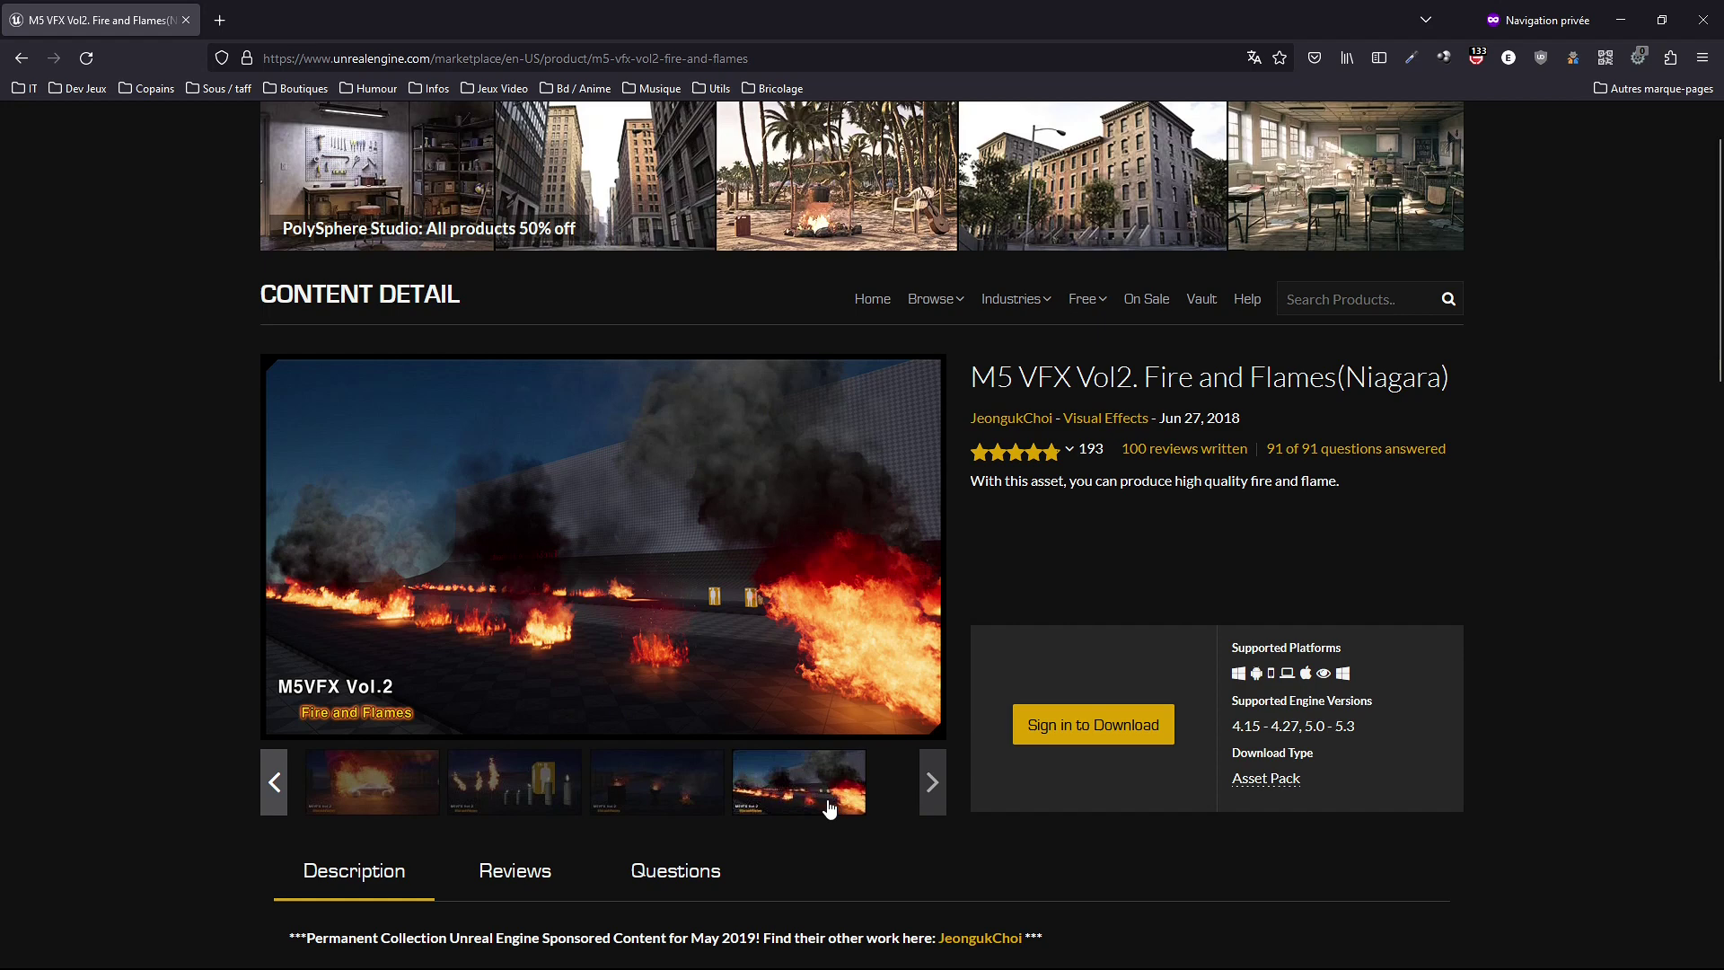
pyautogui.click(712, 791)
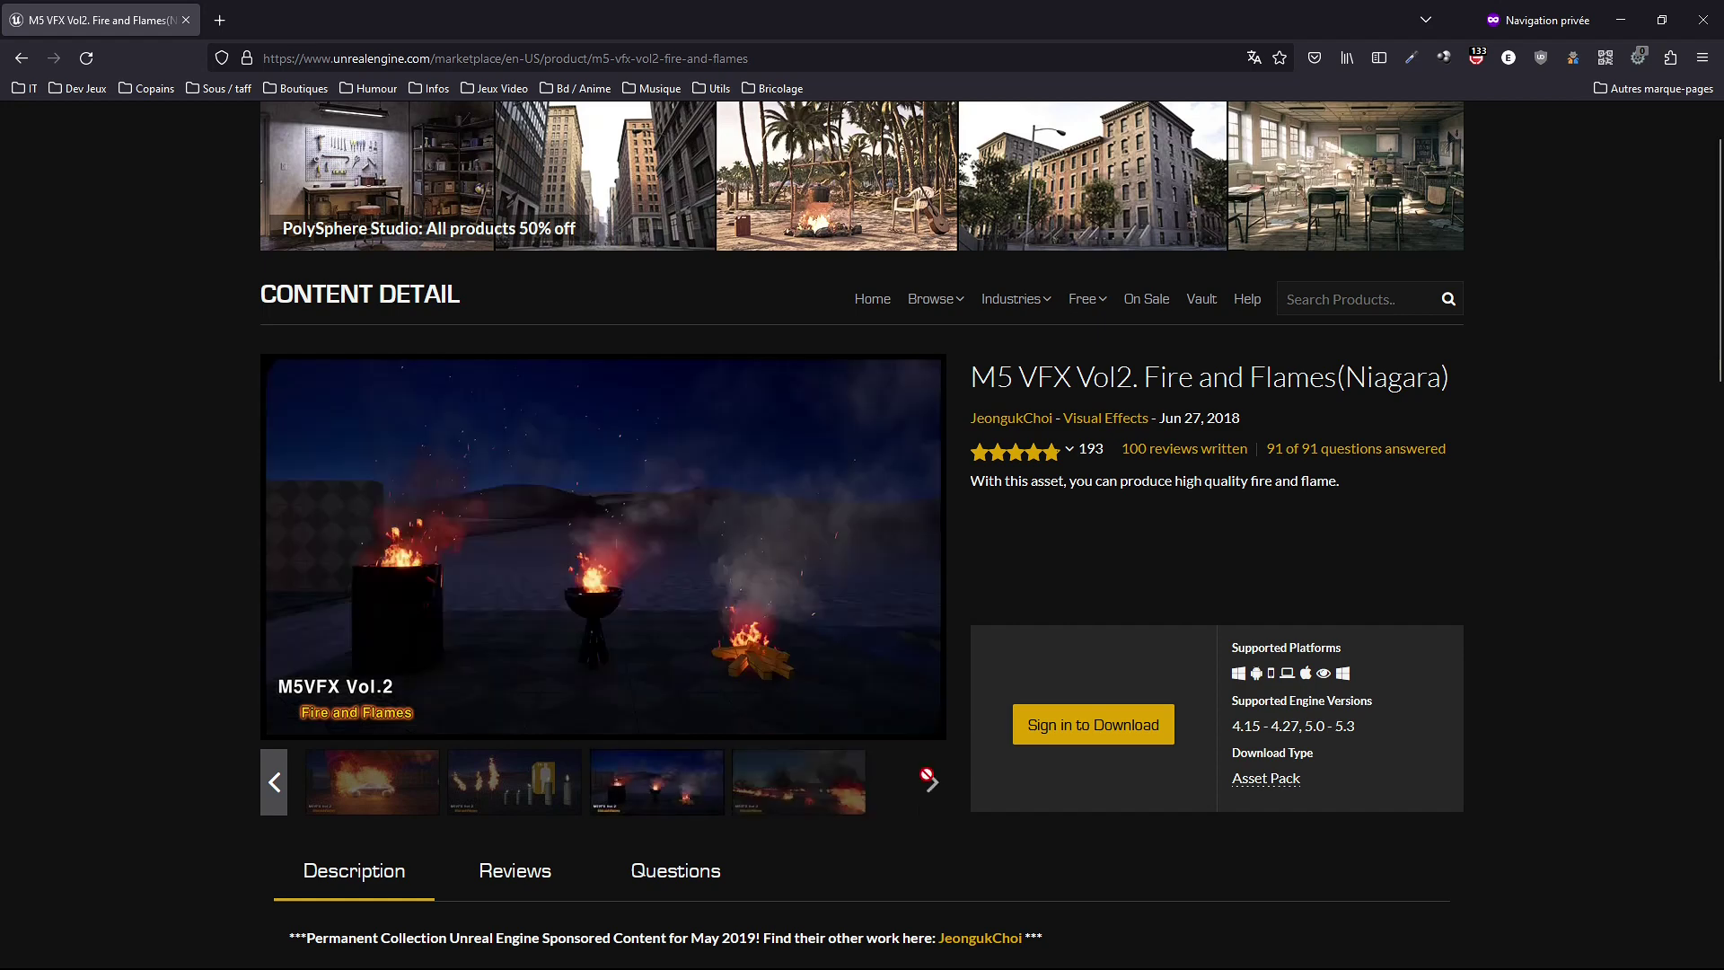
# View the small campfire preview and the one following it full screen, then return to the product page
pyautogui.click(836, 636)
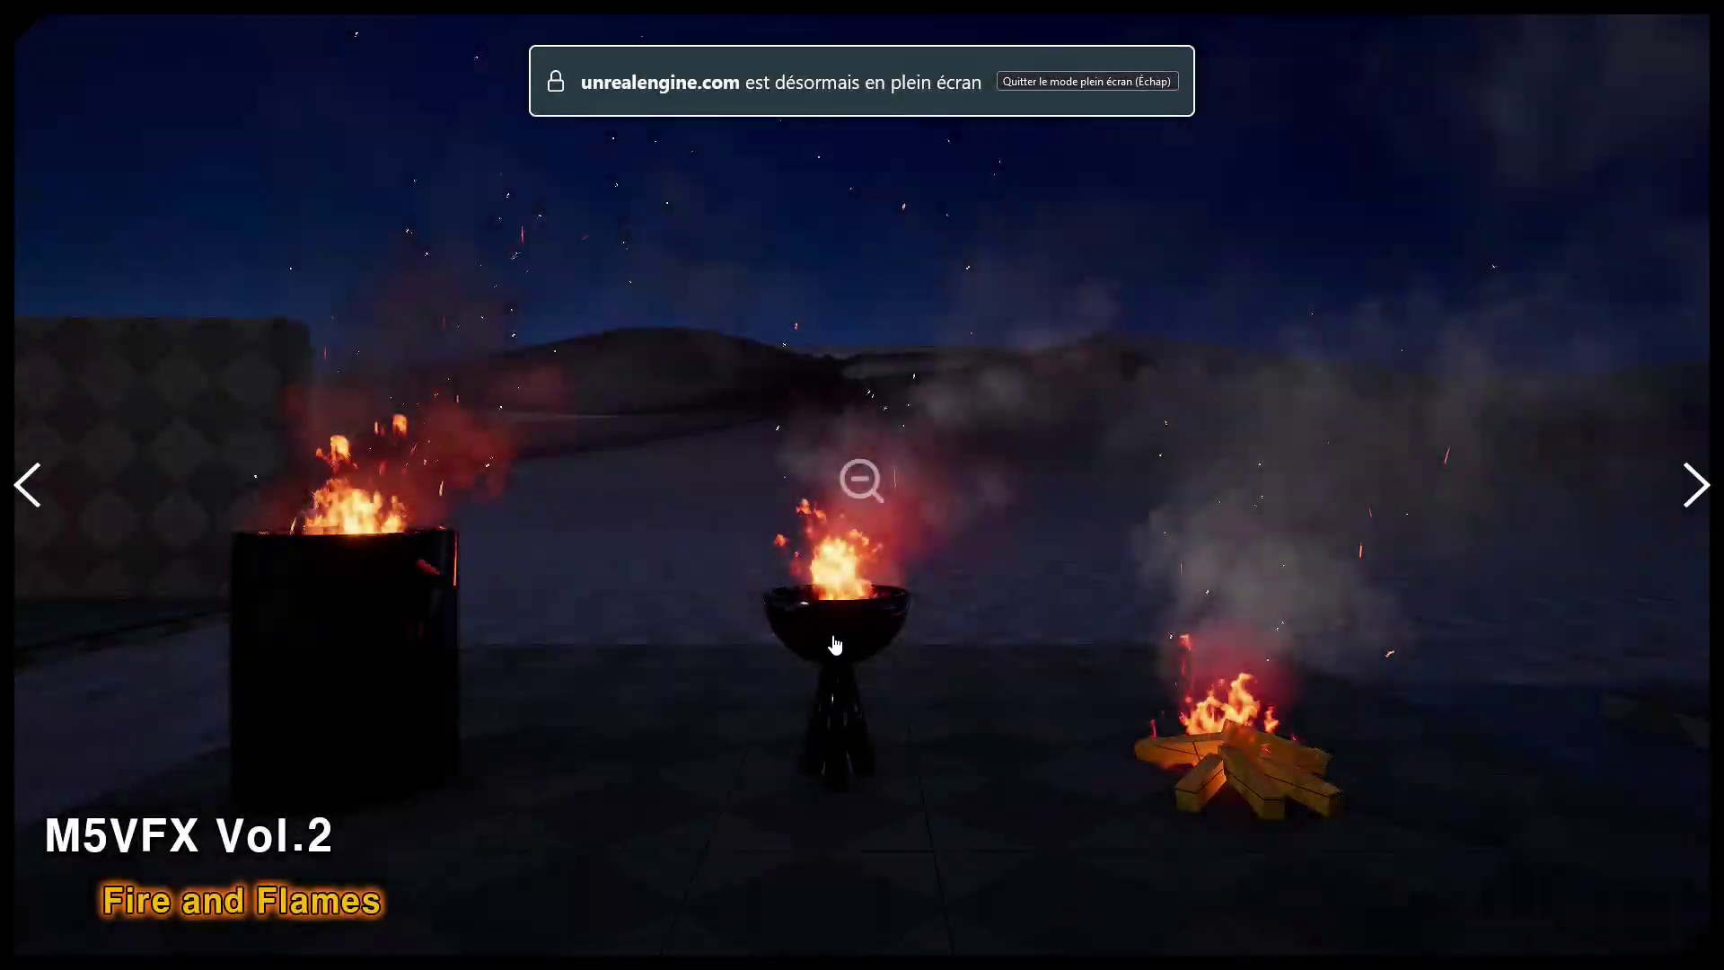
pyautogui.click(1694, 494)
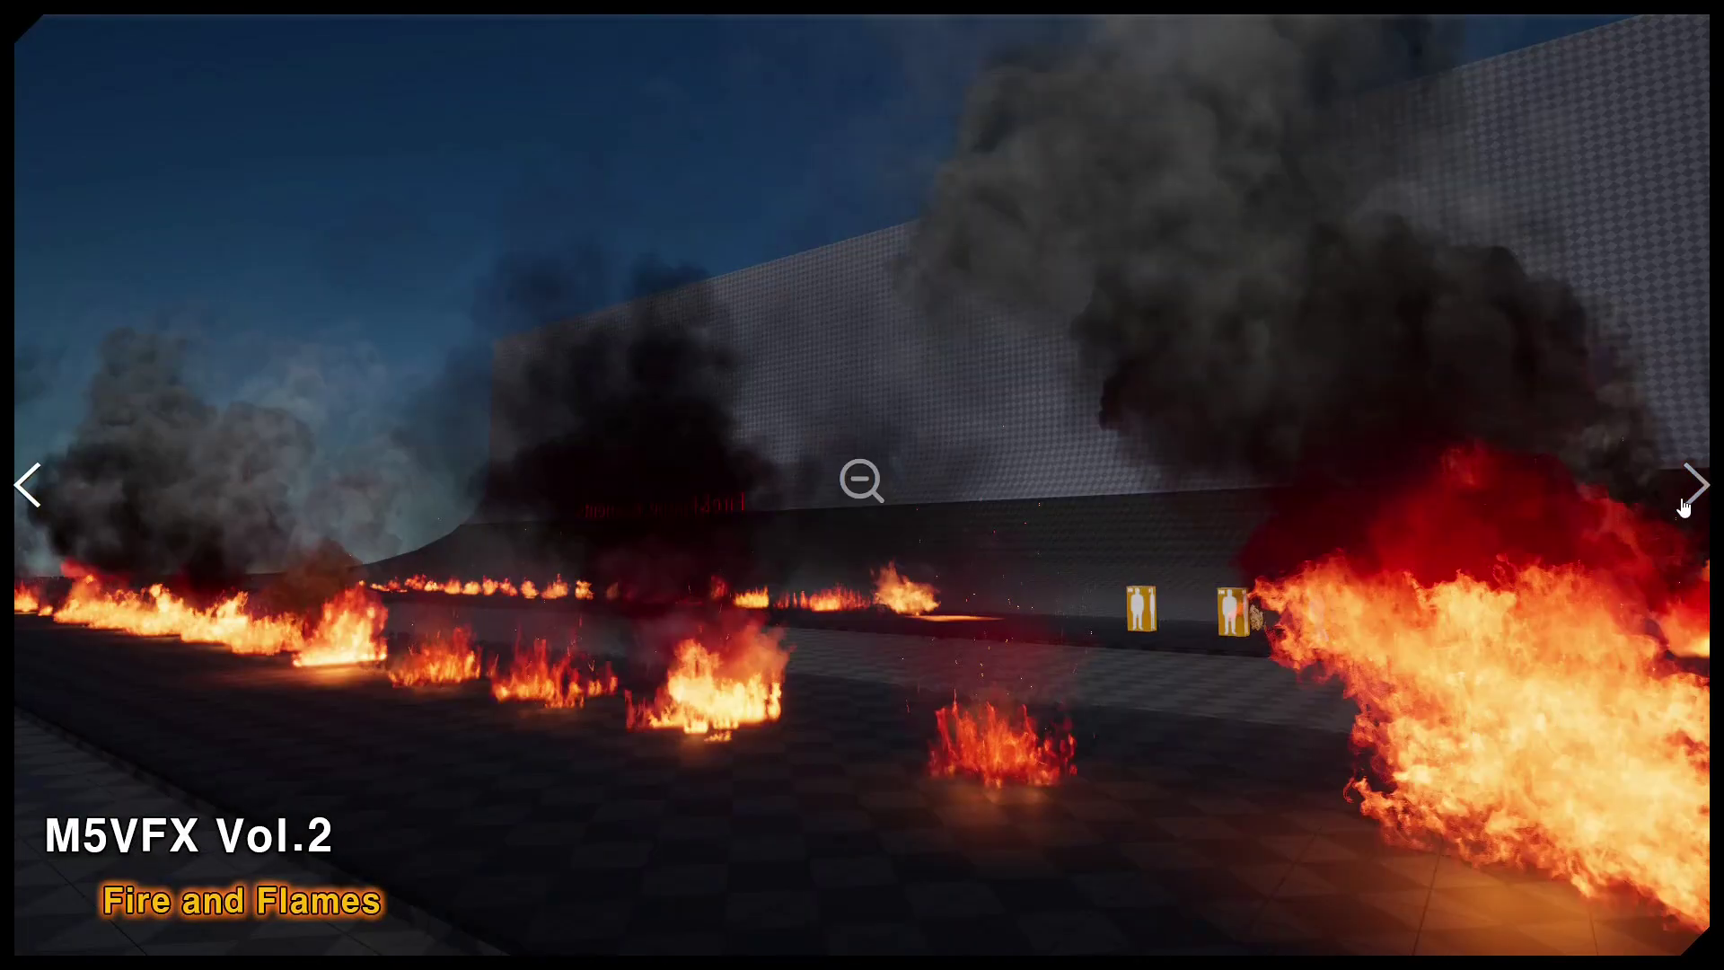
pyautogui.click(1507, 541)
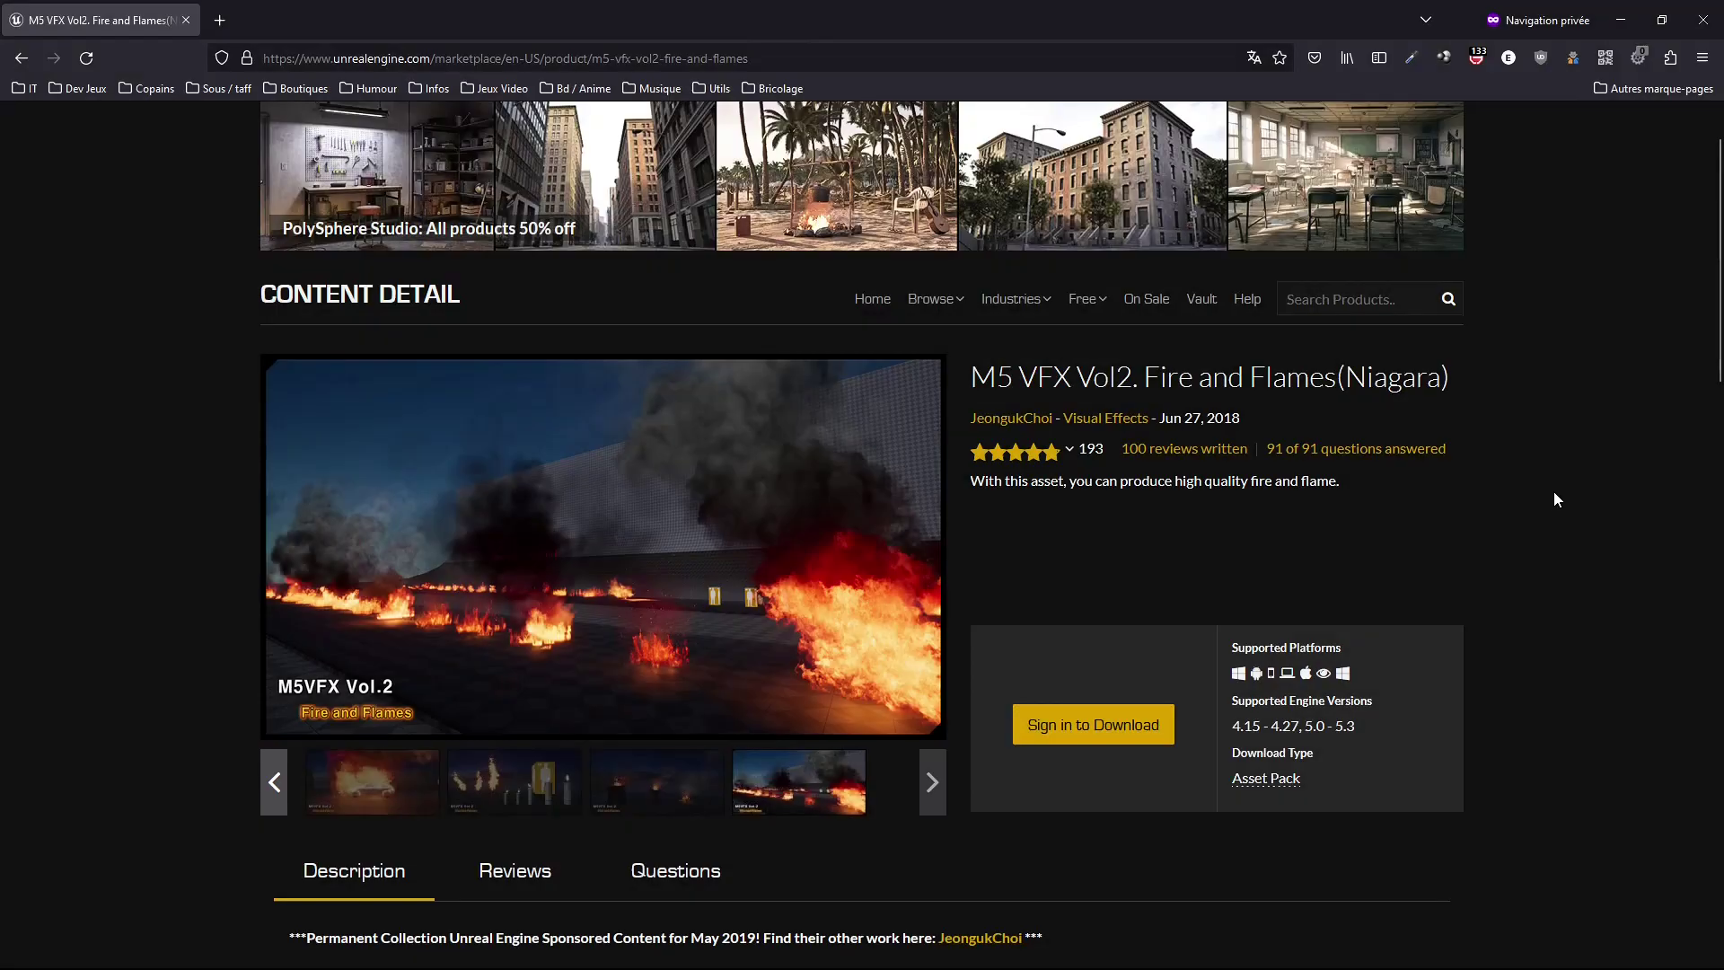
# In the Unreal Editor, try adding a Light Renderer to the Flames emitter of NS_2DSmoke and delete it again
pyautogui.scroll(-1, 1554, 492)
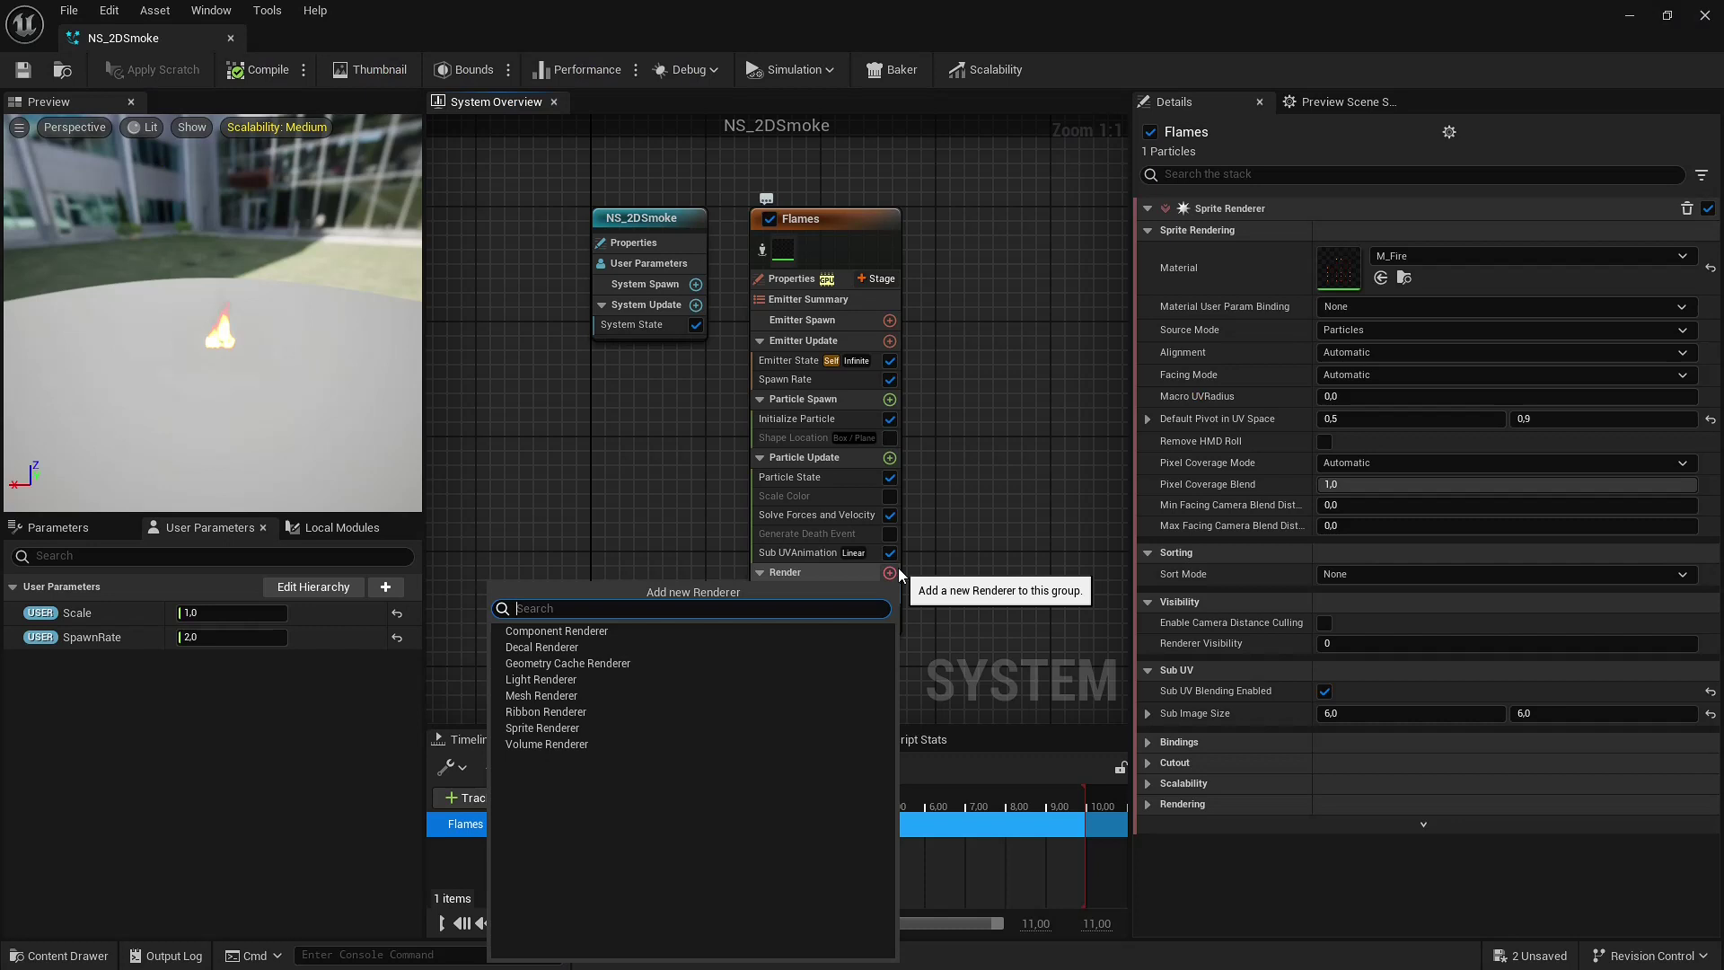
pyautogui.click(567, 679)
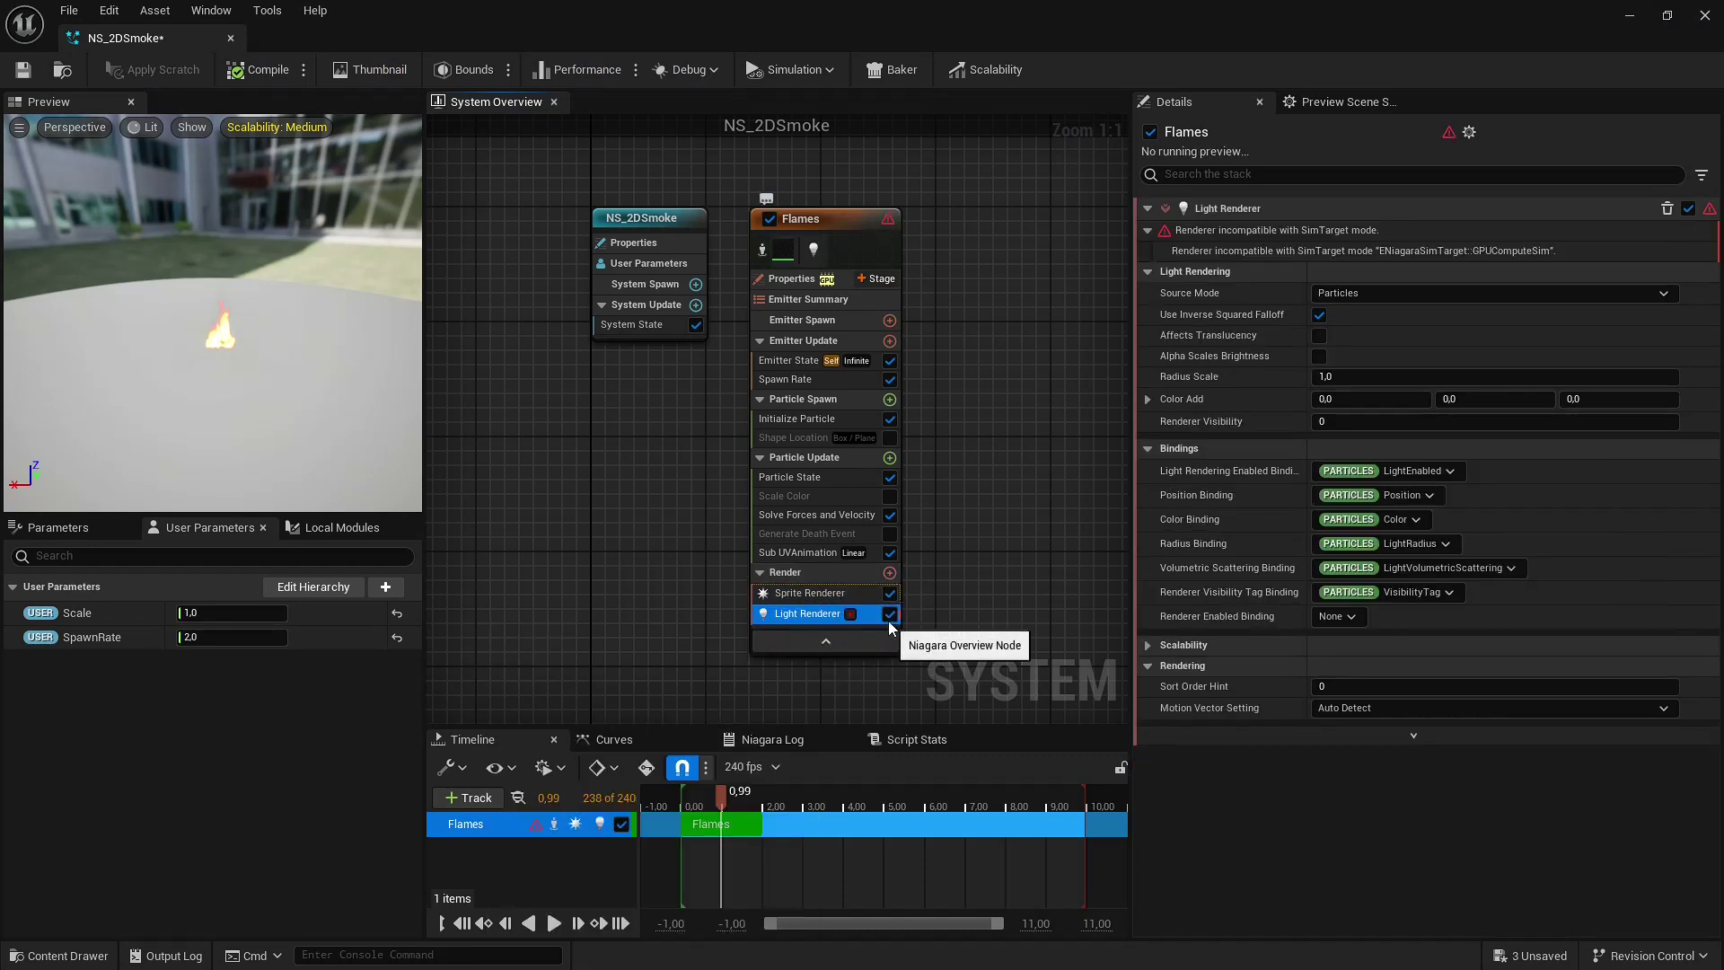
pyautogui.click(893, 615)
pyautogui.click(891, 616)
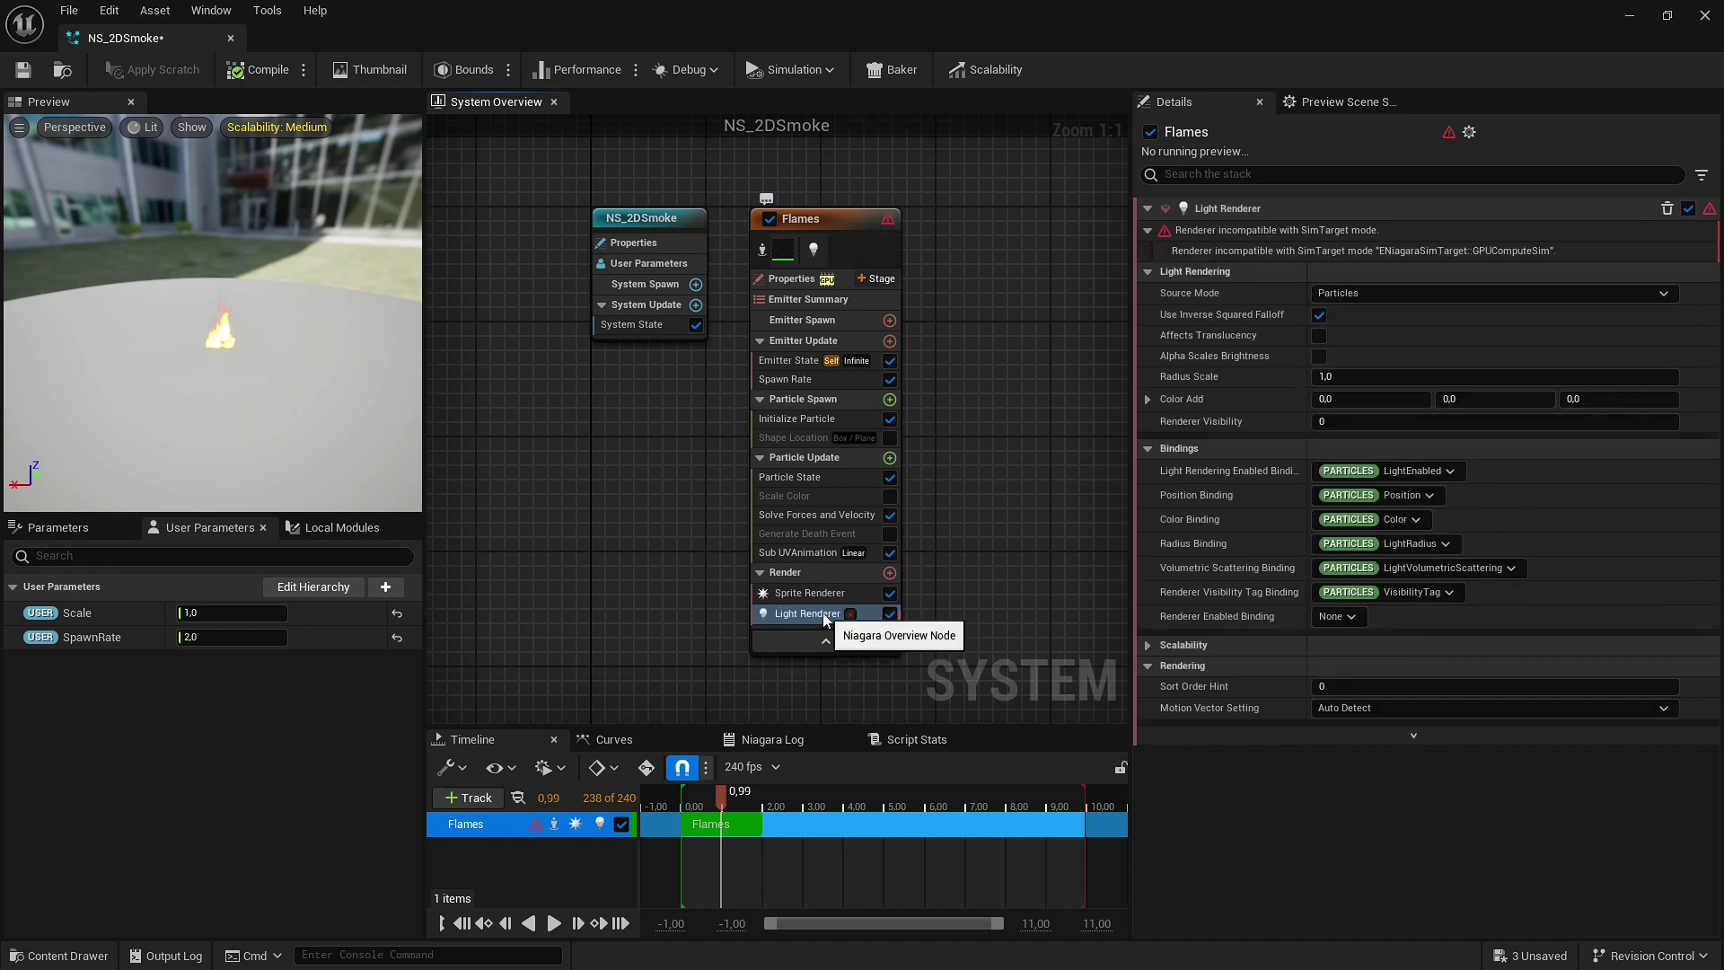
pyautogui.click(828, 616)
pyautogui.press('Delete')
# Show the Flames emitter's Sprite Renderer settings and save the NS_2DSmoke system
pyautogui.click(799, 592)
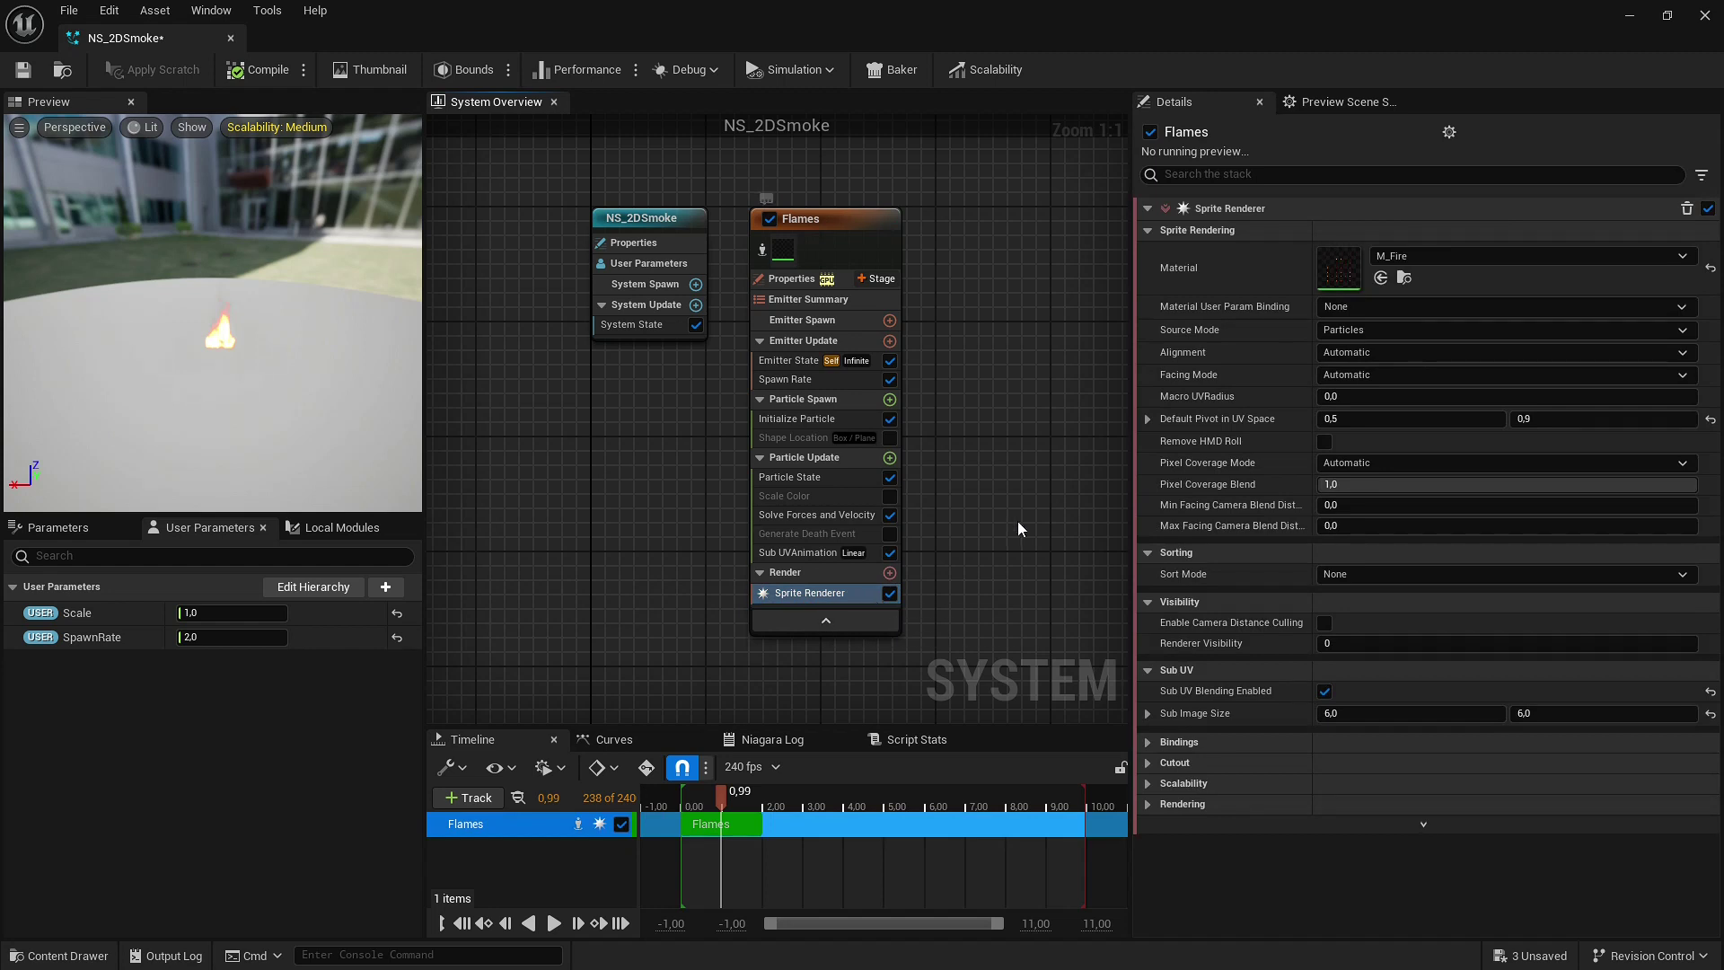
pyautogui.scroll(-1, 1016, 521)
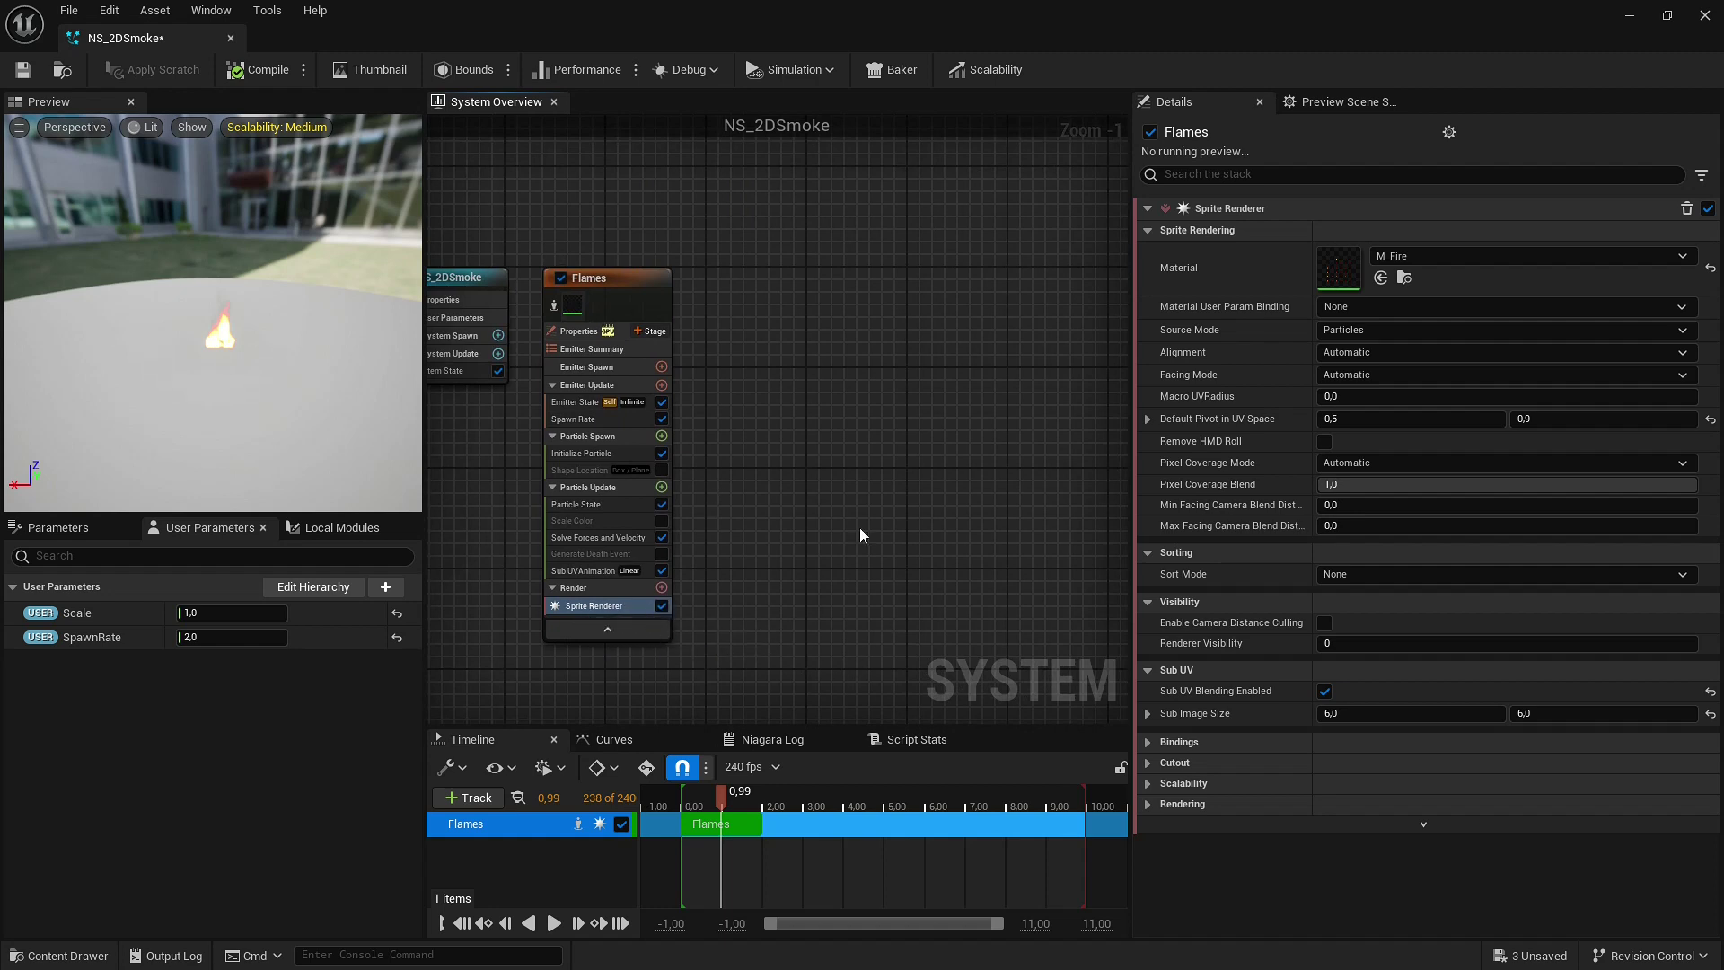
pyautogui.click(24, 69)
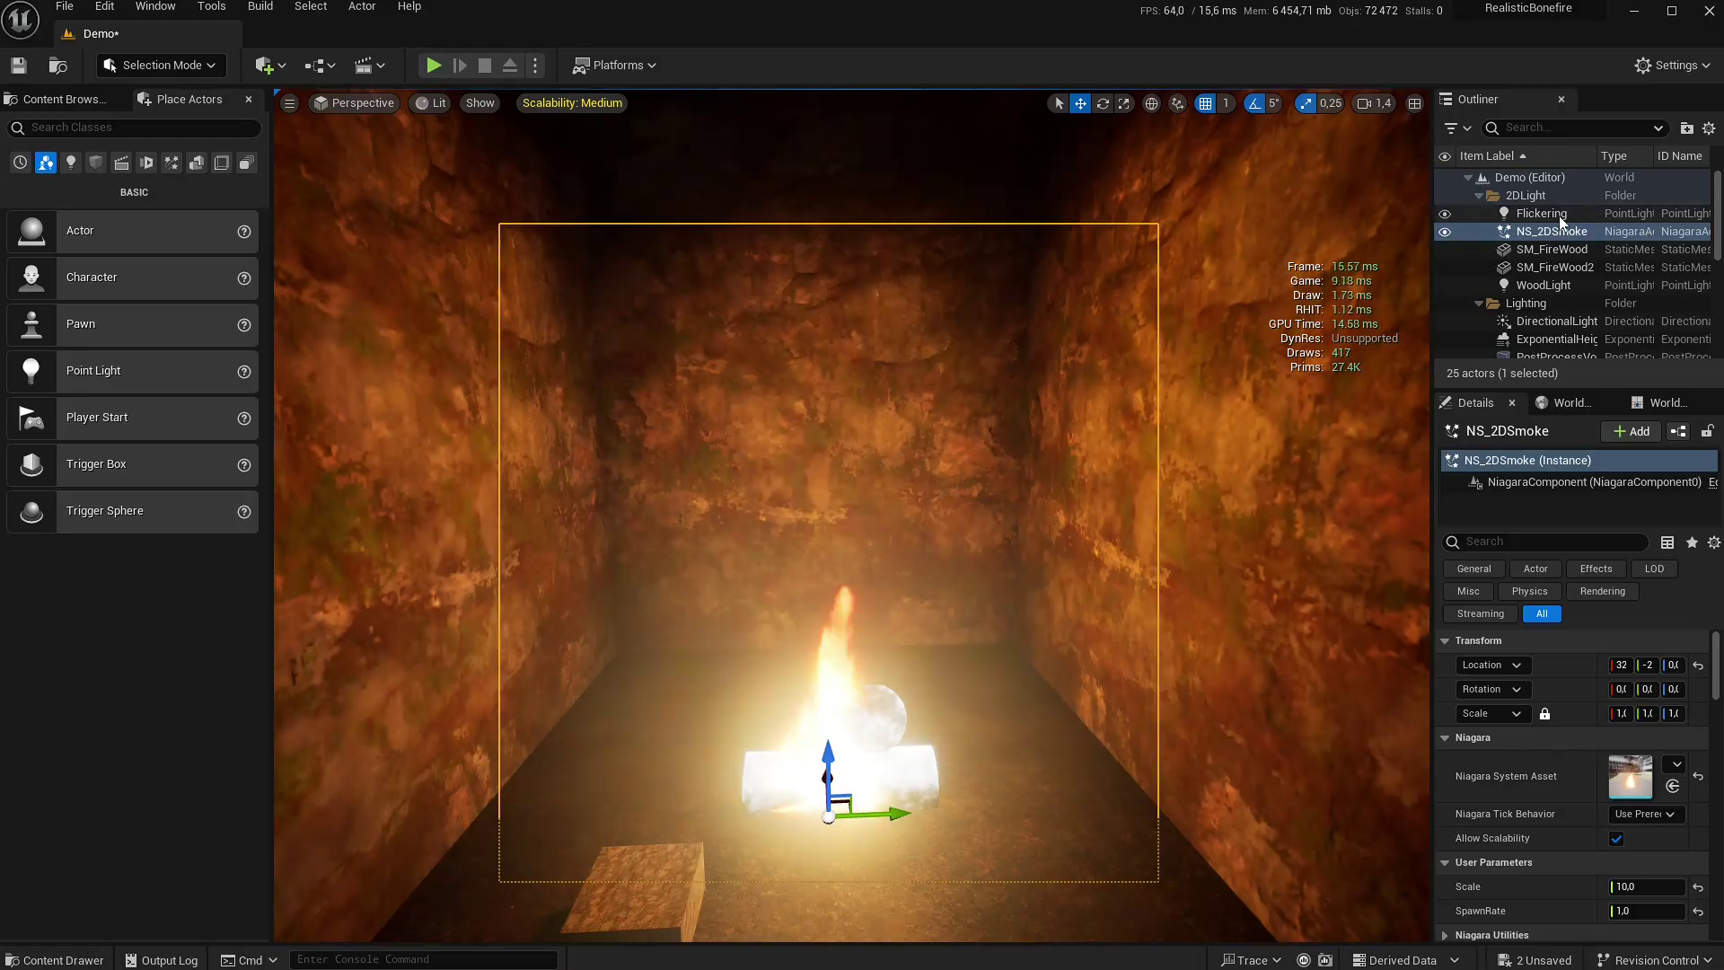
# Examine the Flickering and WoodLight point lights around the 2D fire, focusing the level view on WoodLight
pyautogui.click(1560, 217)
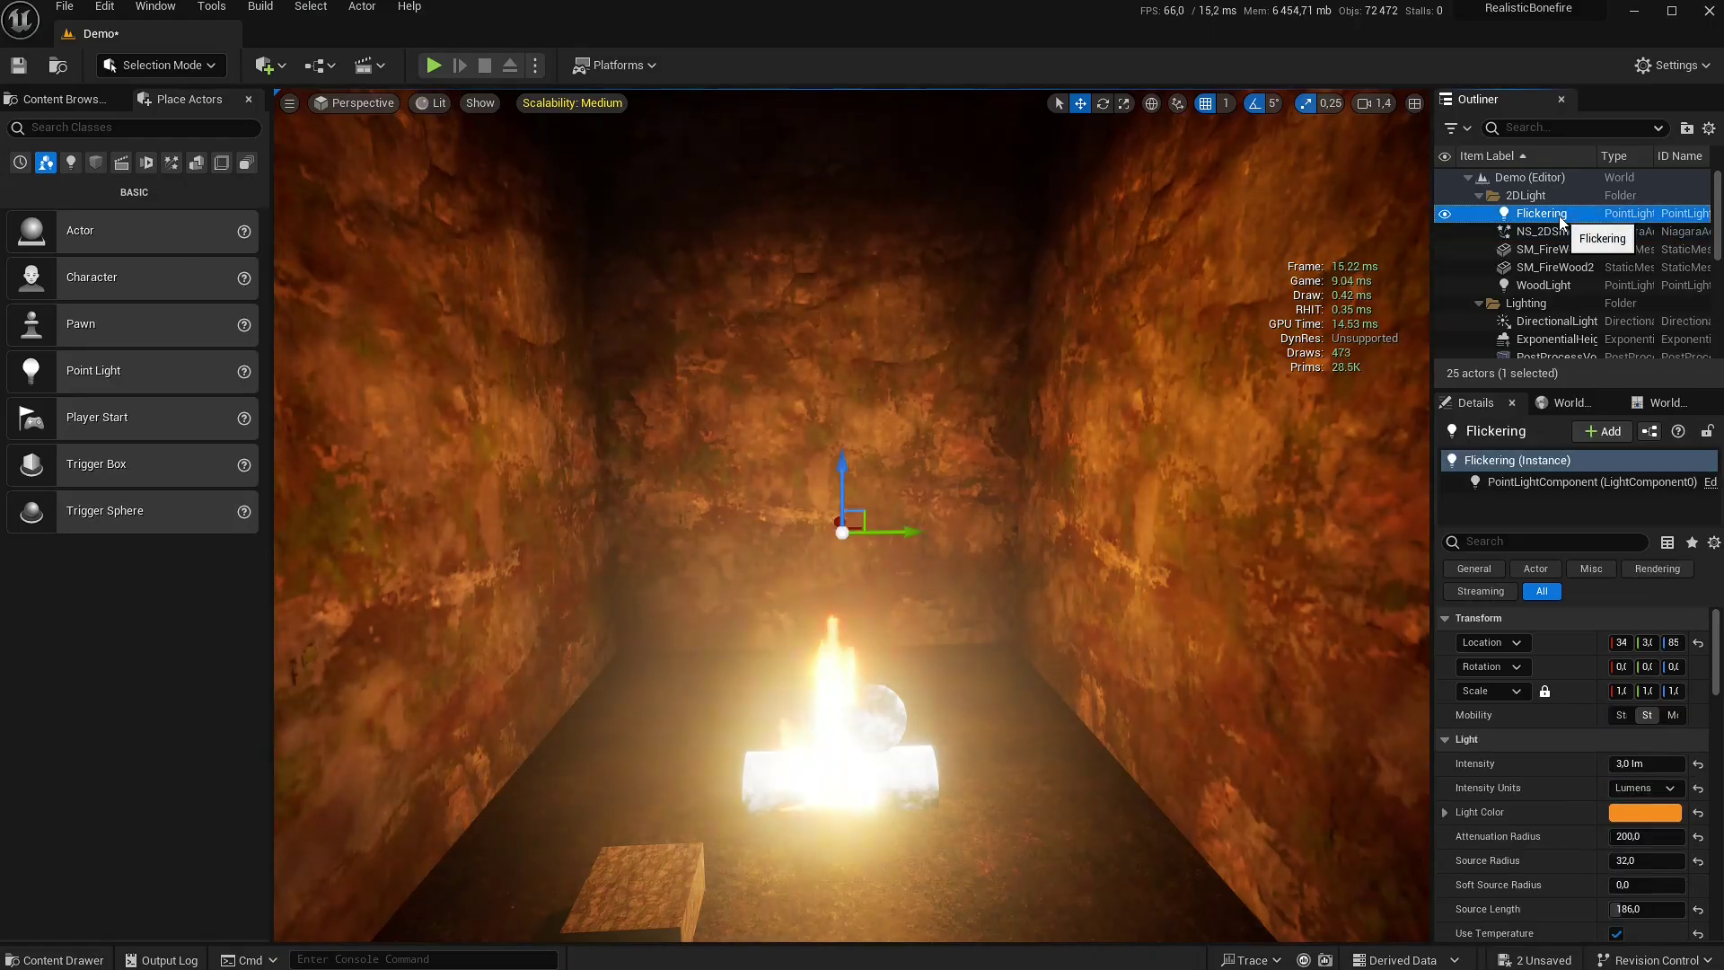
pyautogui.moveTo(1122, 431); pyautogui.dragTo(1159, 484, button='right')
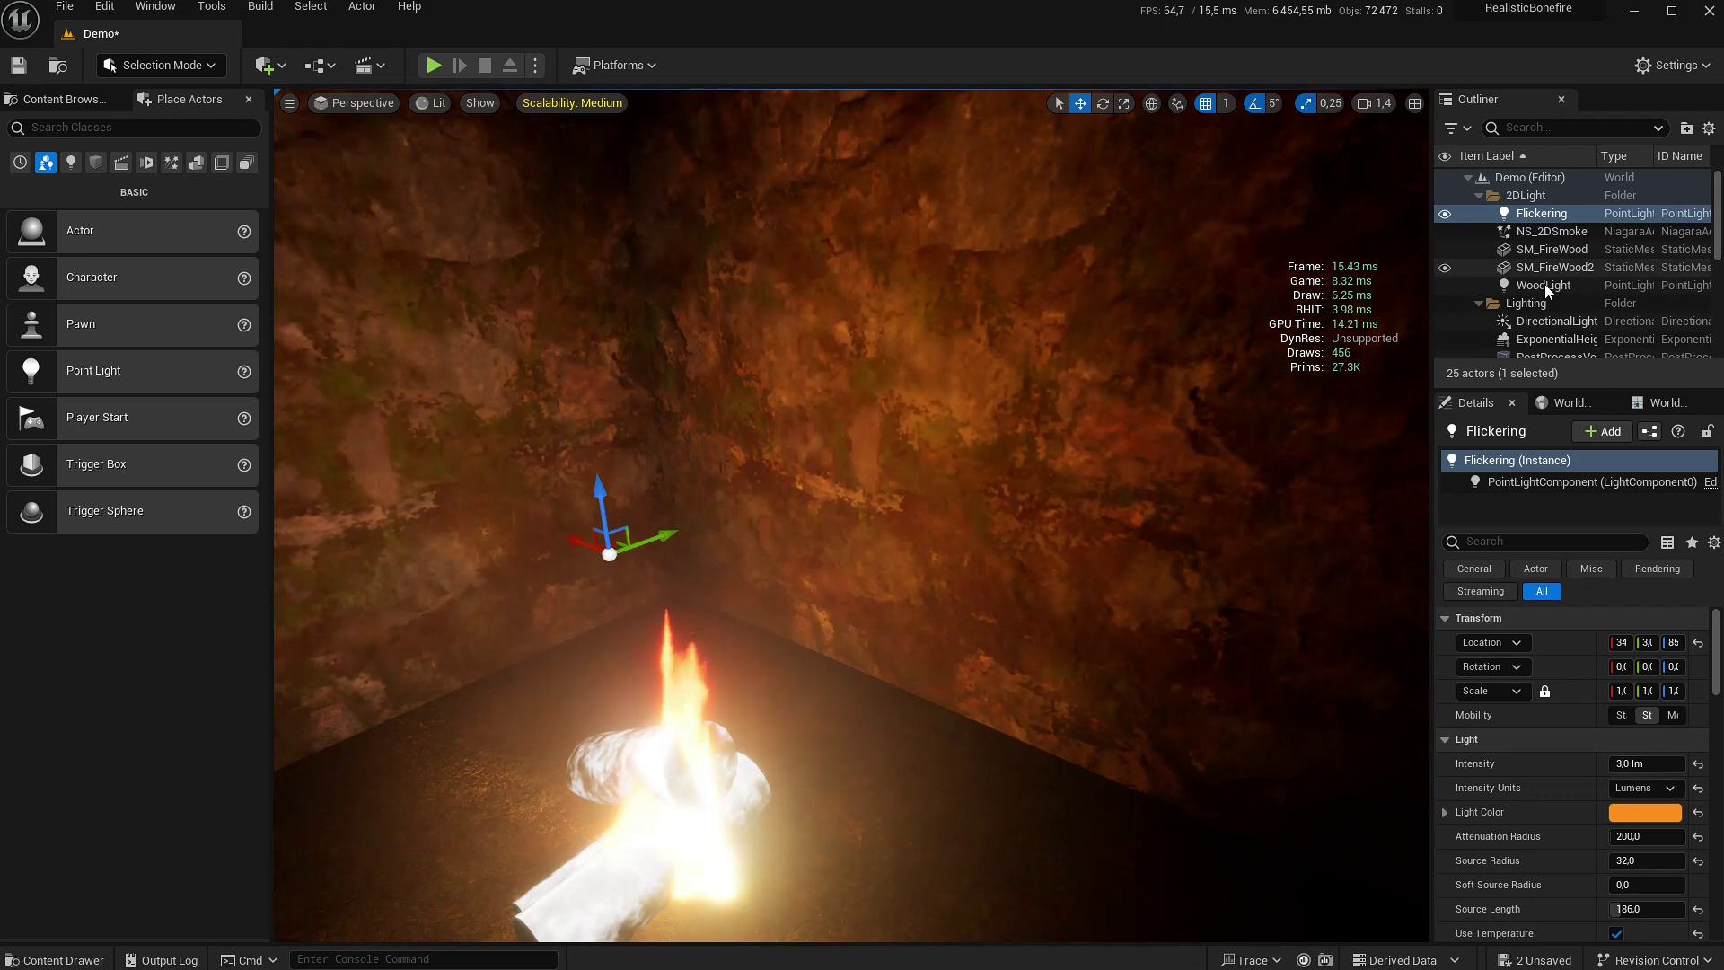
pyautogui.click(1544, 286)
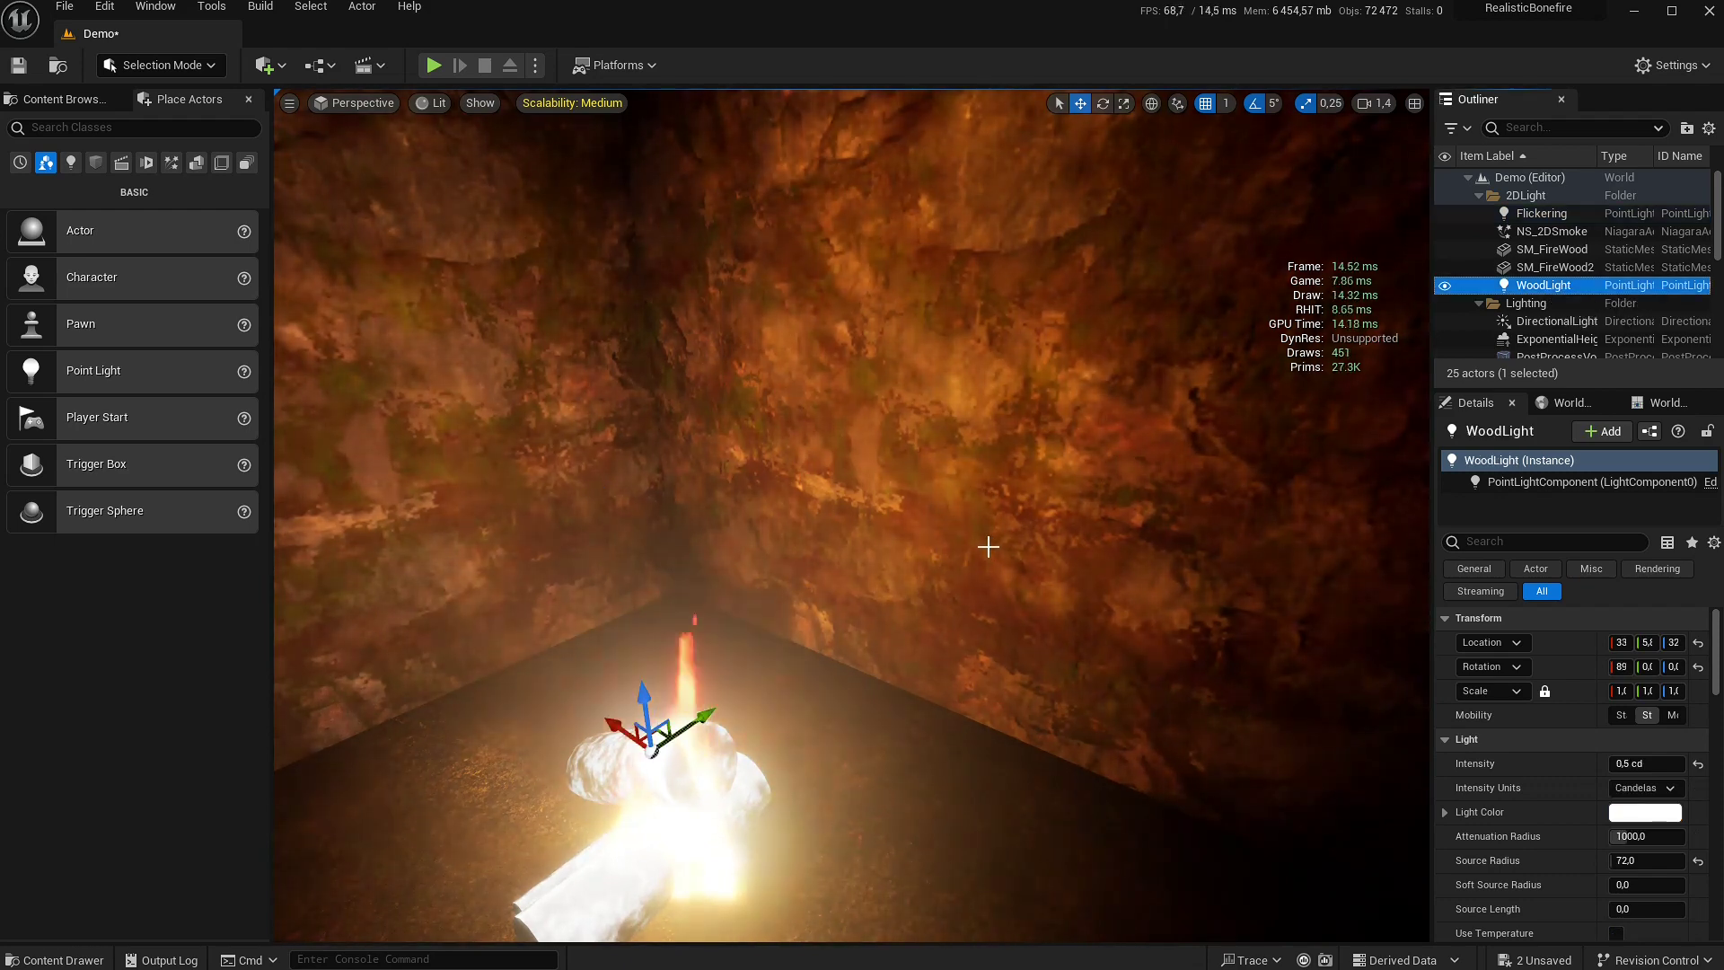
pyautogui.press('f')
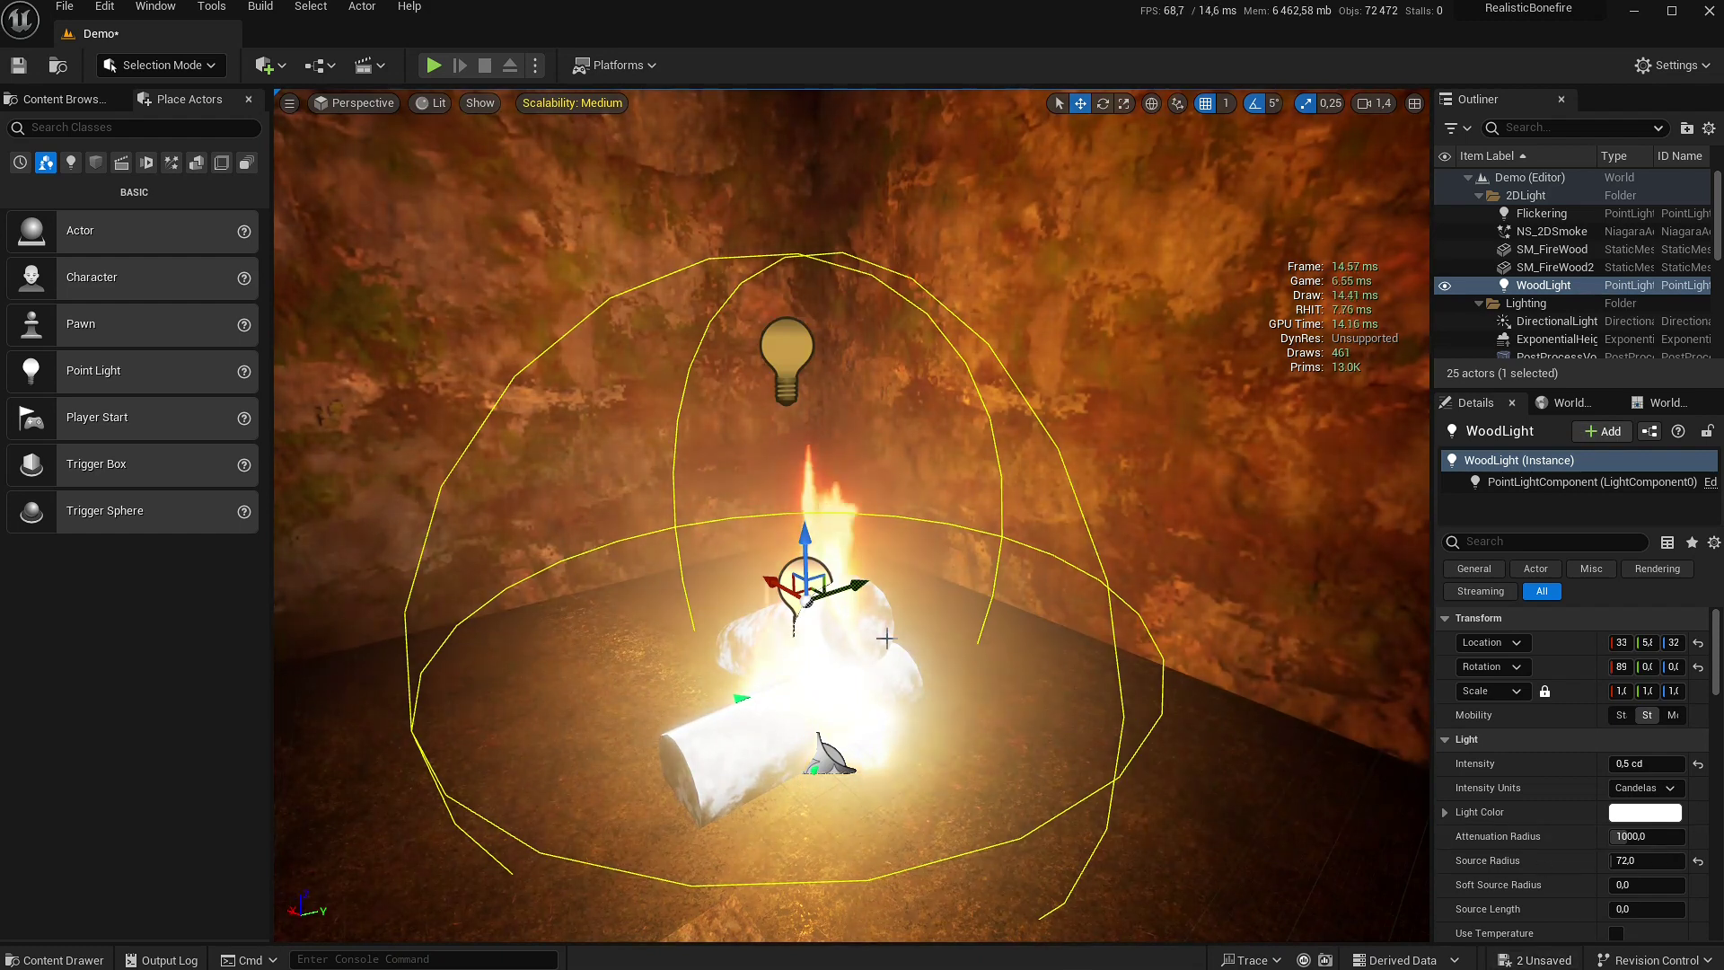
# Filter the WoodLight details by "chann" and compare its lighting channels with those of the SM_FireWood2 mesh
pyautogui.scroll(-3, 1519, 628)
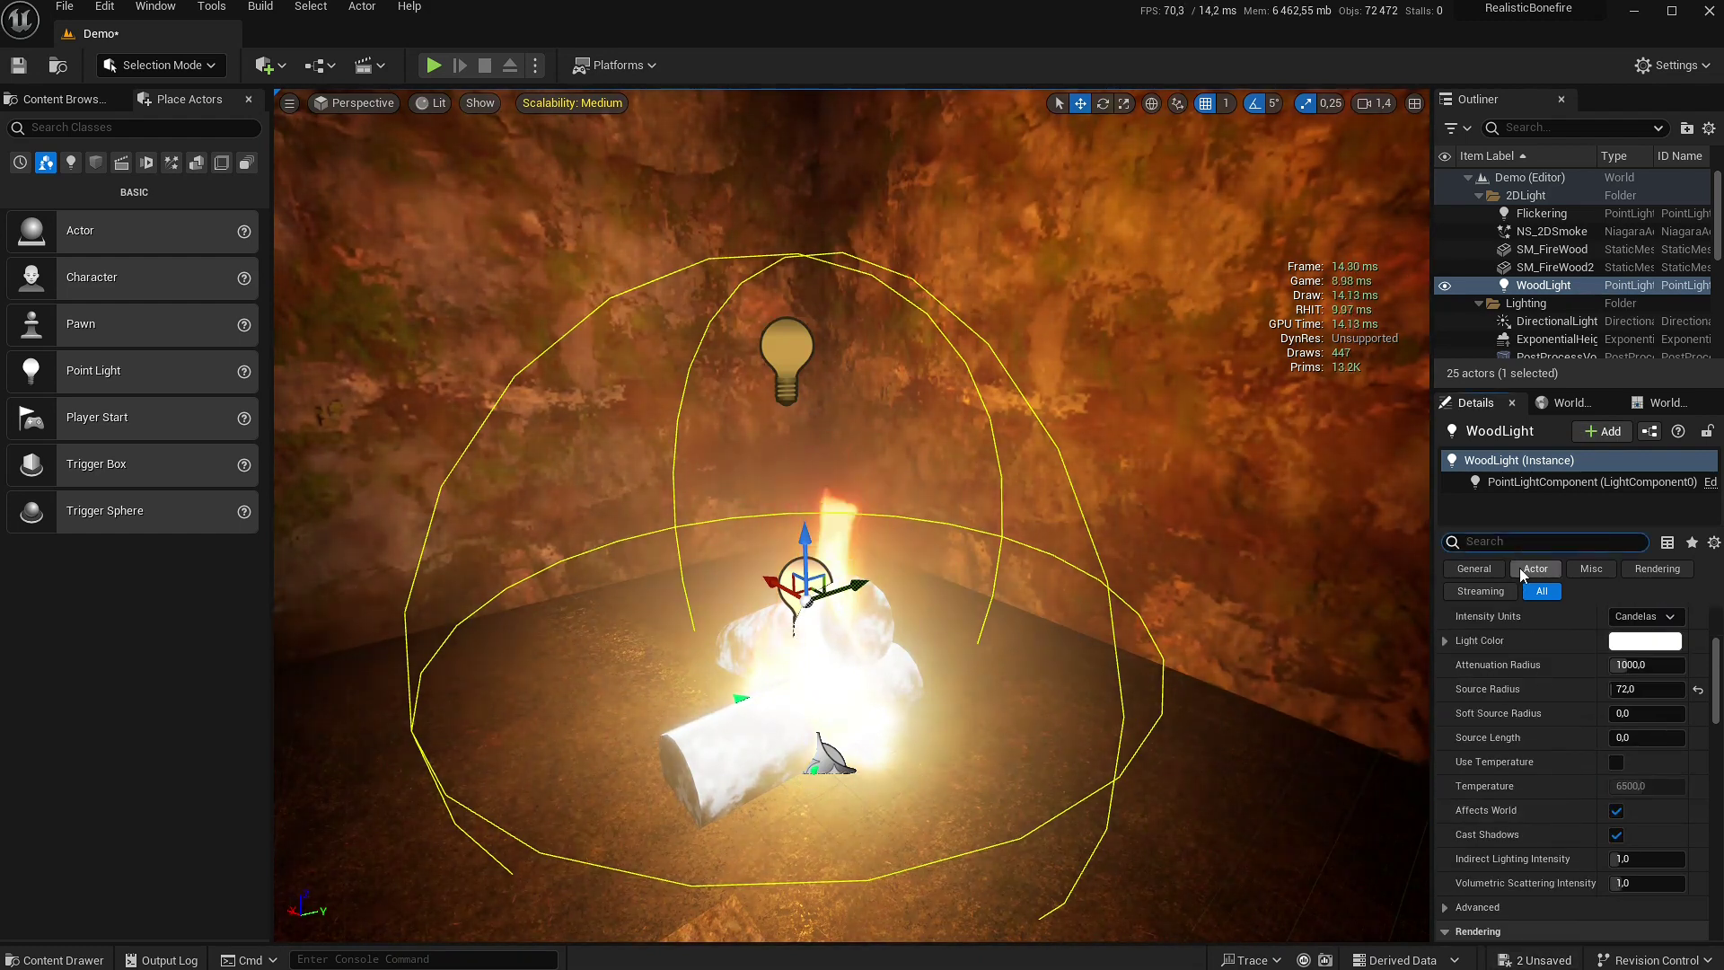
pyautogui.write('chann')
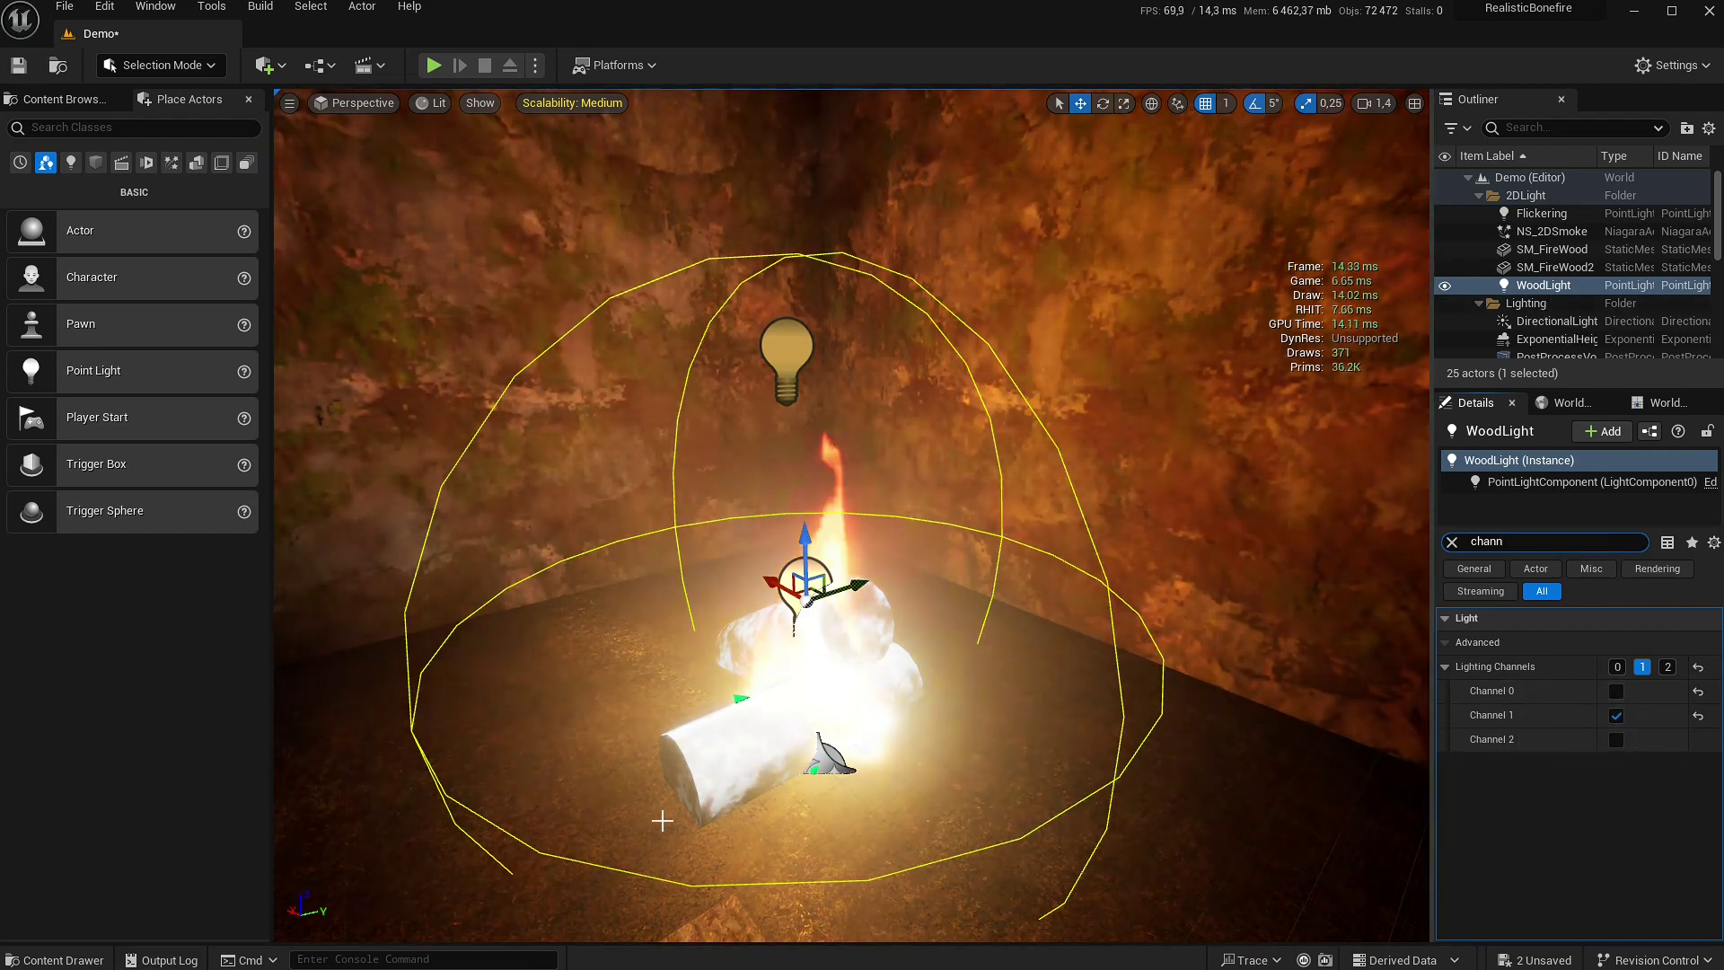
pyautogui.click(709, 772)
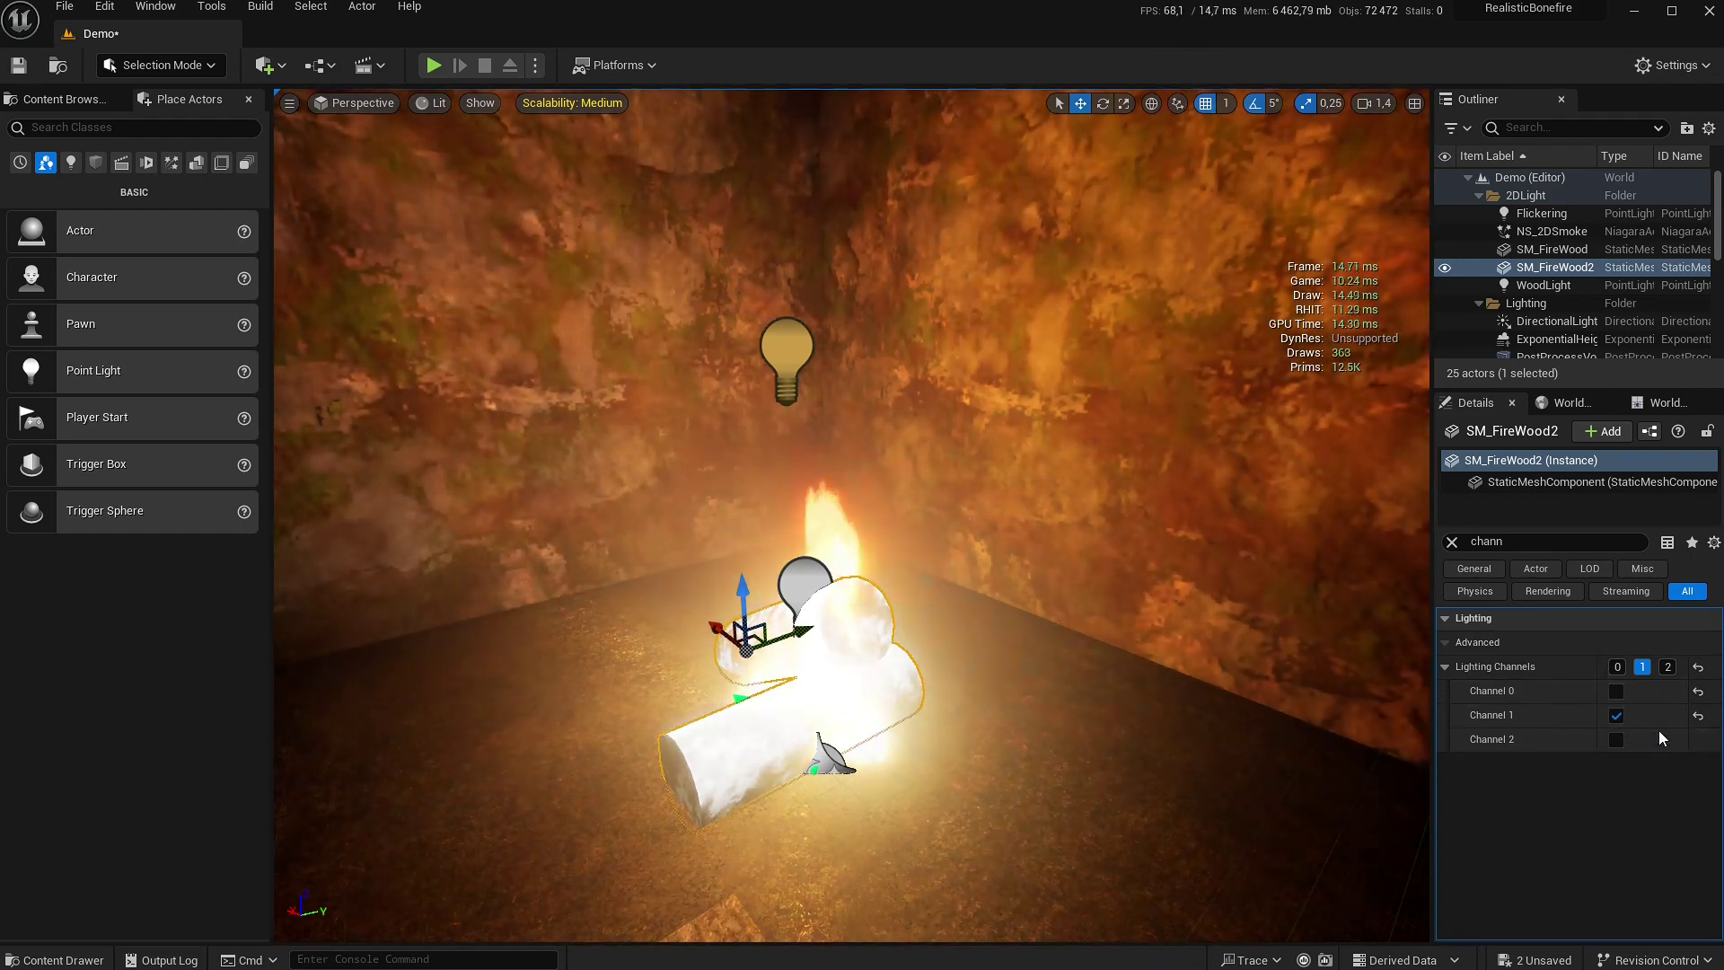
# Compare the lighting channels of the NS_2DSmoke system and the Flickering point light
pyautogui.click(819, 654)
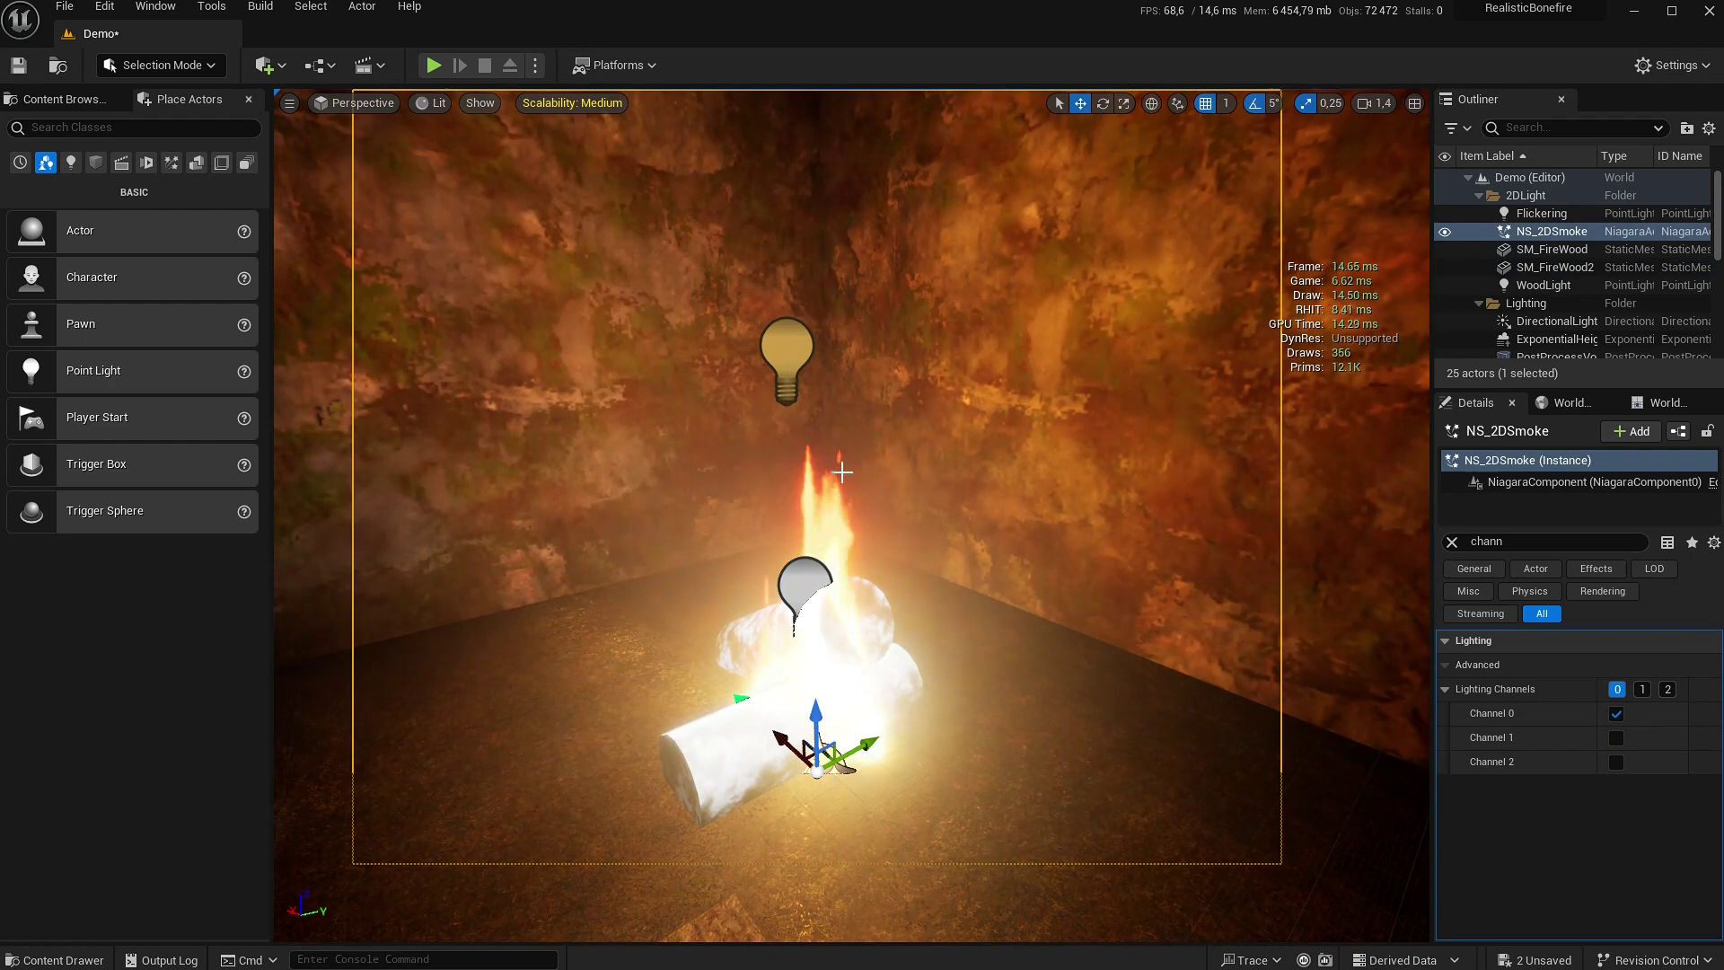
pyautogui.click(791, 338)
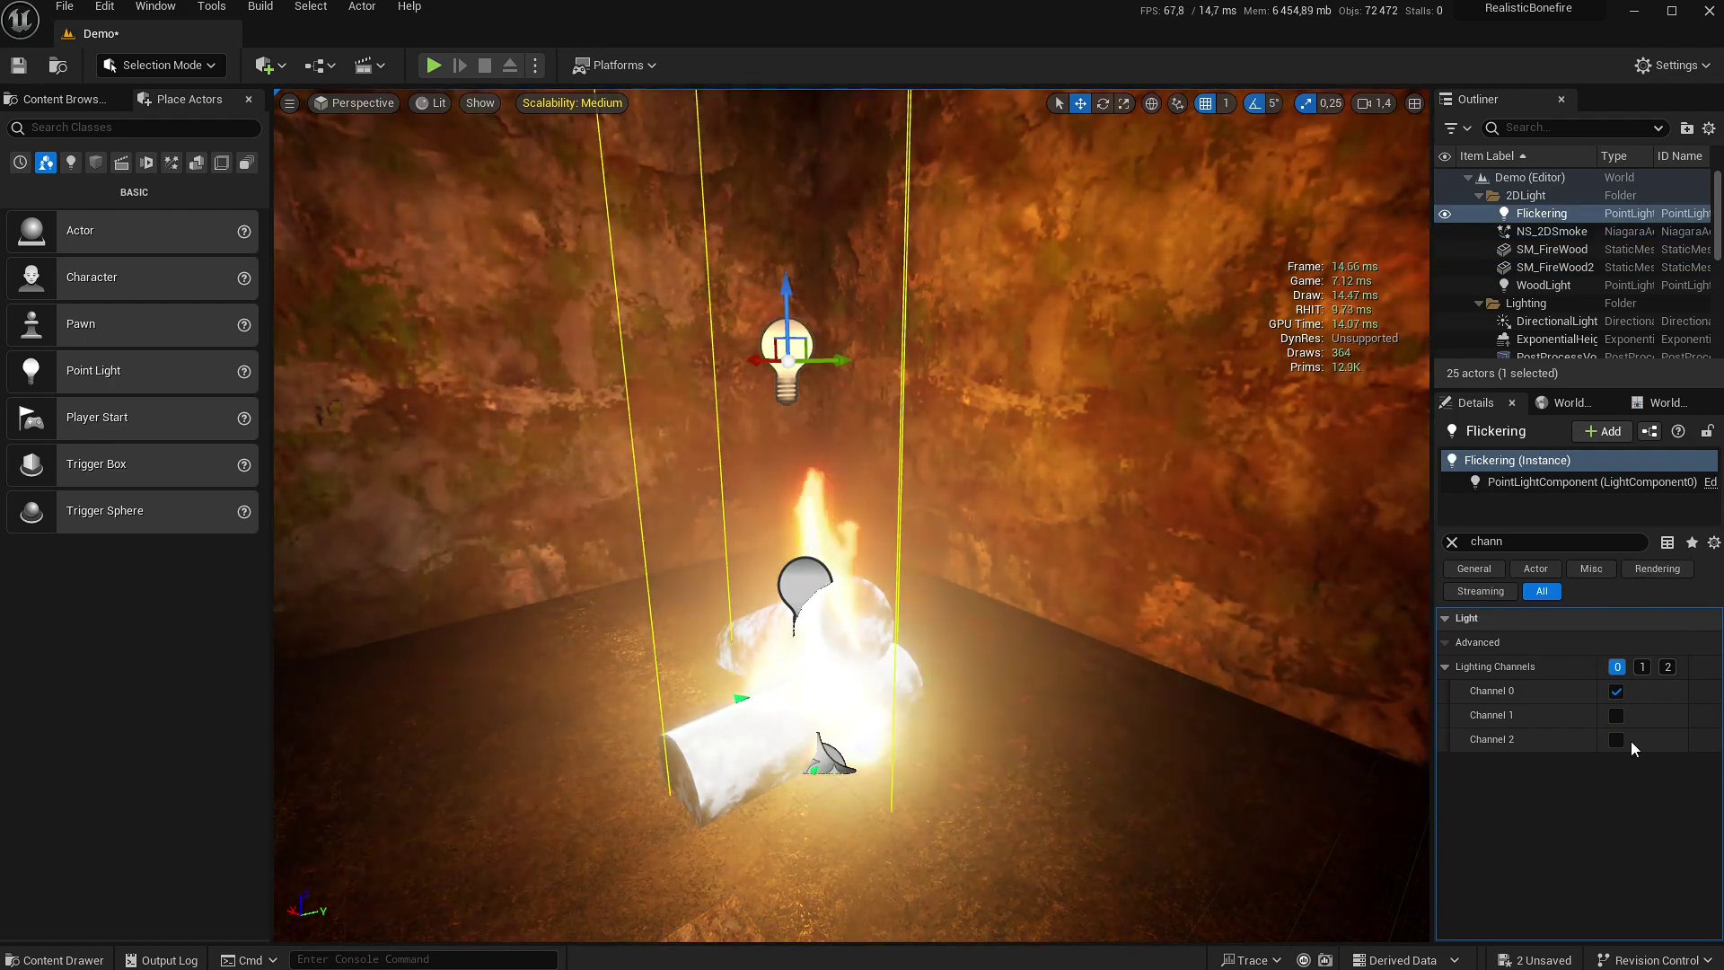
pyautogui.moveTo(975, 671); pyautogui.dragTo(988, 660, button='right')
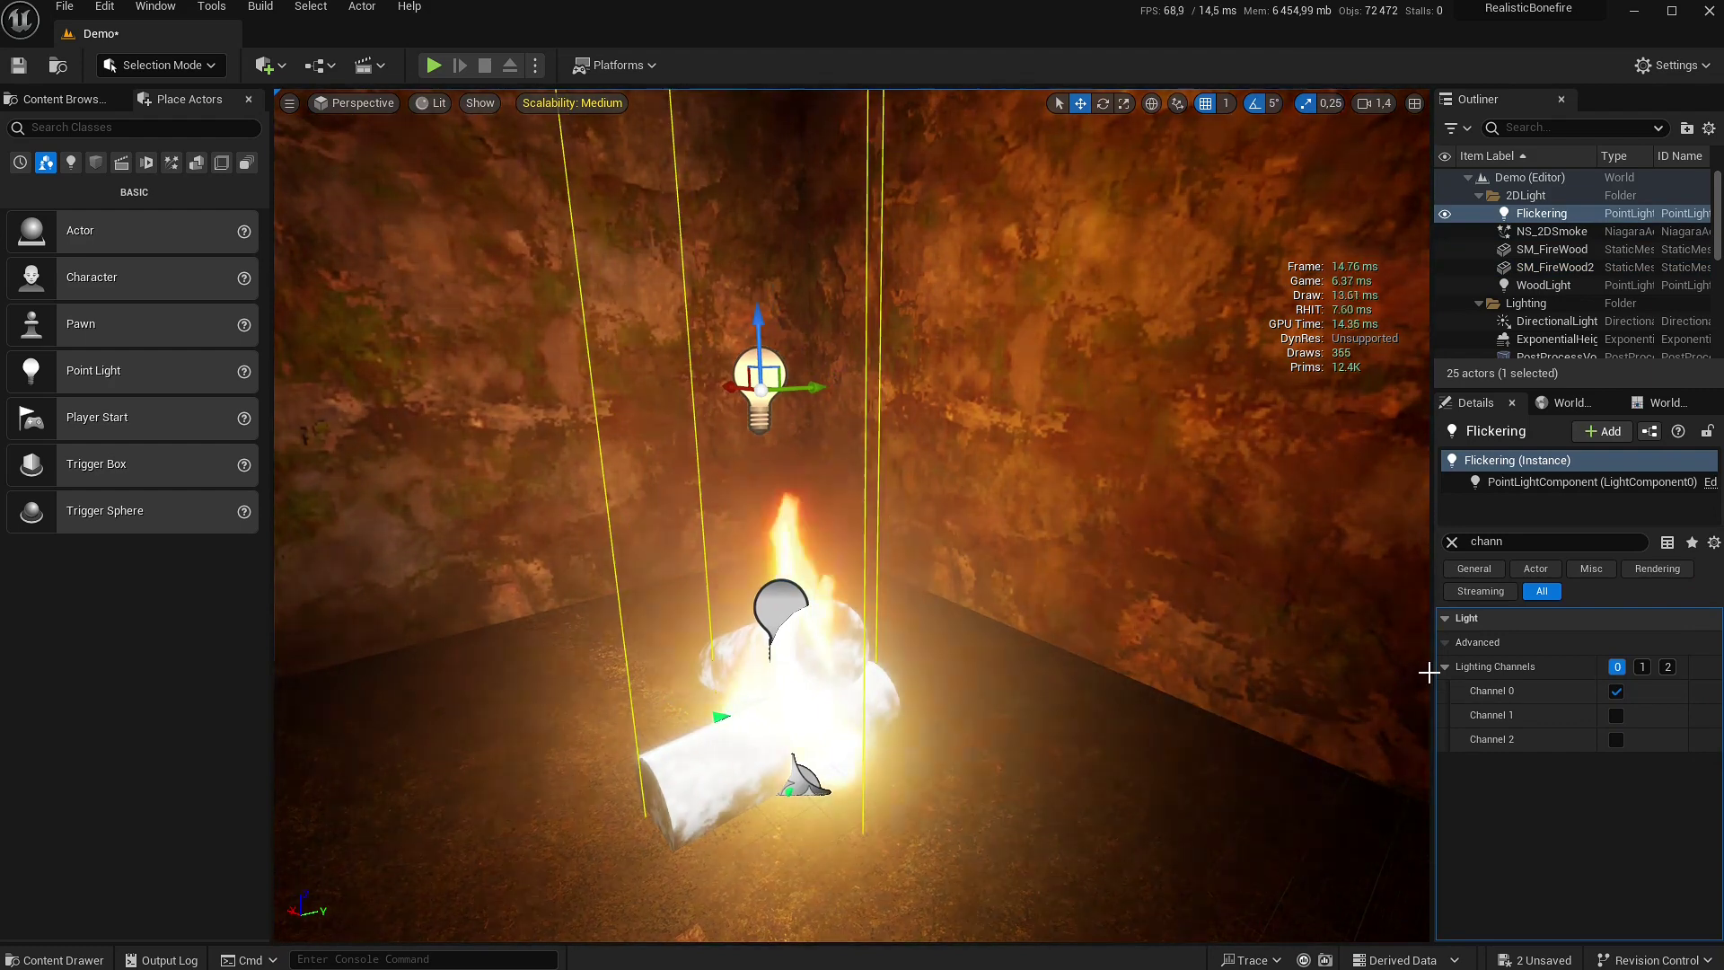
# Clear the details filter and show the Light Function settings of the Flickering light
pyautogui.click(1452, 542)
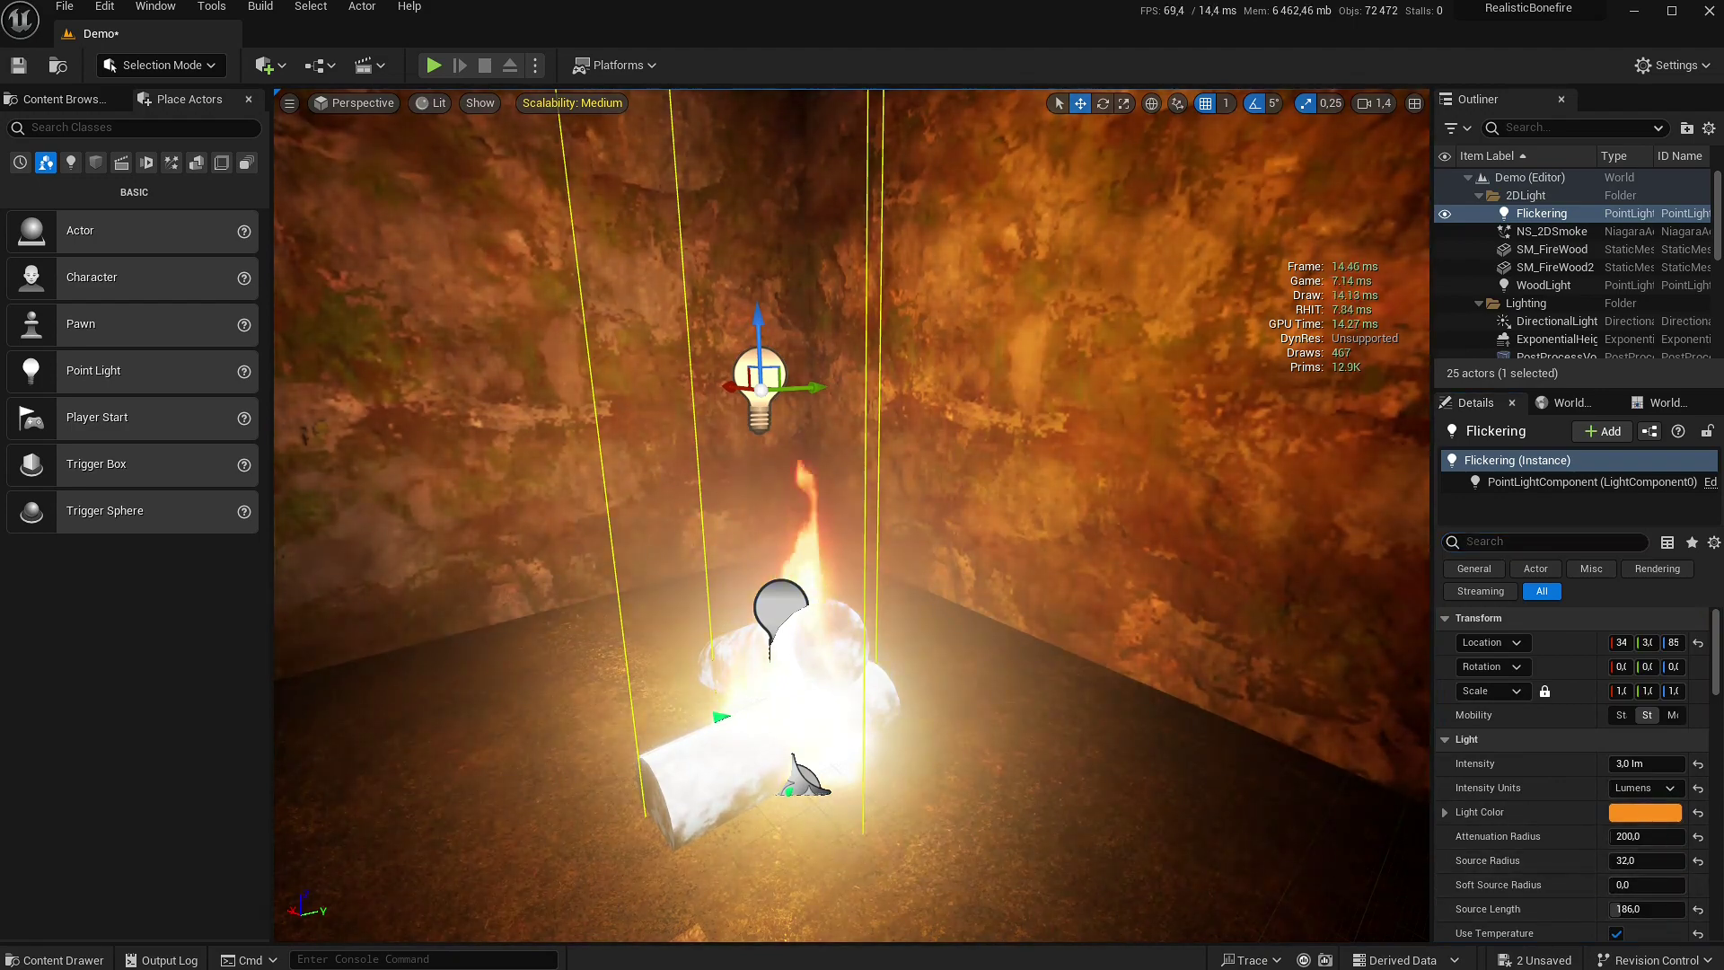
pyautogui.press('s')
pyautogui.moveTo(852, 516); pyautogui.dragTo(731, 412, button='right')
pyautogui.press('d')
pyautogui.press('w')
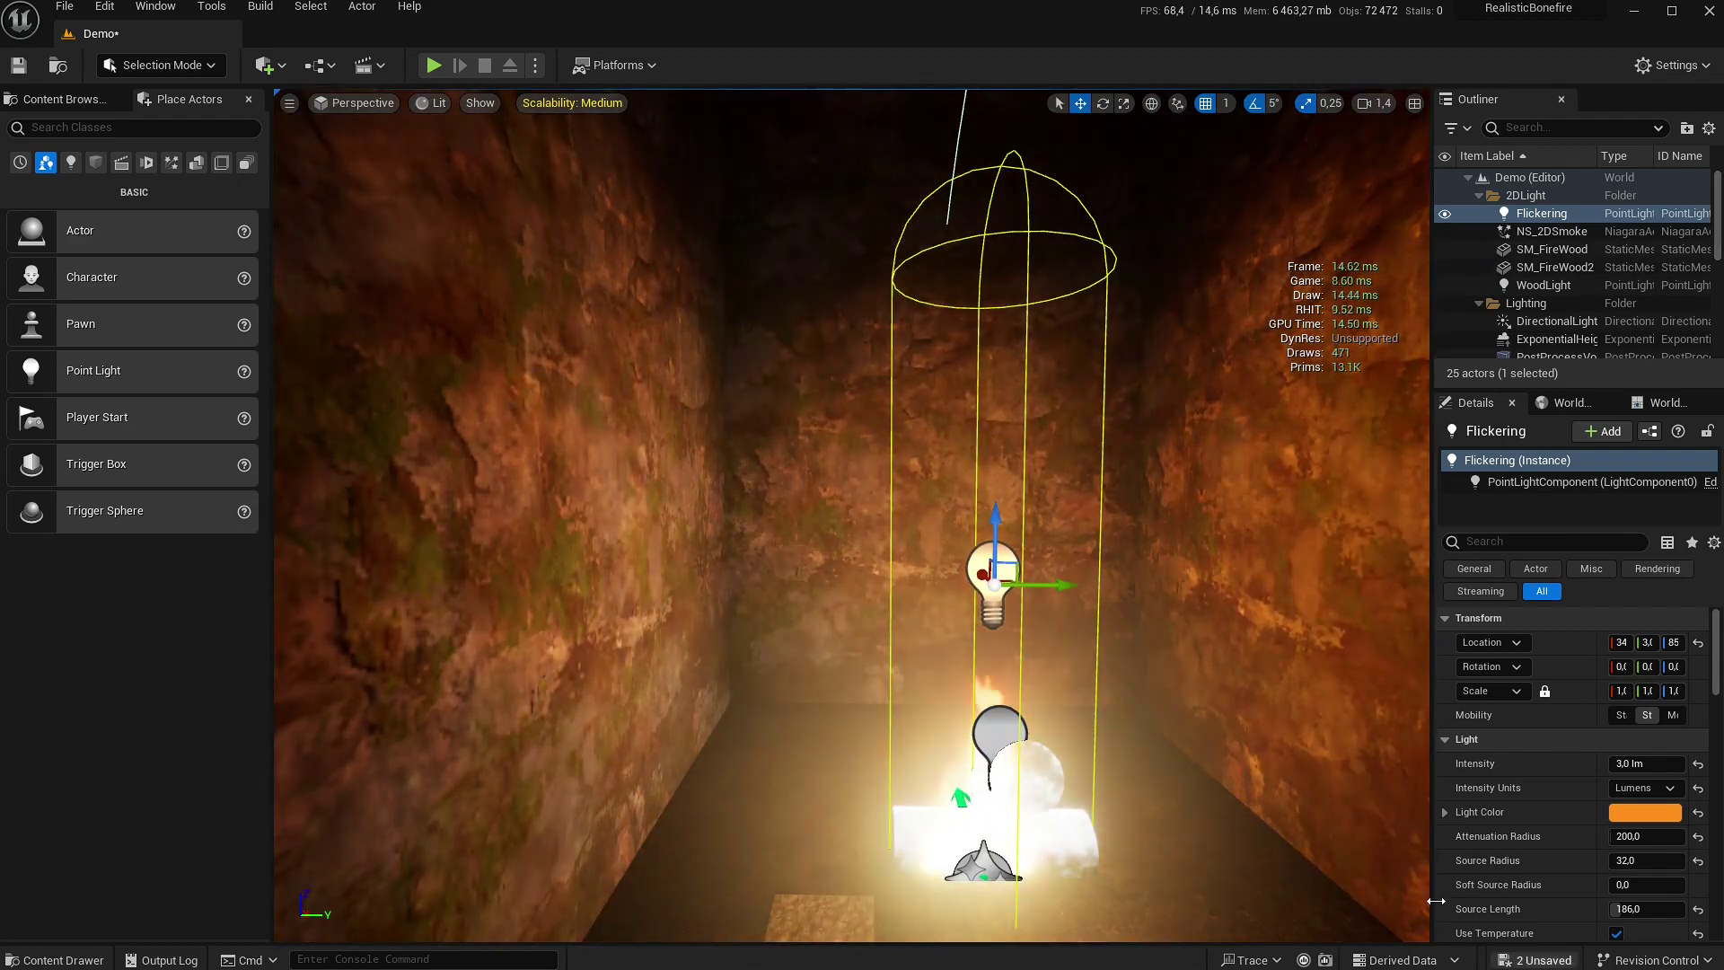
pyautogui.scroll(-10, 1572, 791)
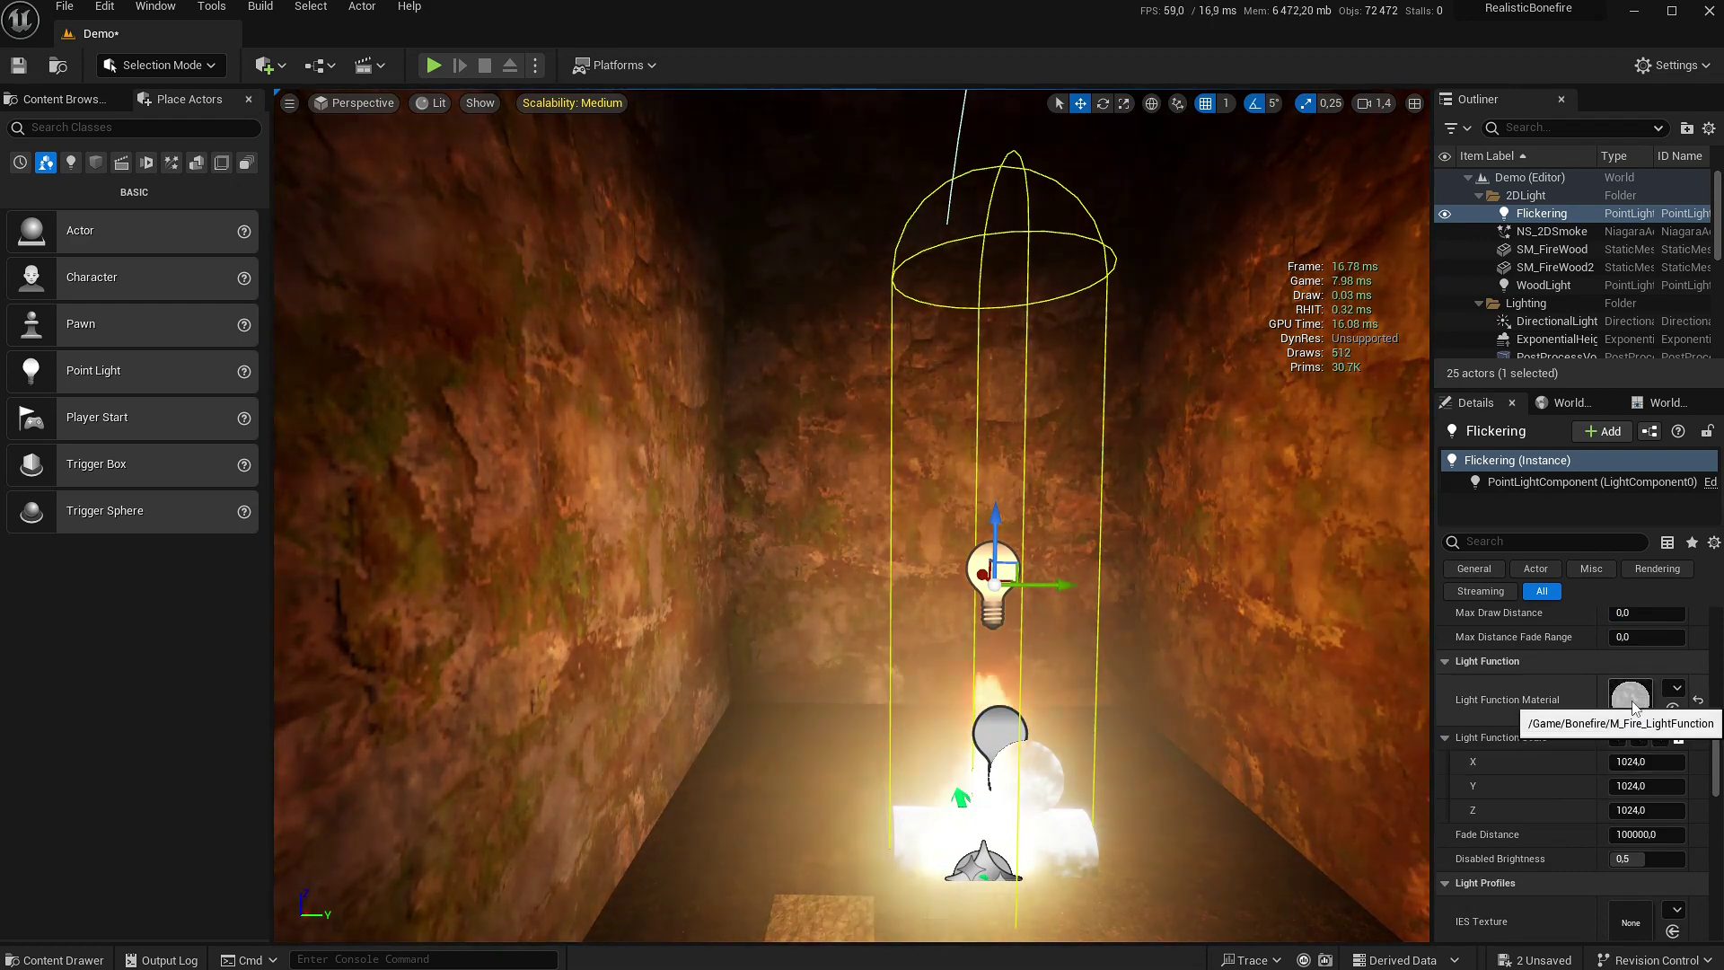
# Show where a new Material asset is created in the Bonefire folder, and open the M_Fire_LightFunction material
pyautogui.hotkey('ctrl', 'space')
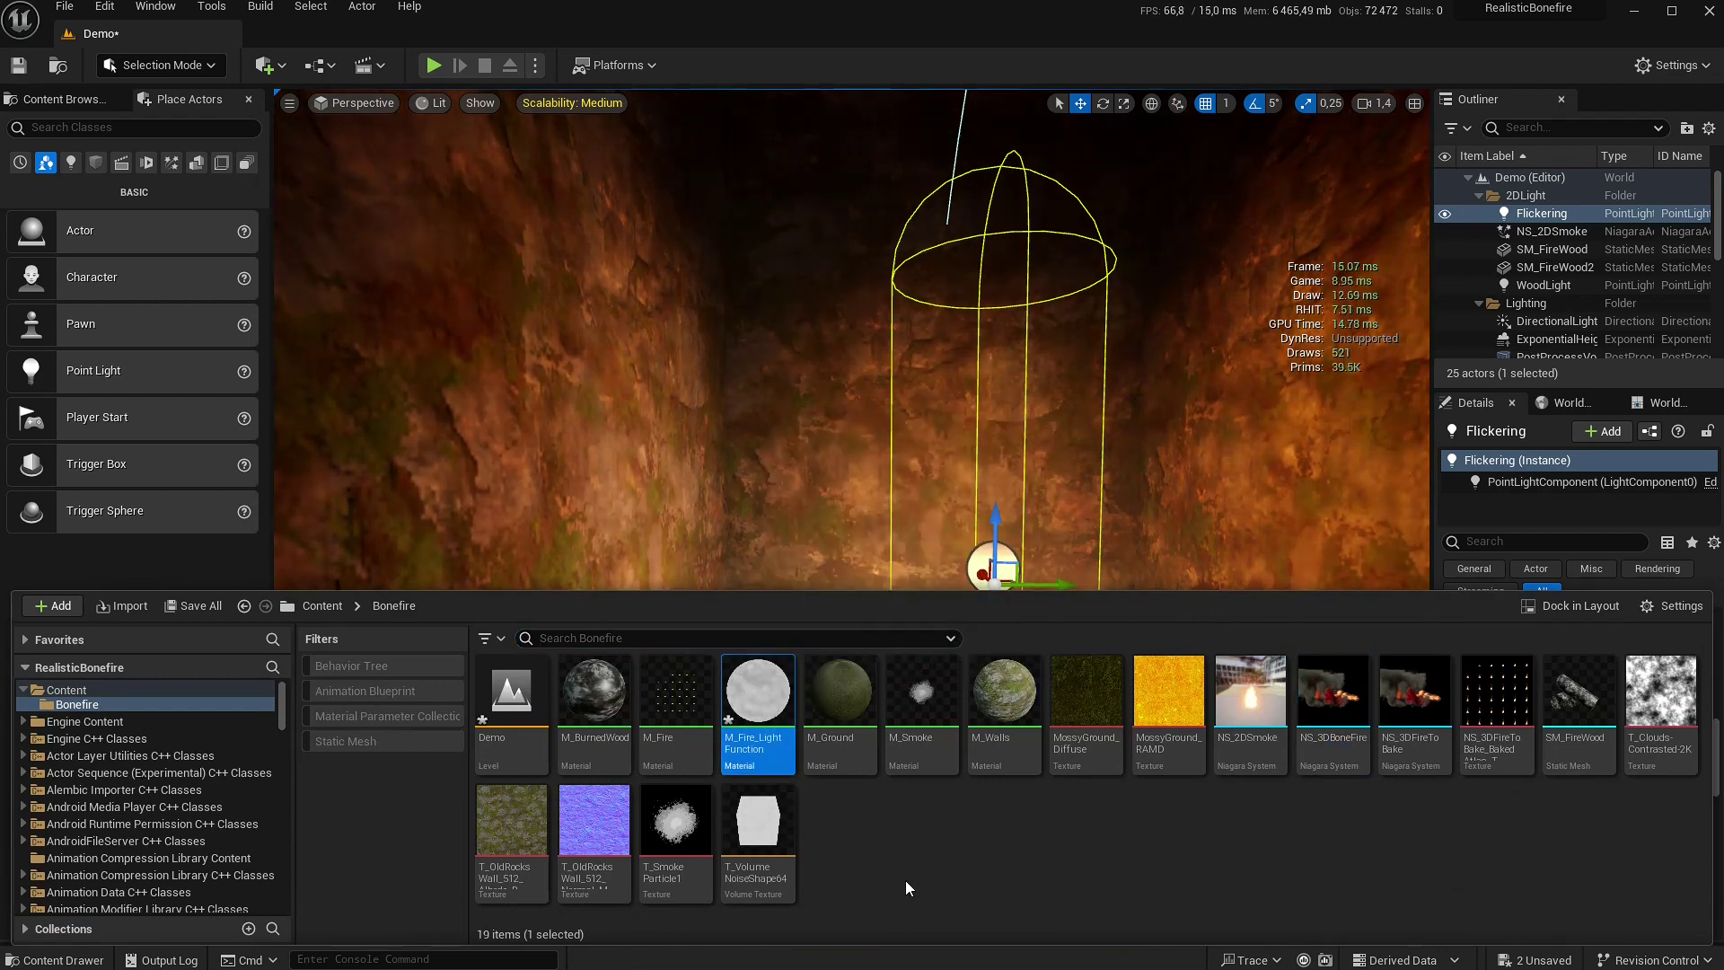
pyautogui.rightClick(905, 880)
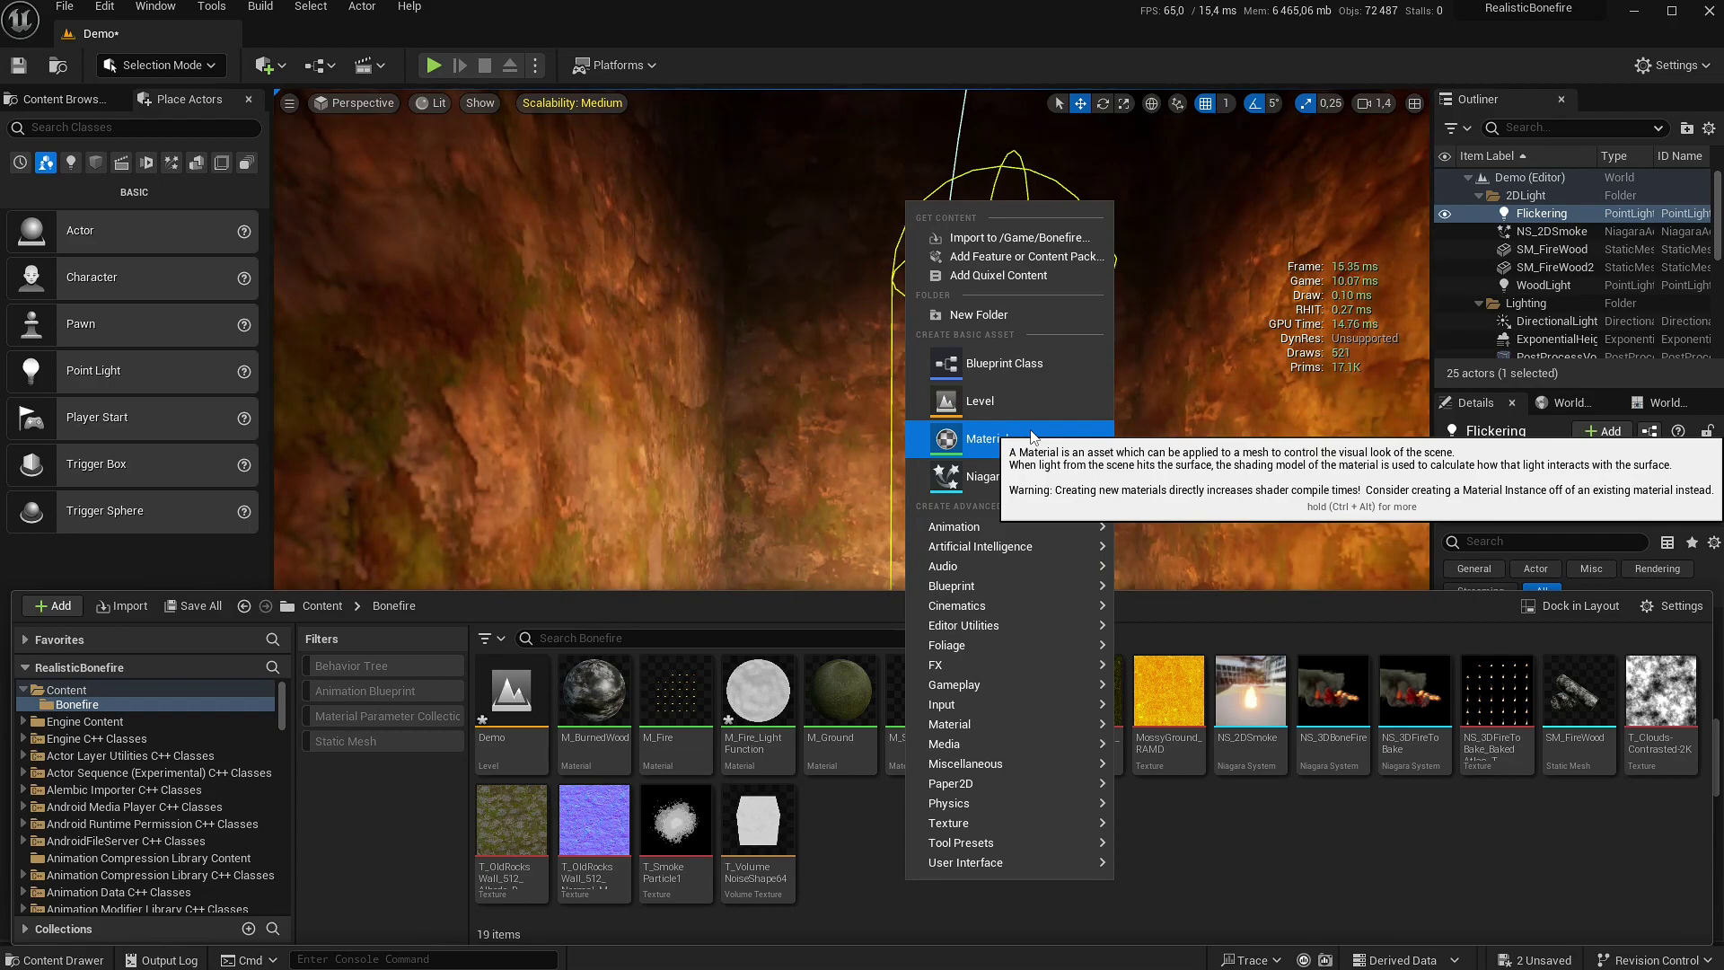
pyautogui.click(871, 866)
pyautogui.doubleClick(756, 689)
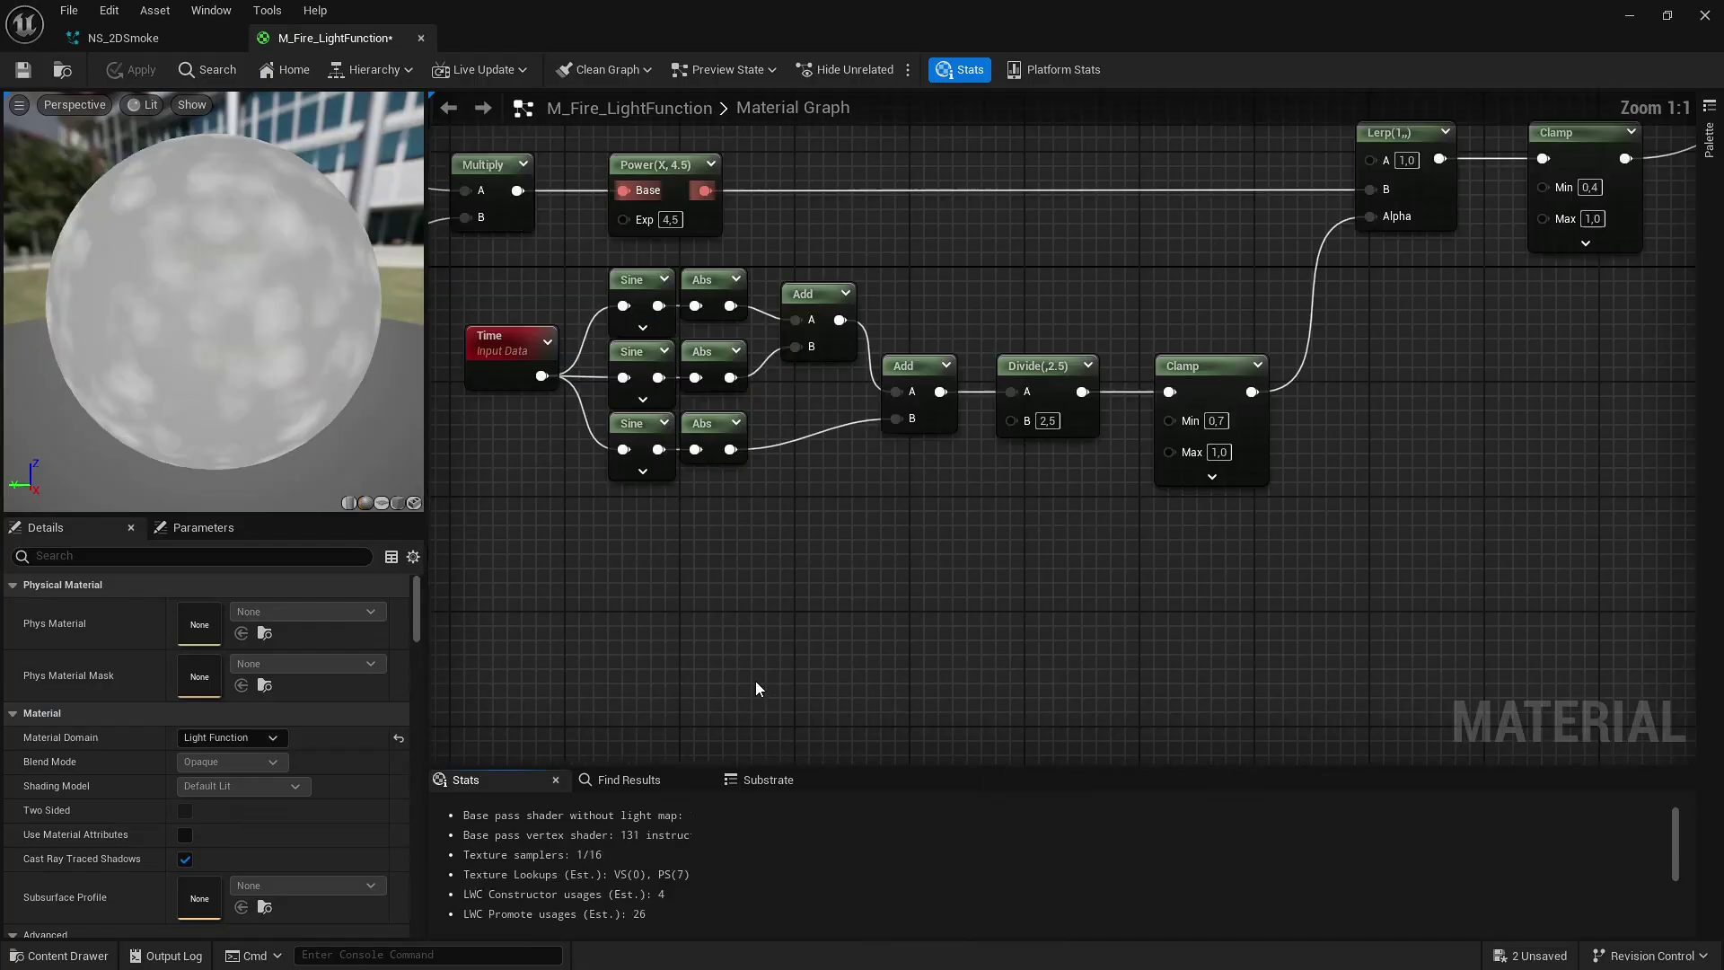
# Show the Material Domain options of M_Fire_LightFunction, keeping Light Function selected
pyautogui.moveTo(756, 681); pyautogui.dragTo(916, 466, button='right')
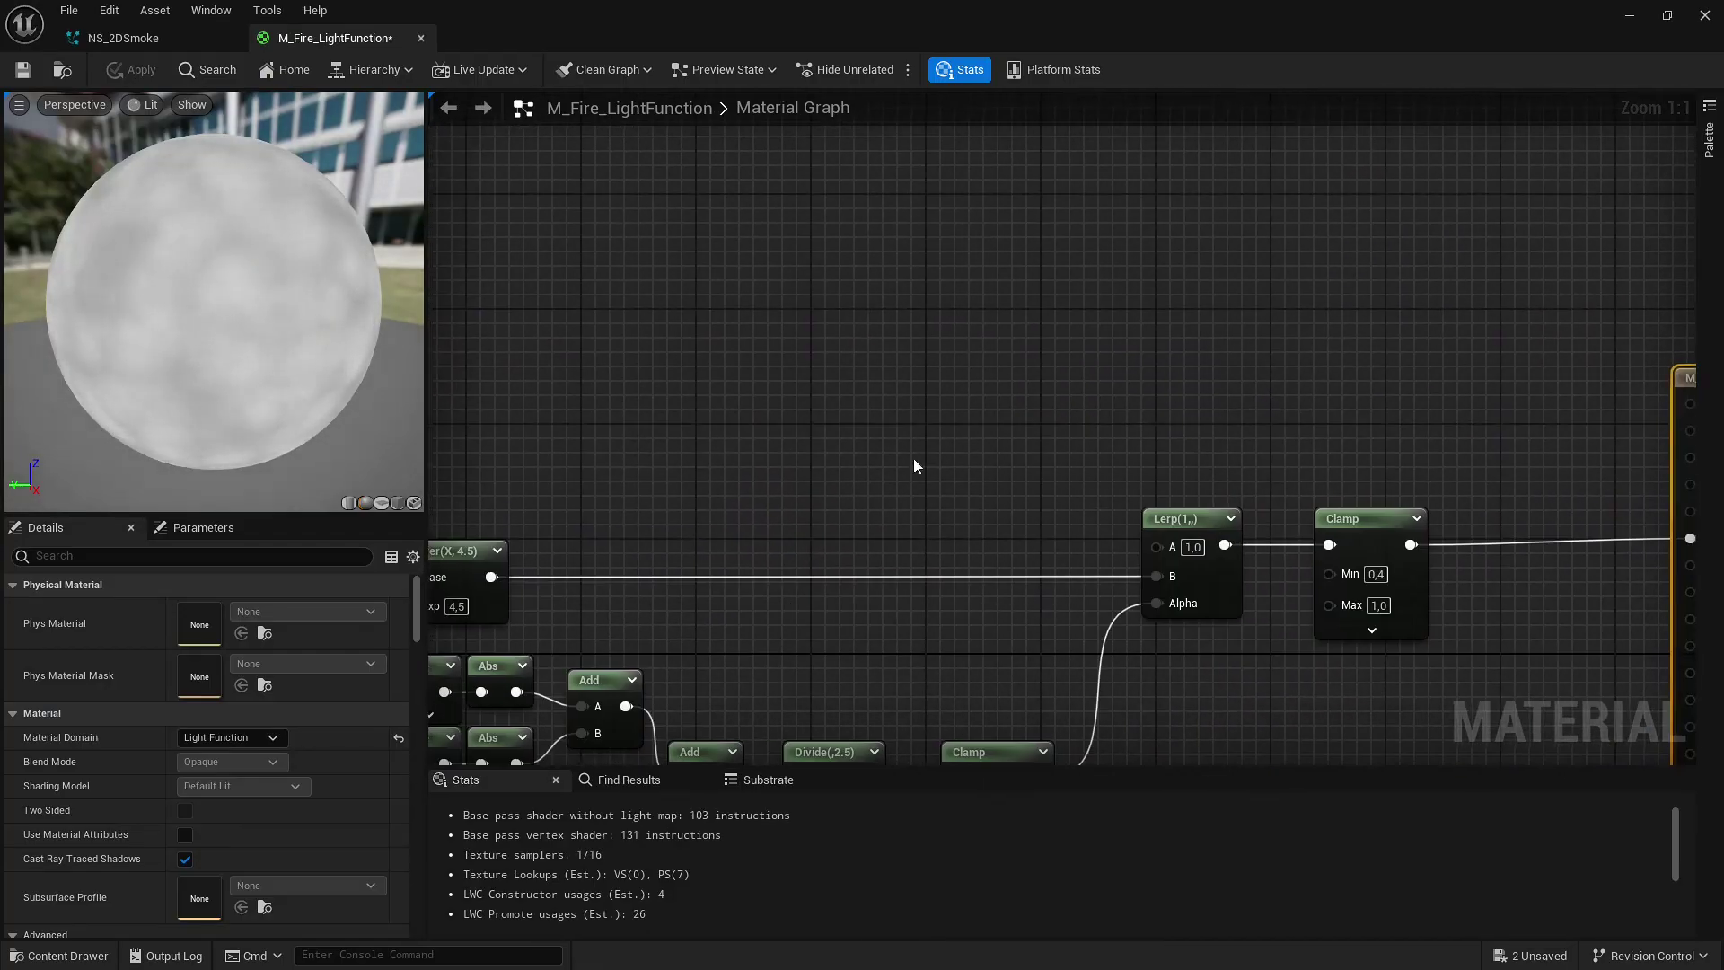
pyautogui.click(246, 740)
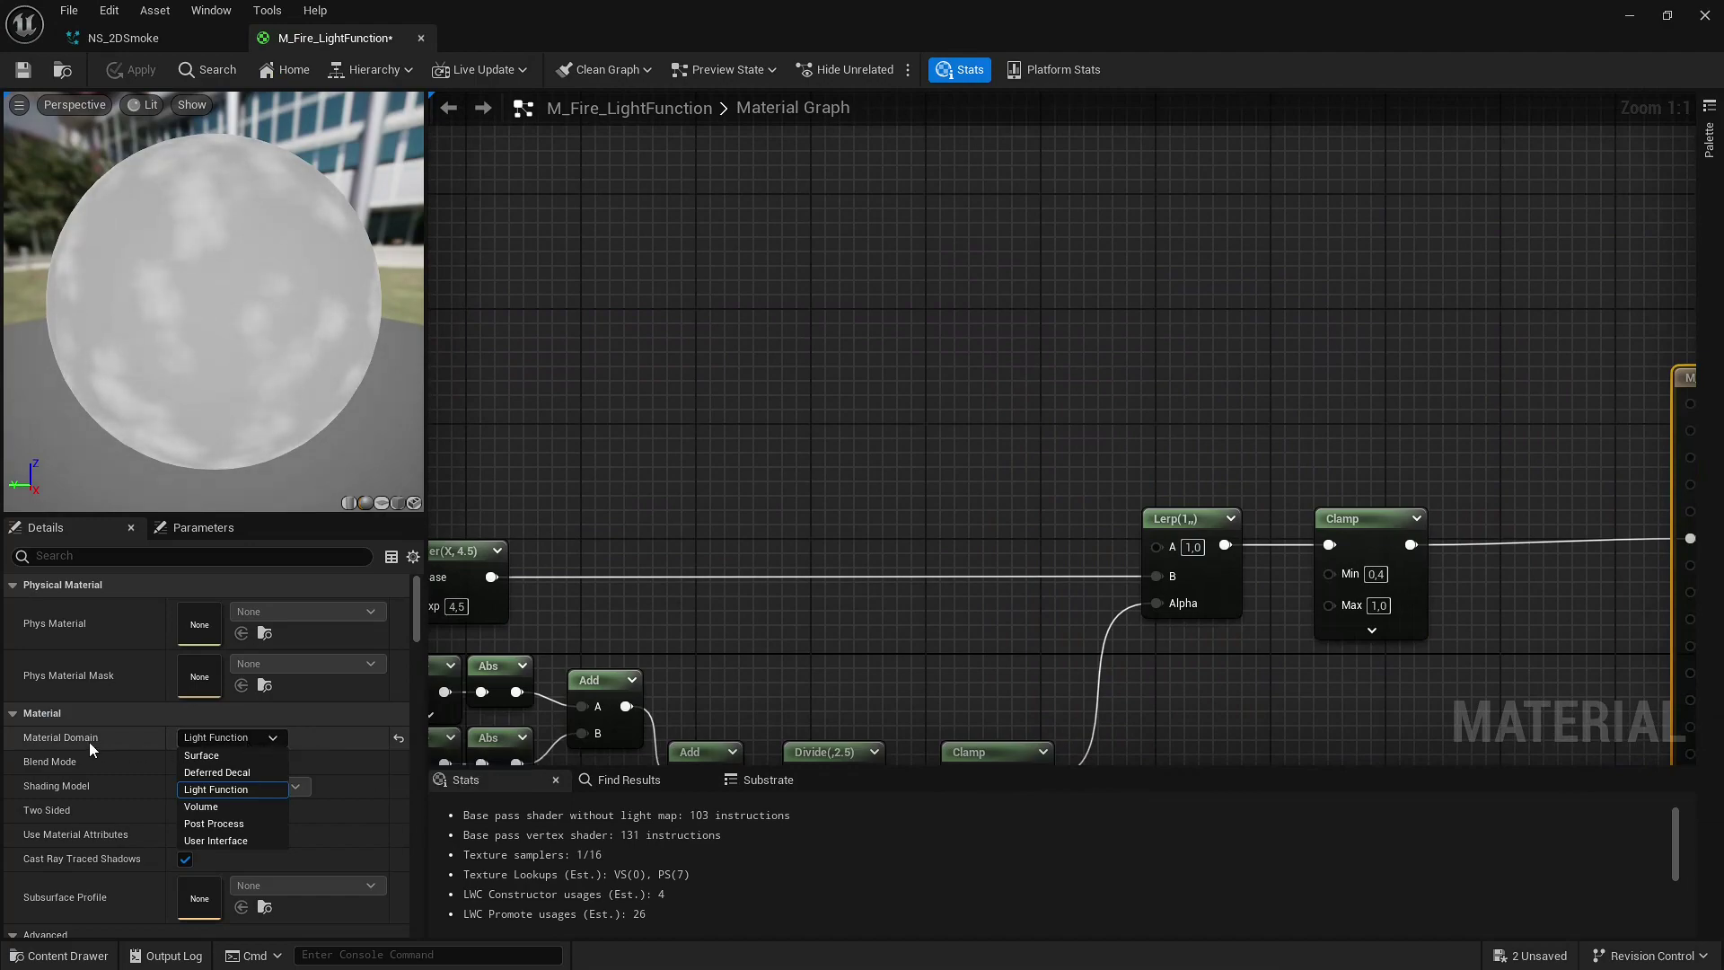
pyautogui.click(229, 740)
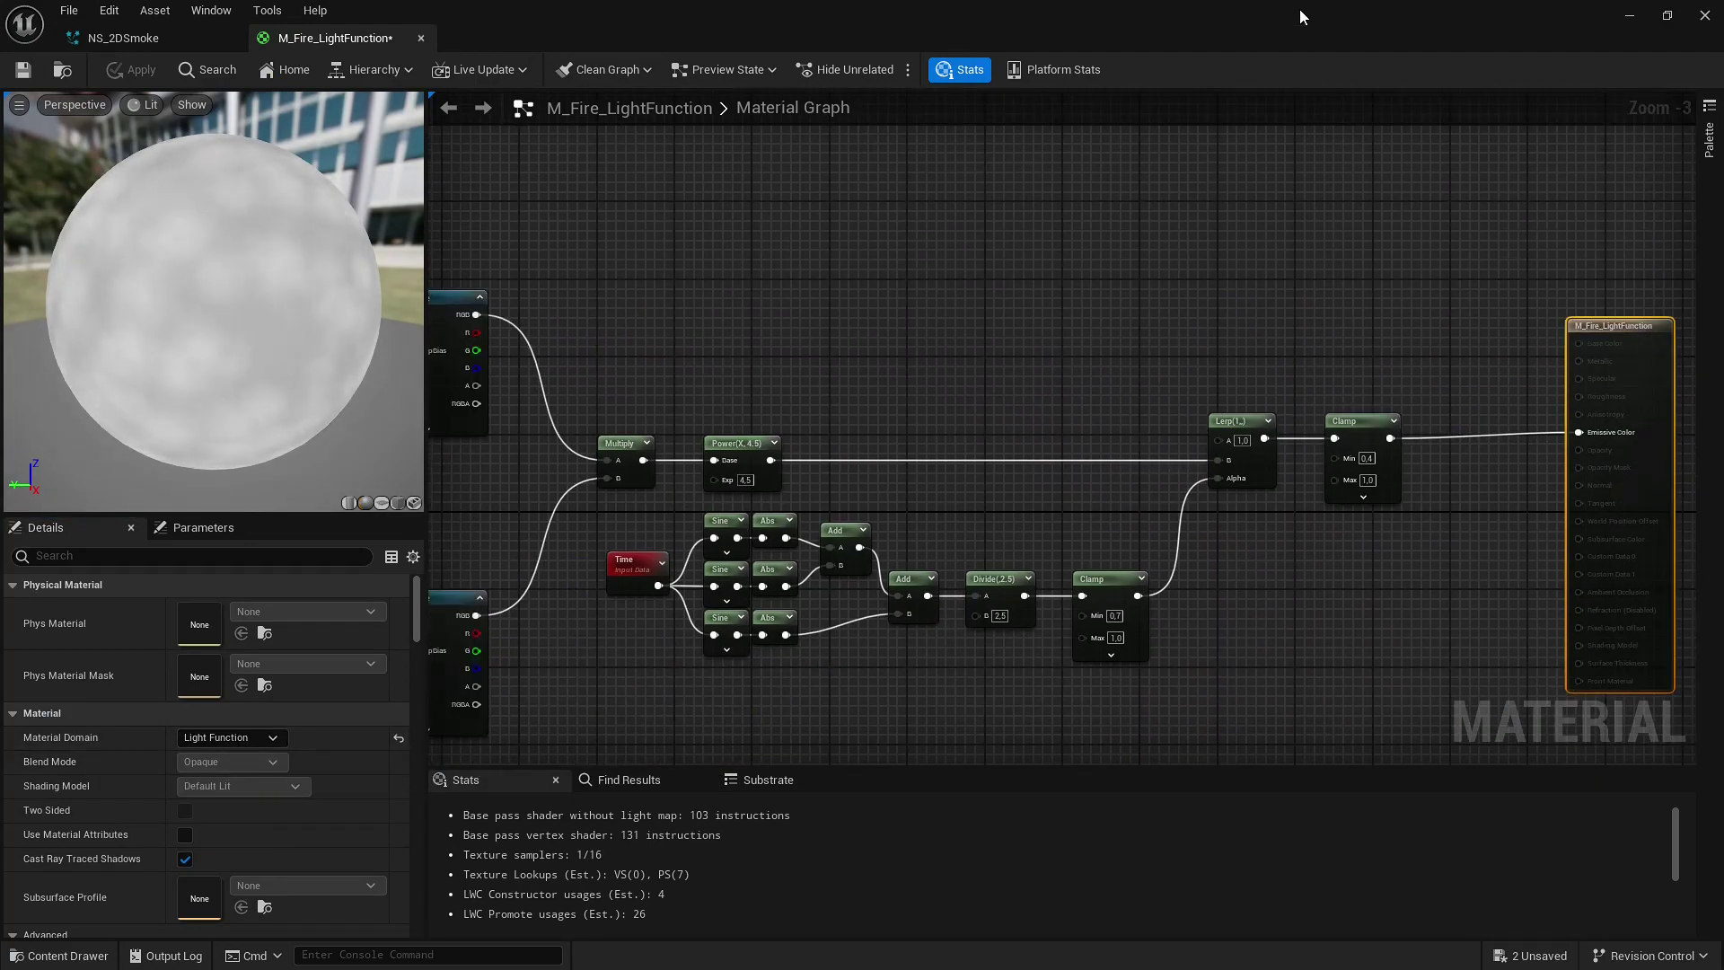
# Move the material editor window aside and show the Flickering light's Light Function Material assignment
pyautogui.moveTo(1302, 17); pyautogui.dragTo(707, 247)
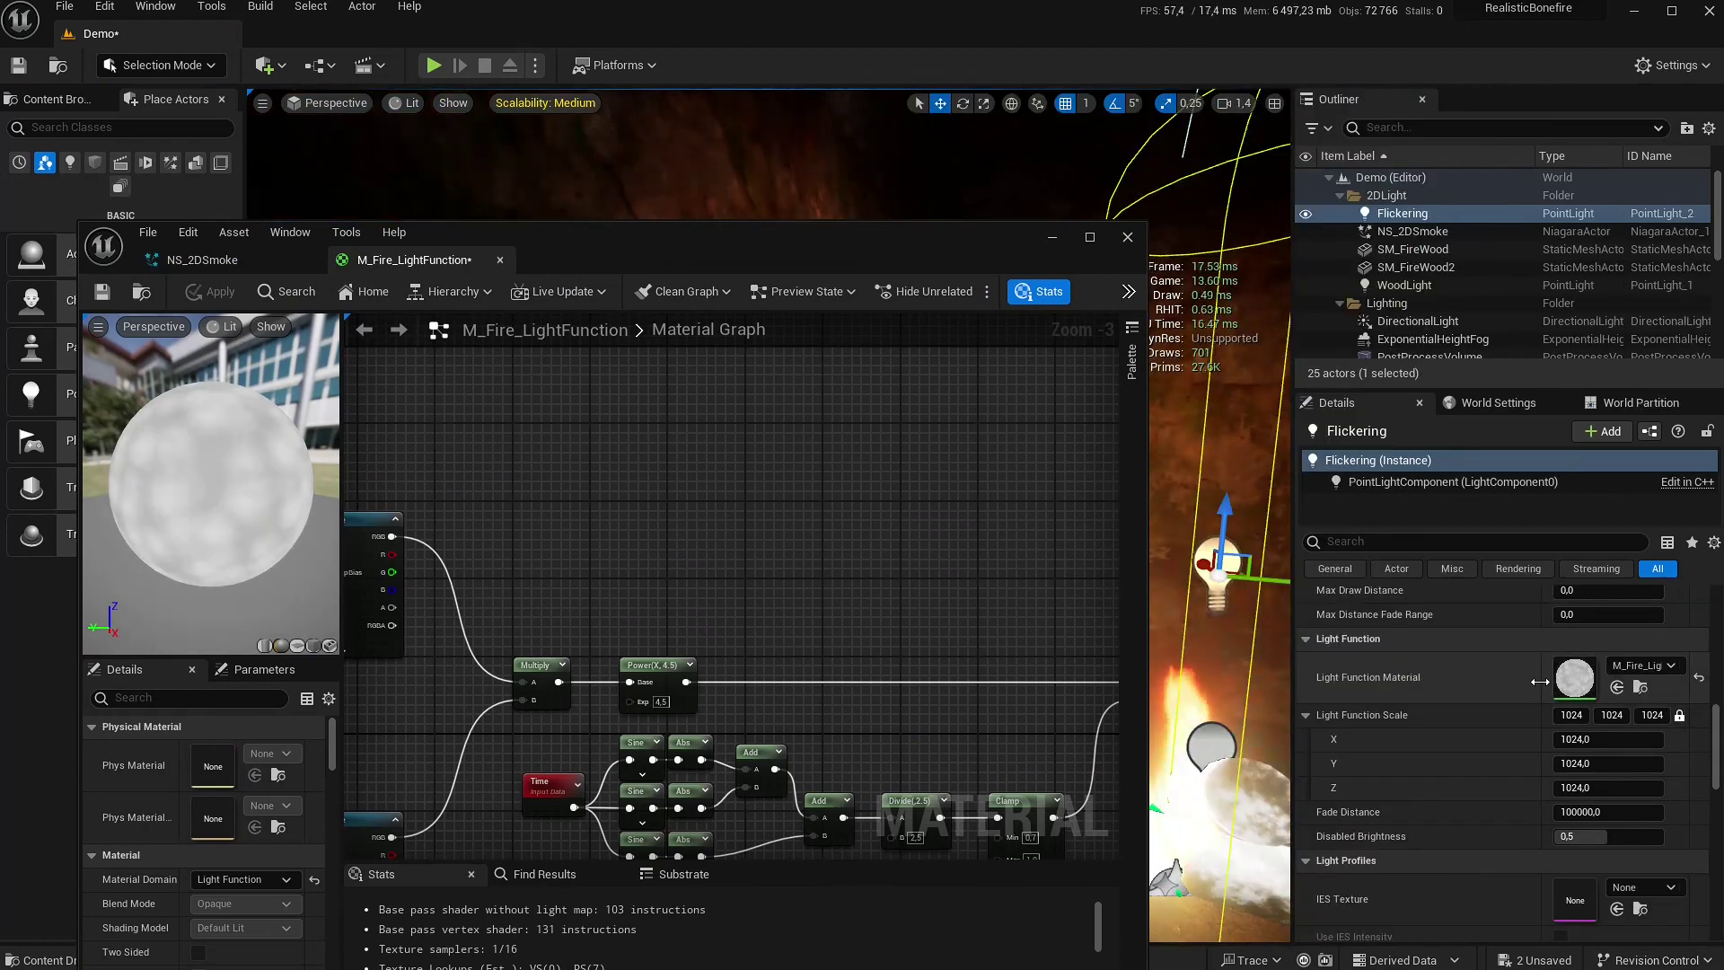
pyautogui.click(1563, 688)
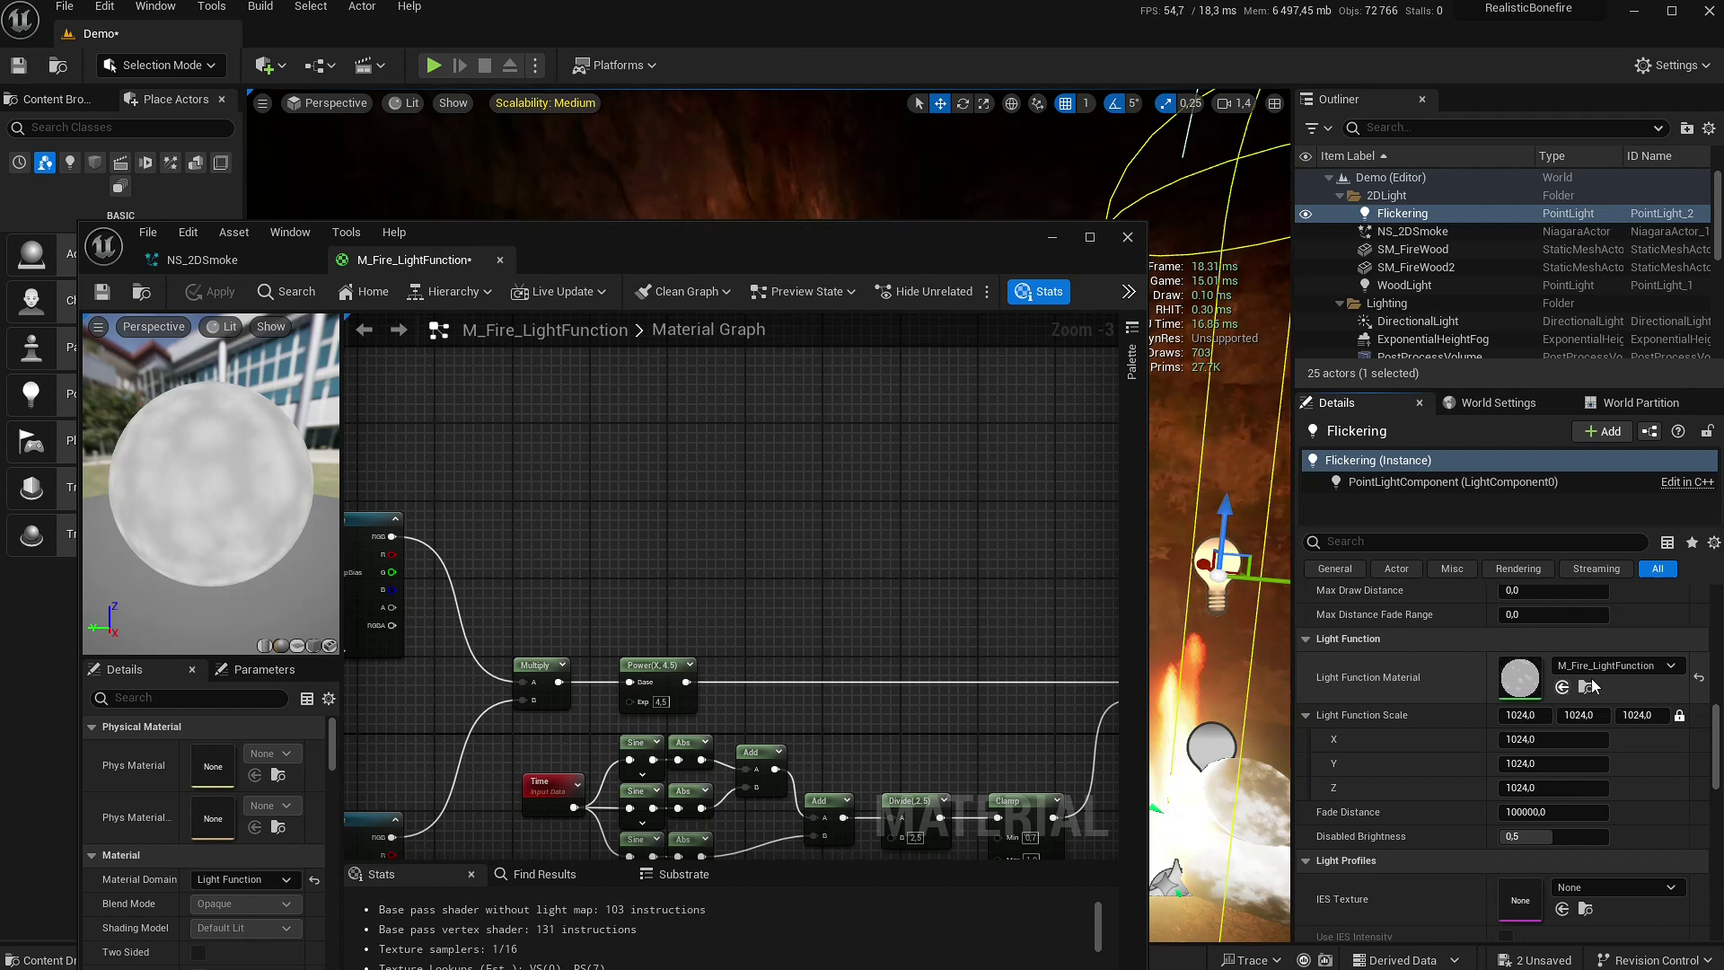
pyautogui.click(1602, 670)
pyautogui.click(1604, 673)
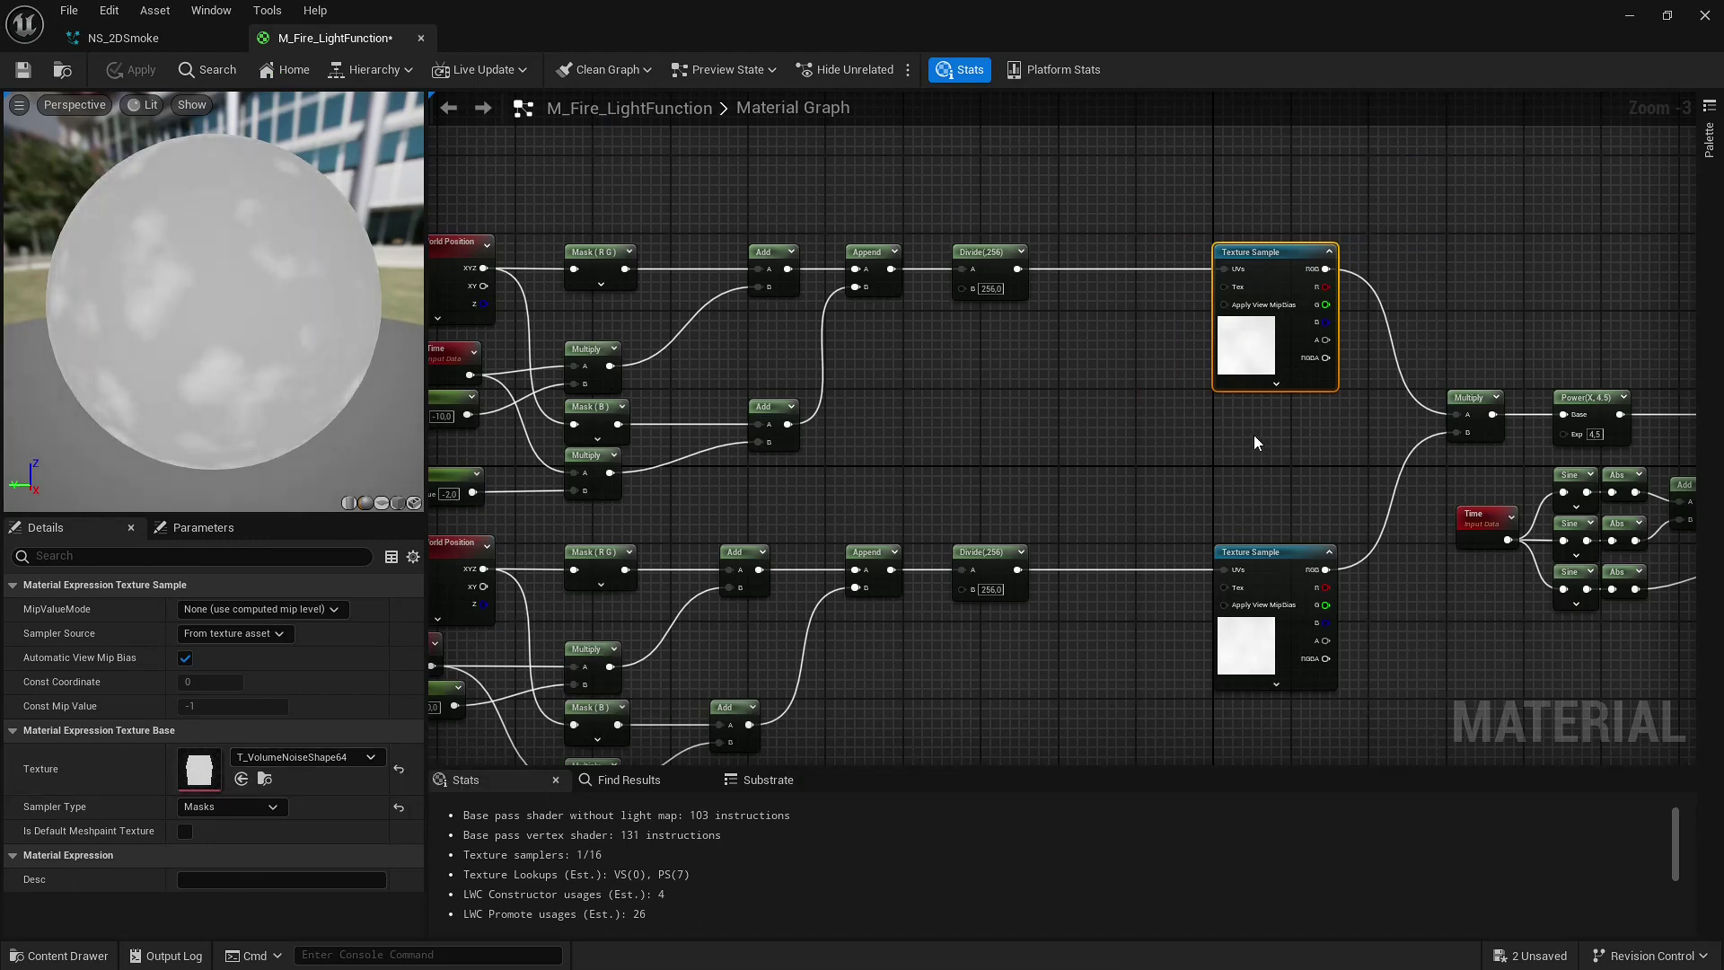
# Show the content browser's view options for engine and plugin content
pyautogui.hotkey('ctrl', 'space')
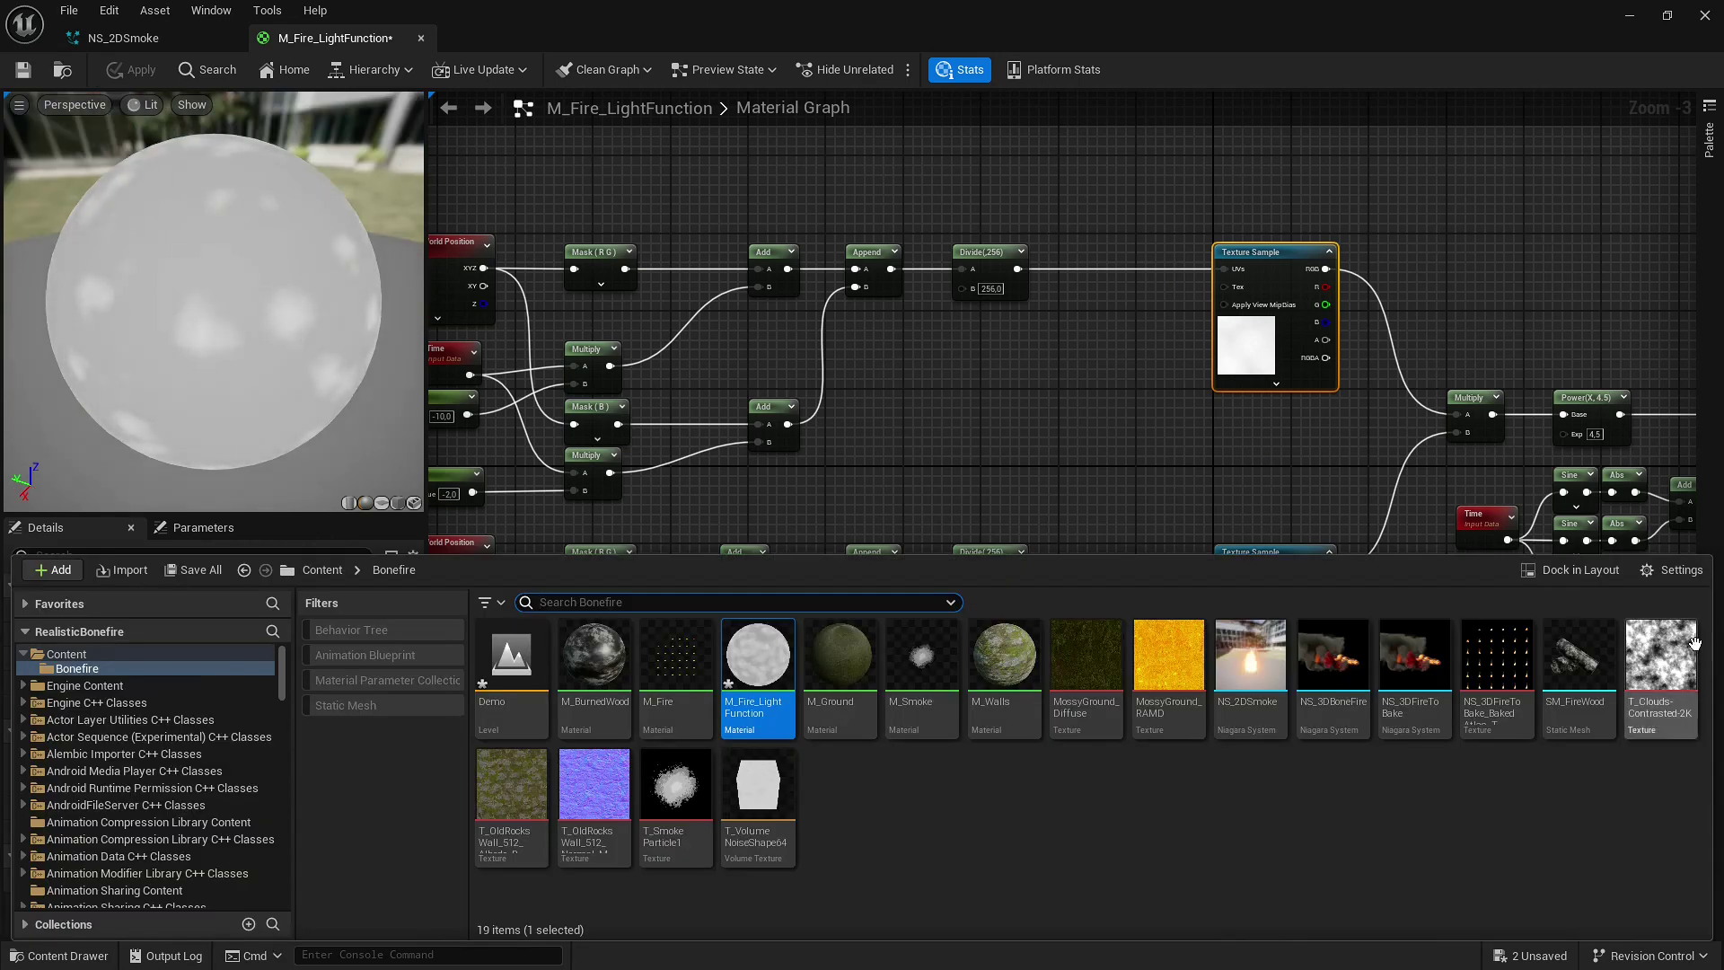
pyautogui.click(1670, 570)
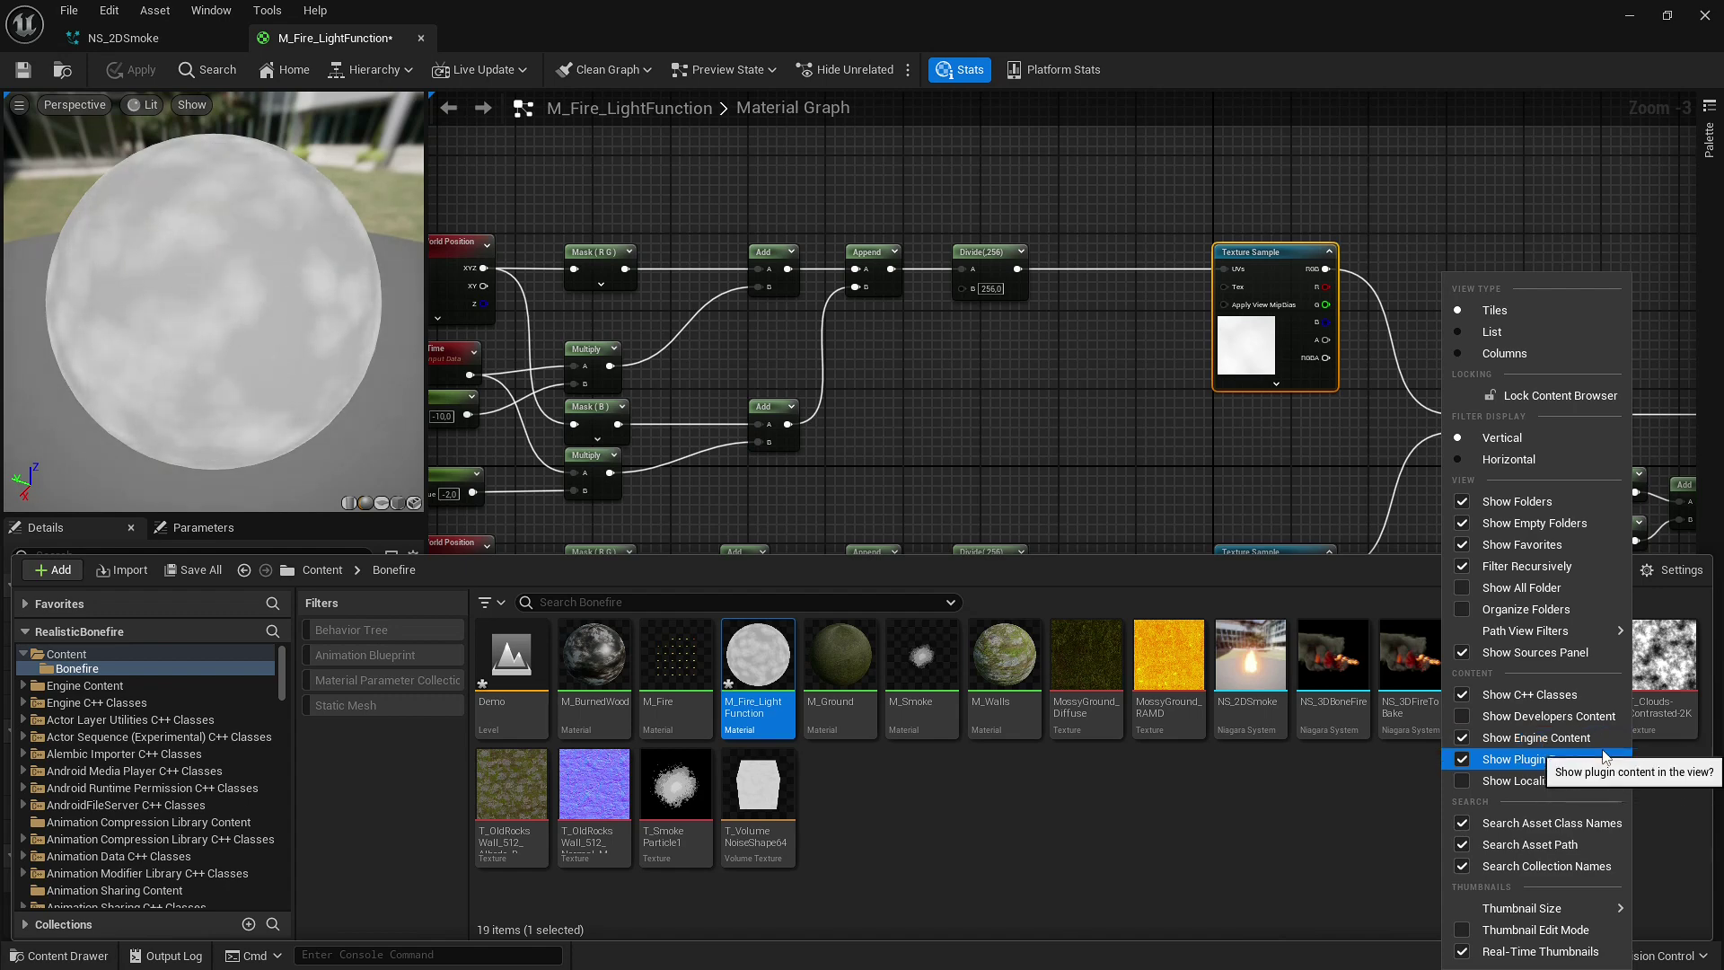
pyautogui.click(1340, 584)
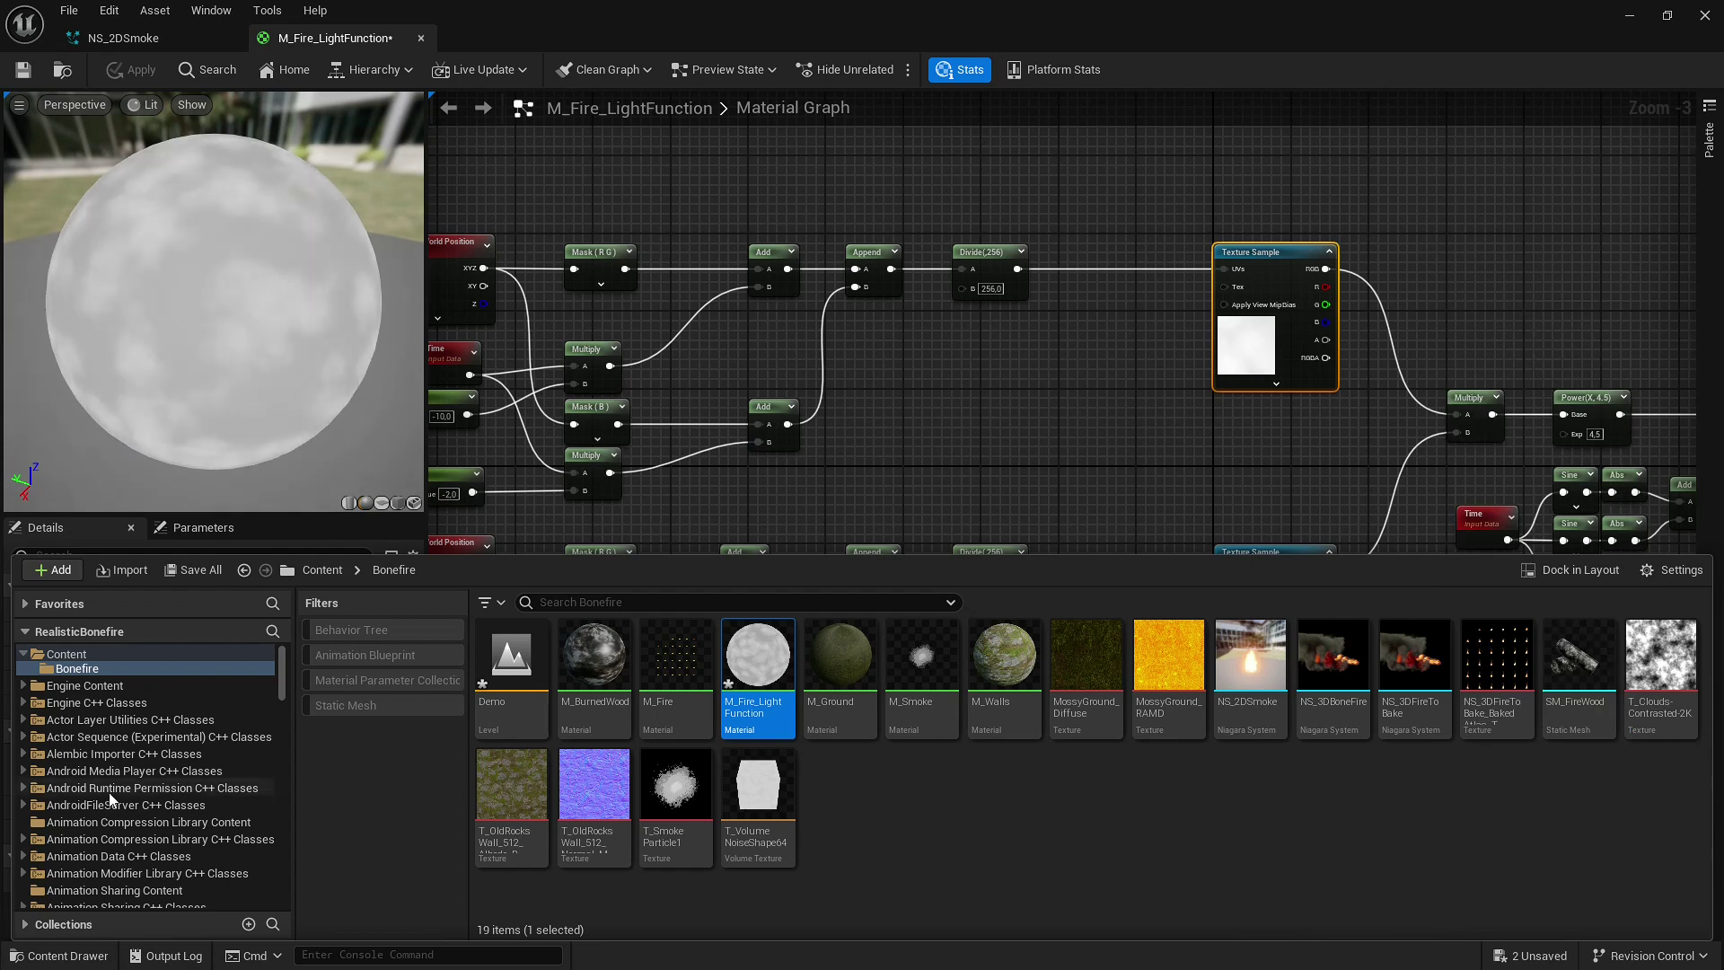
# Search Engine Content for "noise" and select the T_VolumeNoiseShape128 volume texture
pyautogui.scroll(-5, 175, 826)
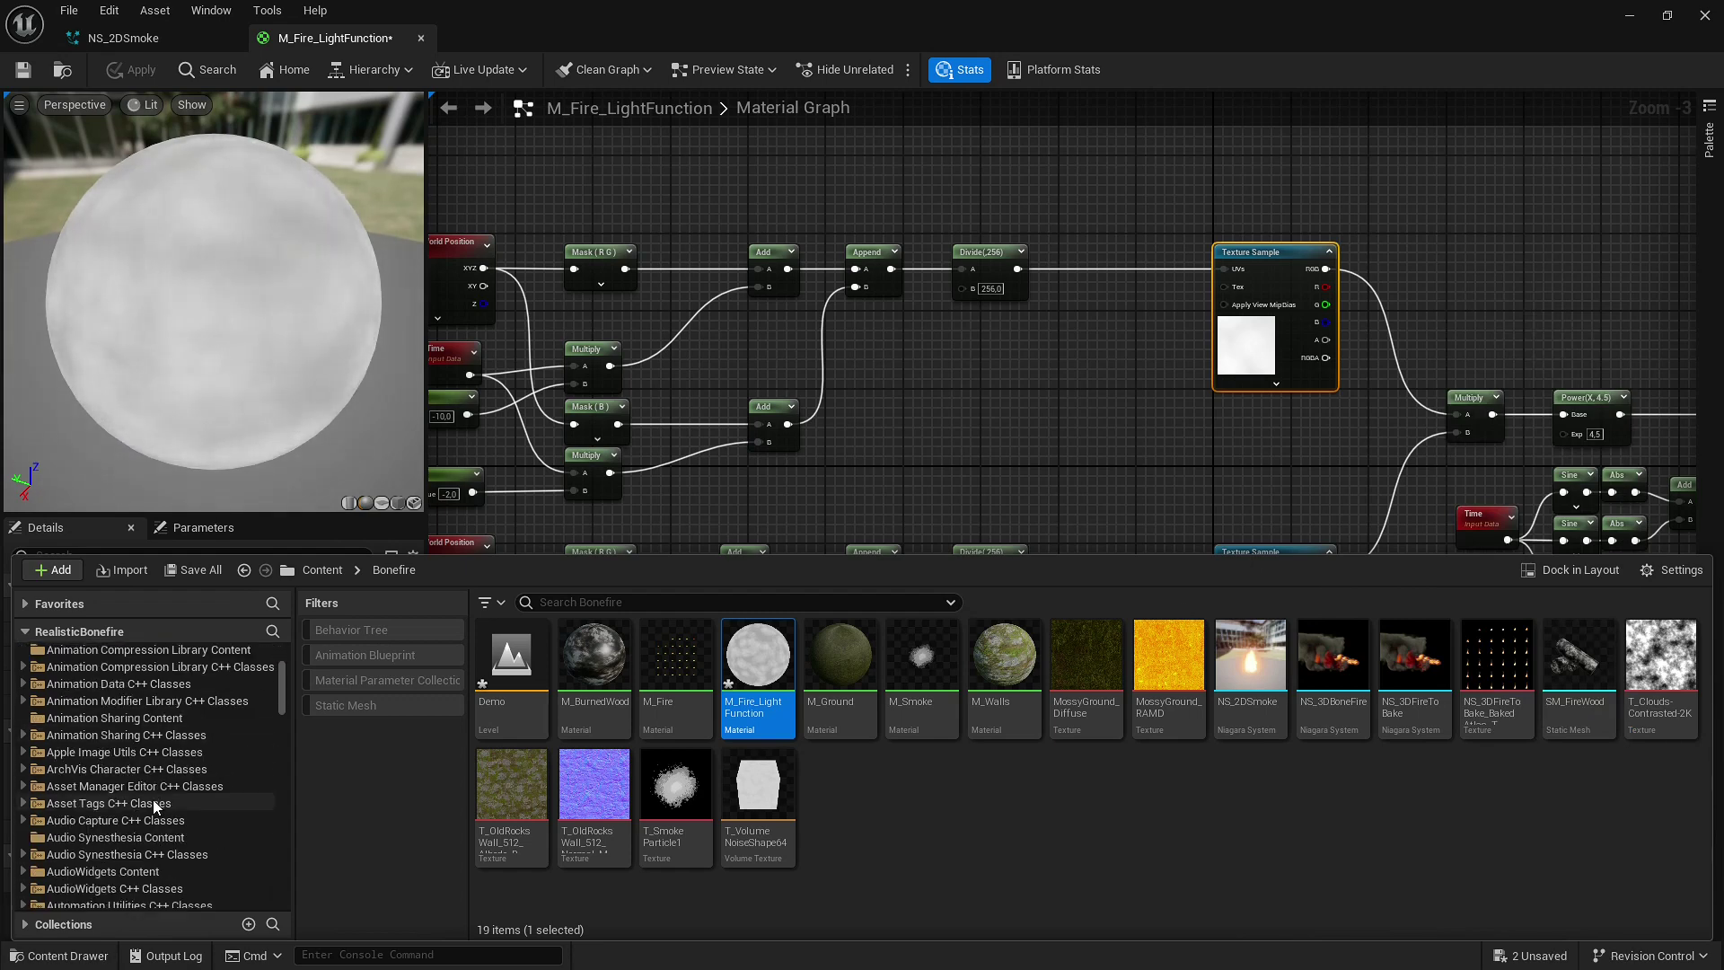
pyautogui.scroll(5, 160, 798)
pyautogui.click(58, 687)
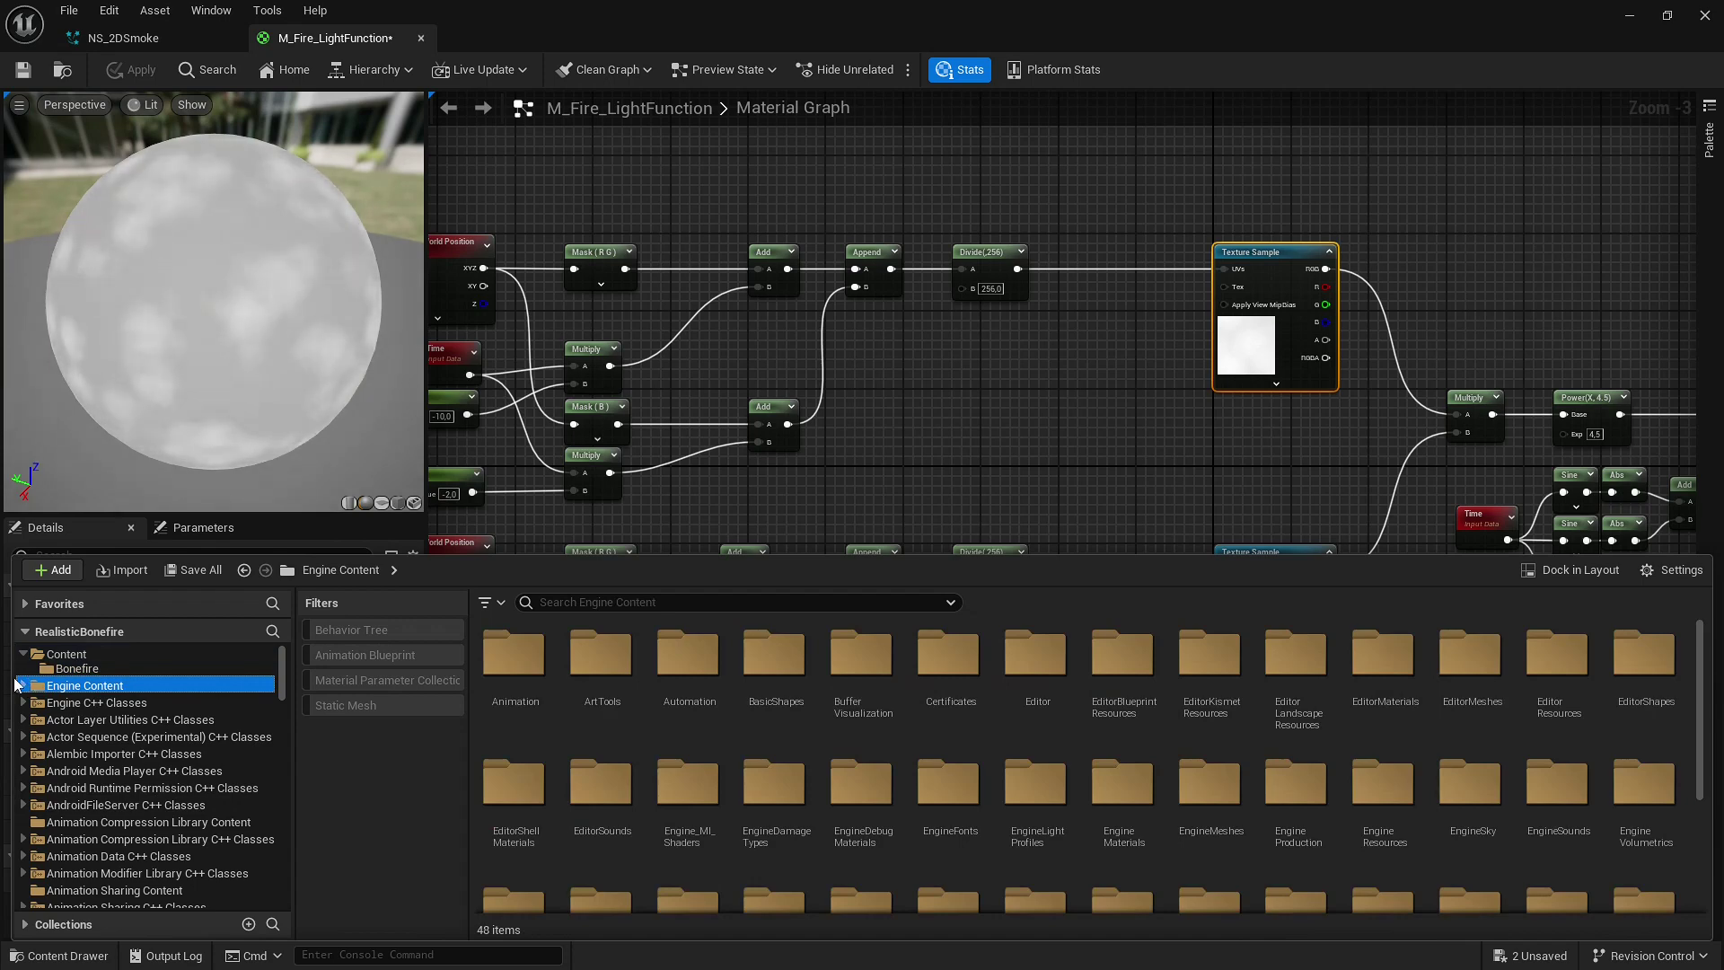
pyautogui.click(774, 610)
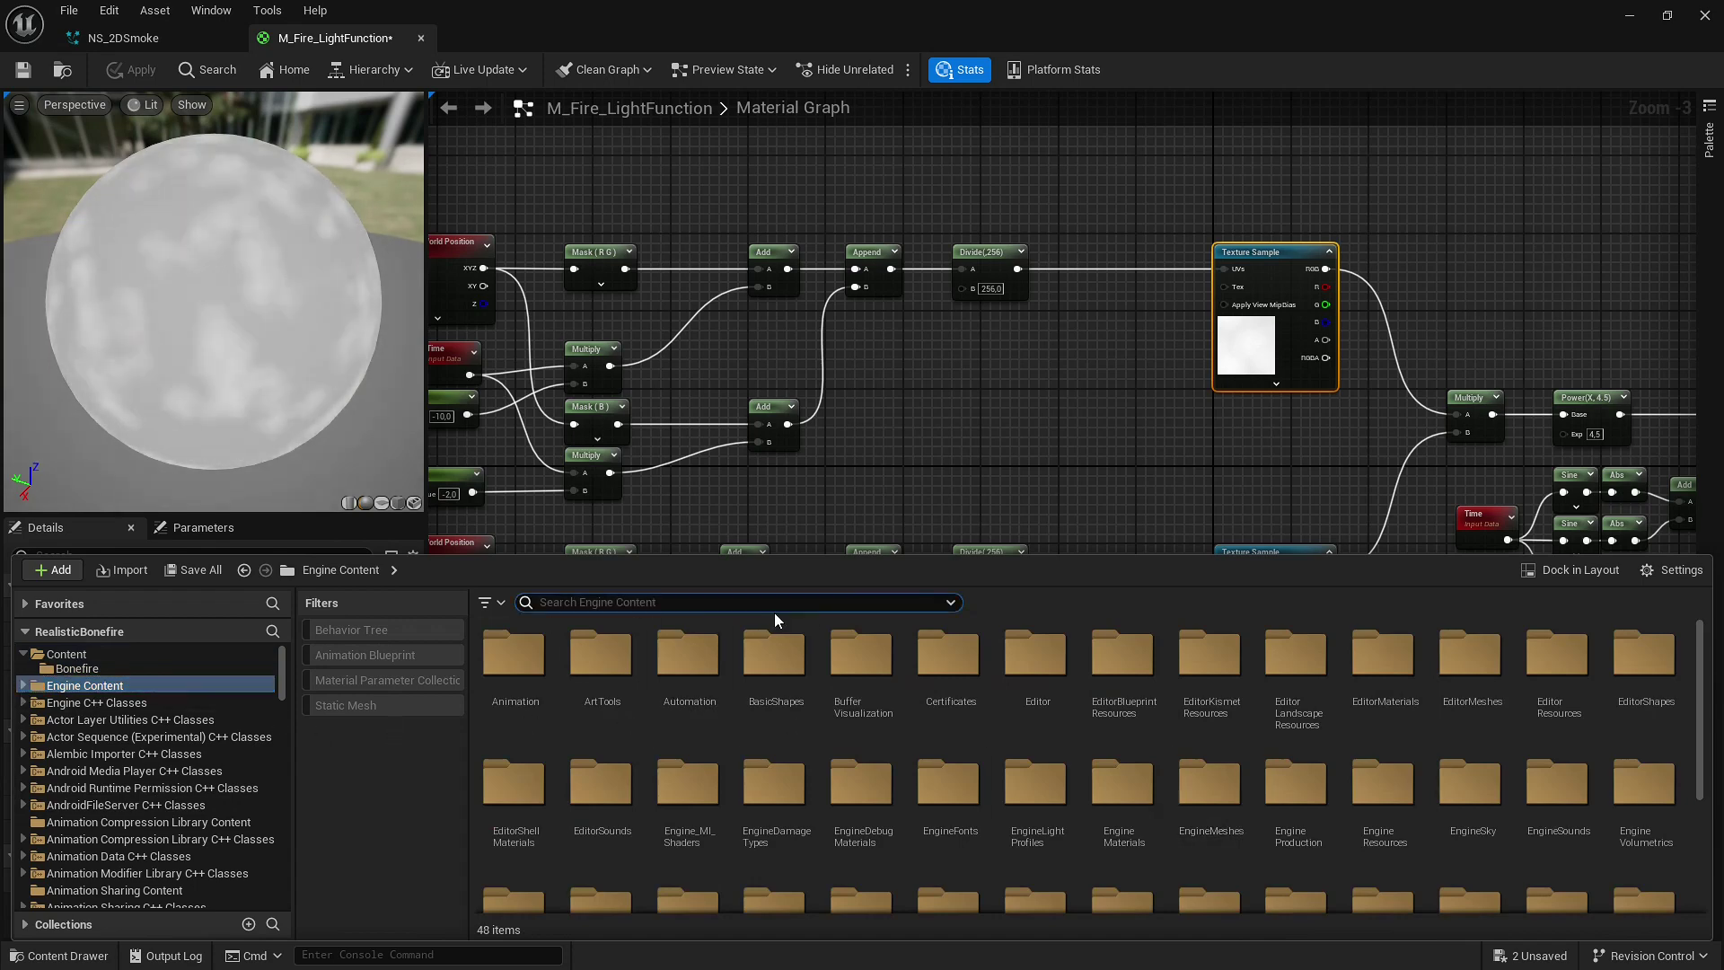
pyautogui.write('noise')
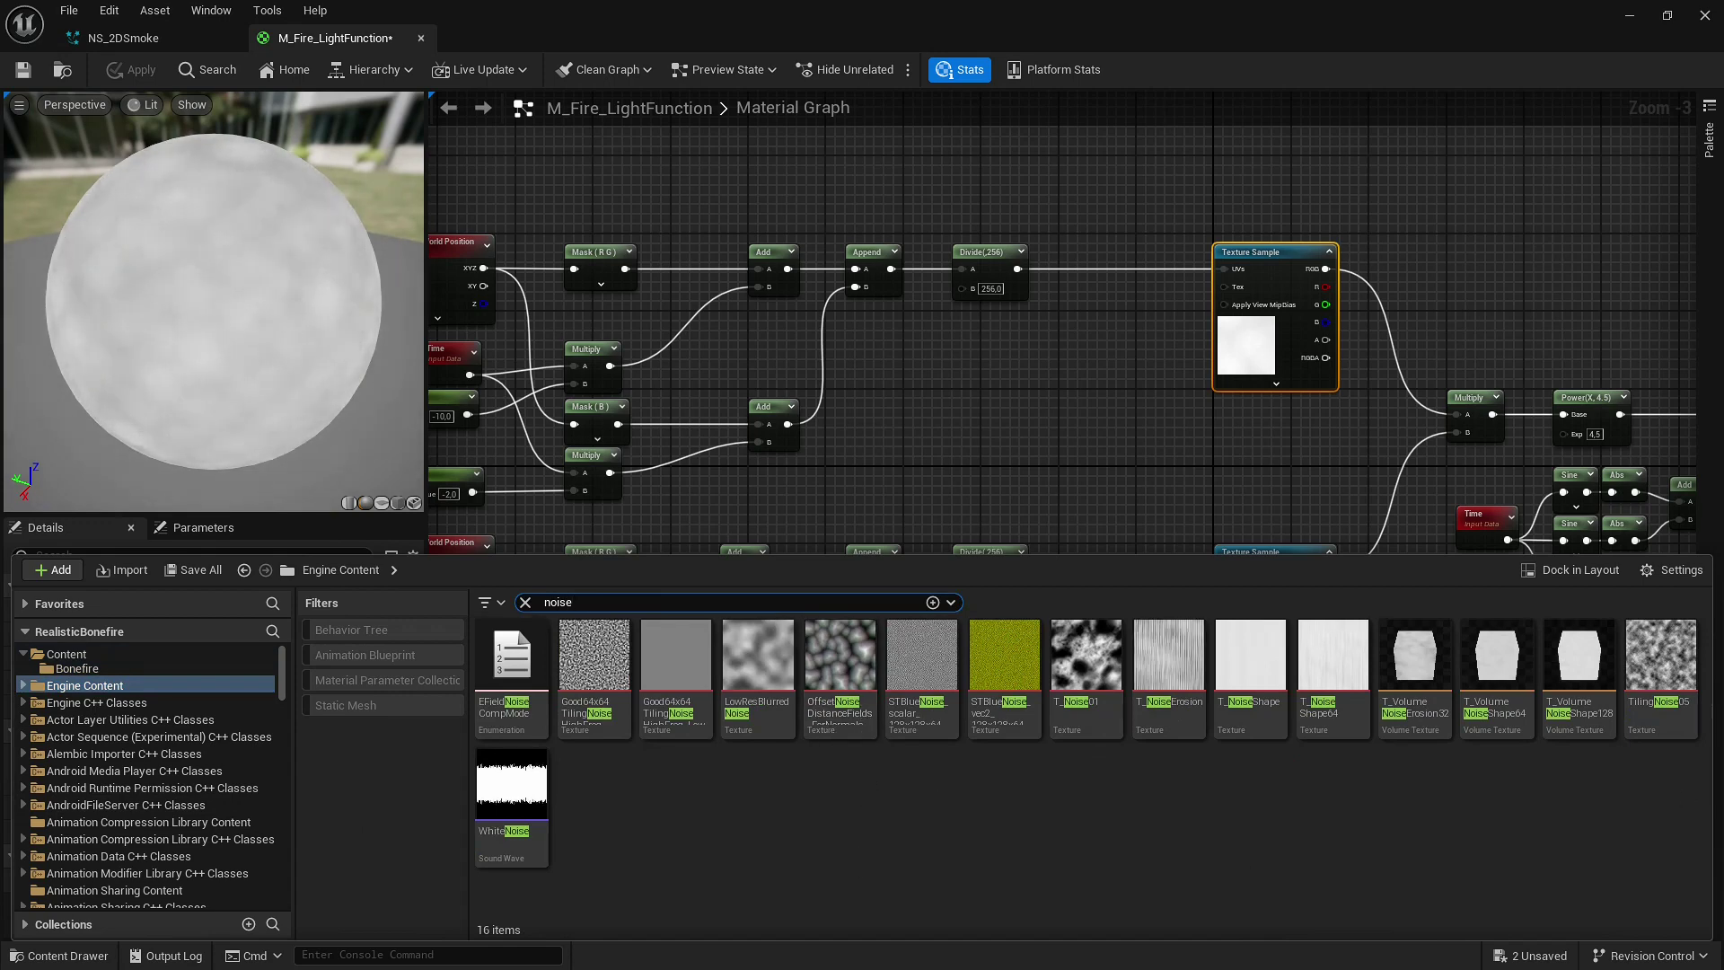
pyautogui.click(1496, 678)
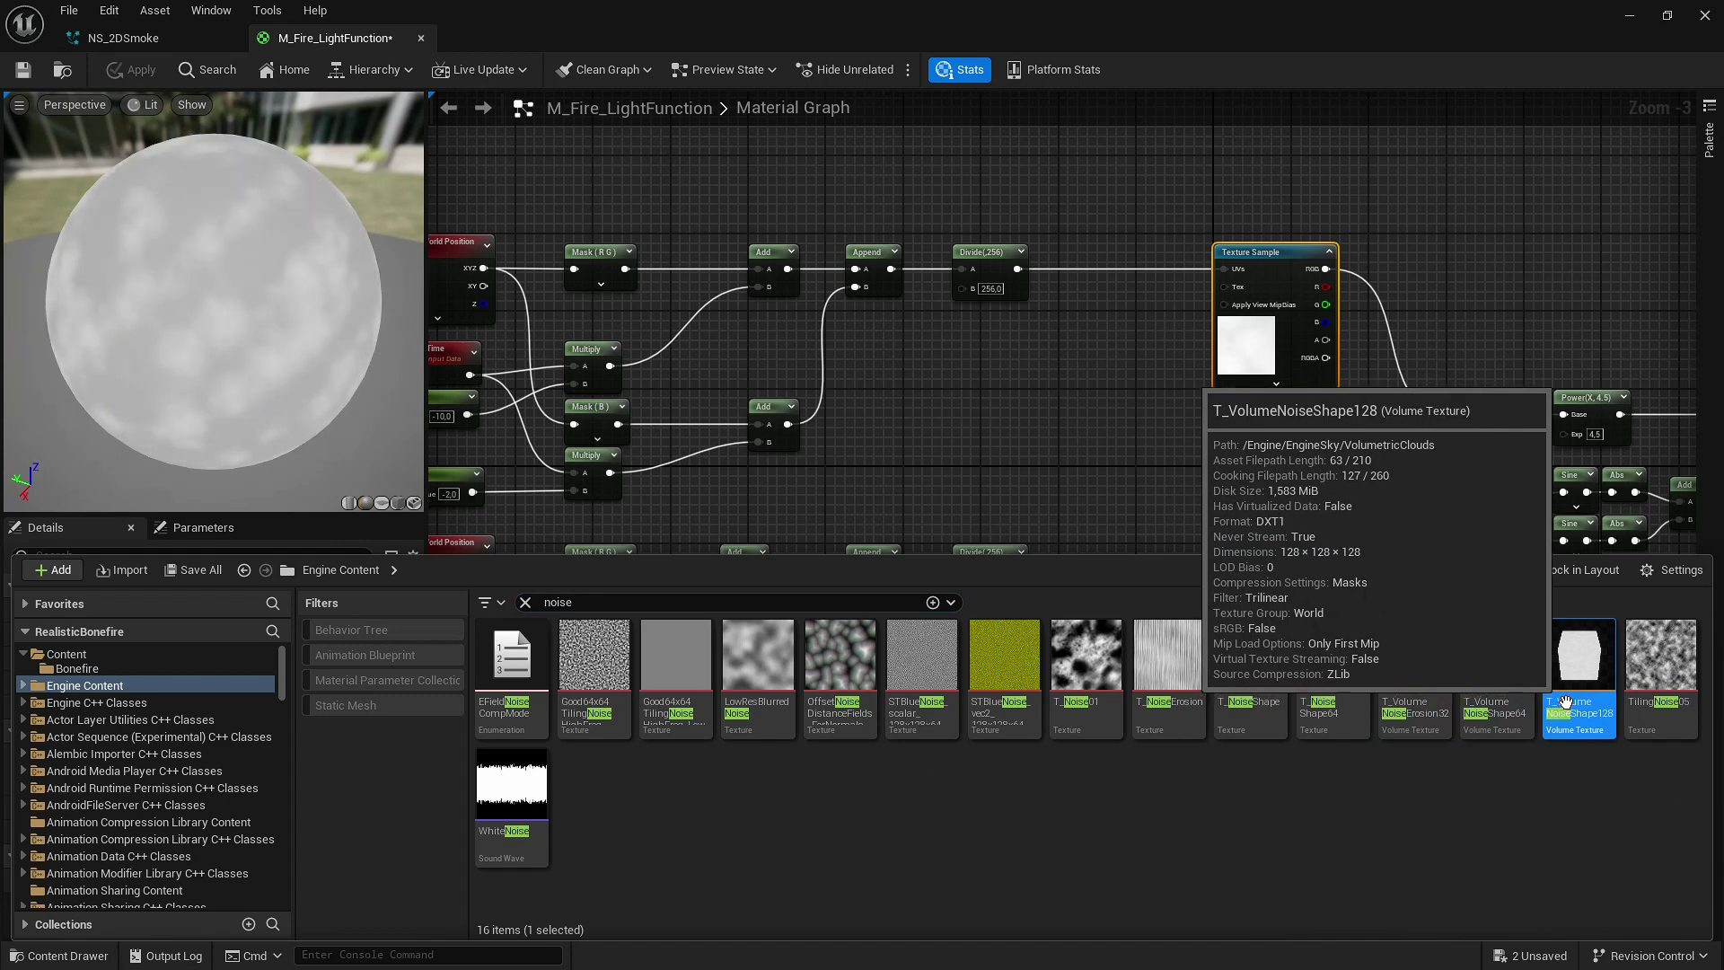
# Examine the two Absolute World Position and Time node chains that drive the Texture Sample UVs in M_Fire_LightFunction
pyautogui.click(972, 429)
pyautogui.click(1250, 306)
pyautogui.moveTo(1043, 437); pyautogui.dragTo(1300, 463, button='right')
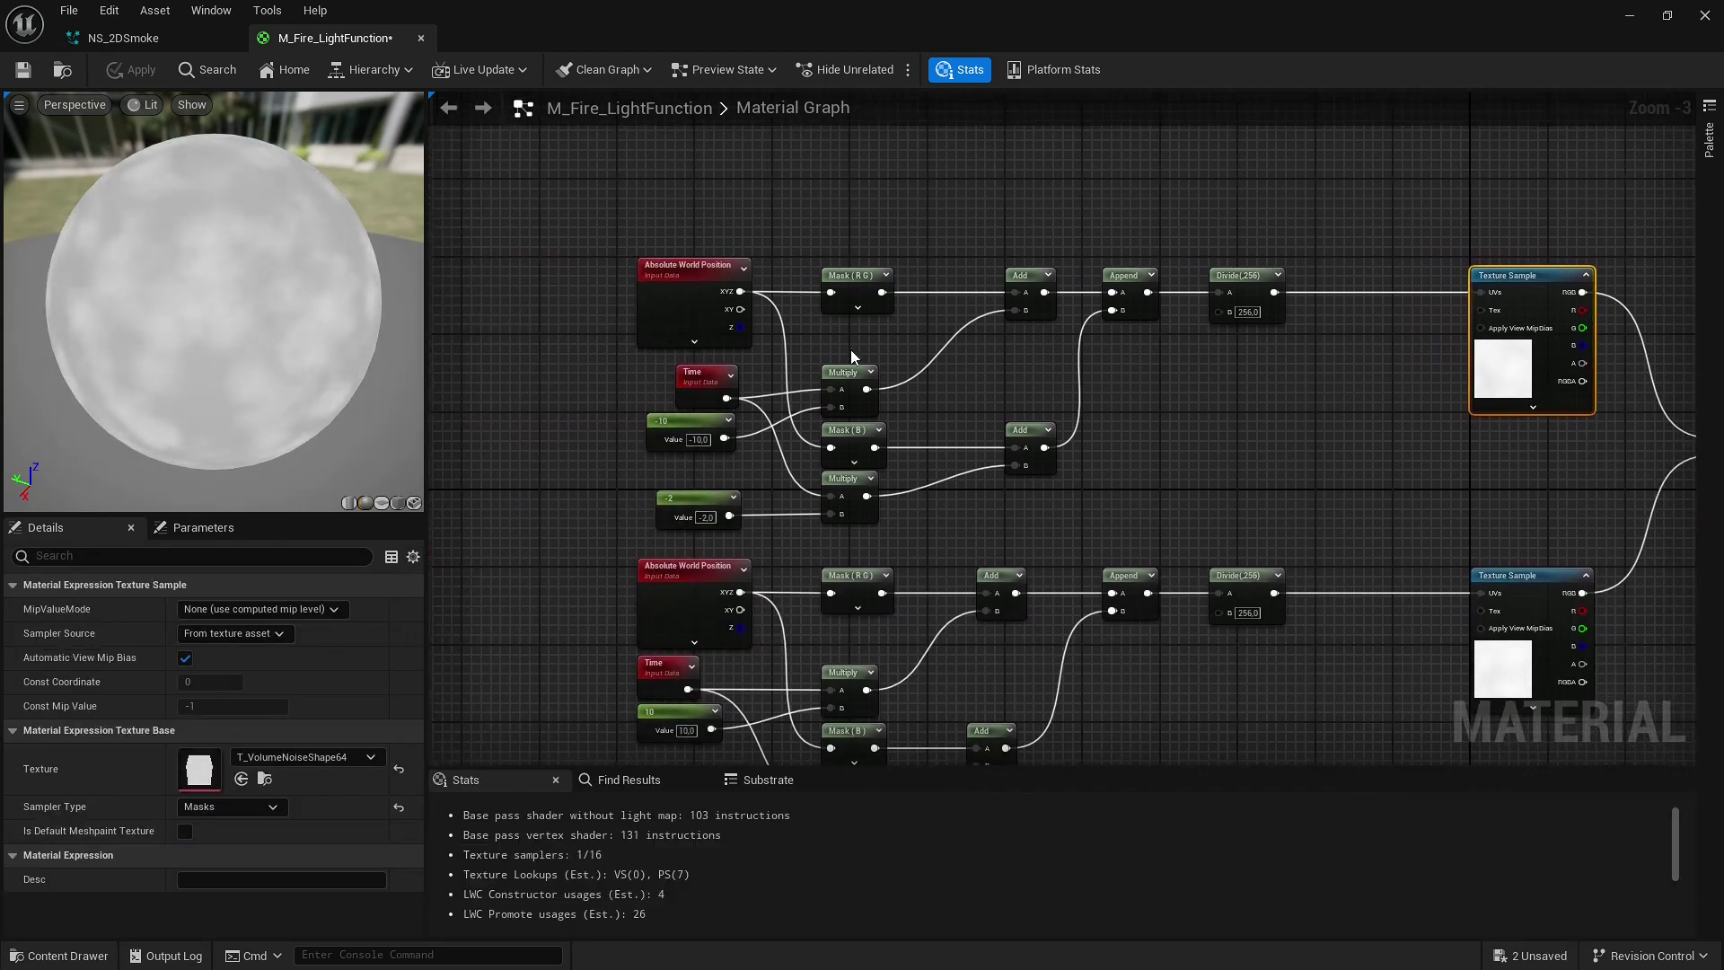
pyautogui.scroll(2, 1036, 325)
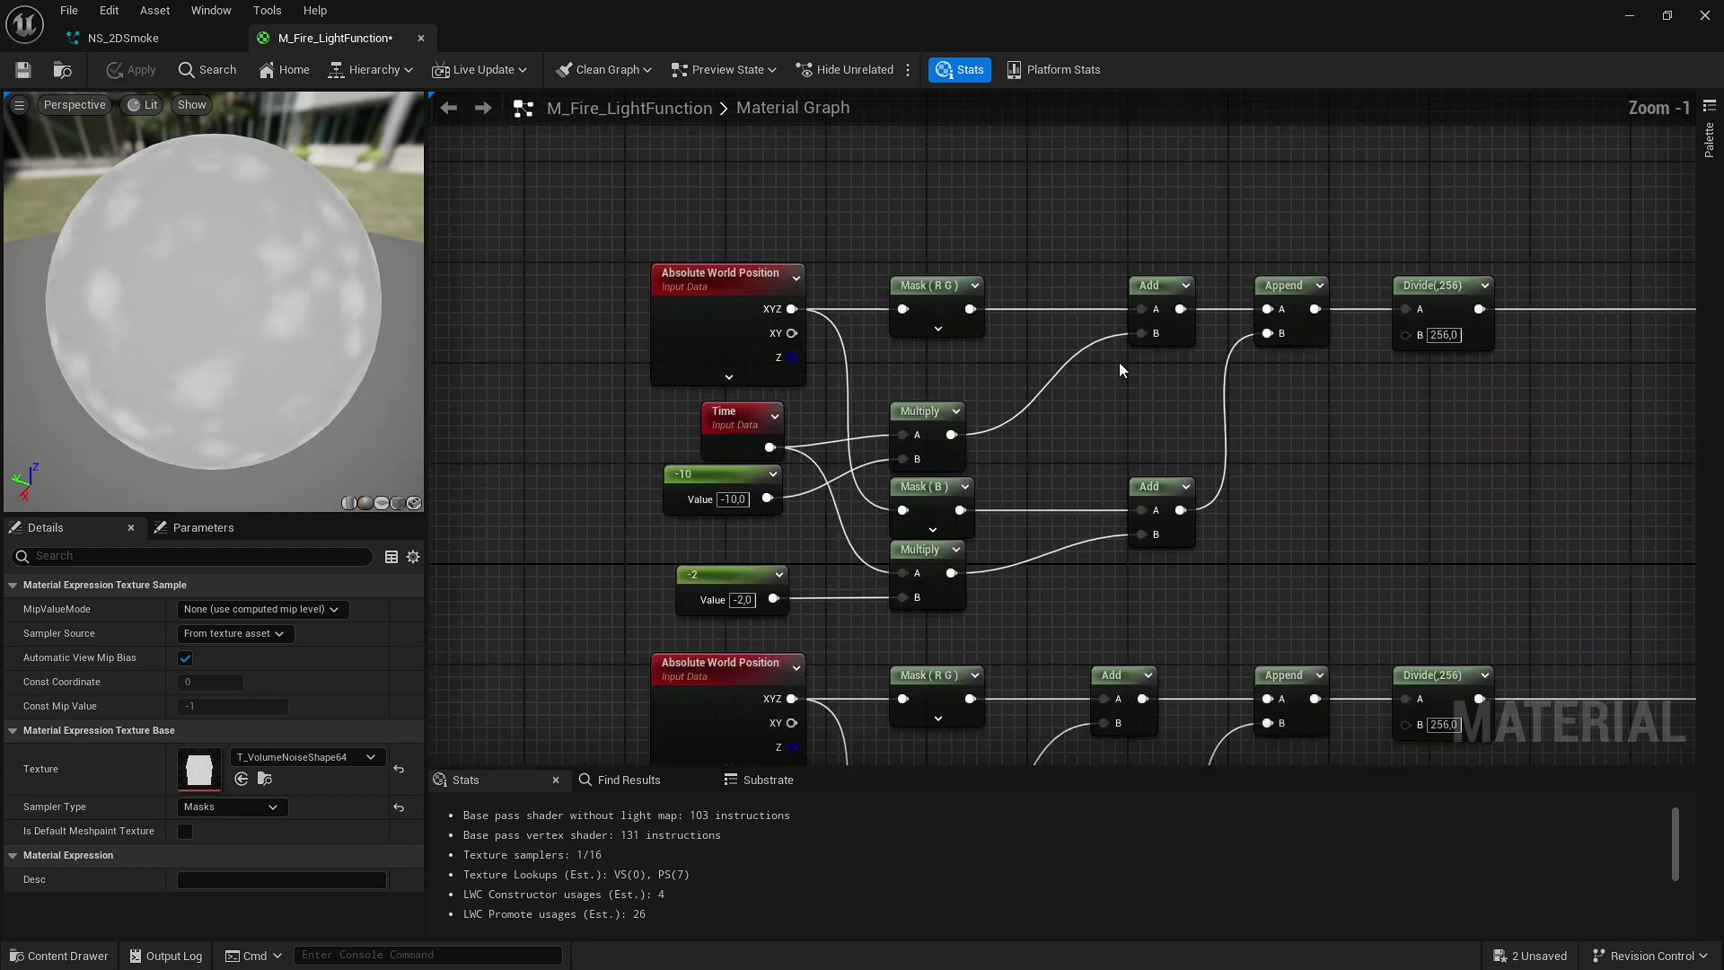
pyautogui.moveTo(1263, 438); pyautogui.dragTo(1243, 403, button='right')
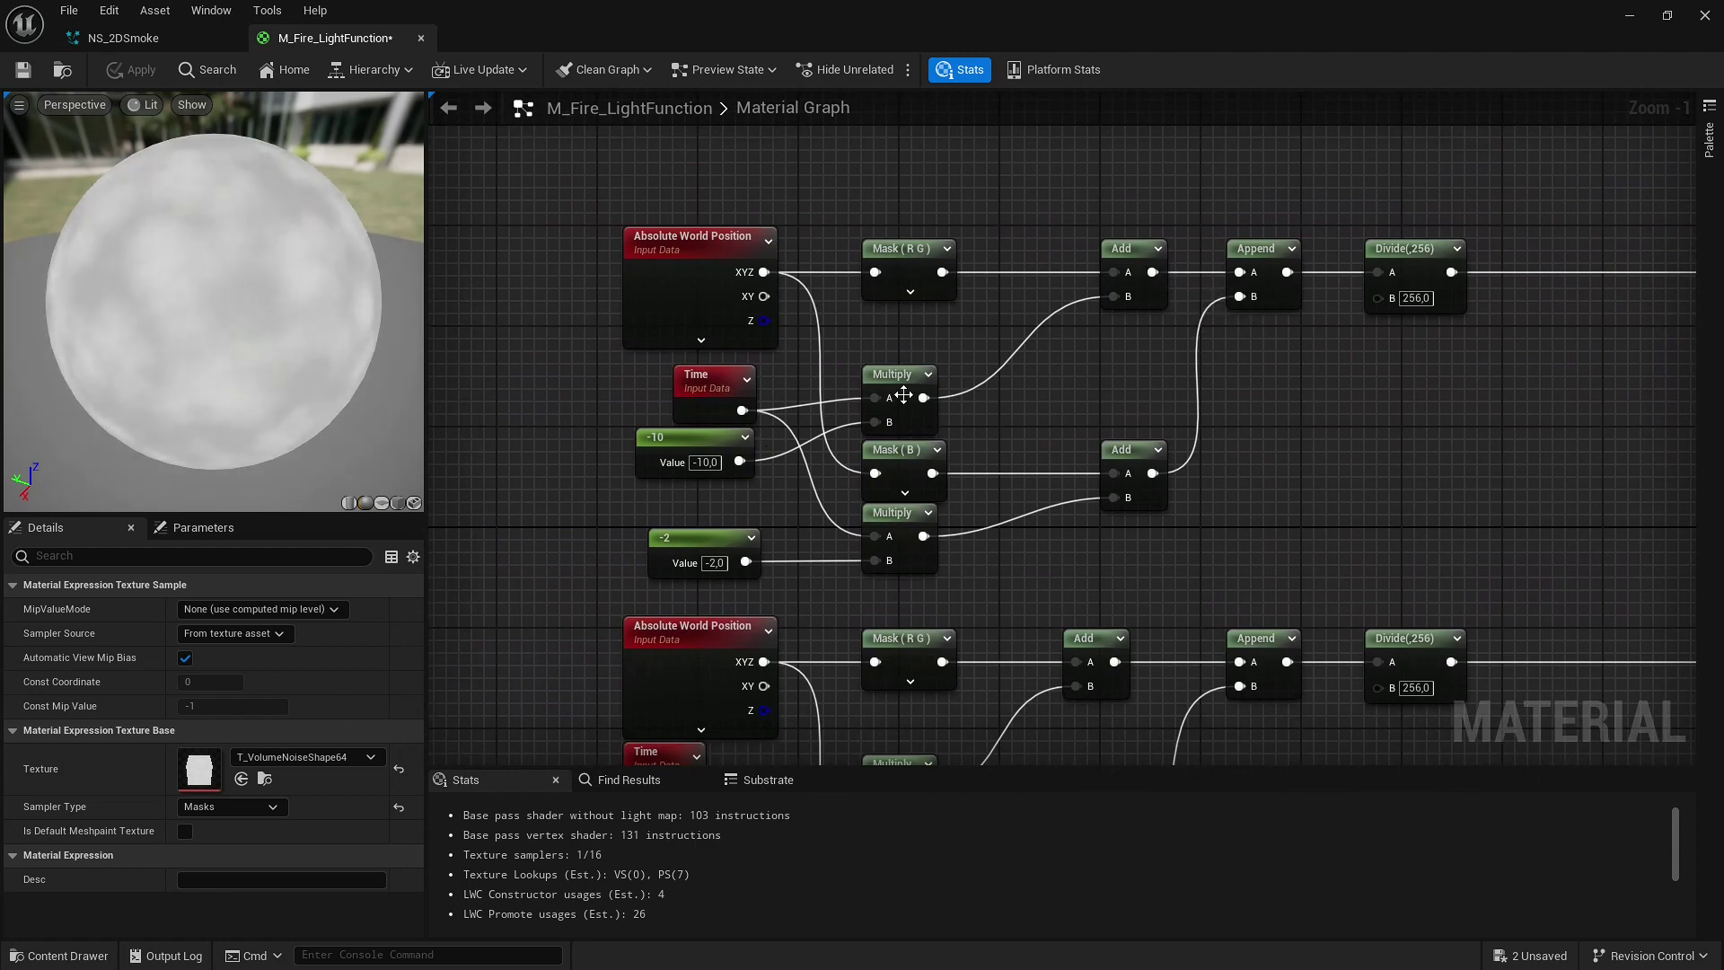
pyautogui.moveTo(1070, 514); pyautogui.dragTo(1149, 286, button='right')
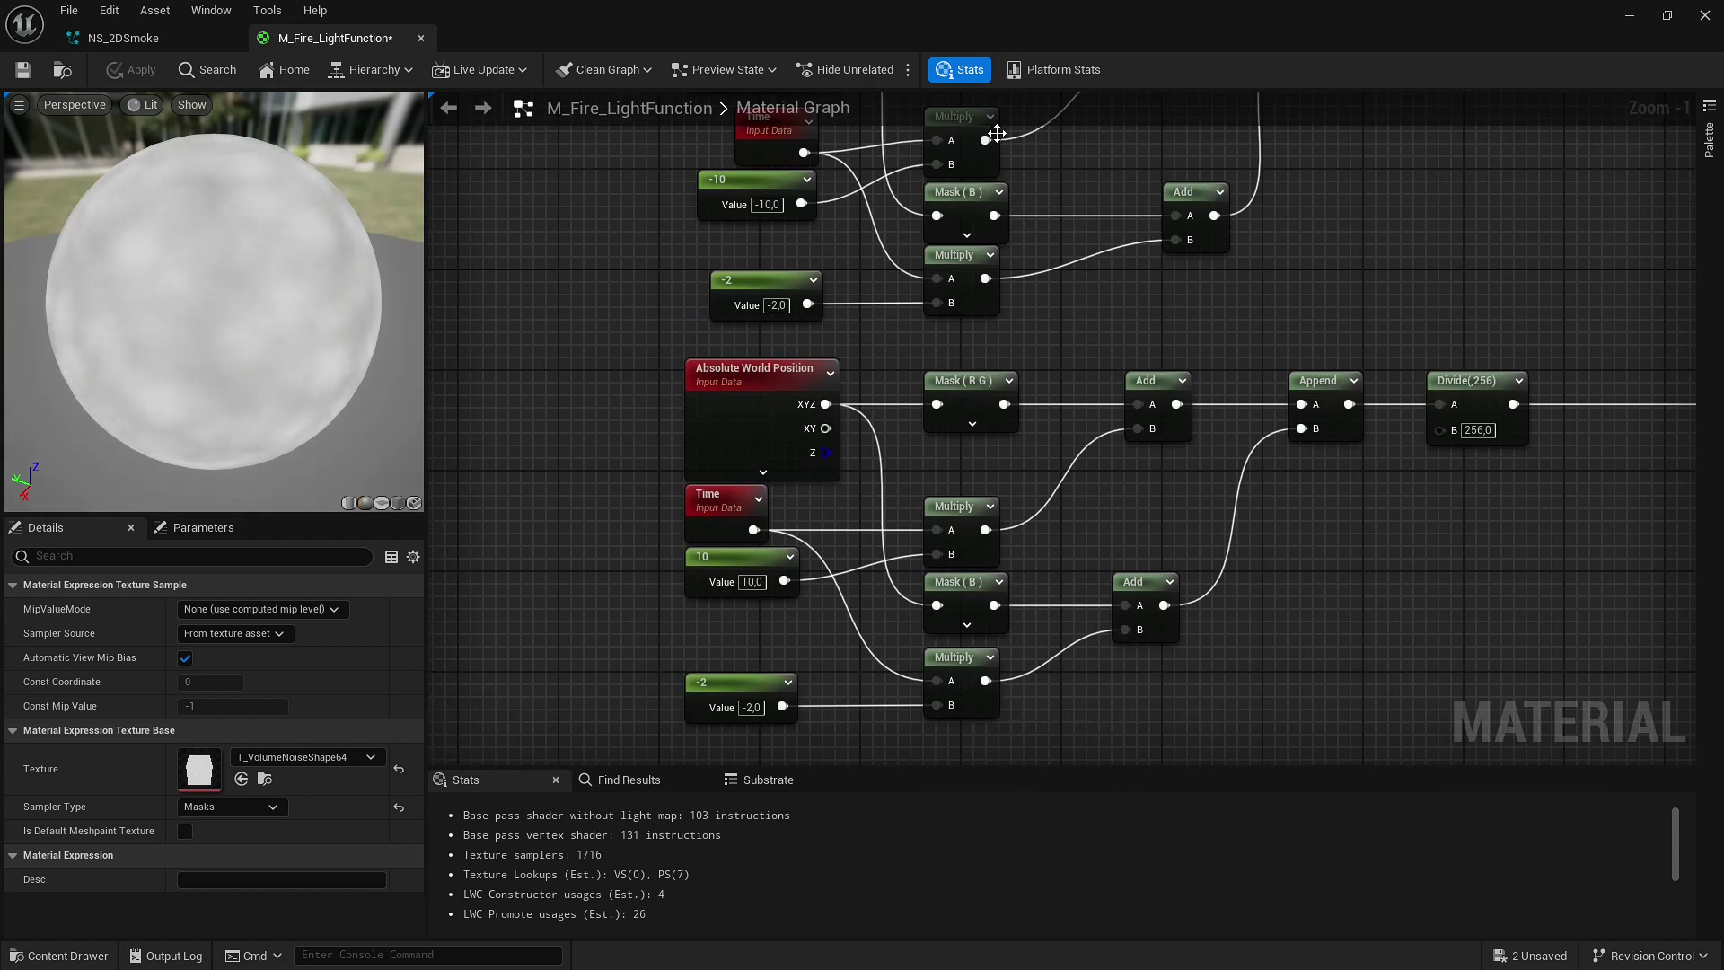
pyautogui.moveTo(1078, 194); pyautogui.dragTo(1081, 277, button='right')
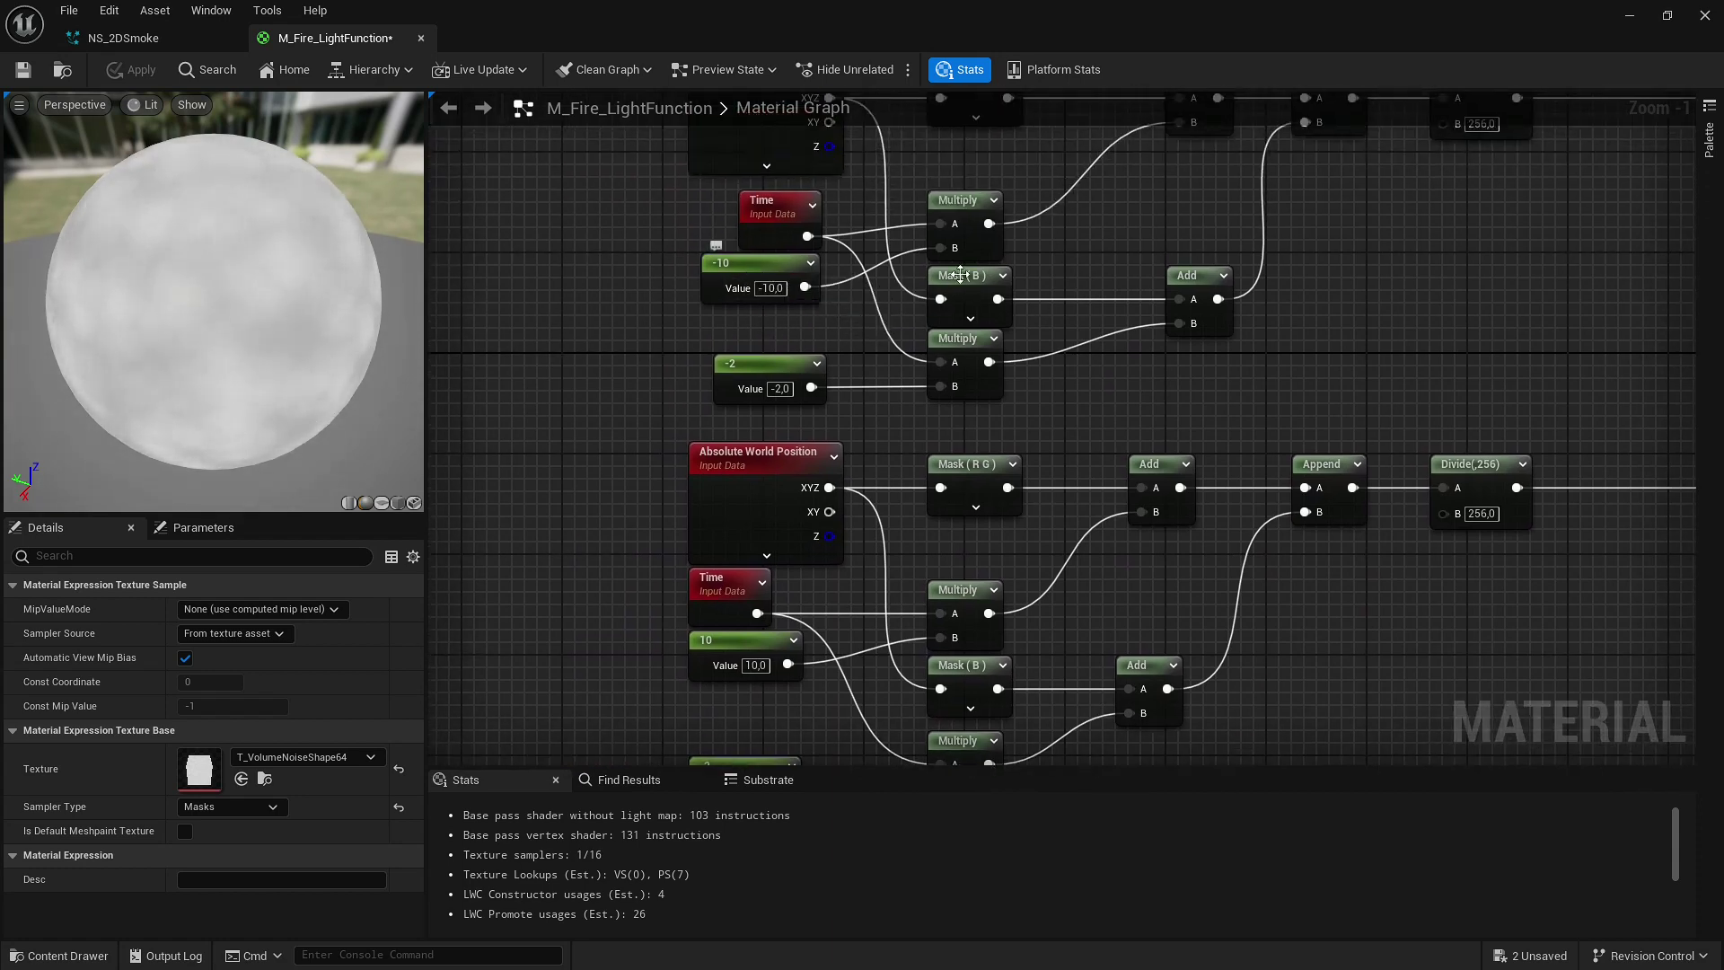
pyautogui.moveTo(1414, 550); pyautogui.dragTo(779, 554, button='right')
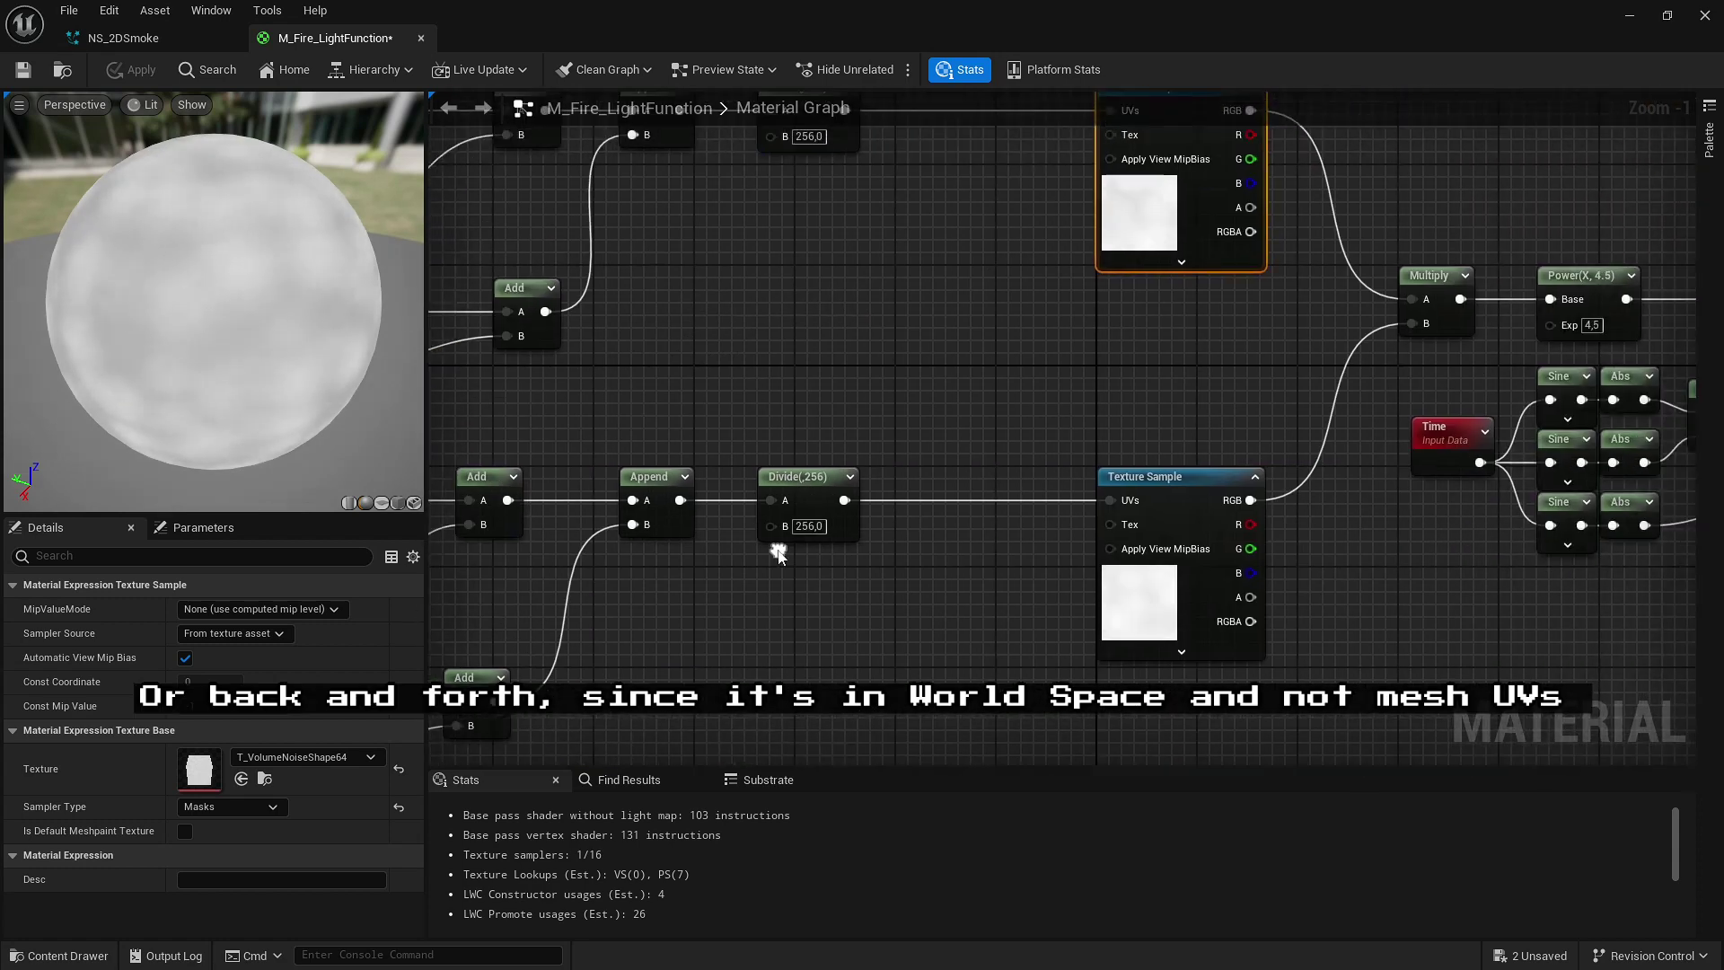
pyautogui.moveTo(1209, 460)
pyautogui.mouseDown(button='right')
pyautogui.moveTo(1204, 396)
pyautogui.moveTo(1225, 438)
pyautogui.mouseUp(button='right')
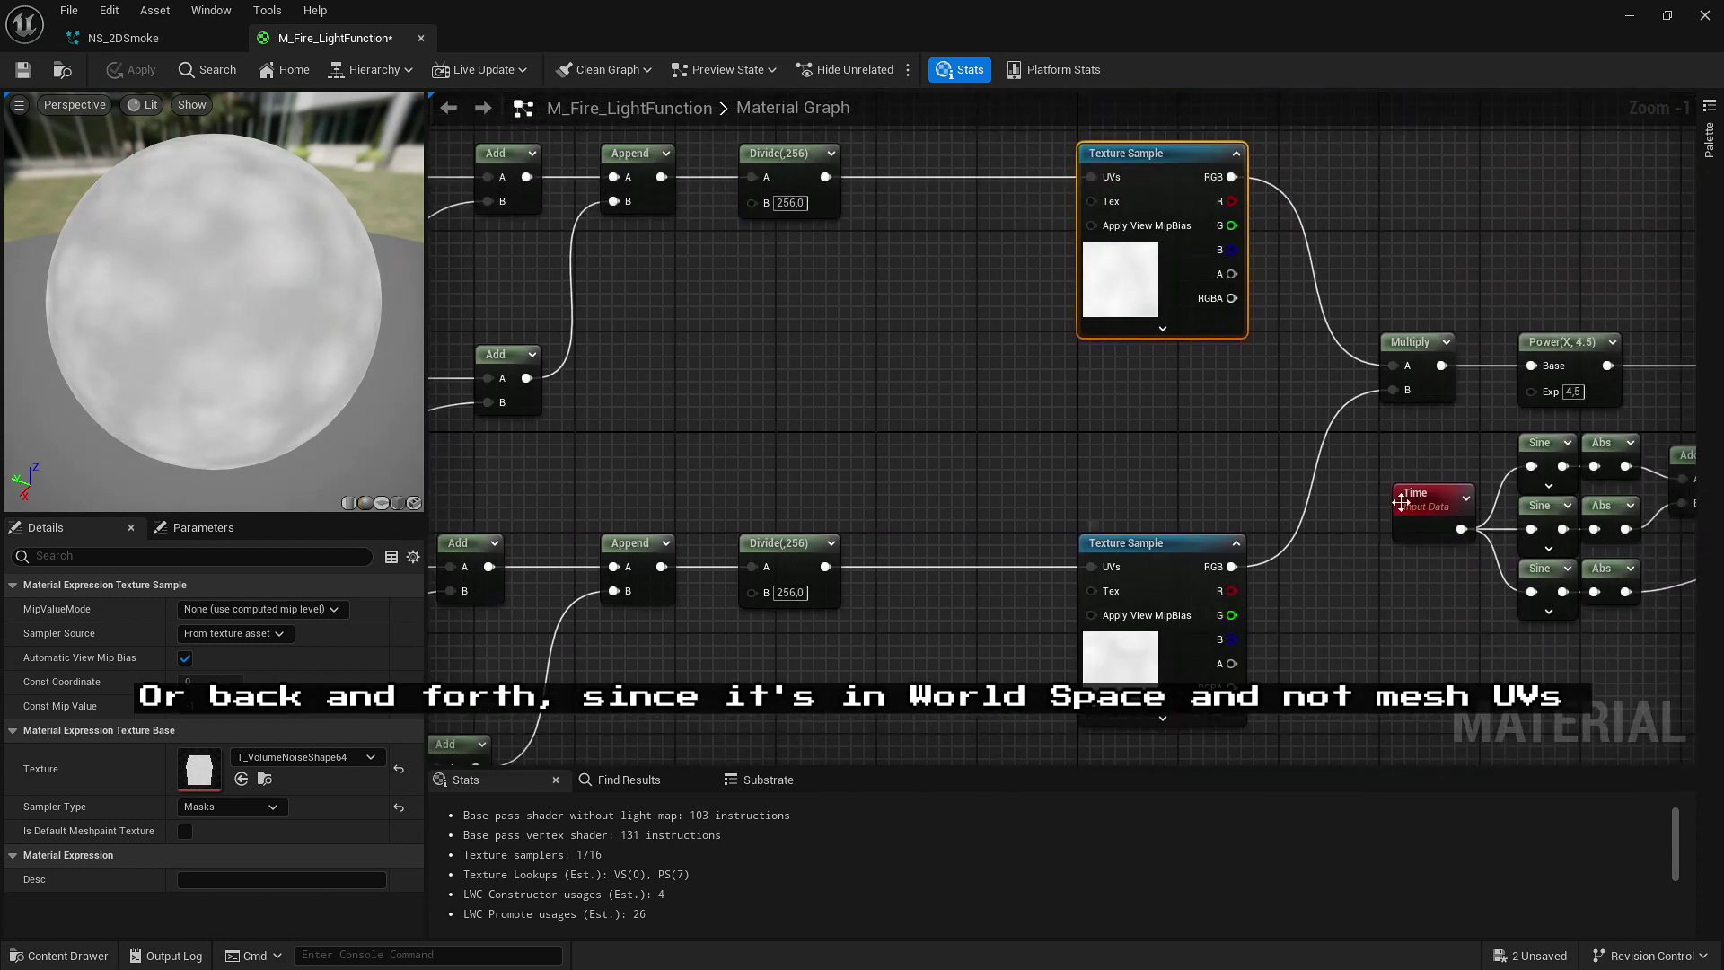
pyautogui.moveTo(713, 485); pyautogui.dragTo(732, 452, button='right')
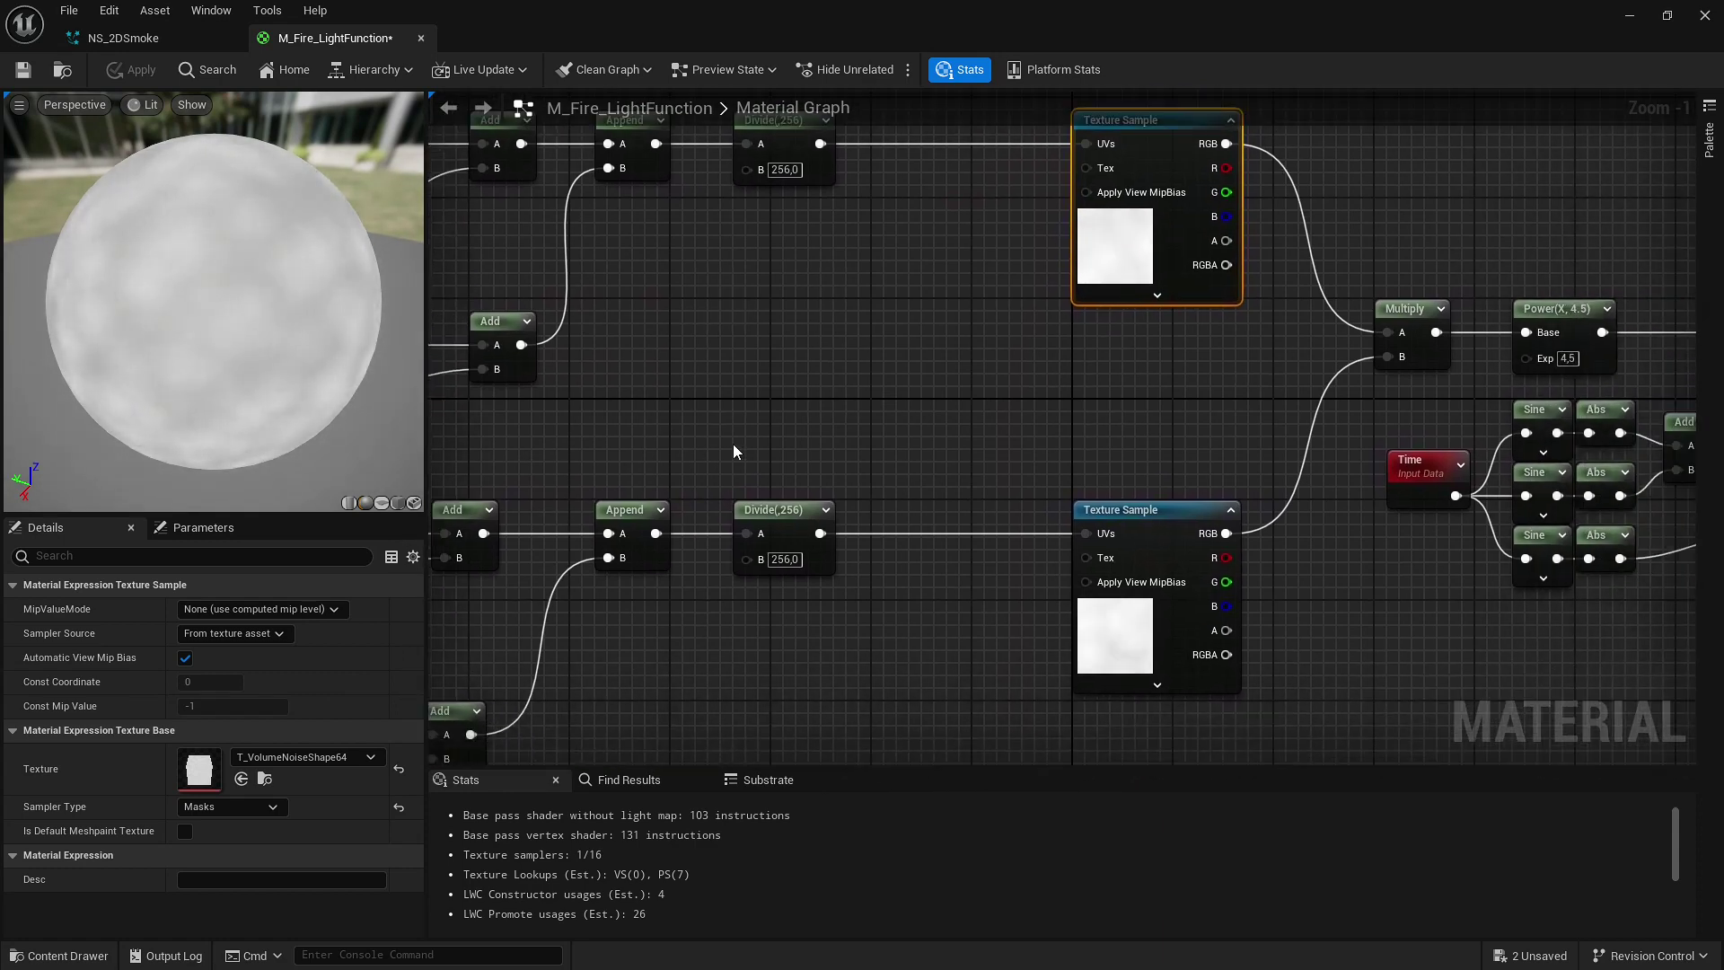
# Inspect the Time-driven flicker branch and check the Period settings of its Sine nodes
pyautogui.moveTo(1155, 446); pyautogui.dragTo(993, 462, button='right')
pyautogui.moveTo(1262, 392); pyautogui.dragTo(1098, 408, button='right')
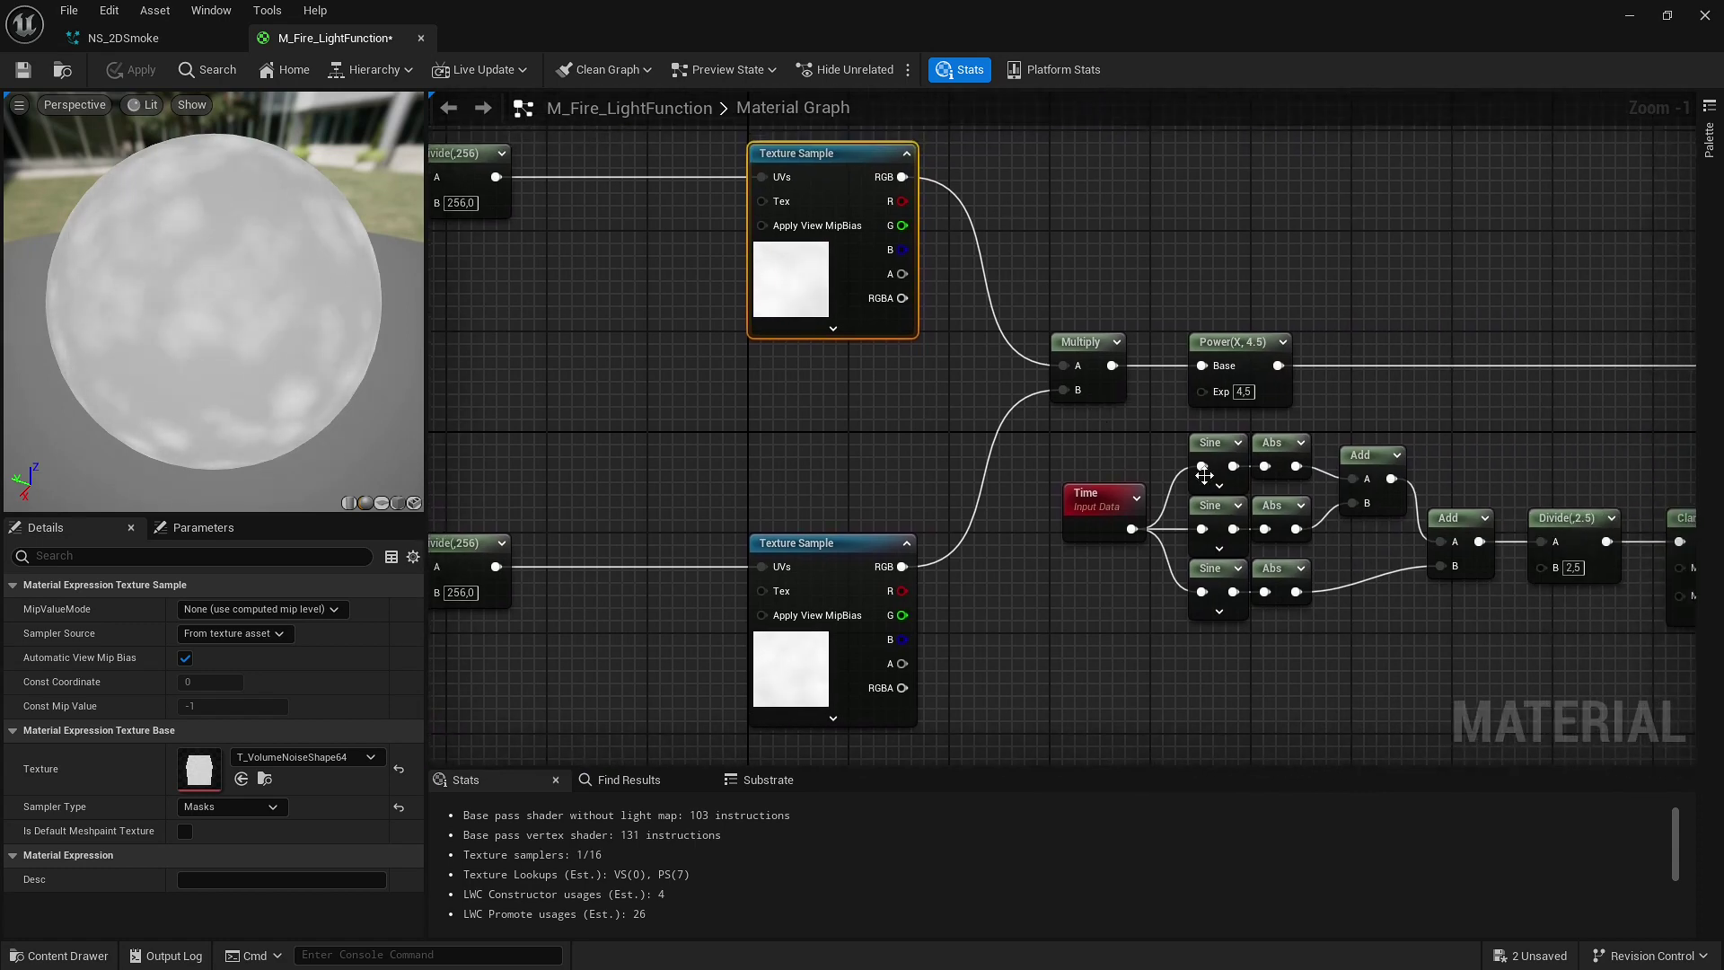
pyautogui.moveTo(1659, 309); pyautogui.dragTo(1243, 288, button='right')
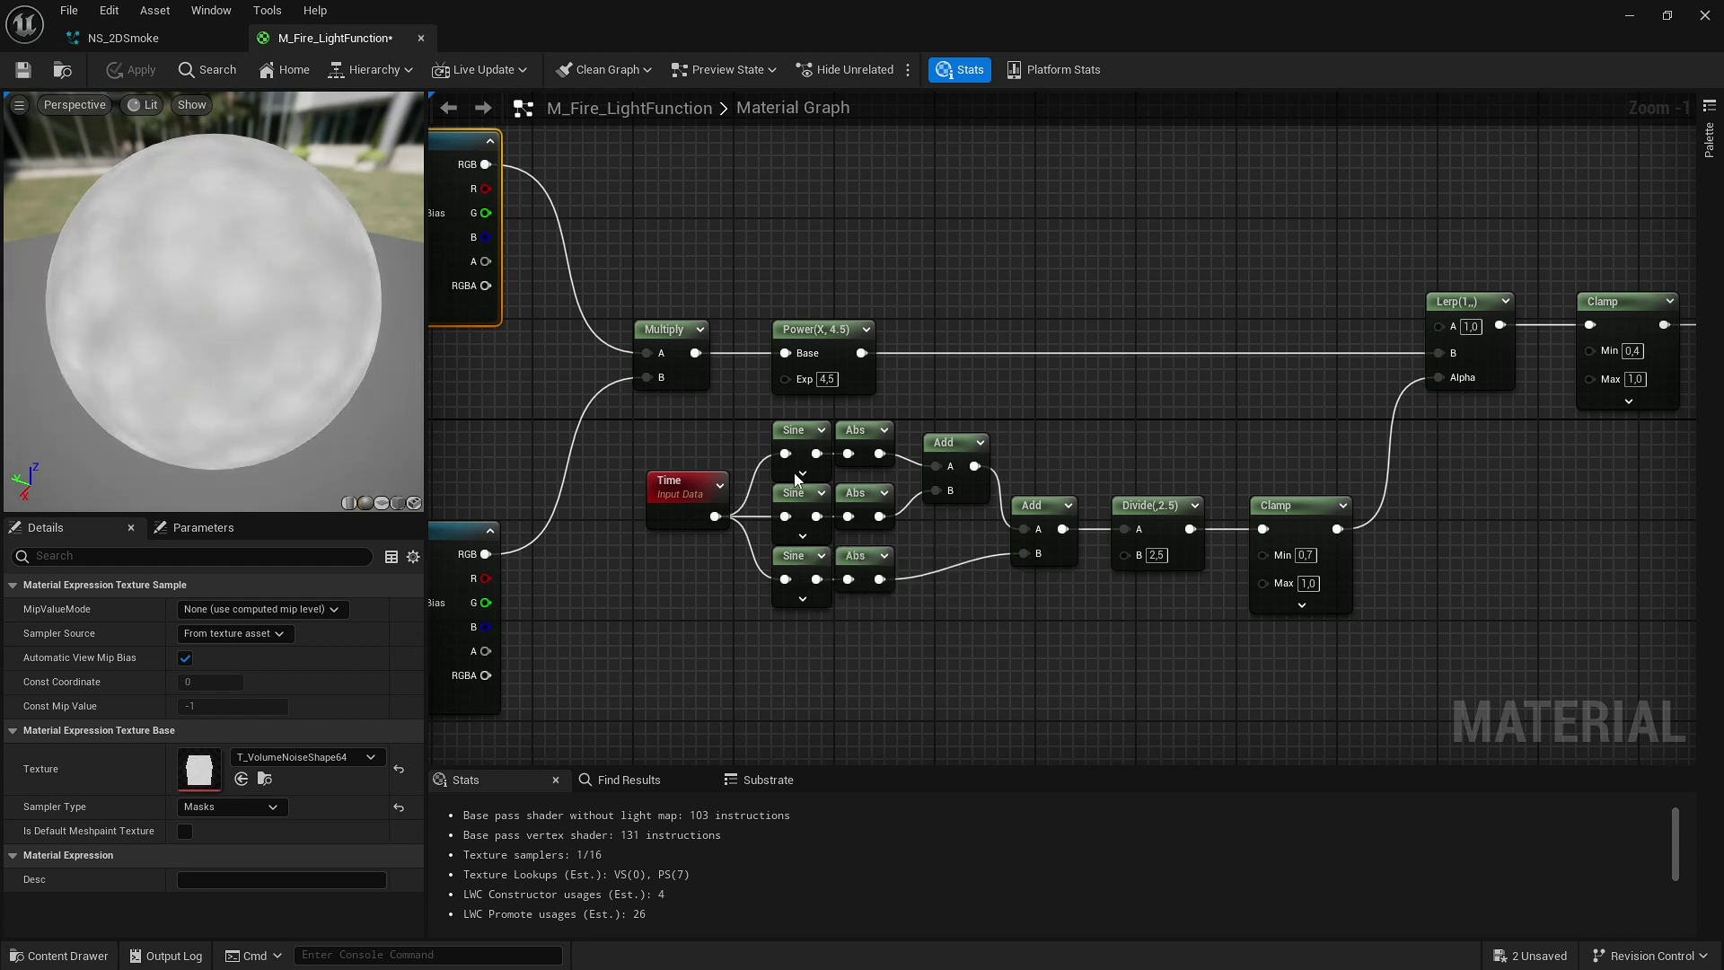
pyautogui.click(792, 573)
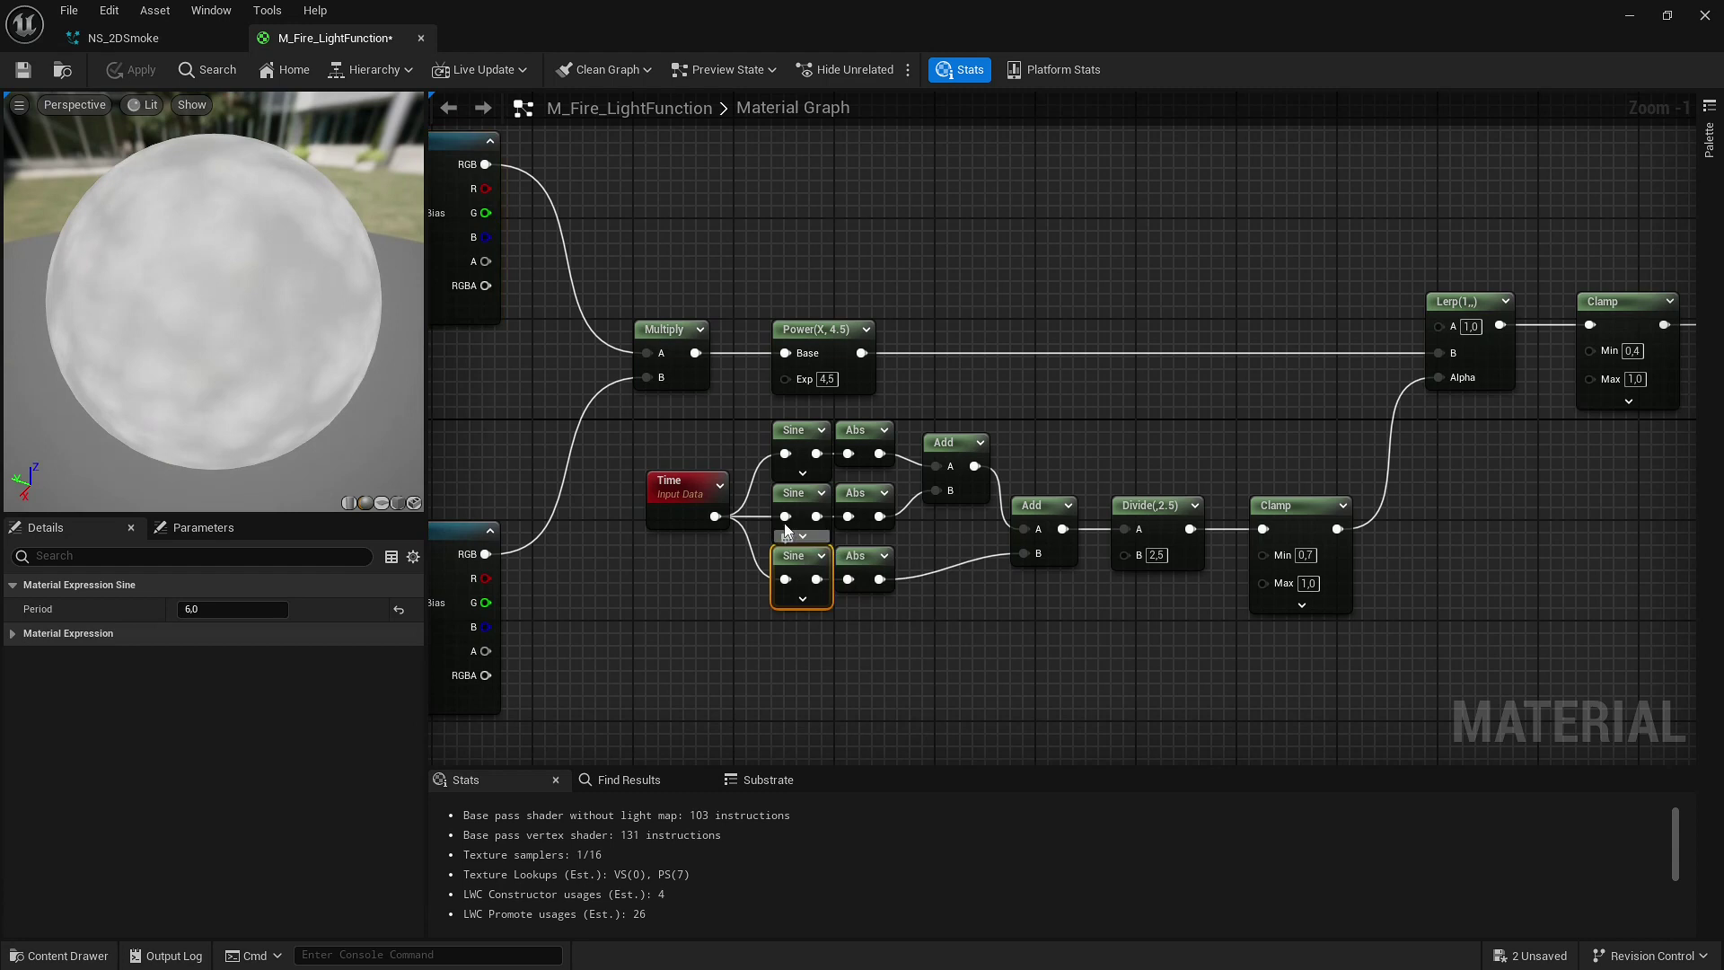
pyautogui.click(790, 444)
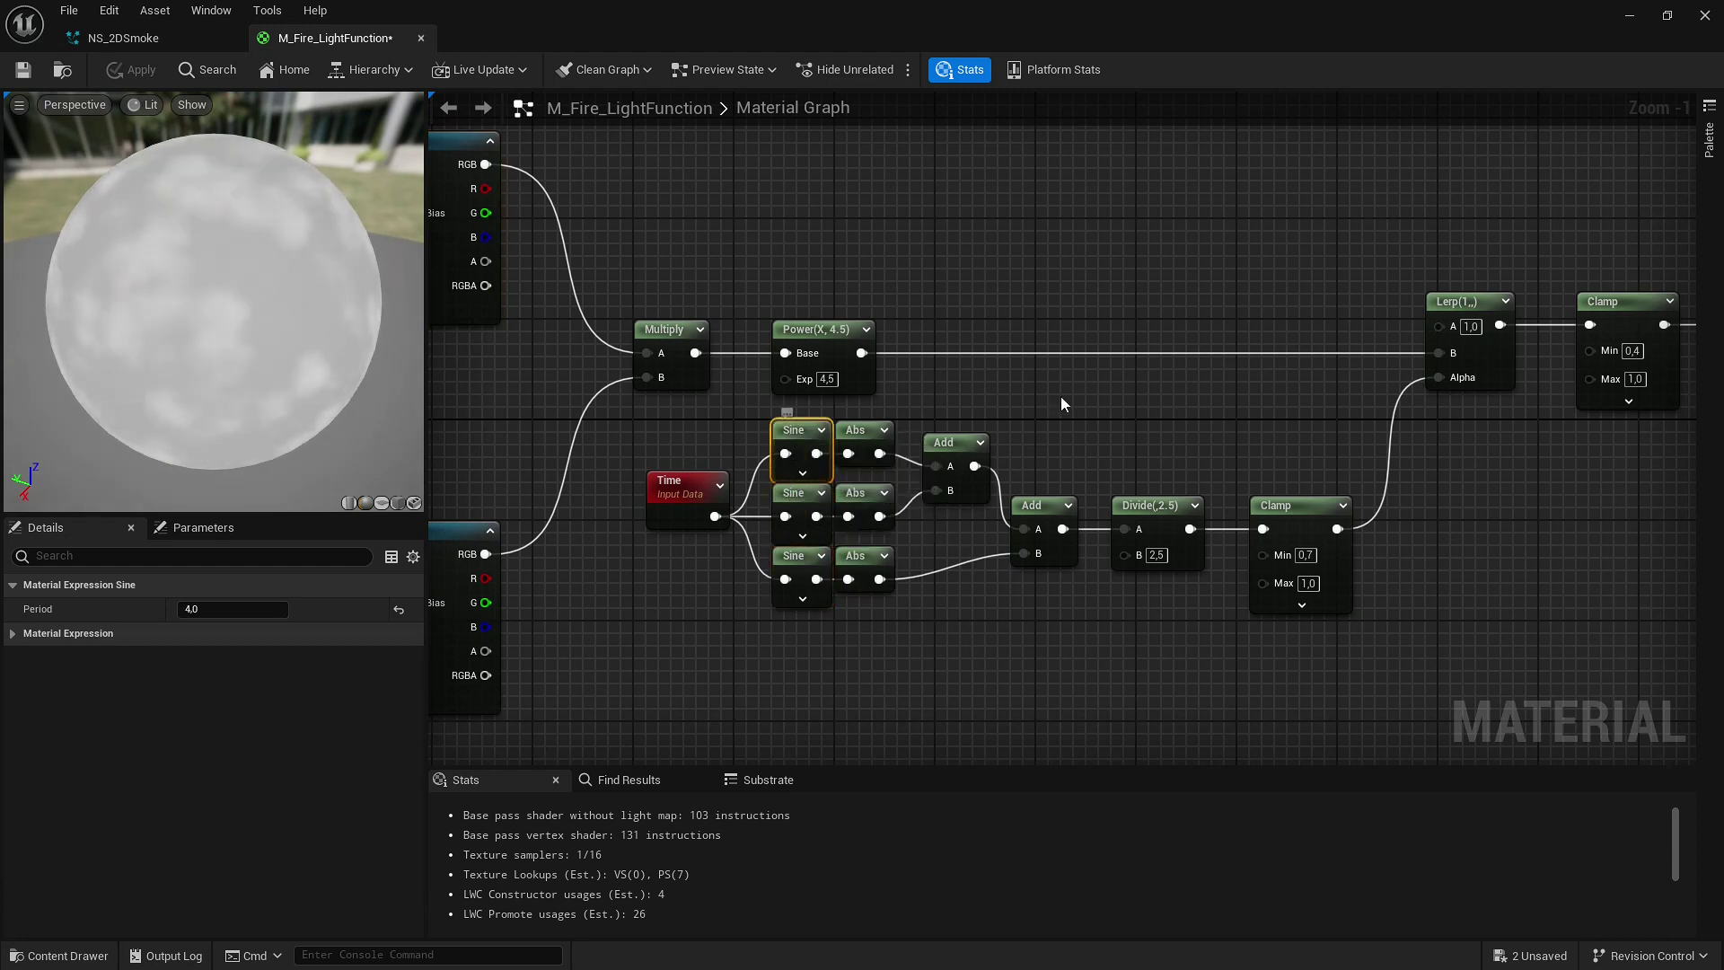
# Examine the moving noise on the preview sphere and the Lerp and Clamp nodes feeding Emissive Color
pyautogui.click(1079, 396)
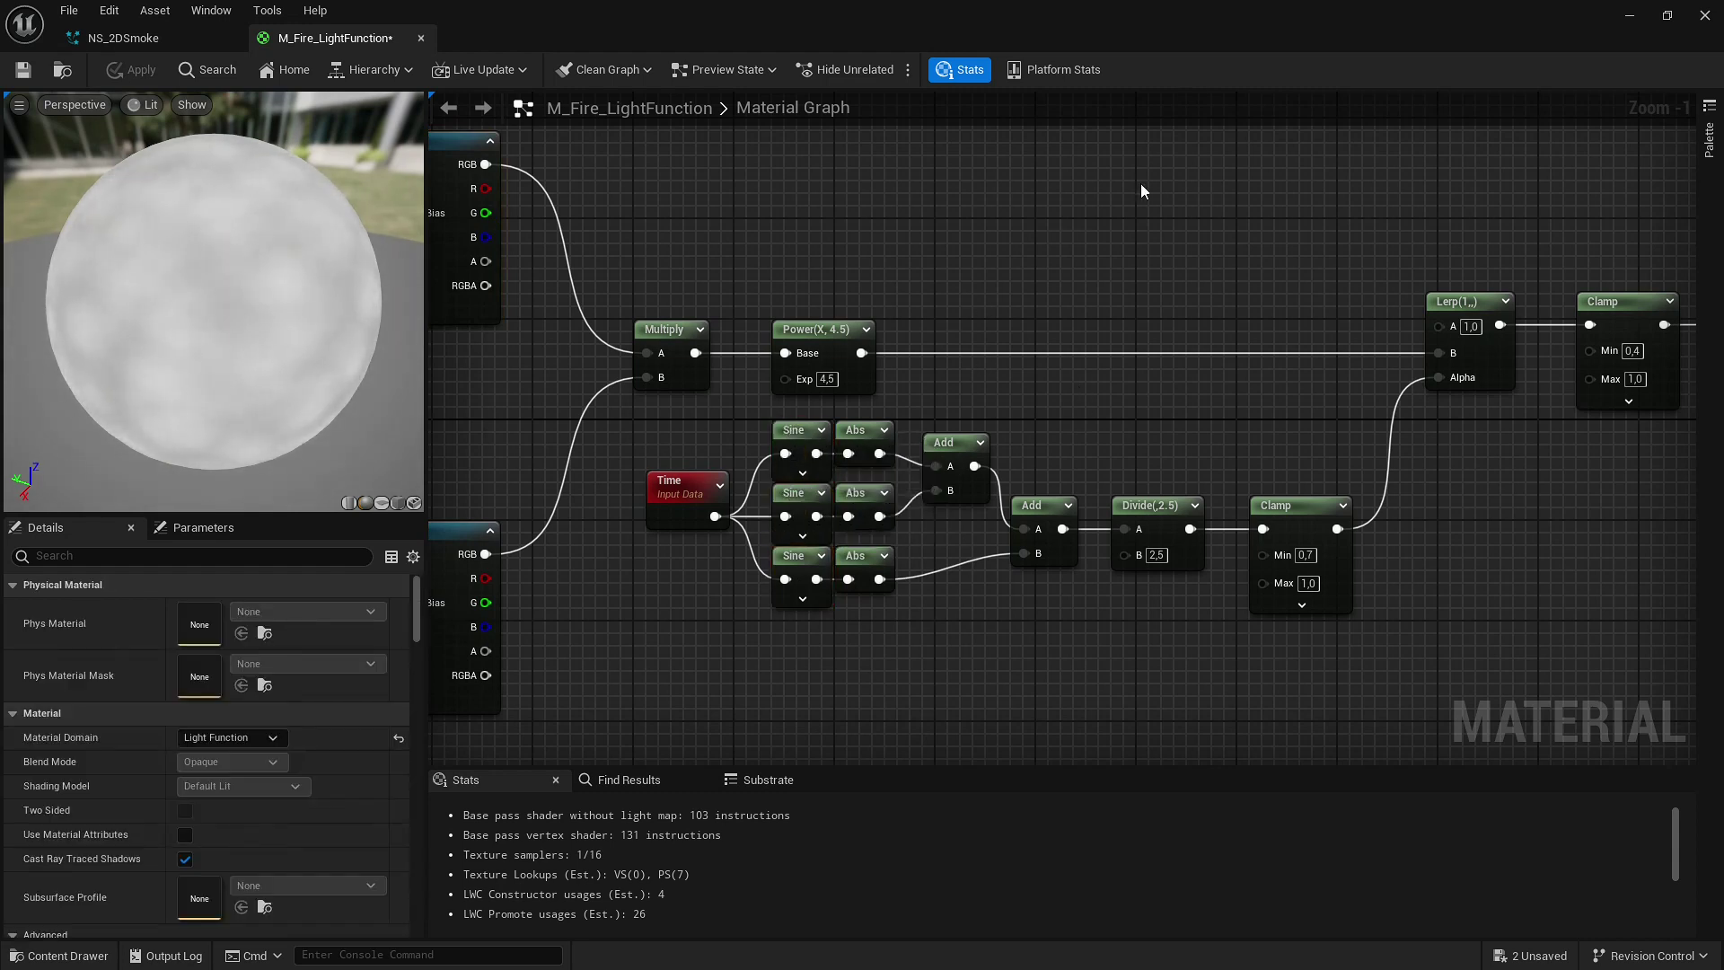
pyautogui.moveTo(359, 341)
pyautogui.mouseDown()
pyautogui.moveTo(305, 341)
pyautogui.moveTo(360, 342)
pyautogui.mouseUp()
pyautogui.moveTo(179, 386); pyautogui.dragTo(167, 386)
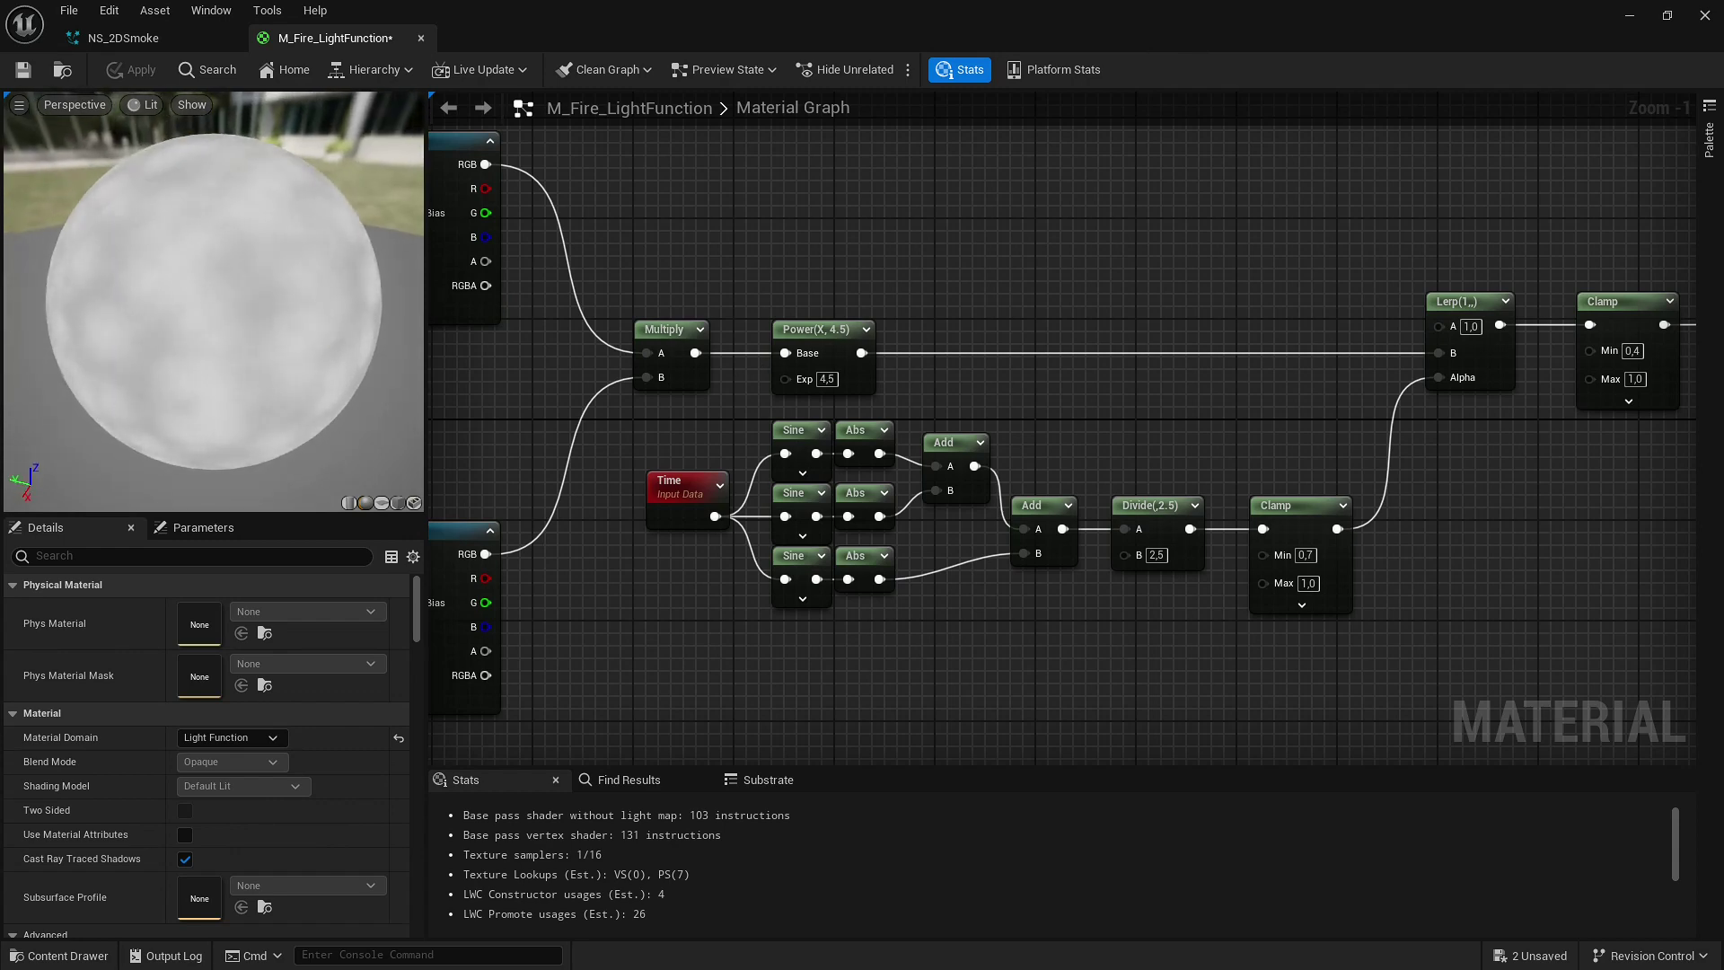
pyautogui.moveTo(1593, 509); pyautogui.dragTo(1054, 489, button='right')
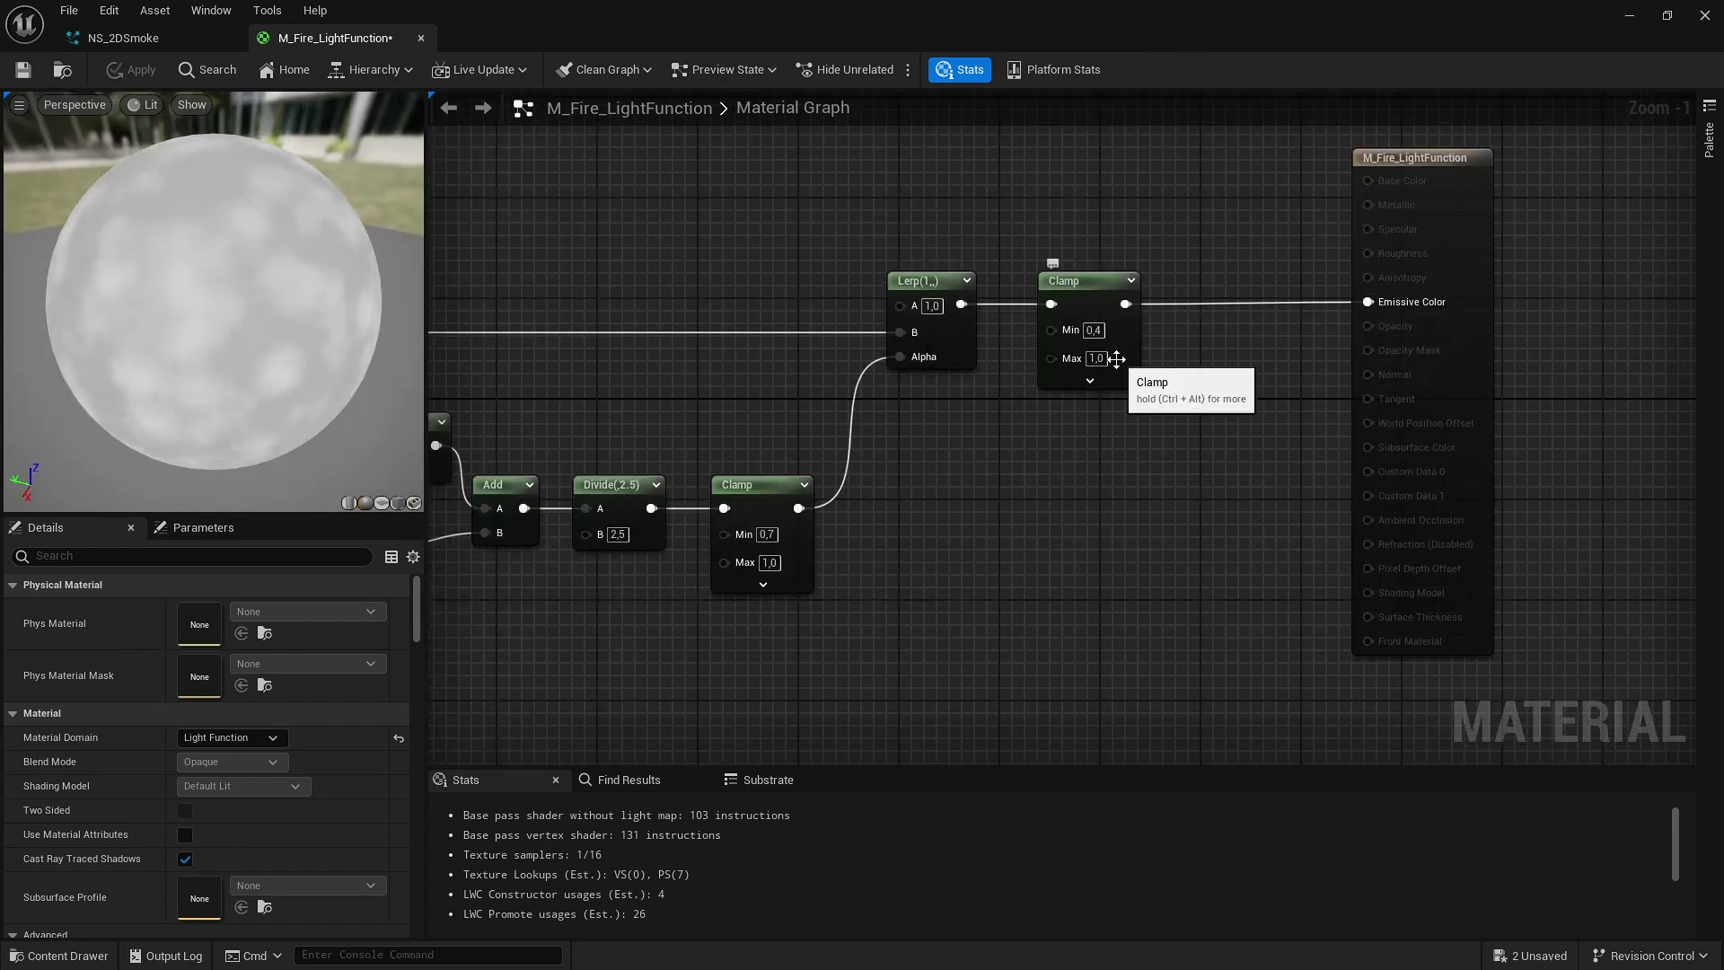
pyautogui.moveTo(247, 276); pyautogui.dragTo(315, 283)
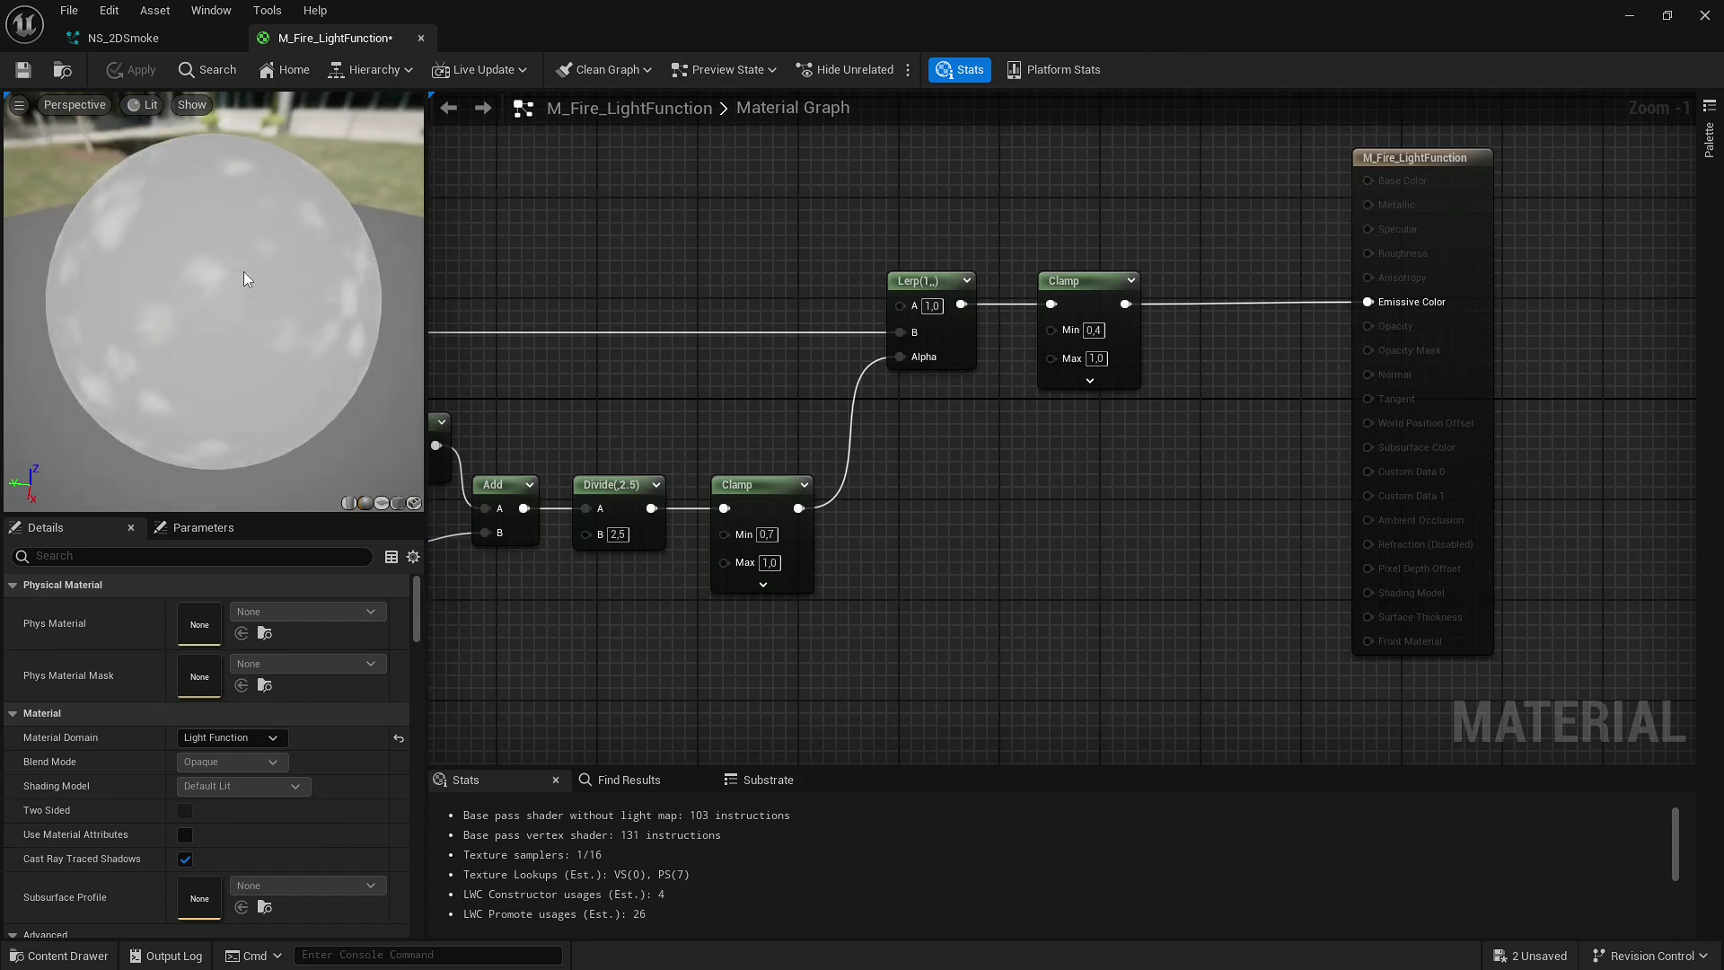
# Uncover the level viewport and examine the flickering light on the cave walls around the 2D bonfire
pyautogui.moveTo(952, 23); pyautogui.dragTo(1160, 773)
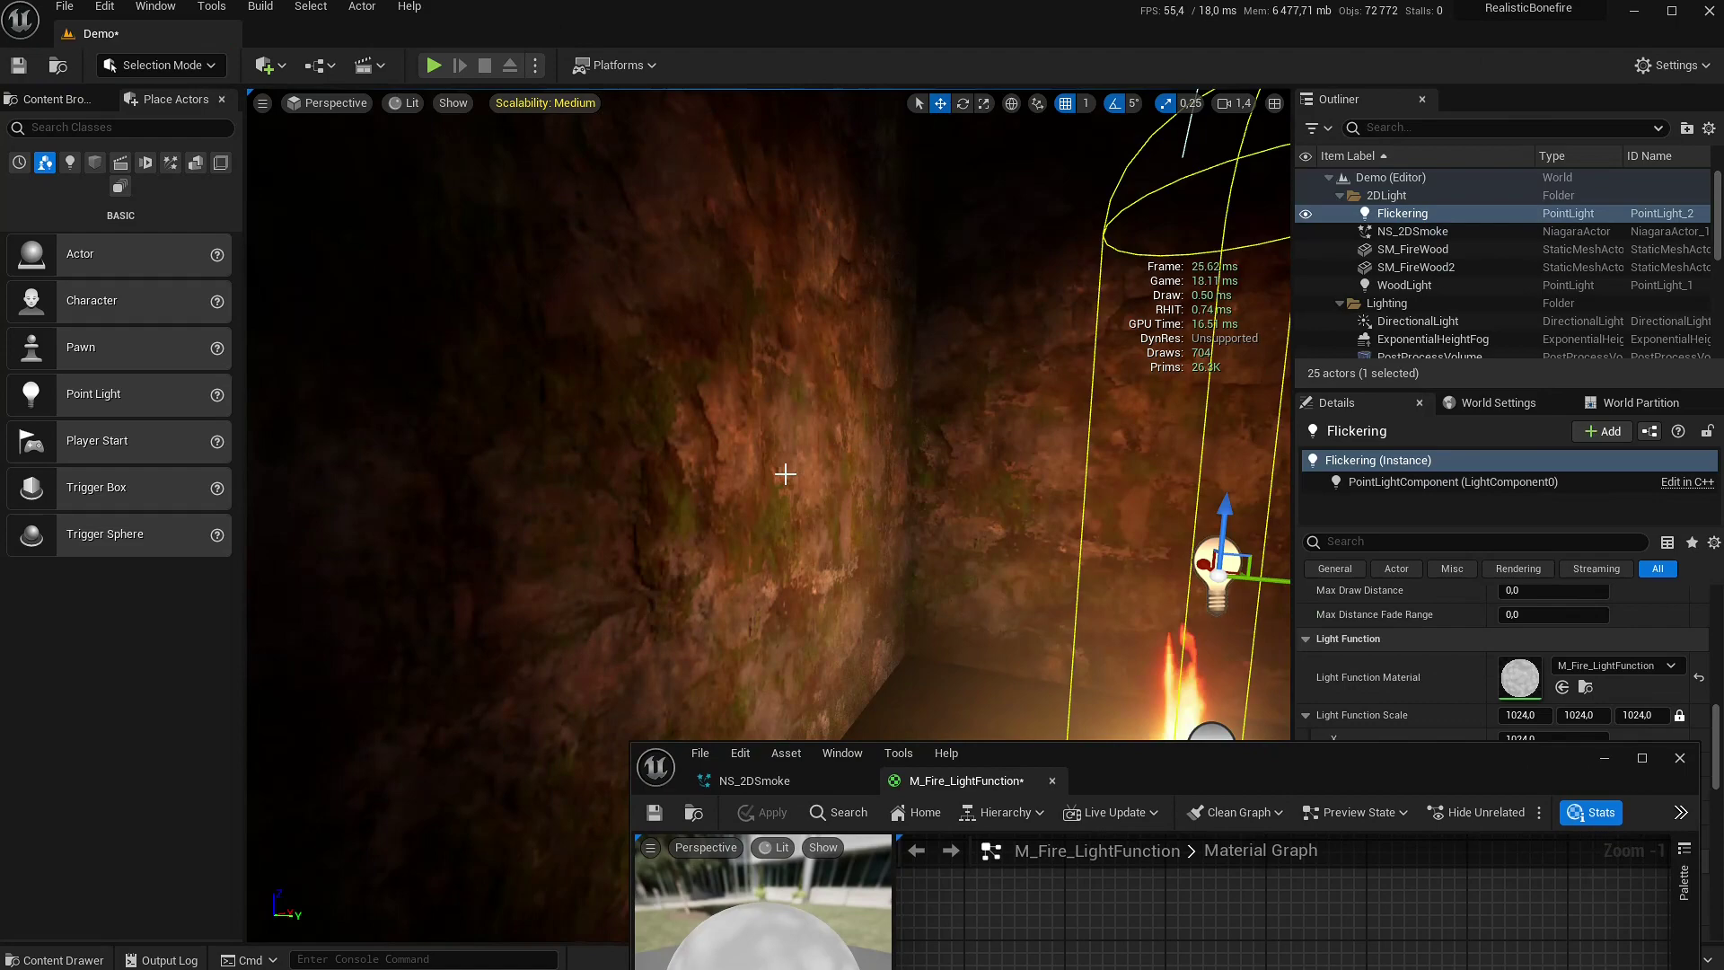
pyautogui.press('f')
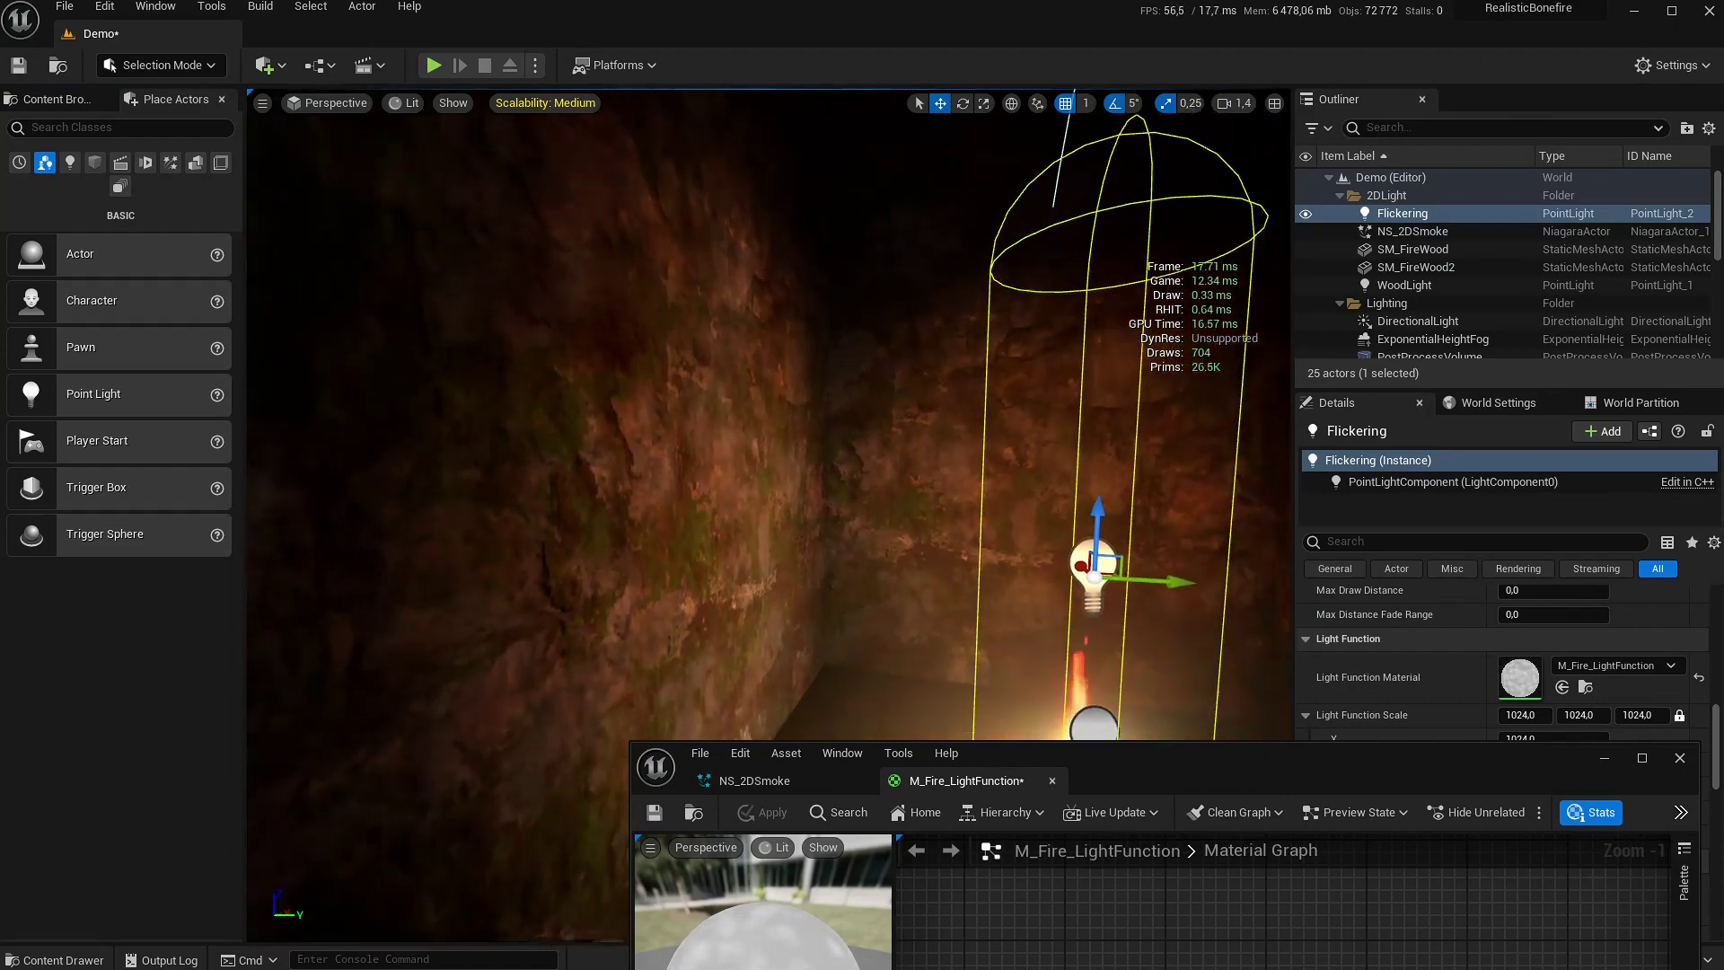
pyautogui.moveTo(769, 503); pyautogui.dragTo(1220, 473, button='right')
pyautogui.press('s')
pyautogui.press('w')
pyautogui.press('s')
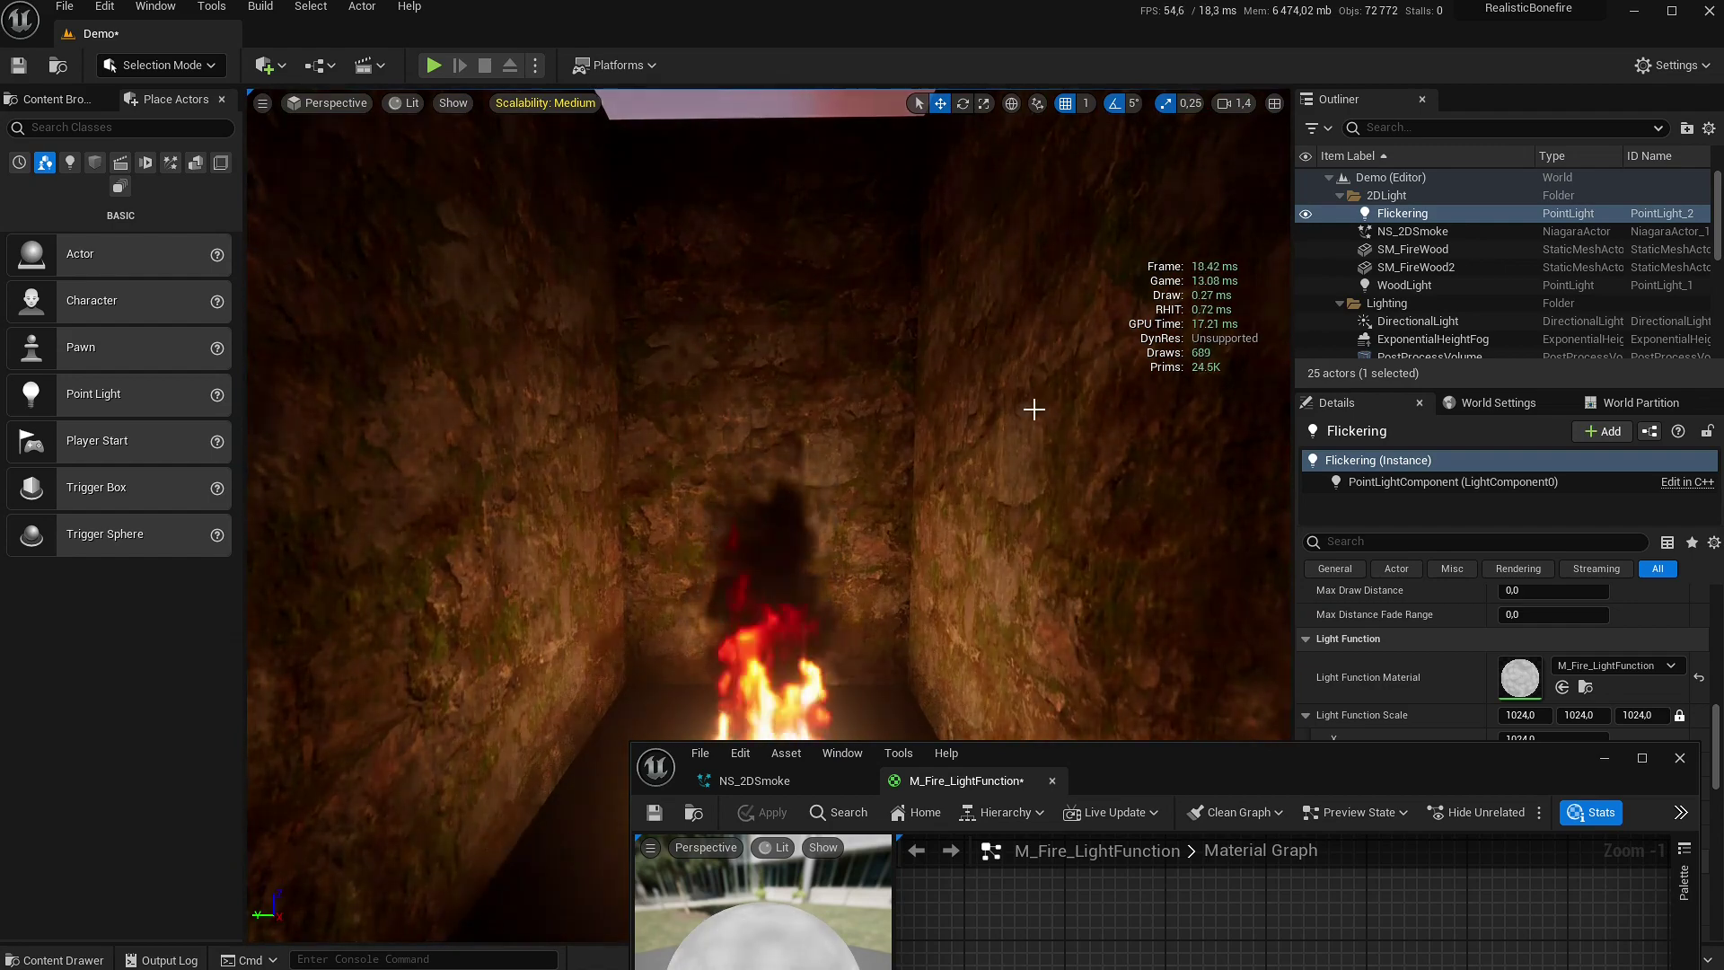
pyautogui.press('f')
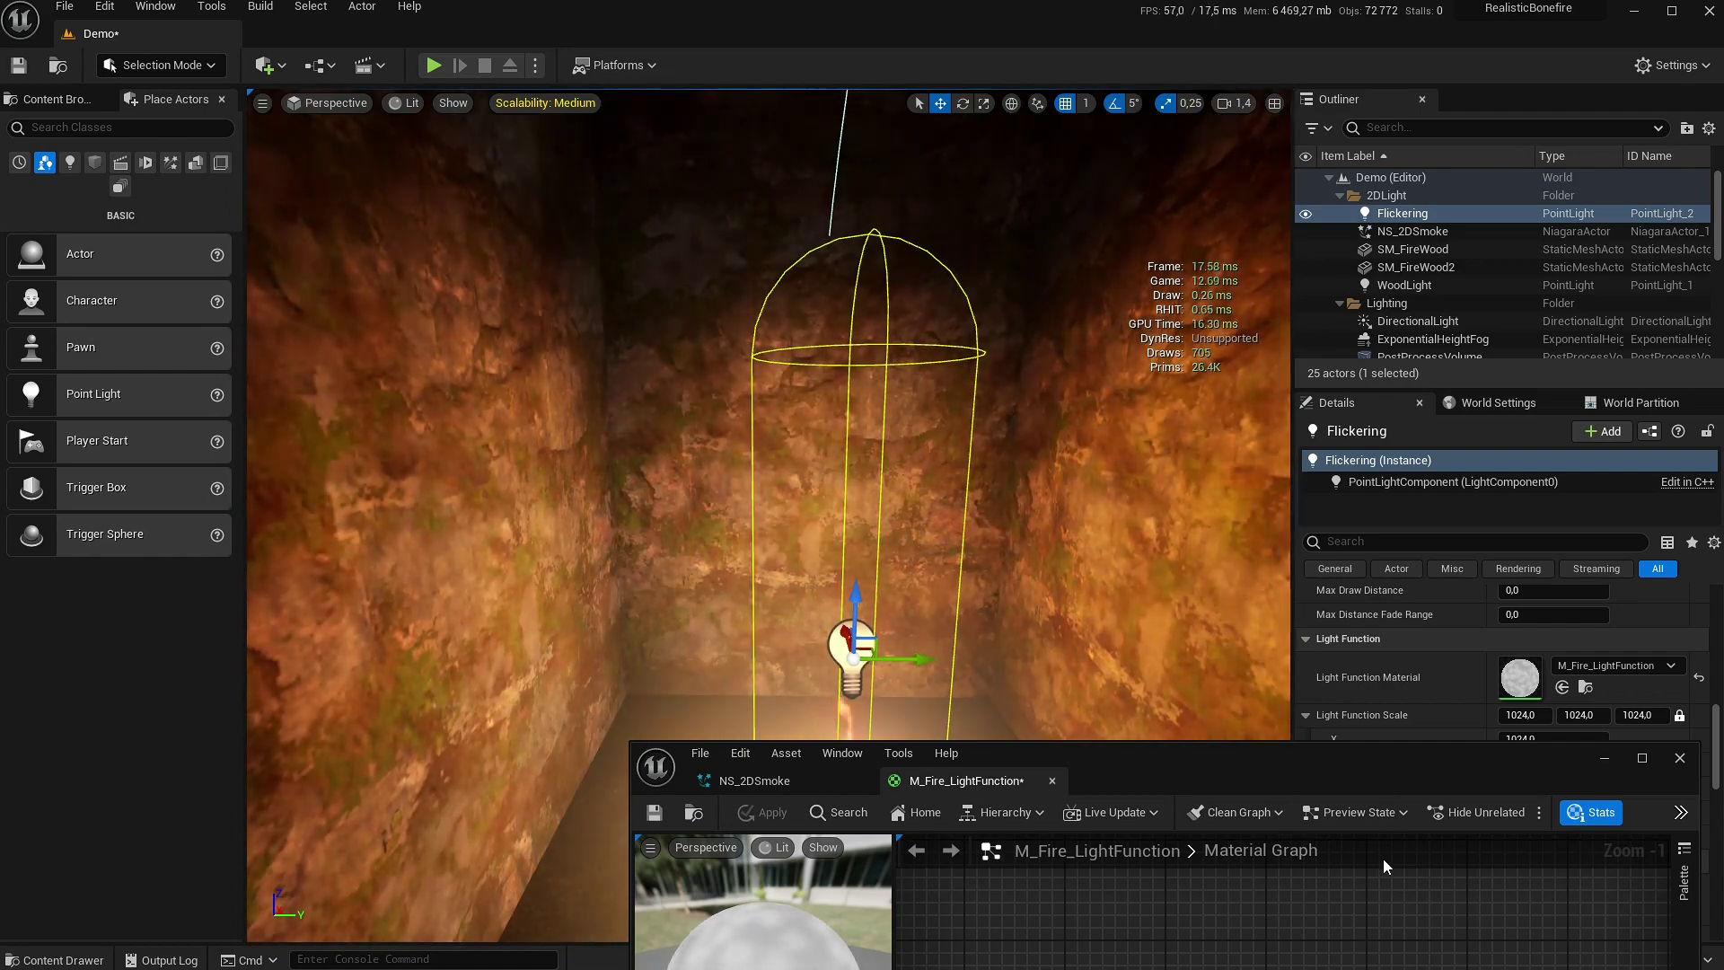
# Maximize the material editor and review the M_Fire_LightFunction graph from the Absolute World Position chains through to the output node
pyautogui.doubleClick(1386, 758)
pyautogui.scroll(1, 783, 485)
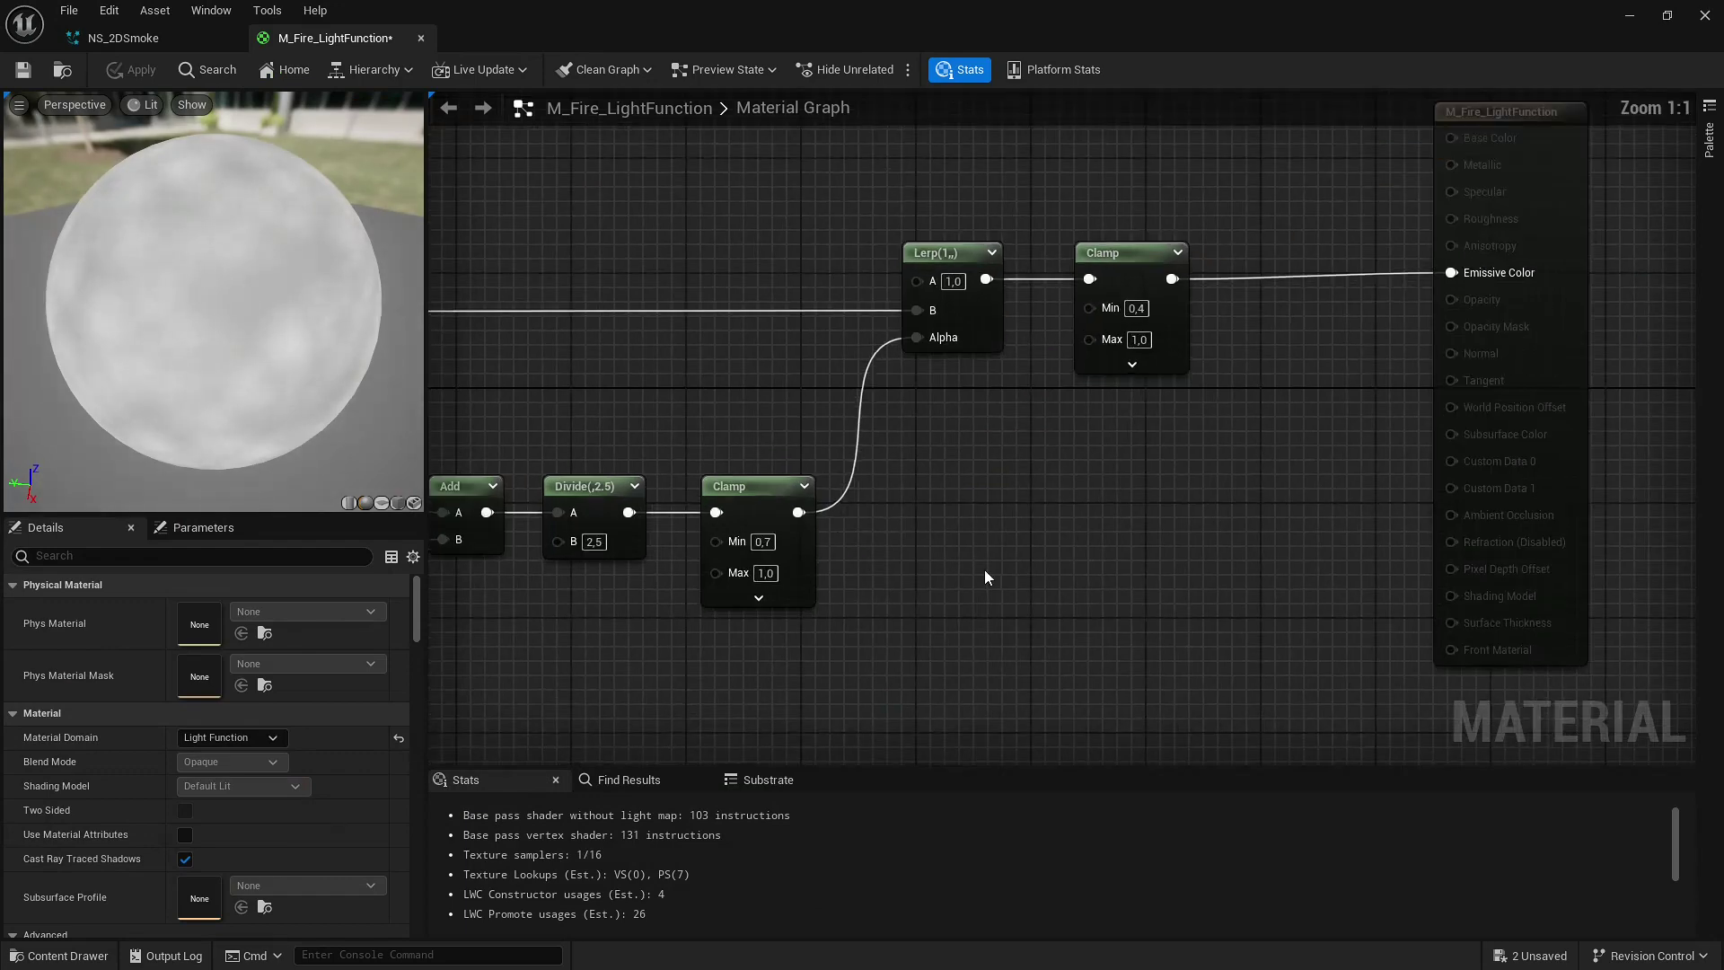
pyautogui.moveTo(985, 576); pyautogui.dragTo(1720, 574, button='right')
pyautogui.moveTo(730, 568); pyautogui.dragTo(1628, 636, button='right')
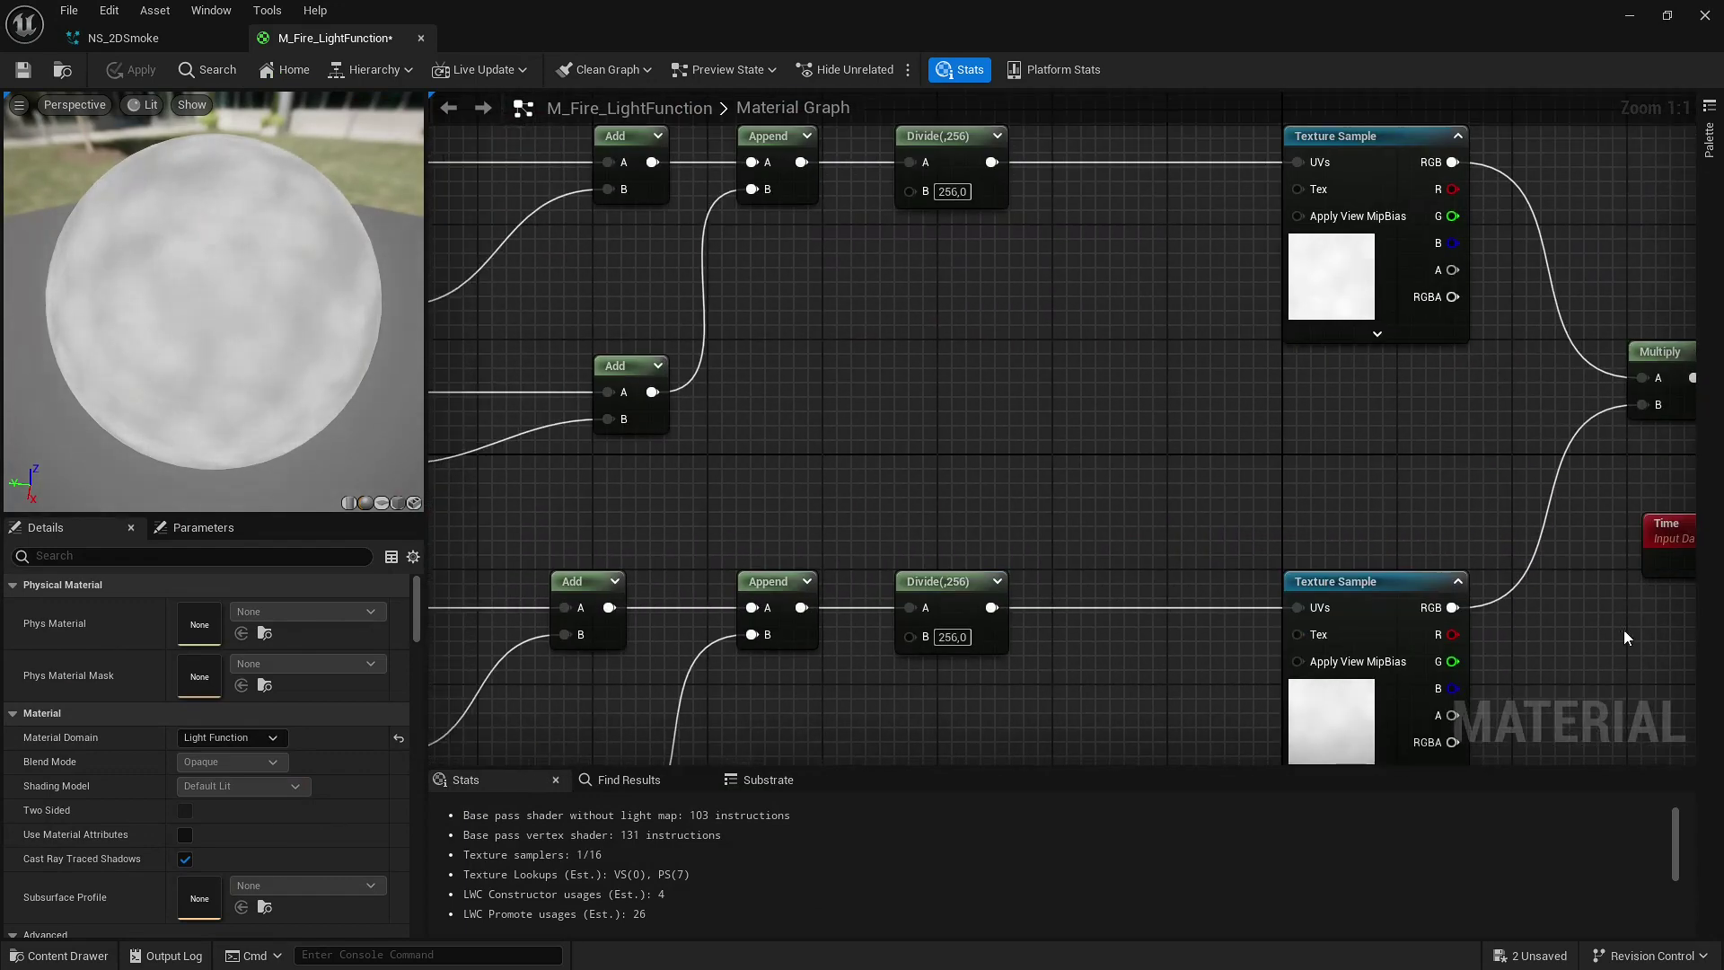
pyautogui.scroll(-1, 816, 530)
pyautogui.moveTo(940, 520); pyautogui.dragTo(1288, 472, button='right')
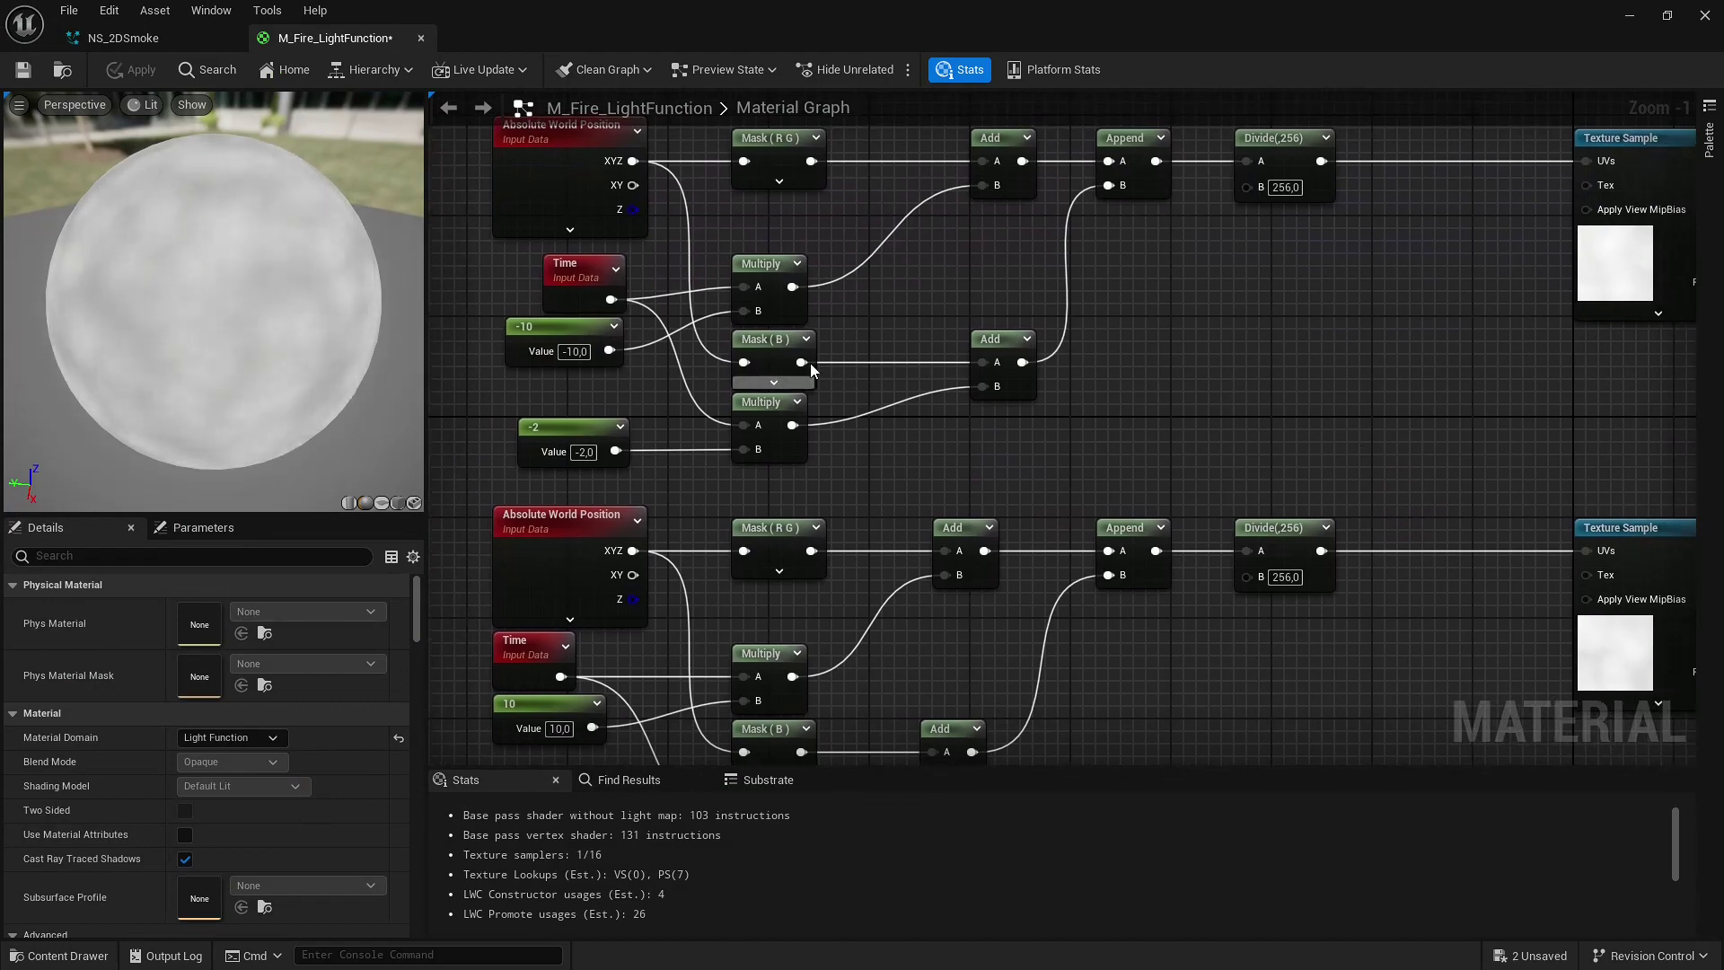
pyautogui.scroll(-2, 1336, 413)
pyautogui.moveTo(1351, 380); pyautogui.dragTo(732, 359, button='right')
pyautogui.moveTo(1255, 387); pyautogui.dragTo(751, 419, button='right')
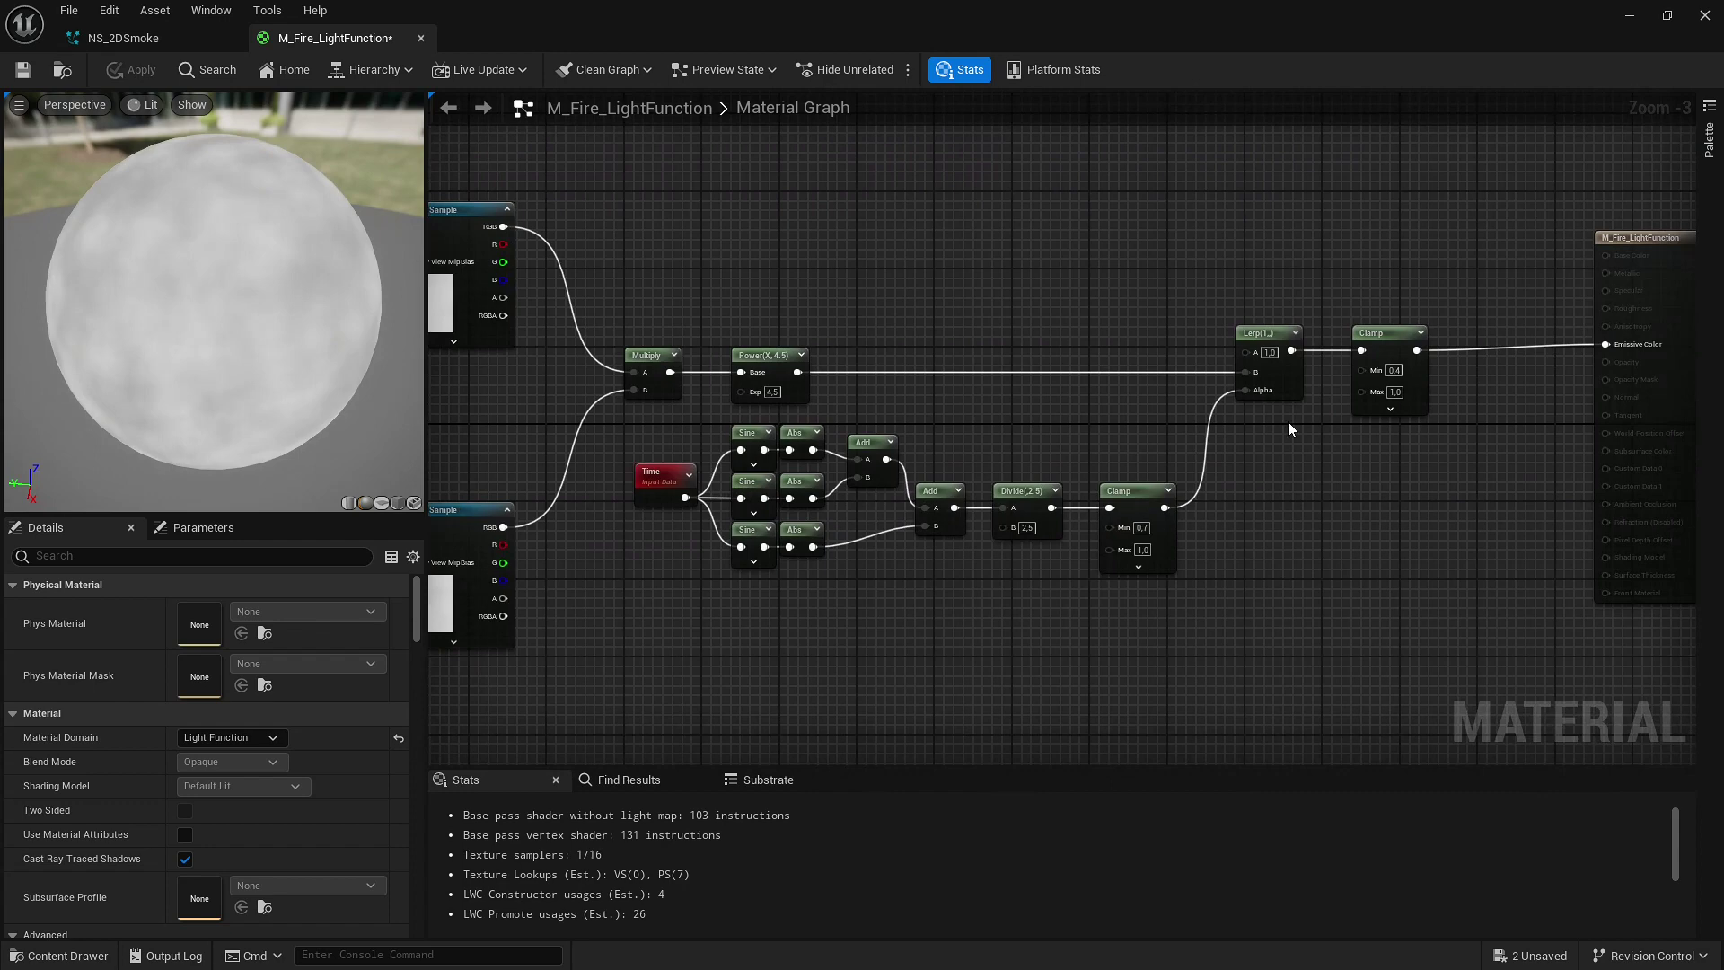
# Inspect the Period settings of the three Sine nodes driven by Time
pyautogui.scroll(2, 1290, 429)
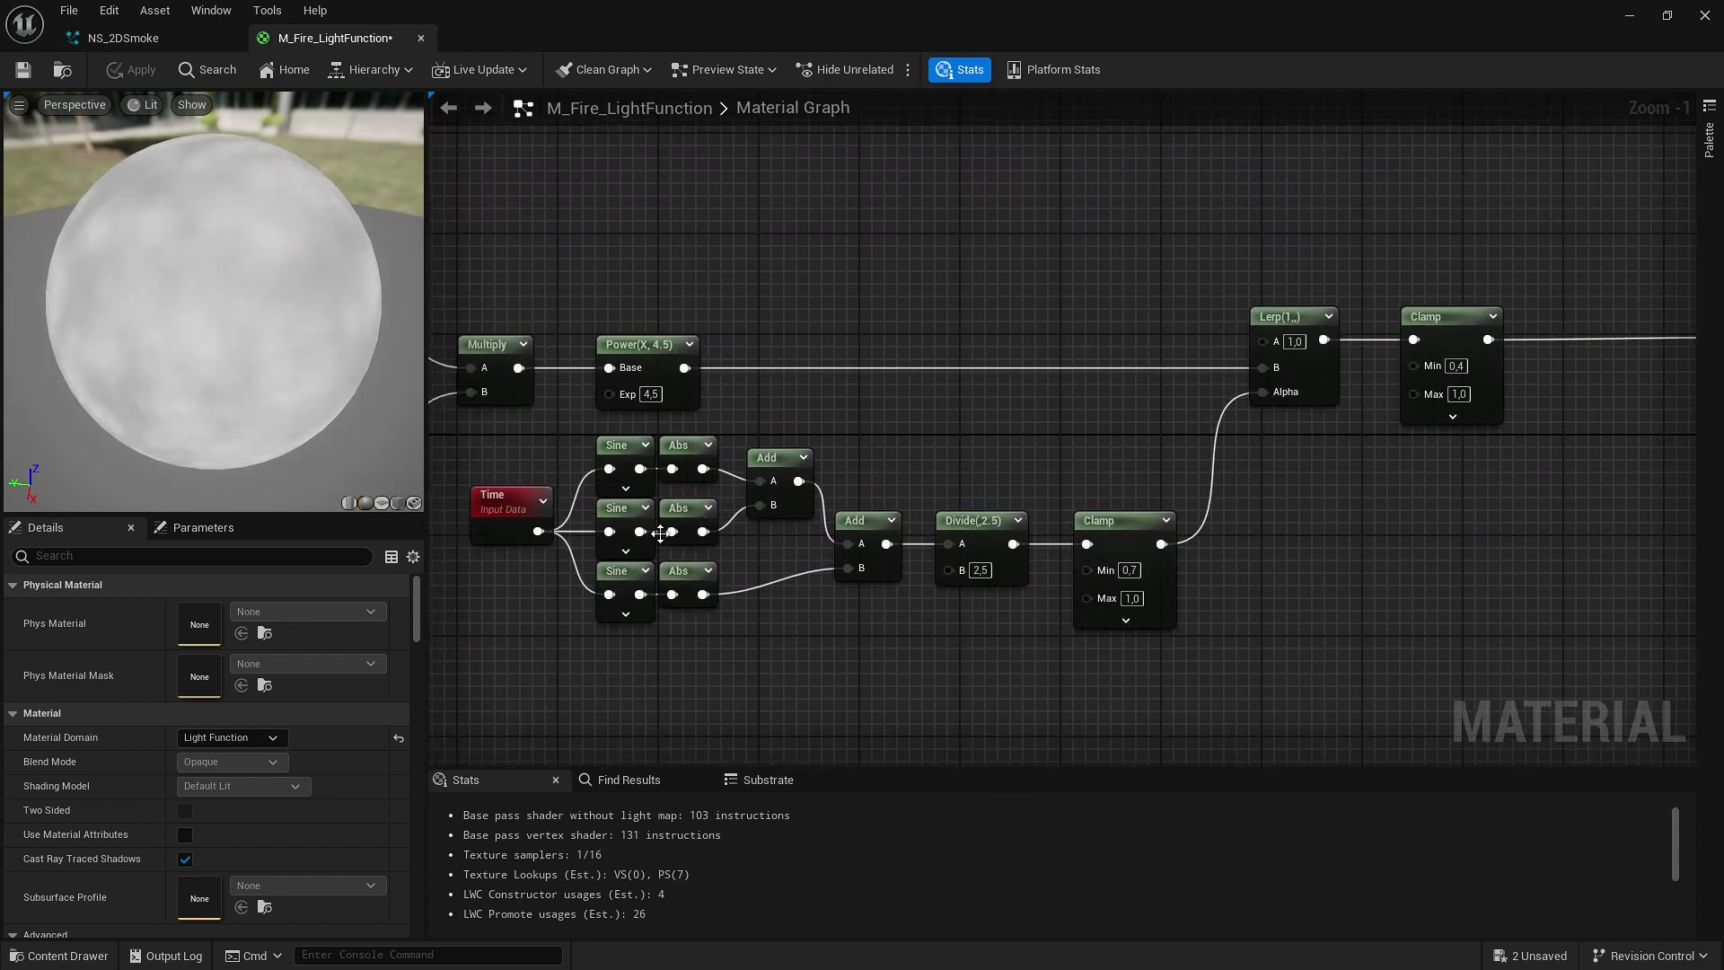
pyautogui.click(635, 512)
pyautogui.moveTo(927, 419); pyautogui.dragTo(1313, 422, button='right')
pyautogui.scroll(1, 1006, 474)
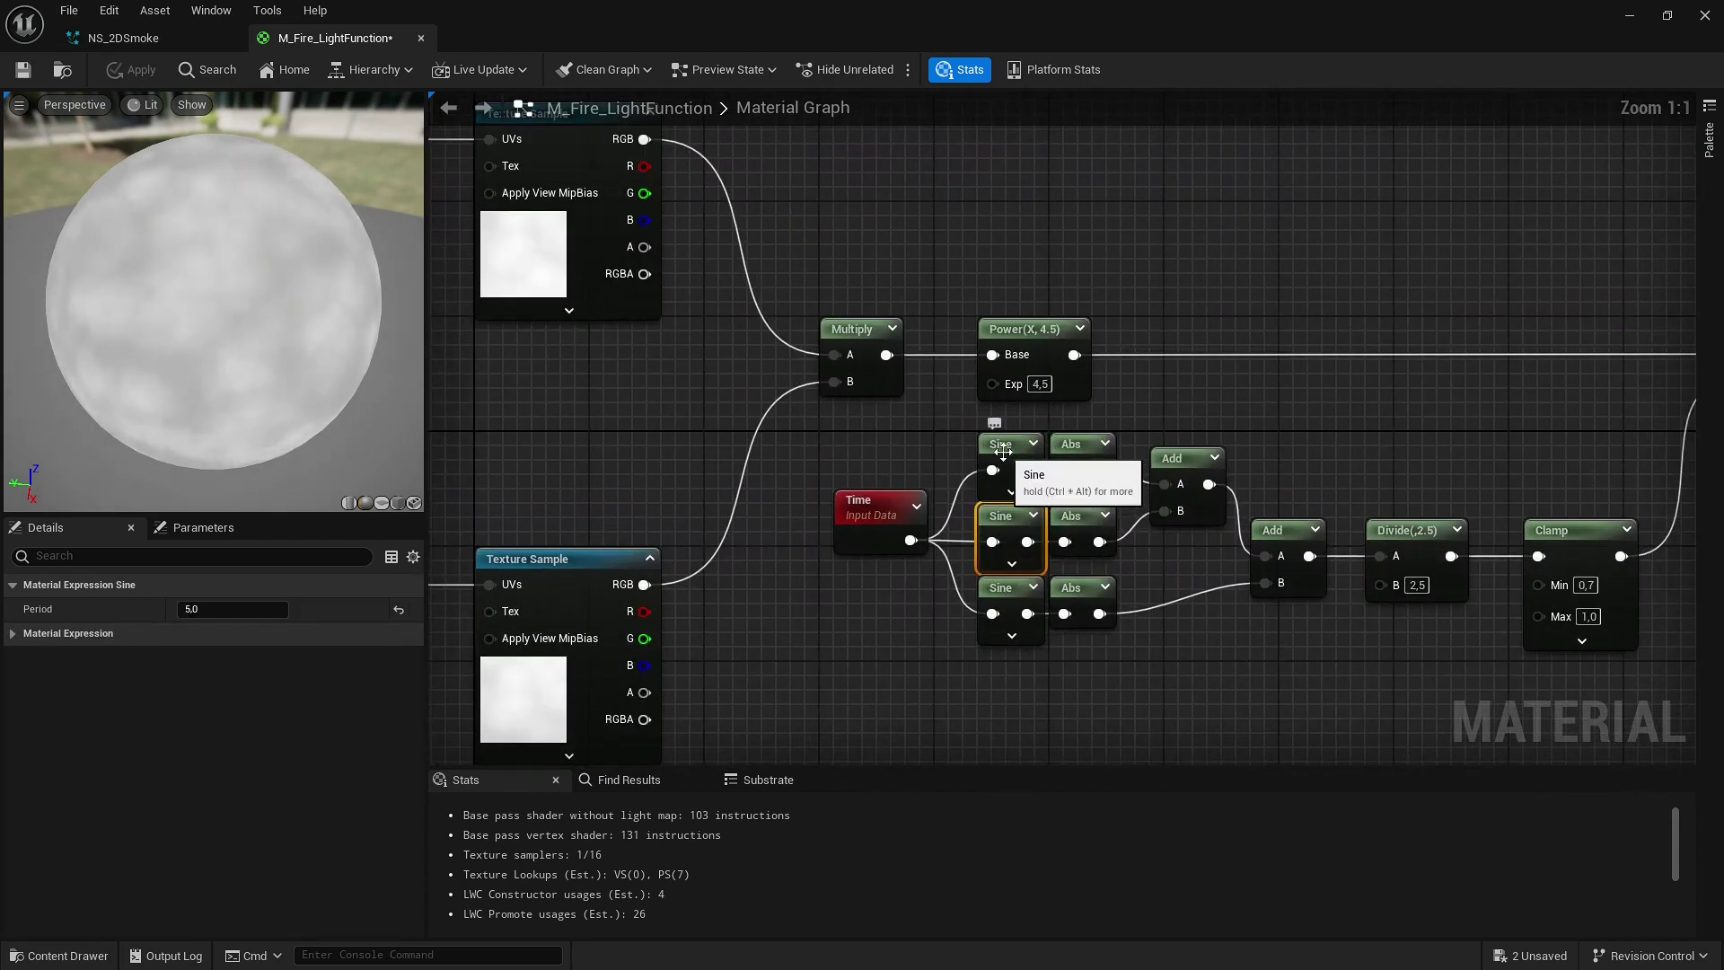
pyautogui.click(1003, 452)
pyautogui.press('Return')
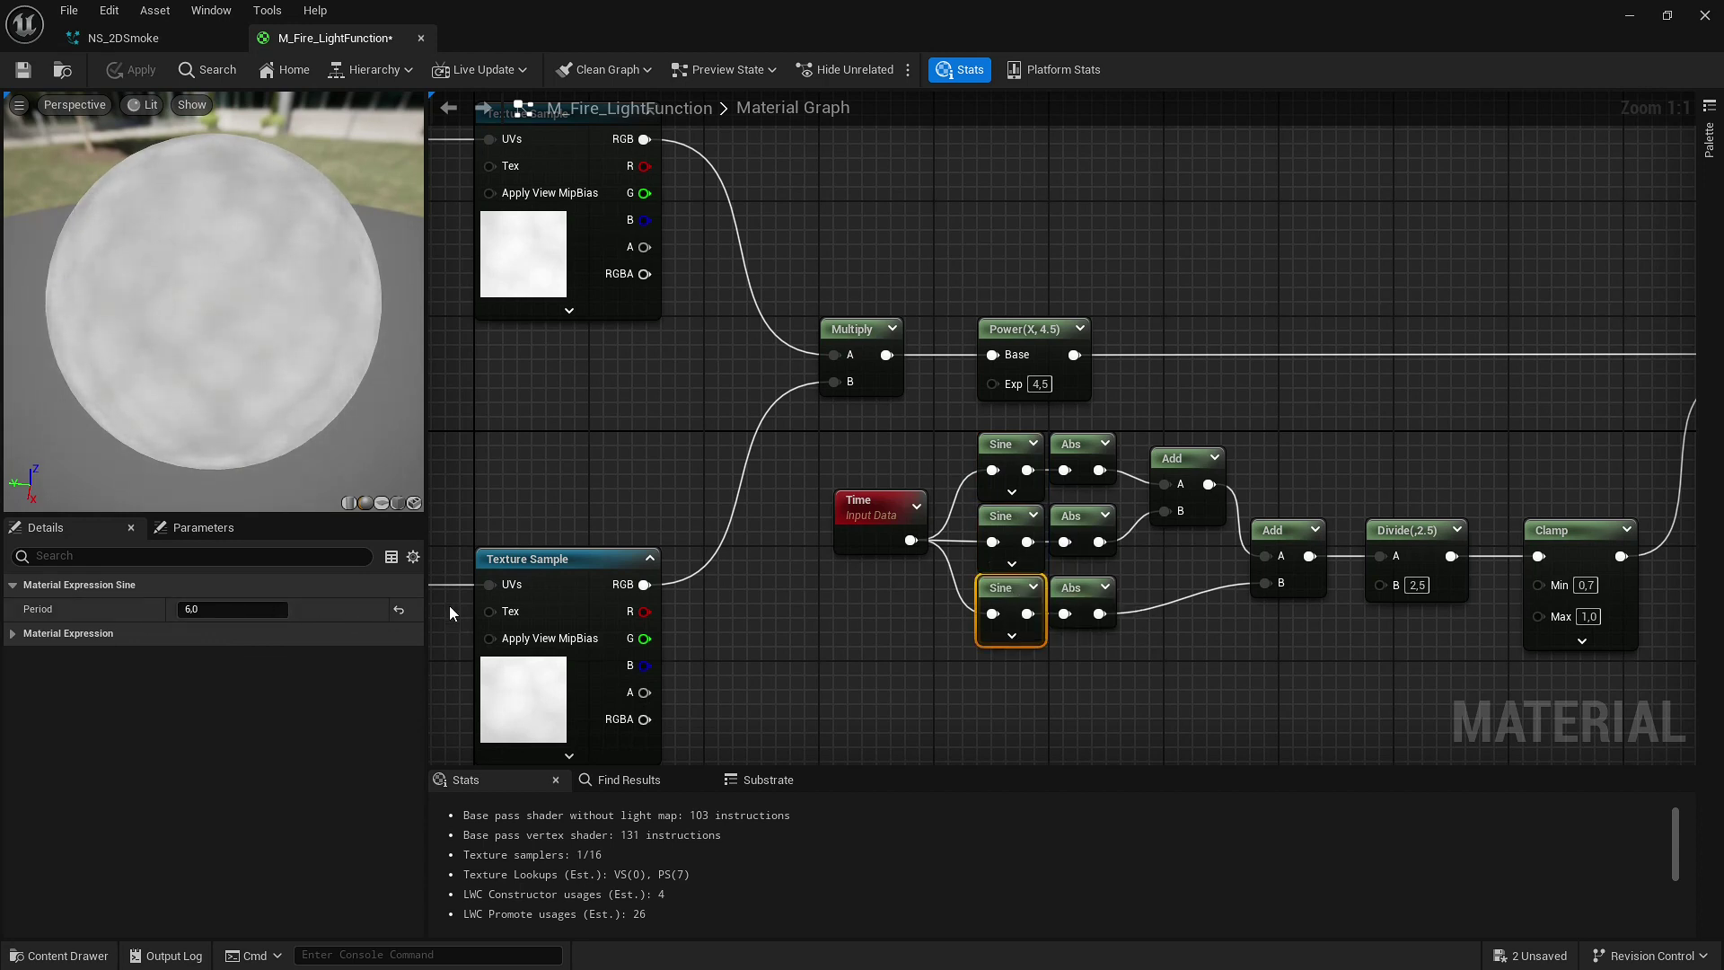
# Examine how the Add, Divide and Clamp nodes combine the three sine waves into the Lerp Alpha input
pyautogui.moveTo(1122, 452); pyautogui.dragTo(935, 478, button='right')
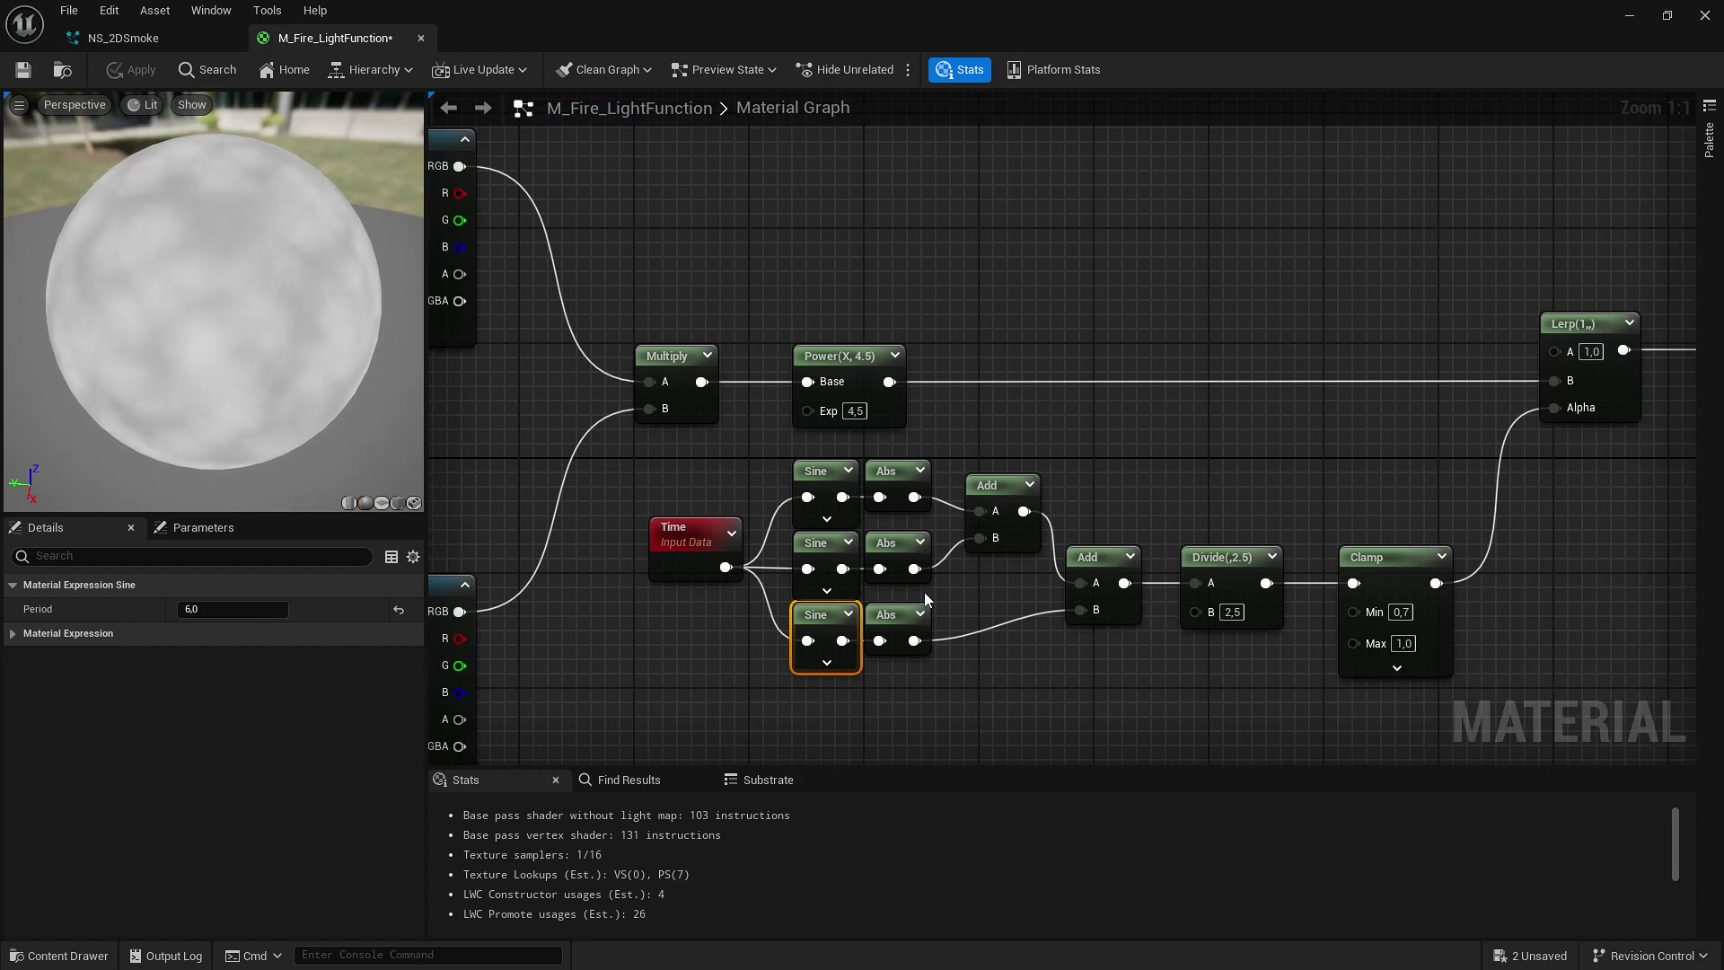
pyautogui.moveTo(1002, 551); pyautogui.dragTo(940, 536, button='right')
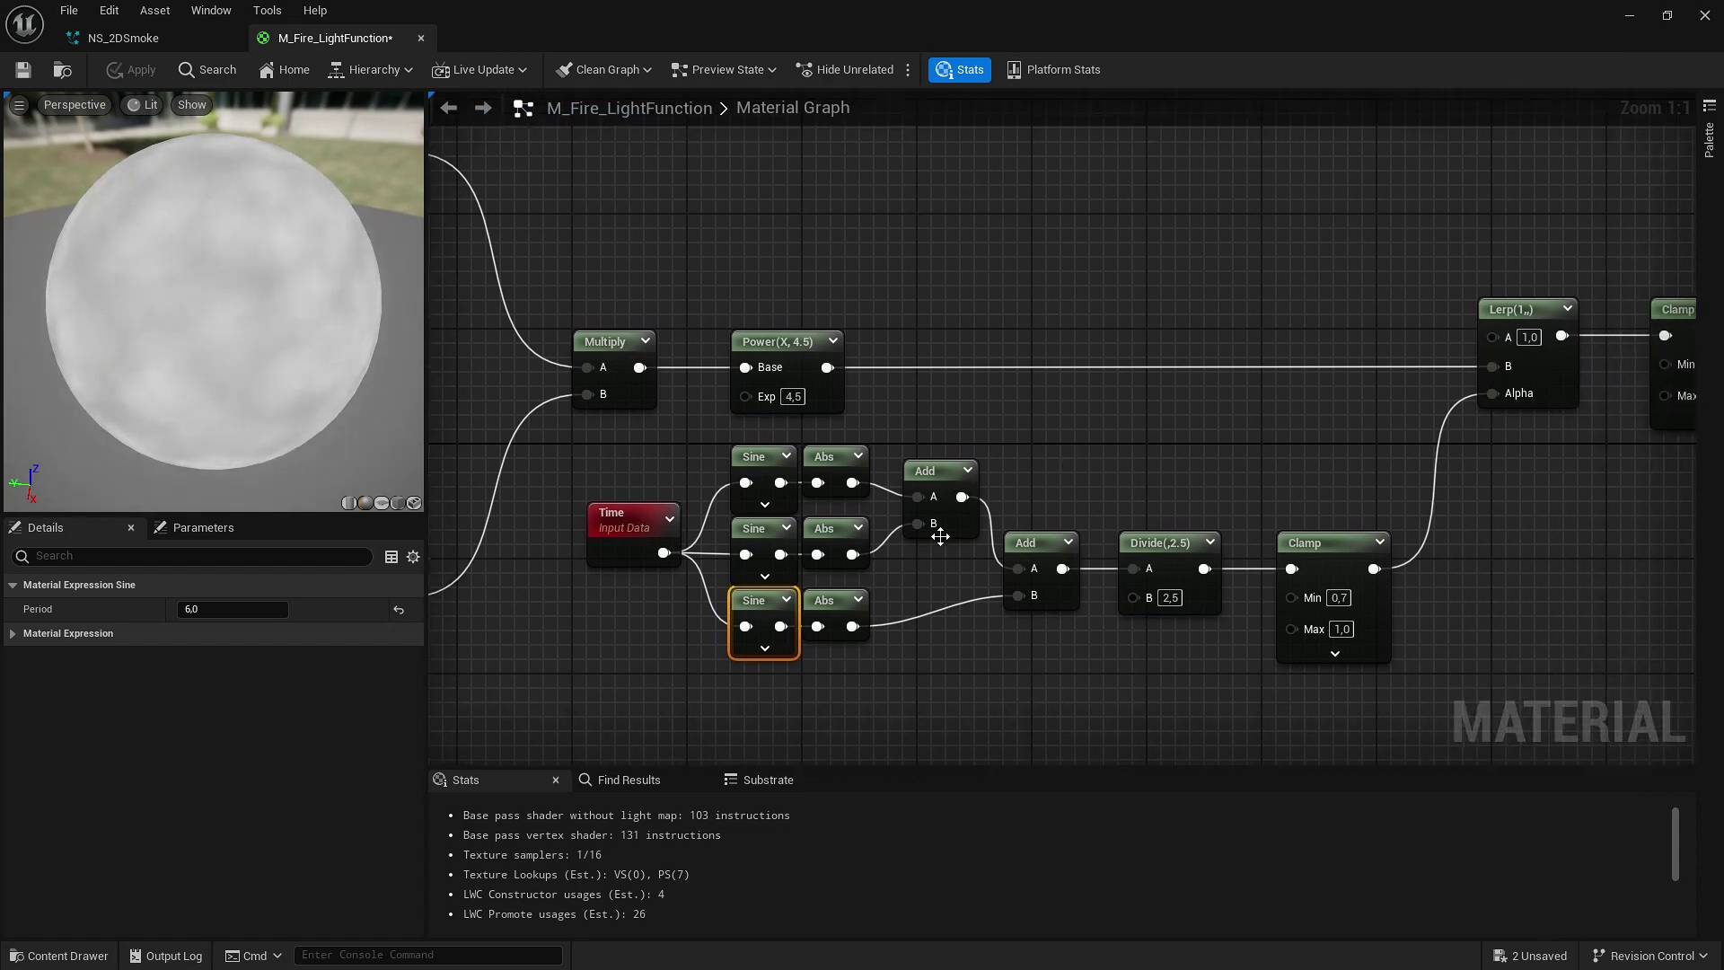
pyautogui.click(942, 468)
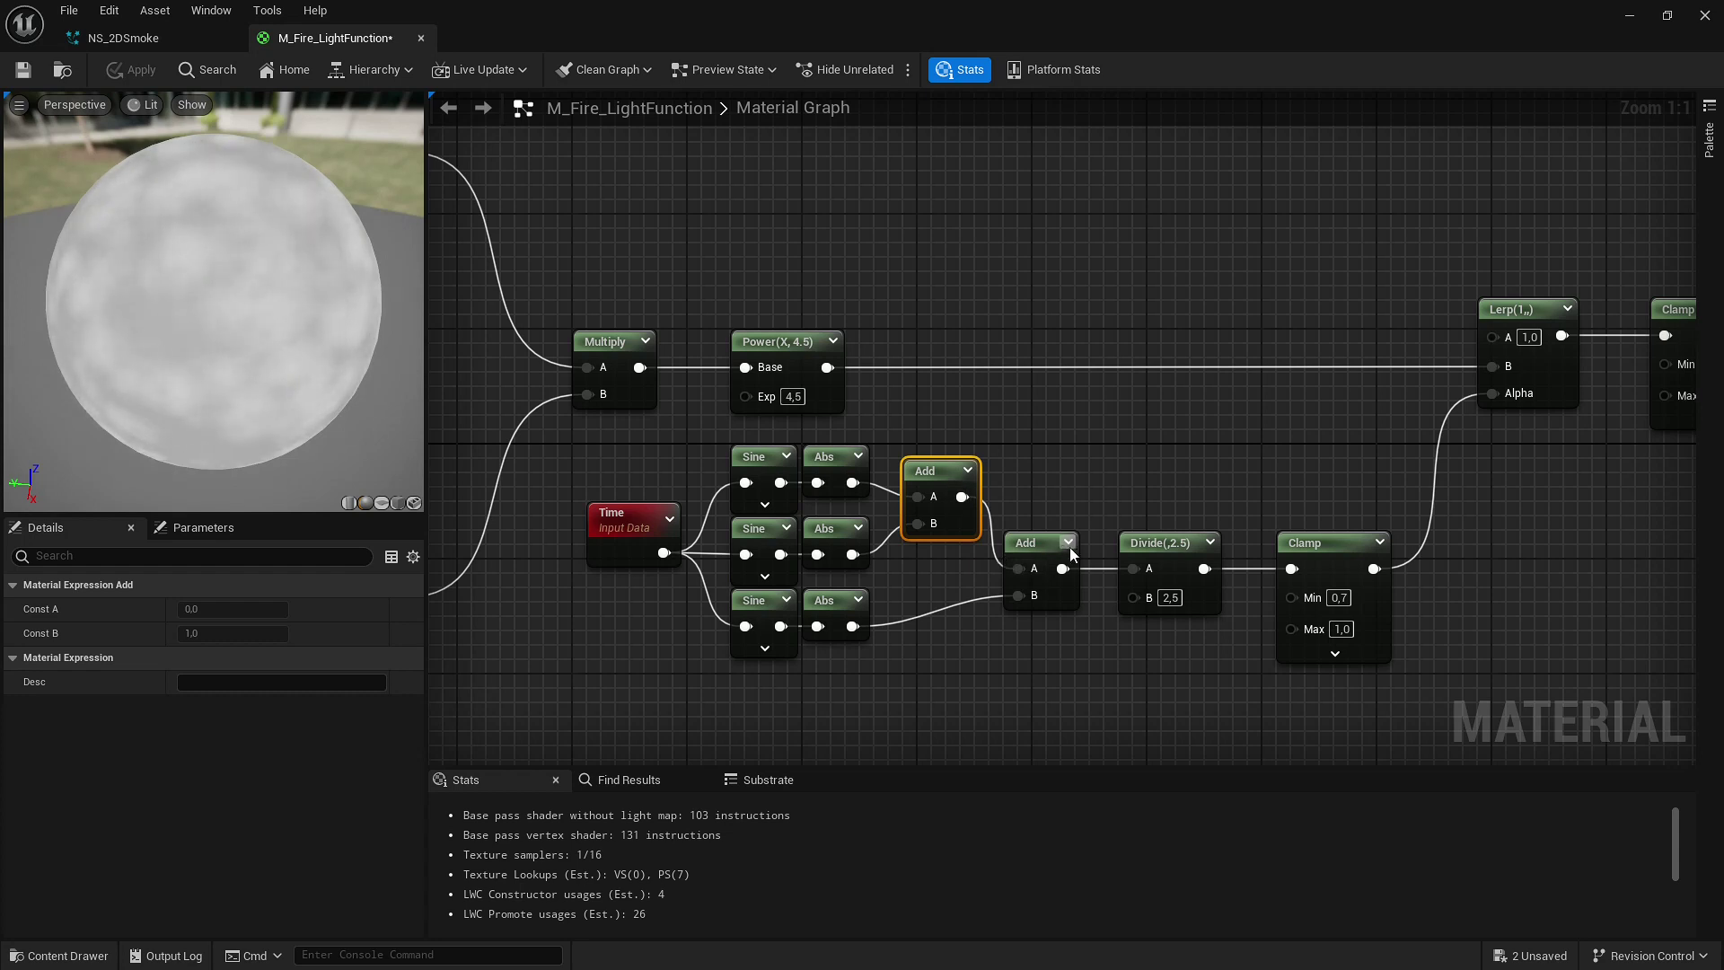
pyautogui.click(1159, 566)
pyautogui.moveTo(1232, 516); pyautogui.dragTo(1151, 498, button='right')
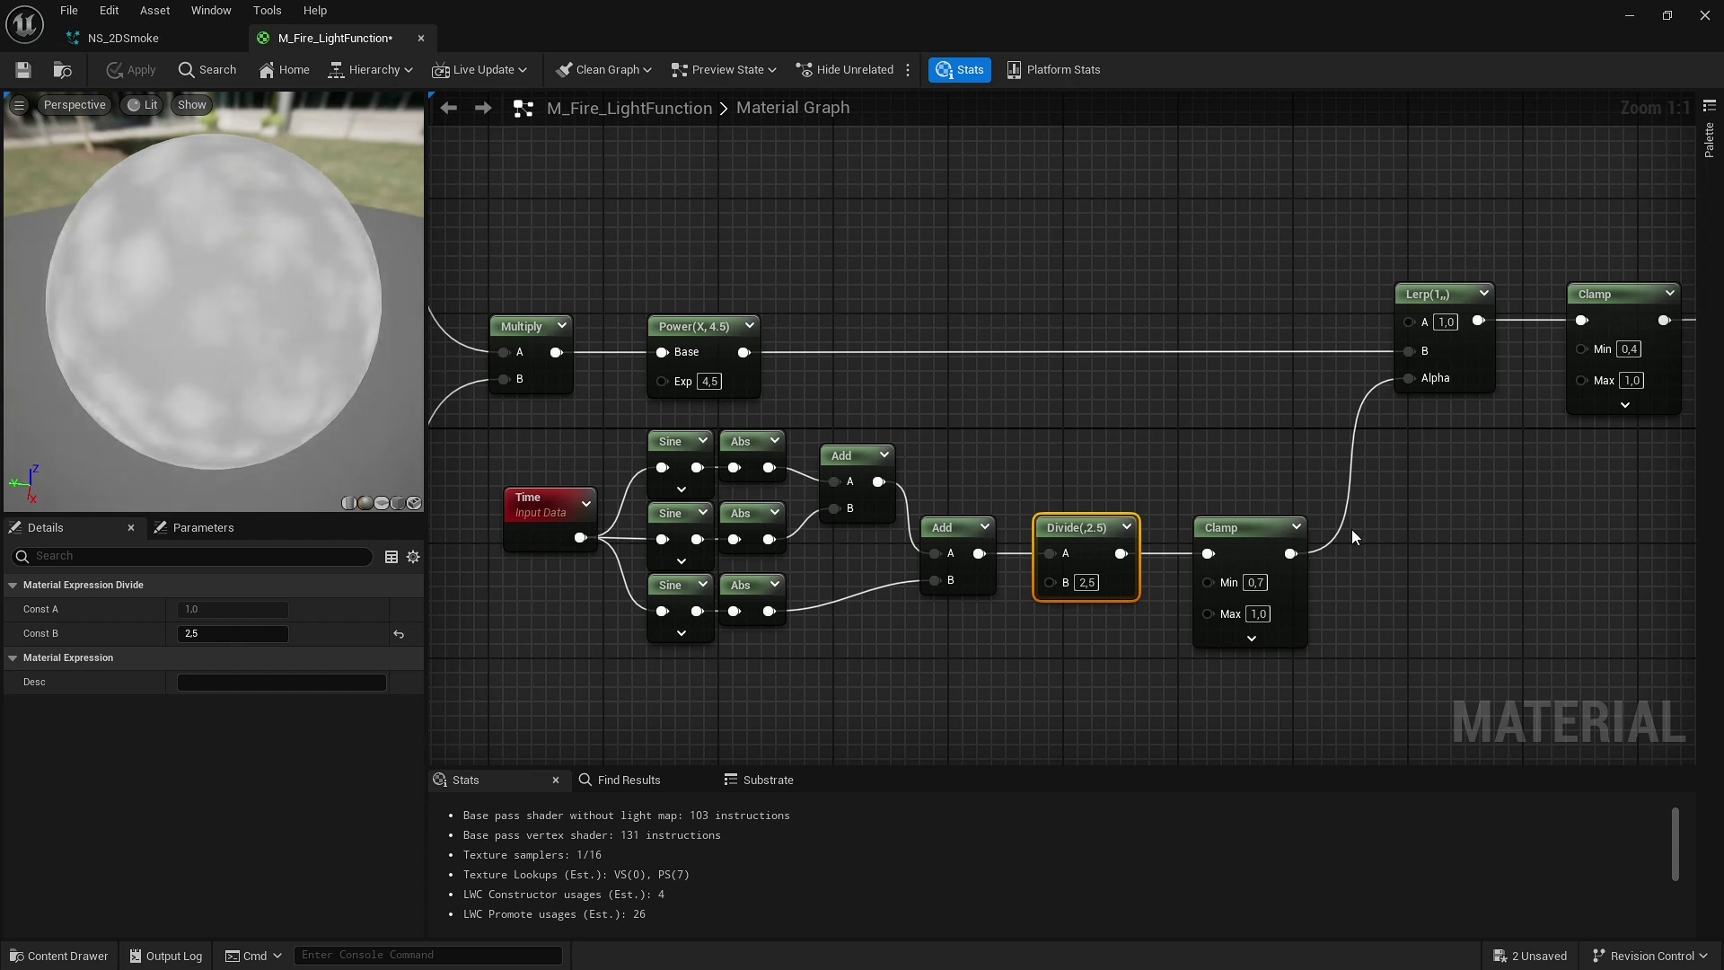
pyautogui.moveTo(1270, 586); pyautogui.dragTo(1154, 549, button='right')
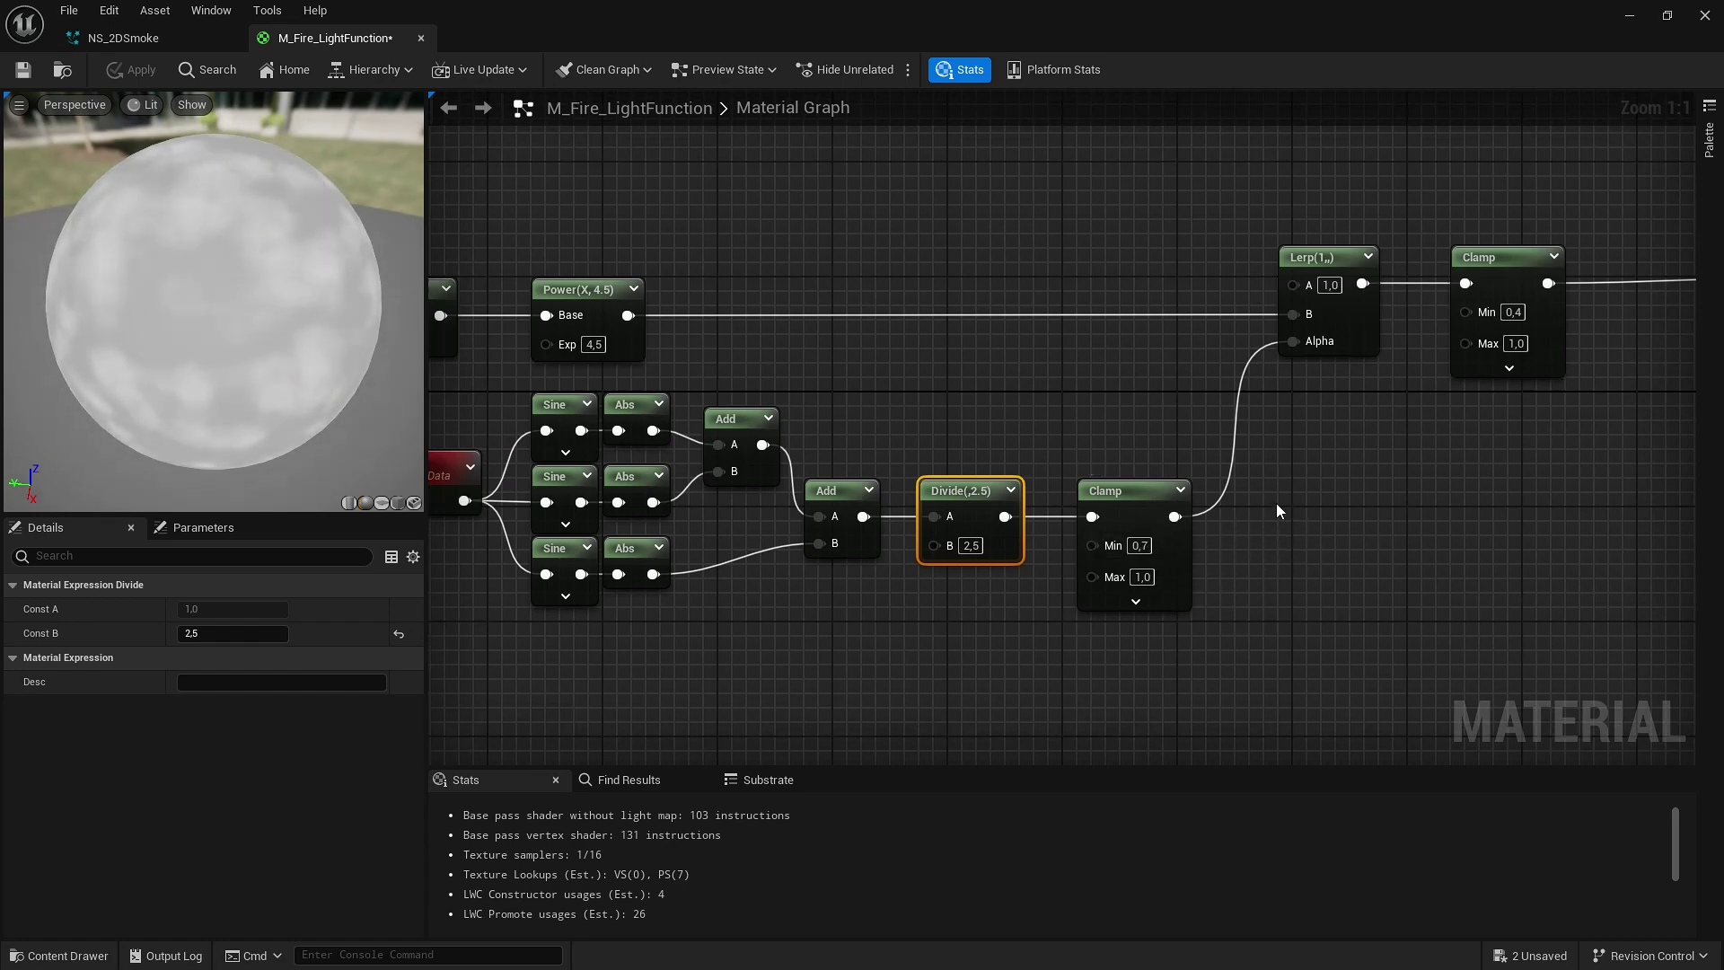
pyautogui.moveTo(1324, 451); pyautogui.dragTo(1197, 462, button='right')
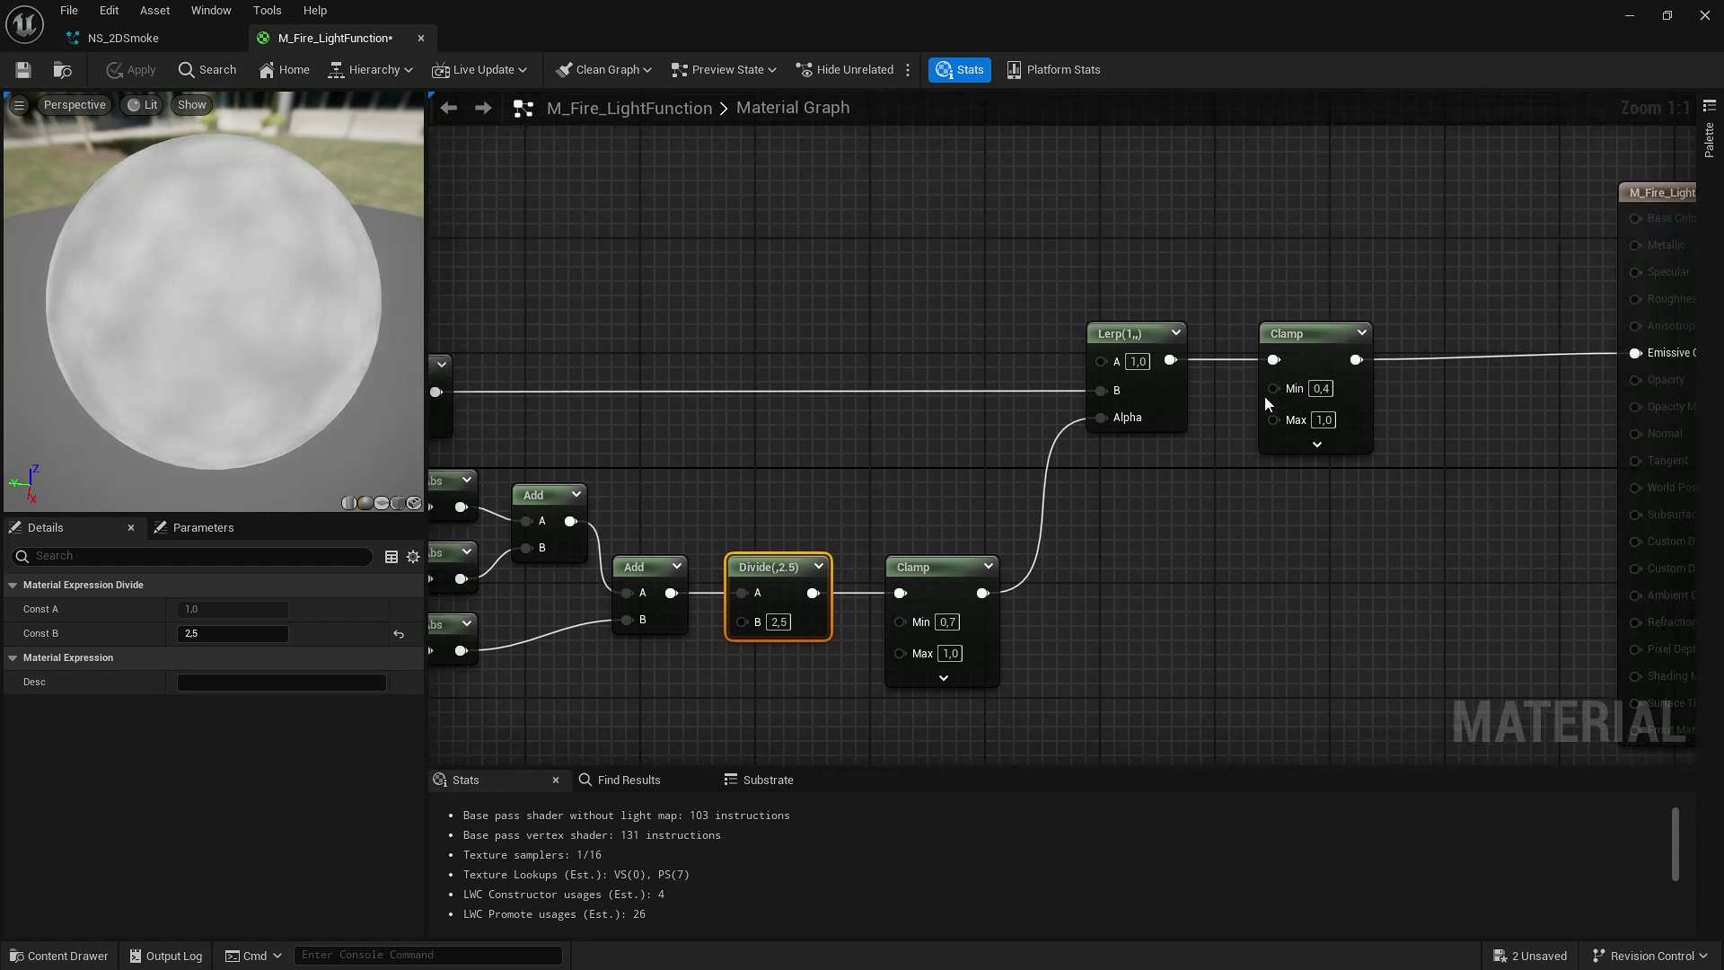
# Trace the multiplied noise through Power, Lerp and the final Clamp to Emissive Color, comparing it with the preview sphere
pyautogui.moveTo(896, 474); pyautogui.dragTo(944, 487, button='right')
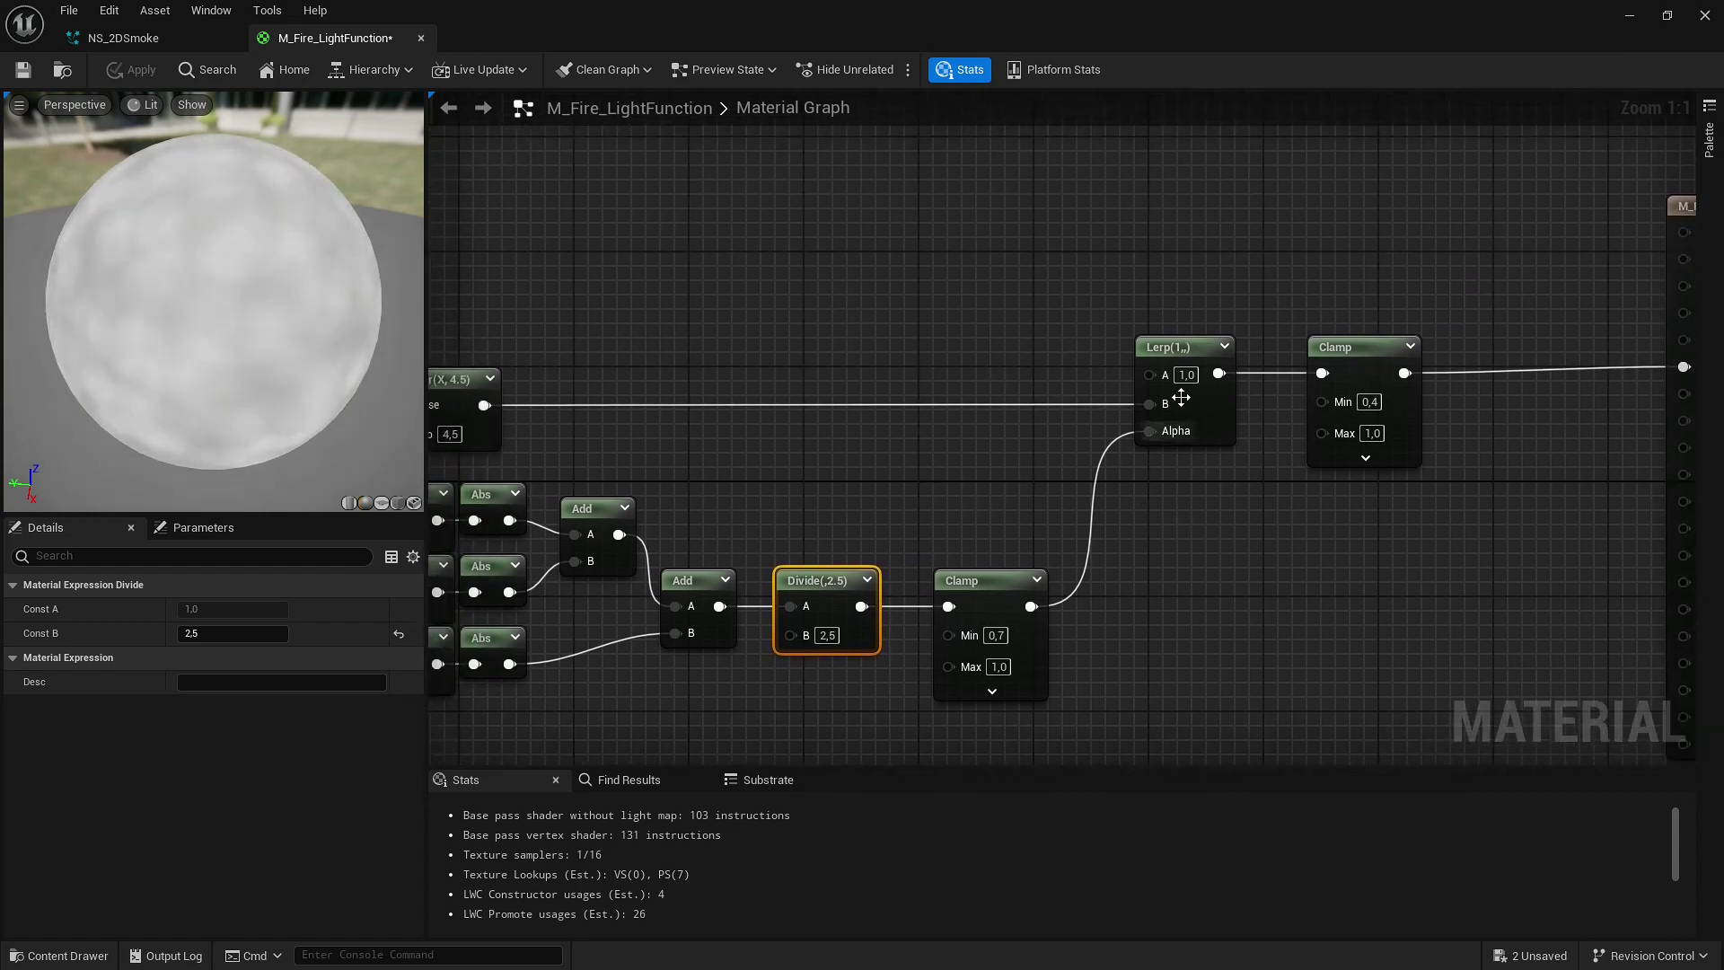
pyautogui.moveTo(776, 461); pyautogui.dragTo(1010, 495, button='right')
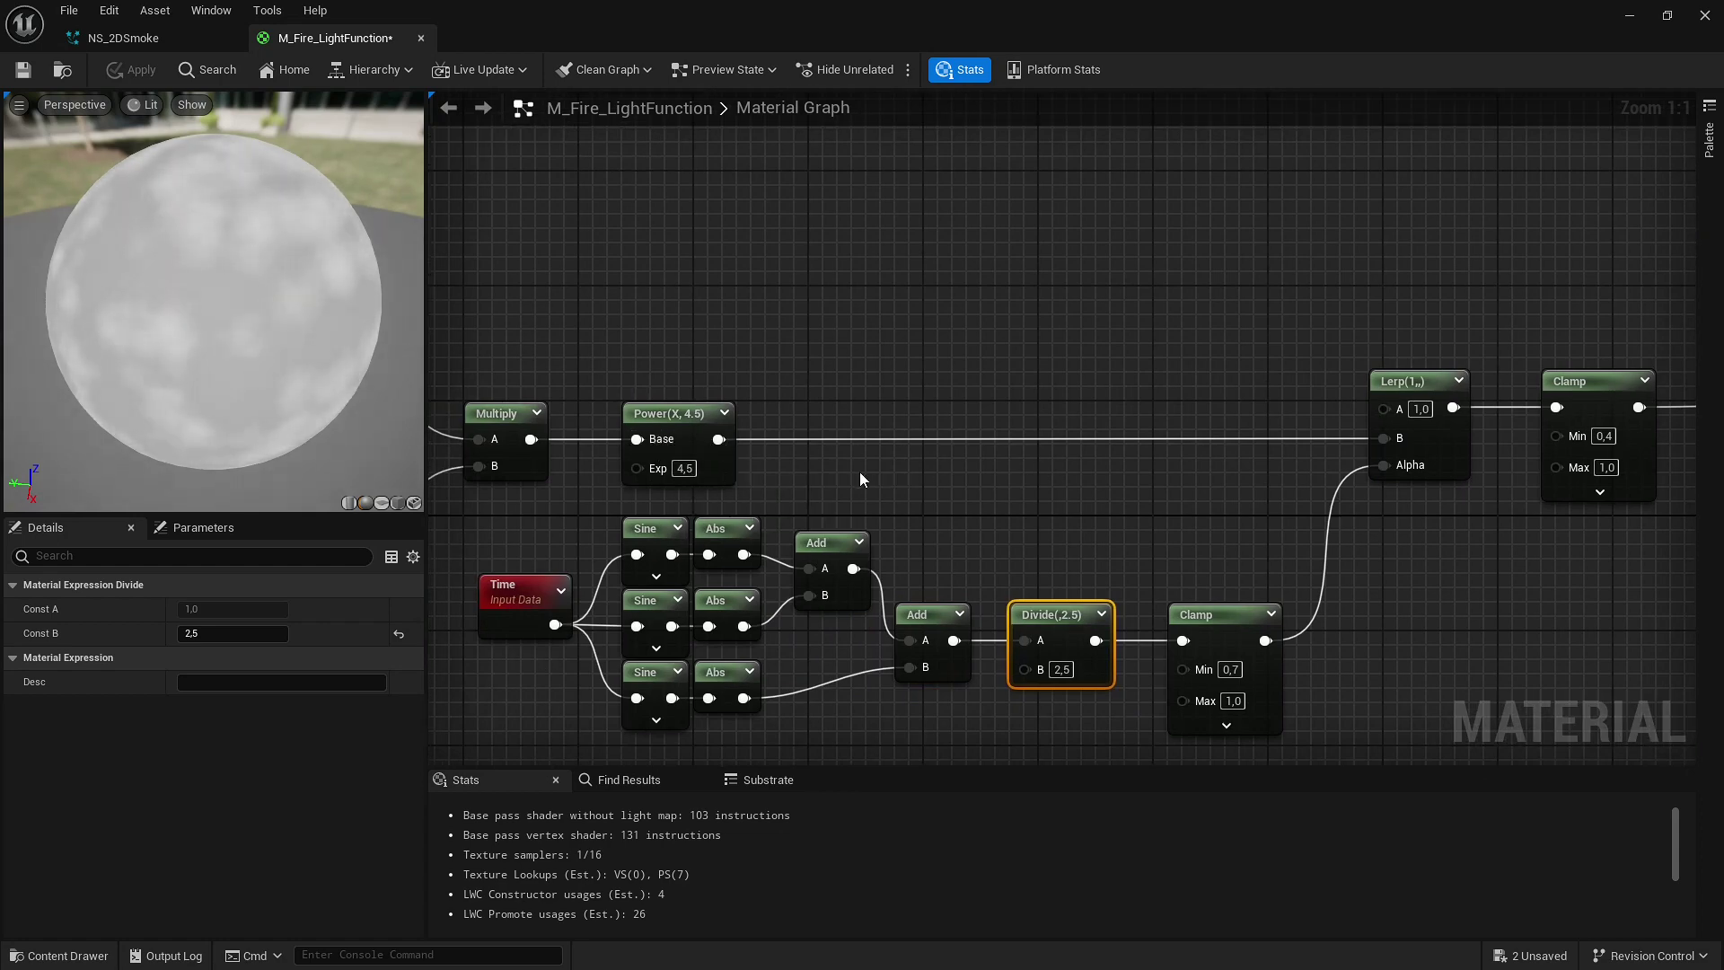
pyautogui.moveTo(763, 413); pyautogui.dragTo(936, 420, button='right')
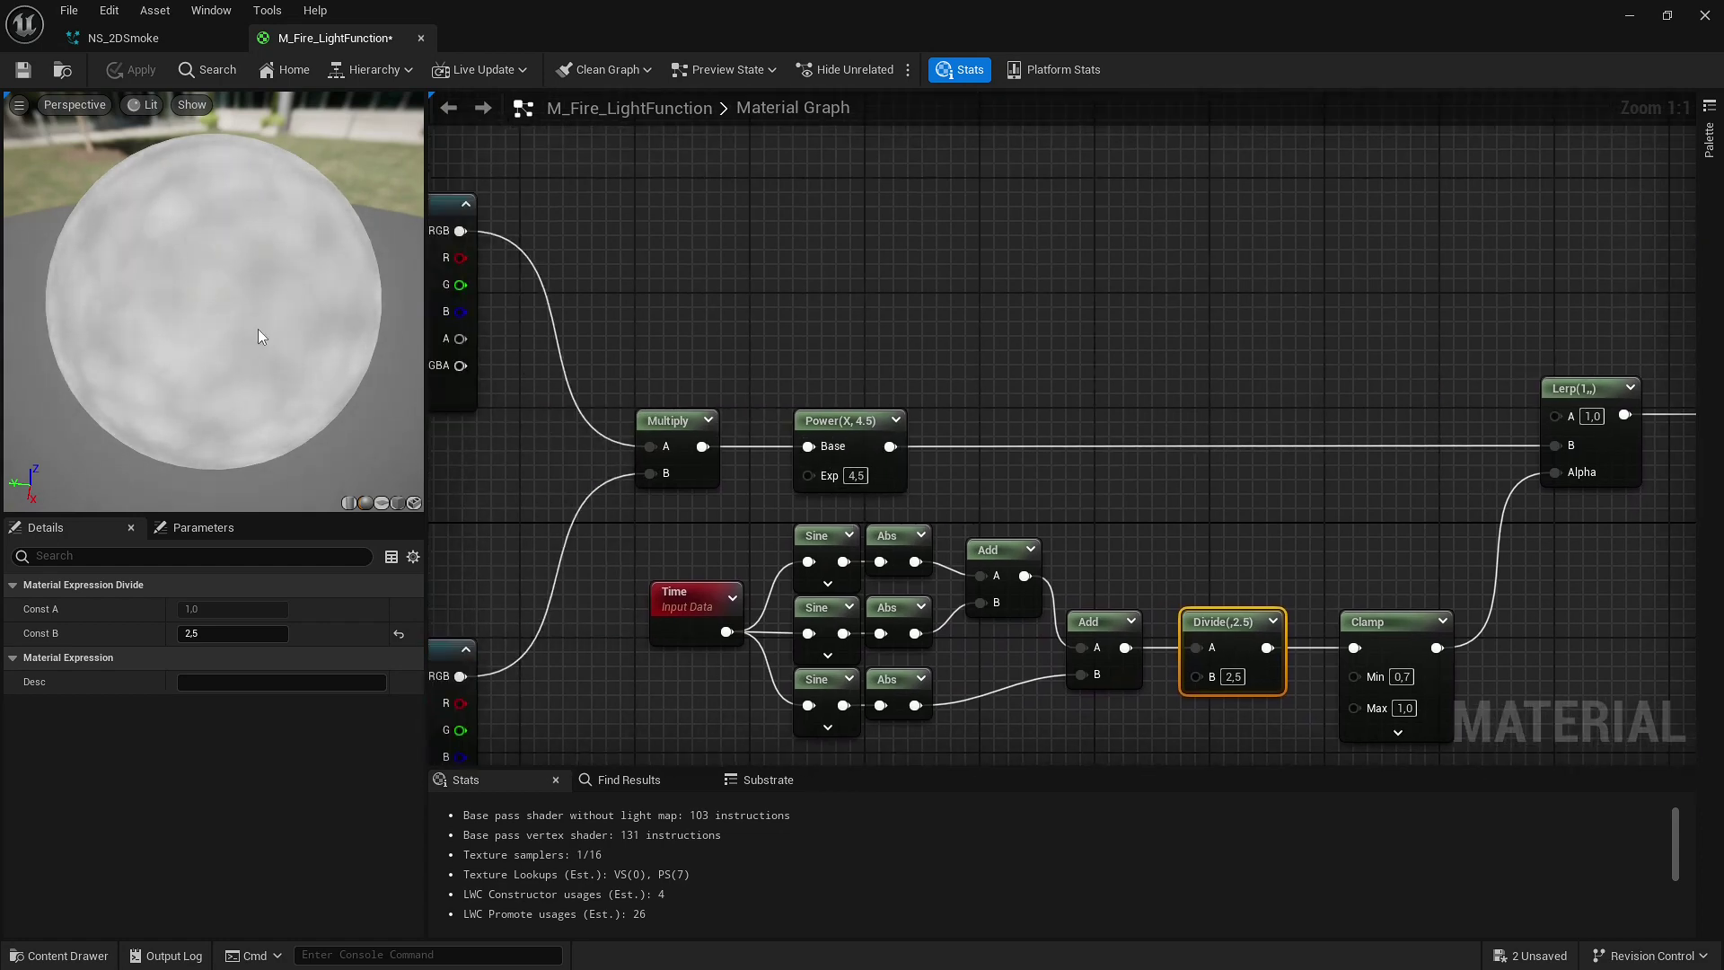
pyautogui.moveTo(135, 205); pyautogui.dragTo(99, 231)
pyautogui.moveTo(1254, 395); pyautogui.dragTo(992, 417, button='right')
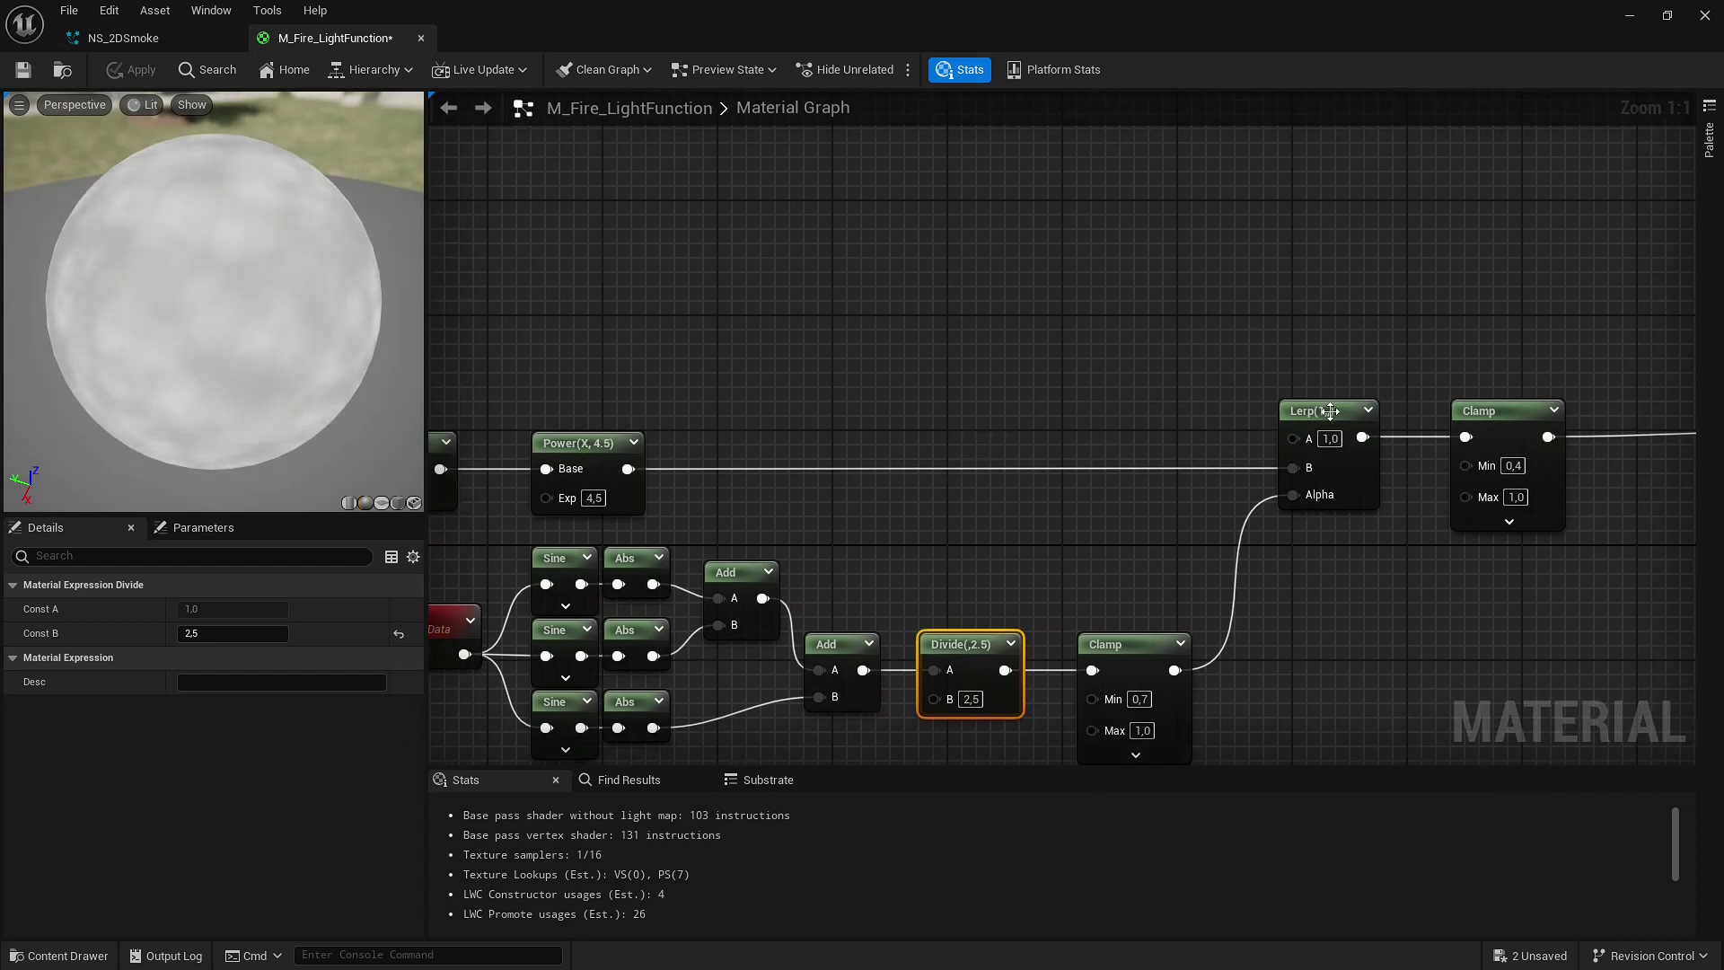
pyautogui.moveTo(1352, 442); pyautogui.dragTo(1106, 426, button='right')
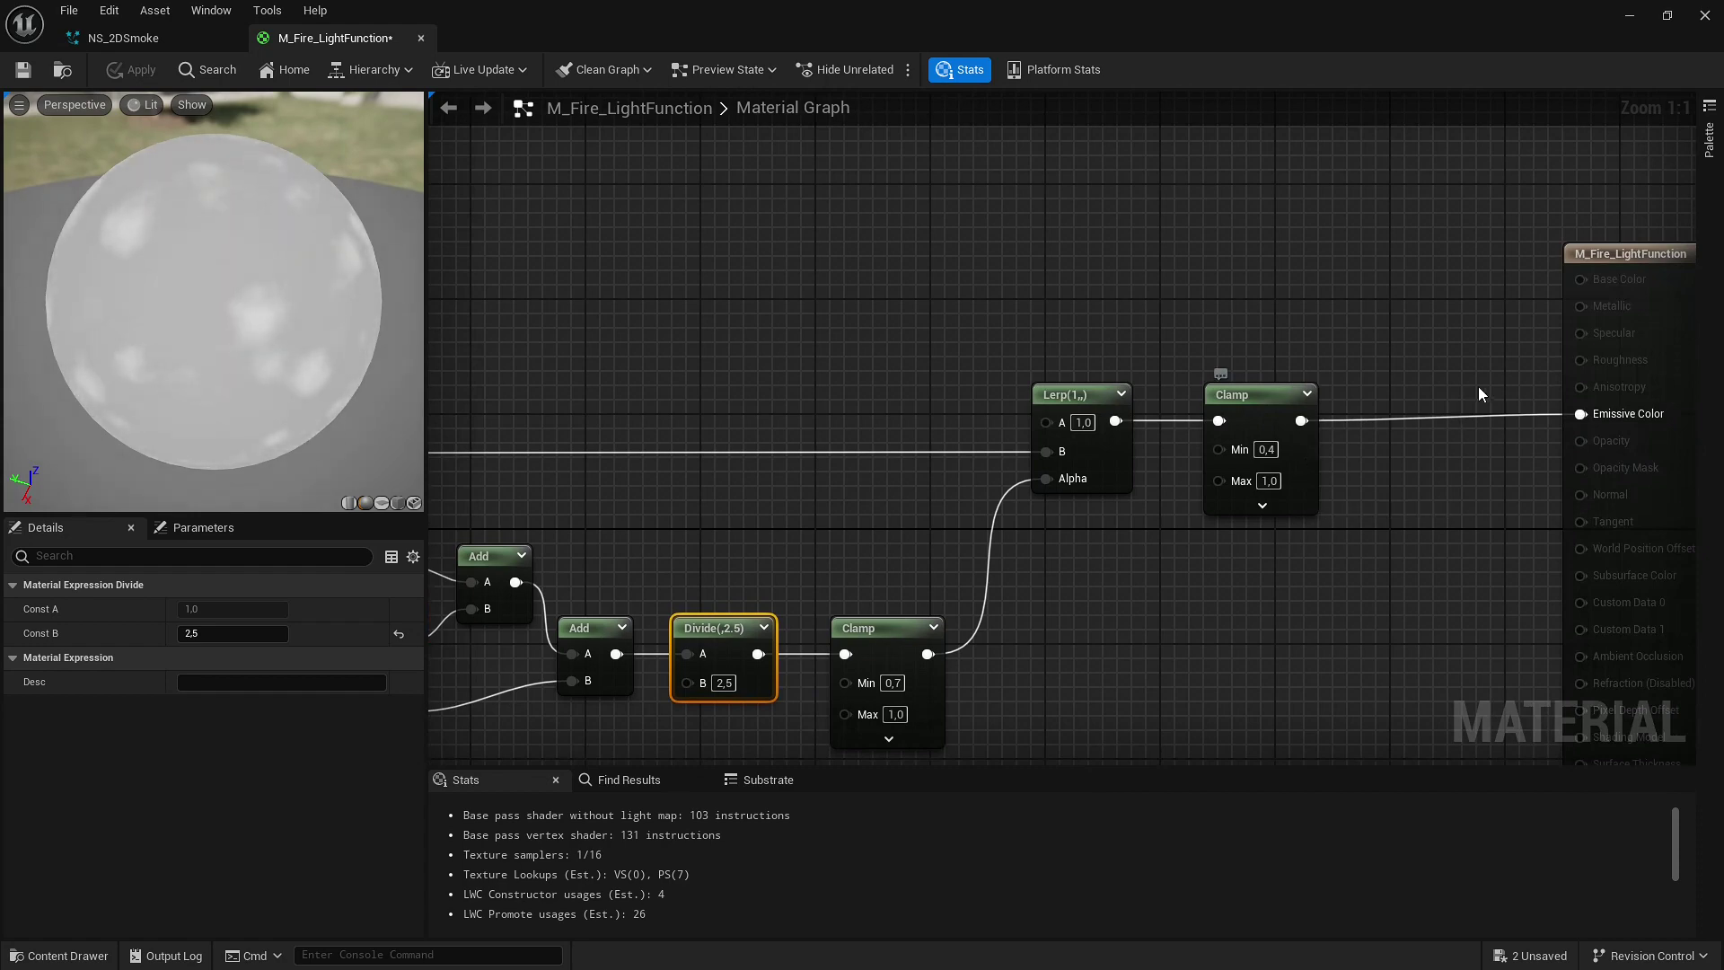
# Move the material editor aside and examine the Flickering light's effect on the corridor walls in the level
pyautogui.moveTo(1455, 14); pyautogui.dragTo(1308, 759)
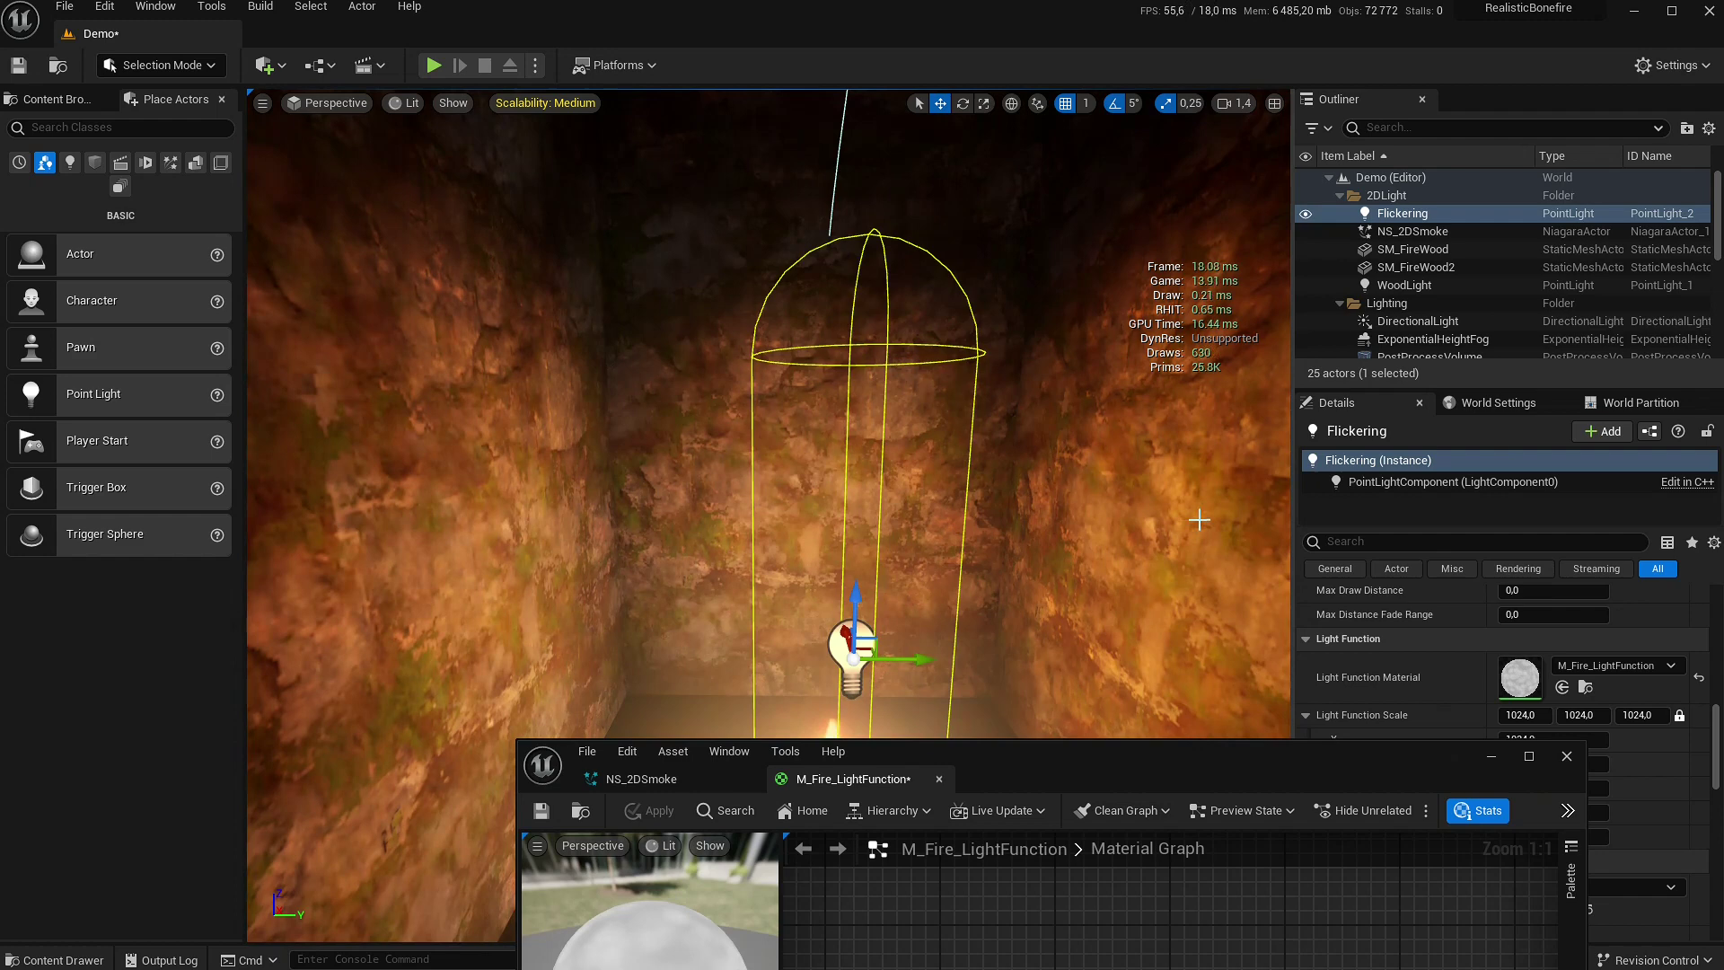
pyautogui.scroll(-3, 1116, 500)
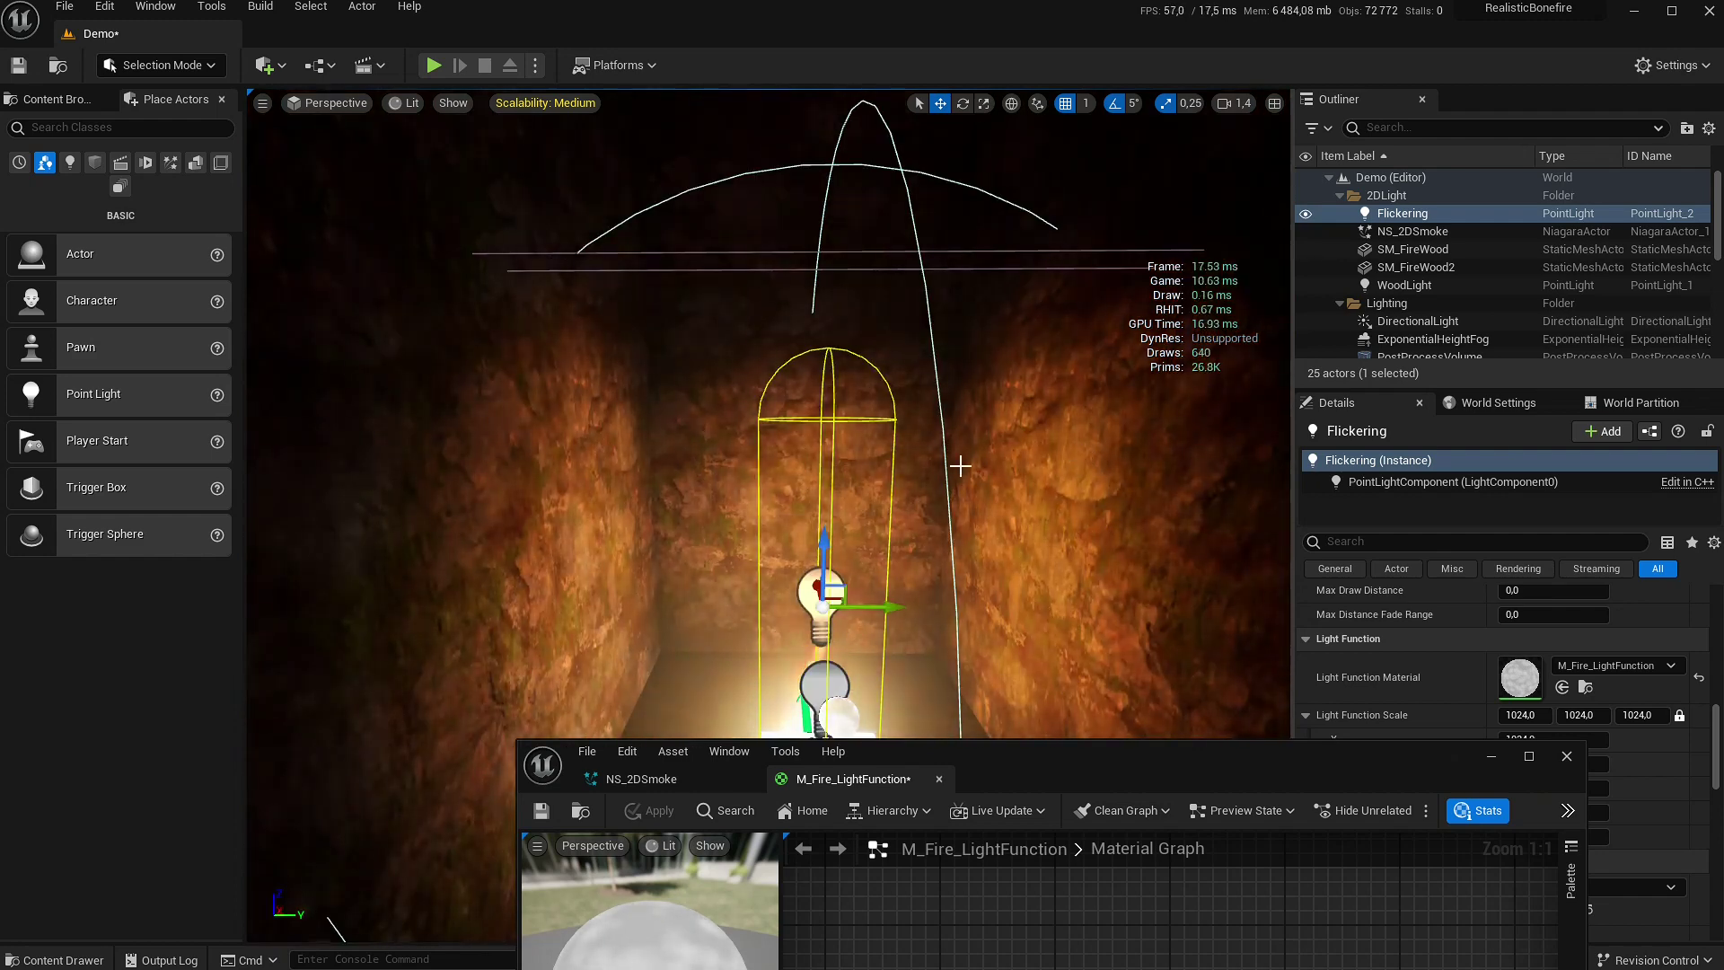
pyautogui.moveTo(923, 475); pyautogui.dragTo(1267, 485, button='right')
pyautogui.press('f')
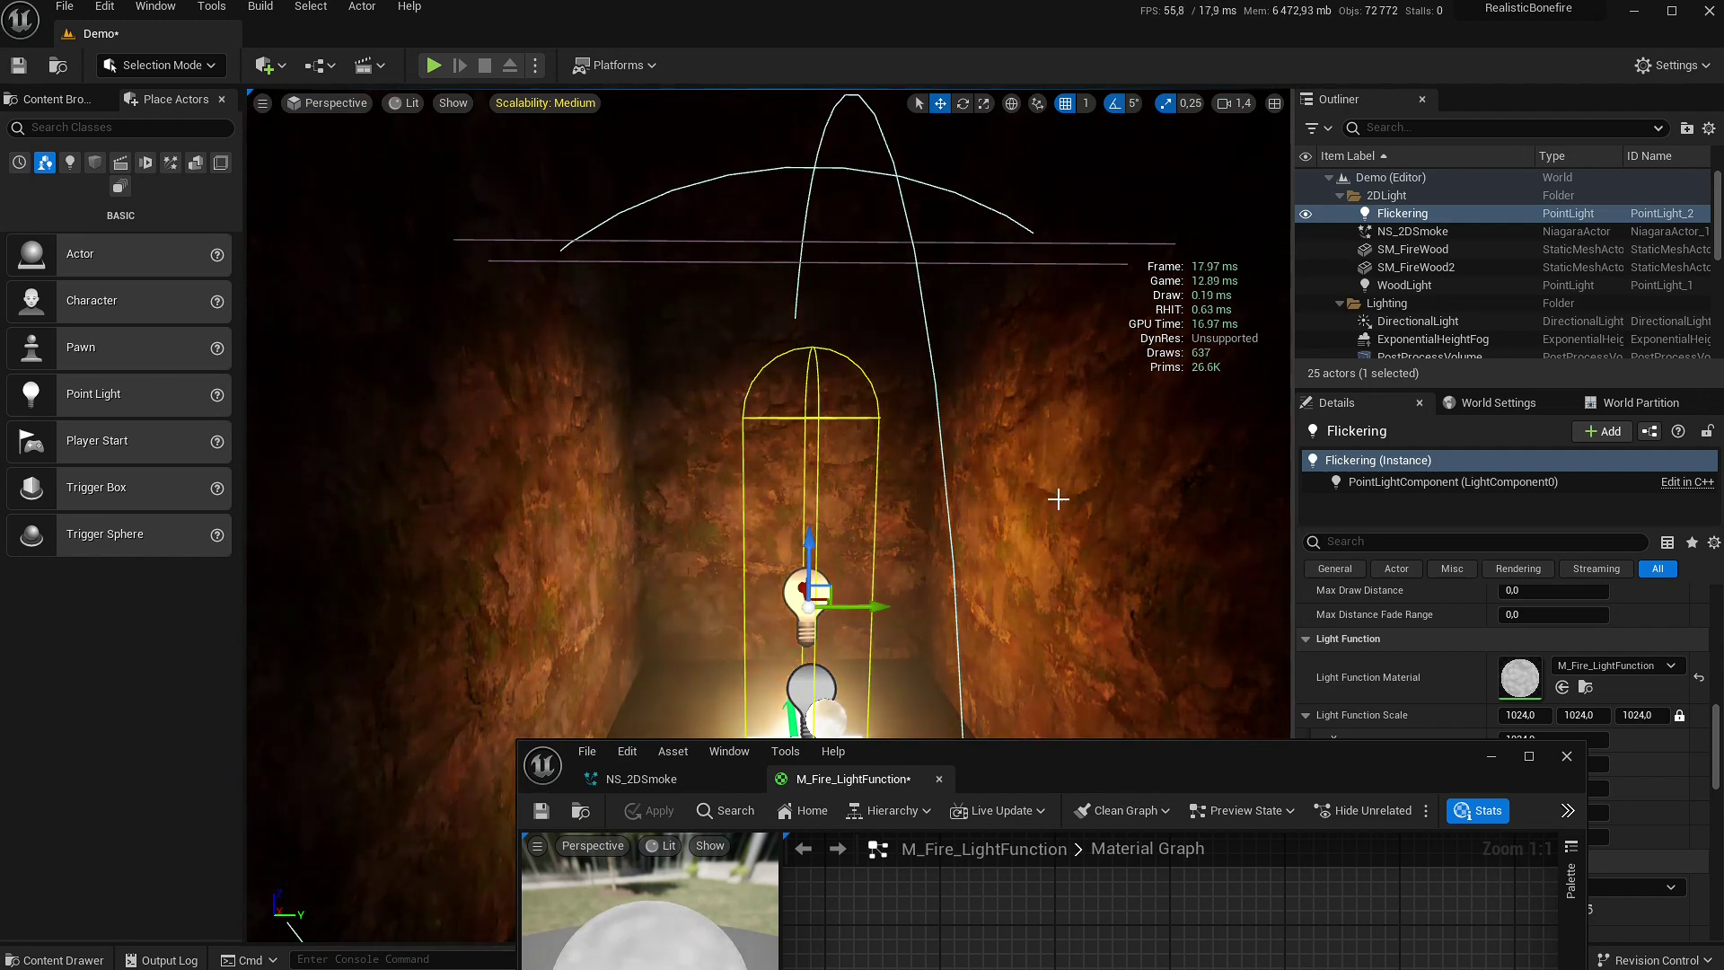
# Look over the node graph of M_Fire_LightFunction once more and close the material editor window
pyautogui.scroll(-2, 1113, 539)
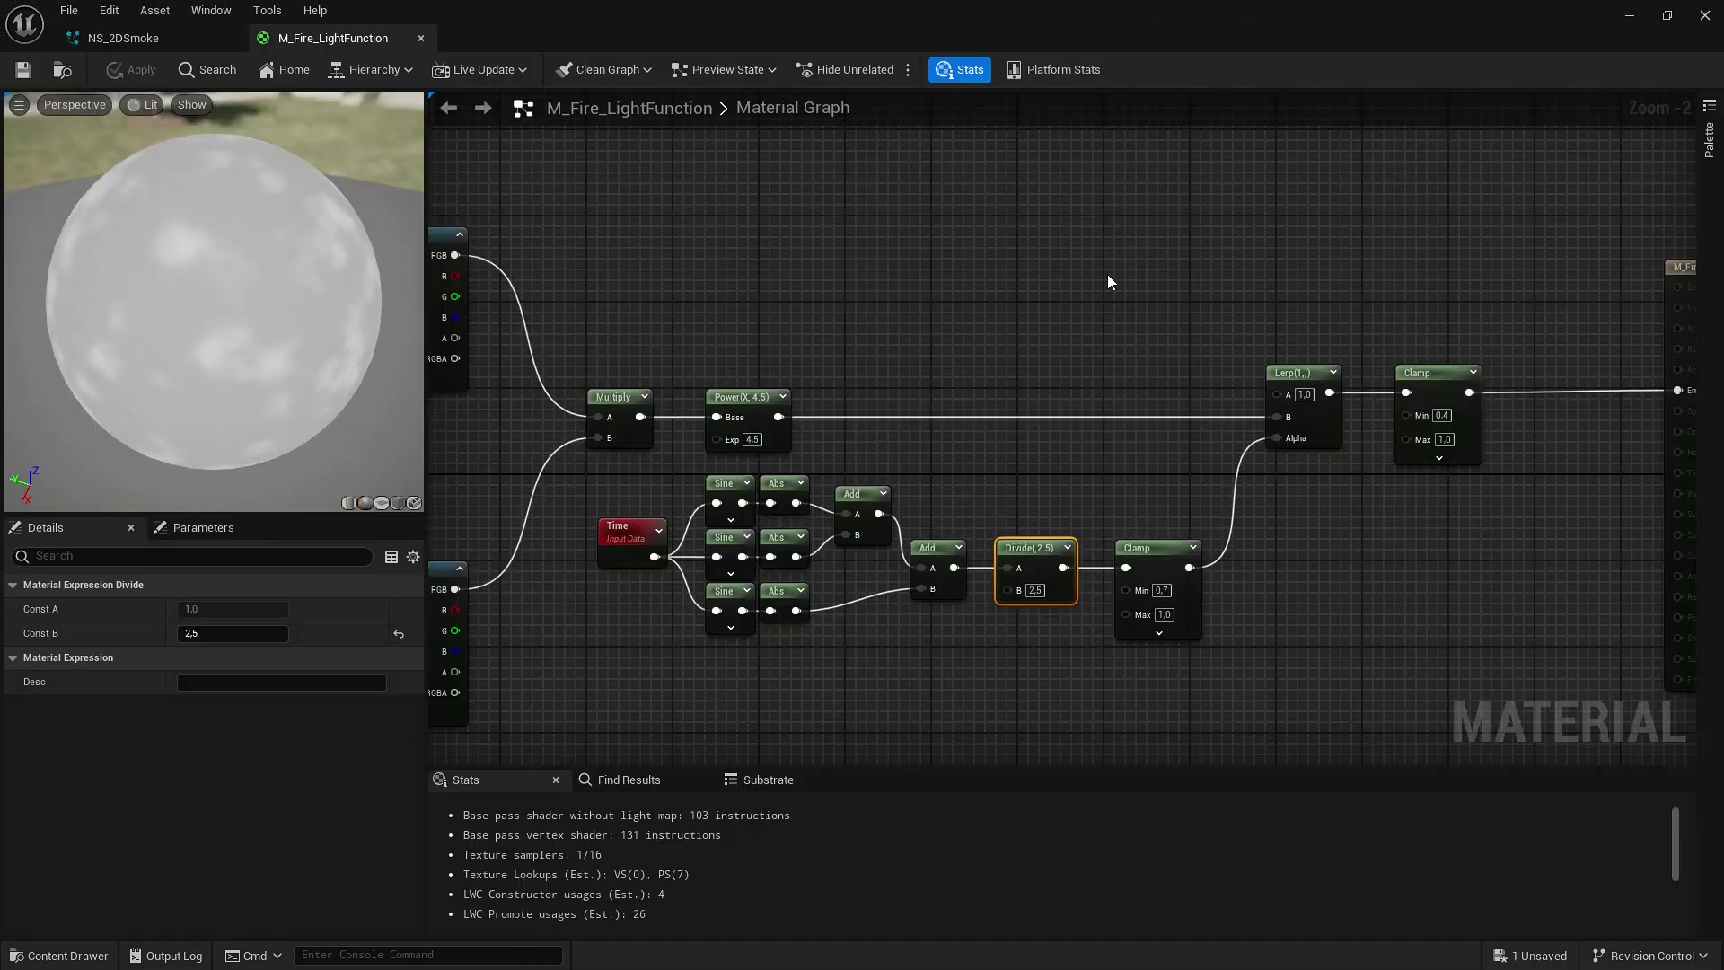
pyautogui.click(1155, 259)
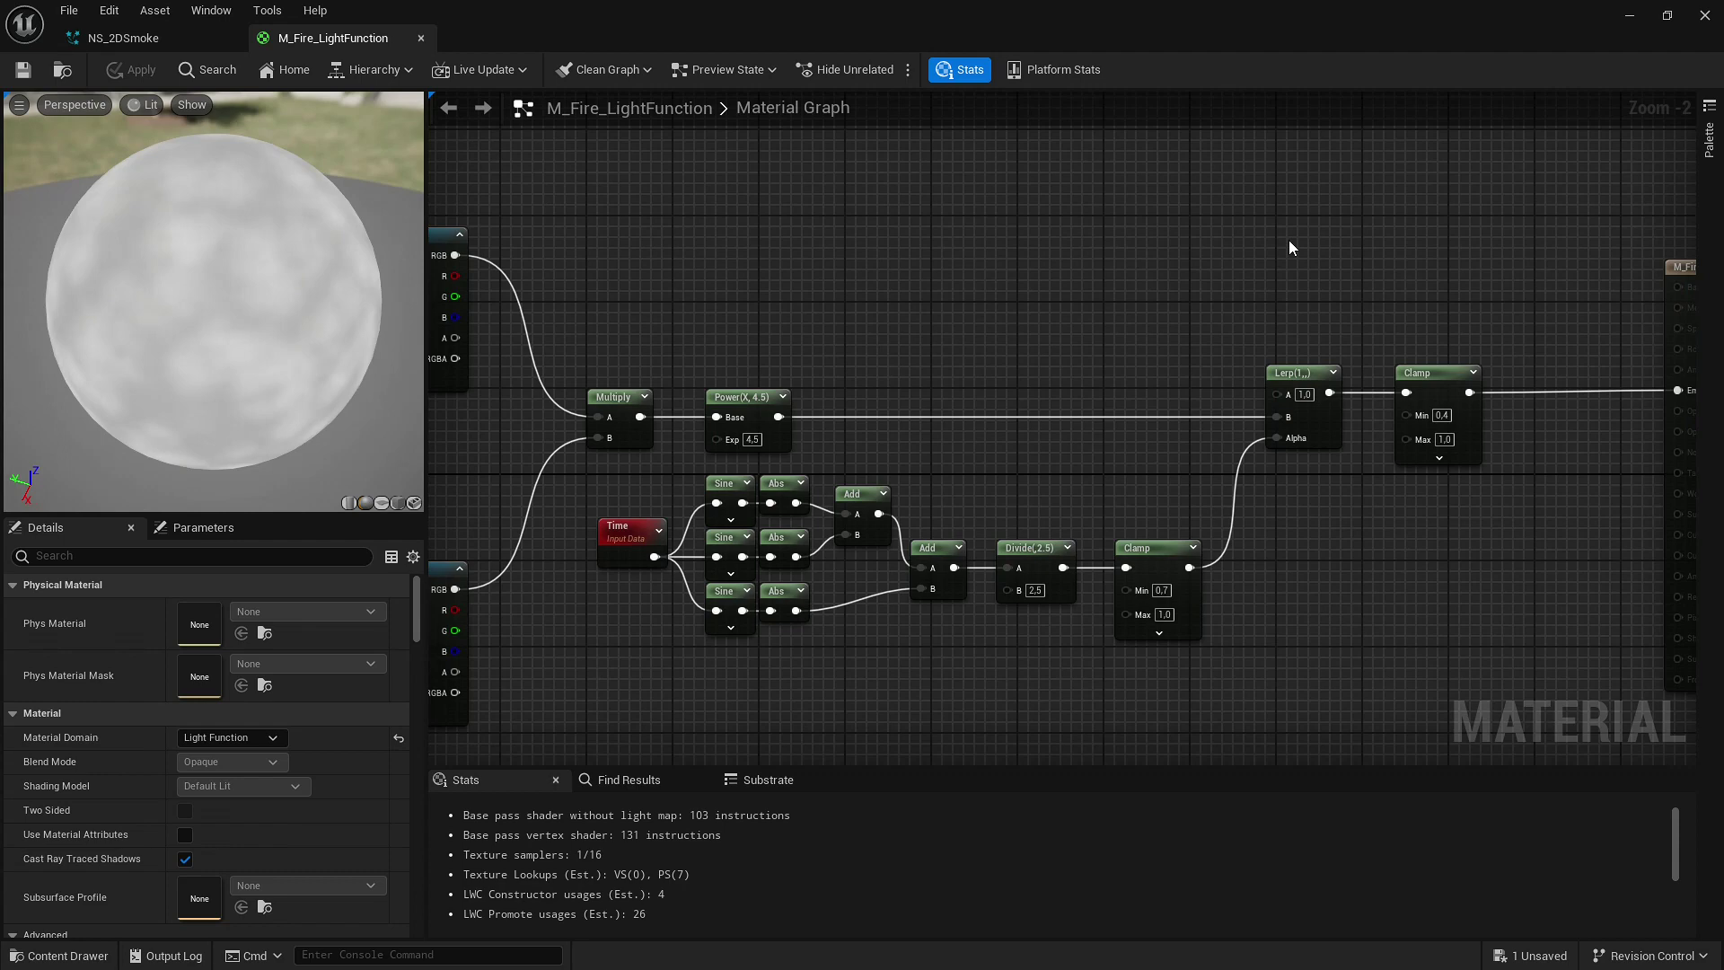
pyautogui.moveTo(1135, 281)
pyautogui.mouseDown(button='right')
pyautogui.moveTo(1189, 281)
pyautogui.moveTo(1157, 275)
pyautogui.mouseUp(button='right')
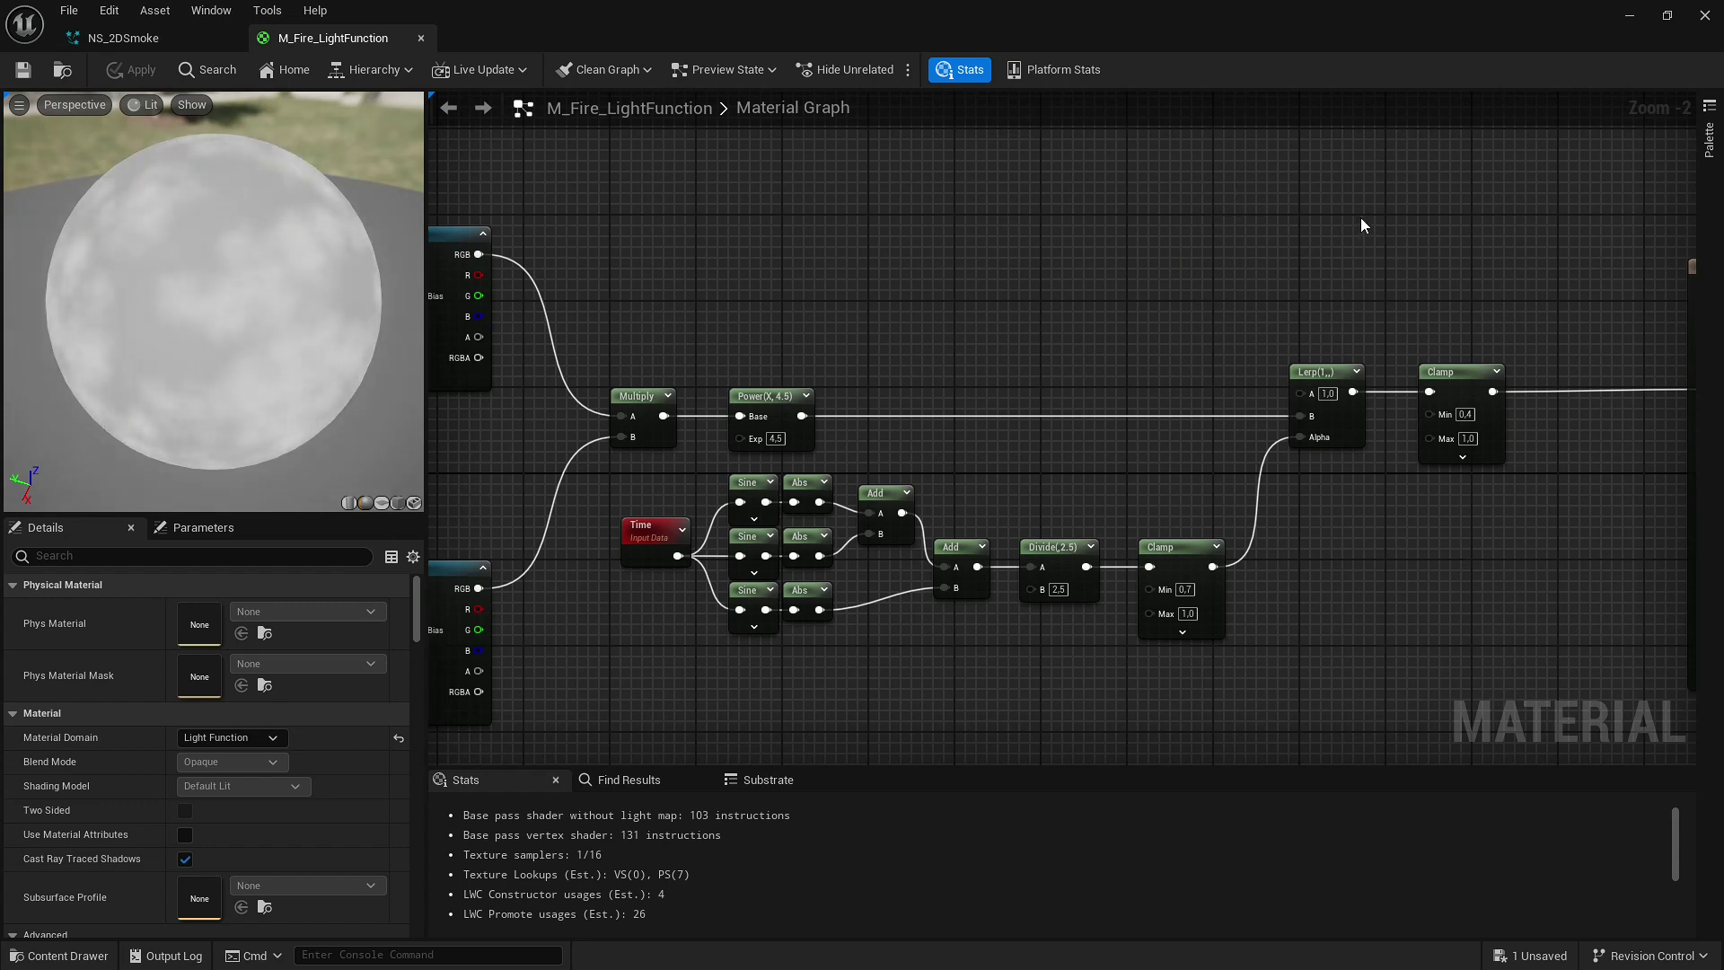
pyautogui.moveTo(1055, 323); pyautogui.dragTo(1217, 325, button='right')
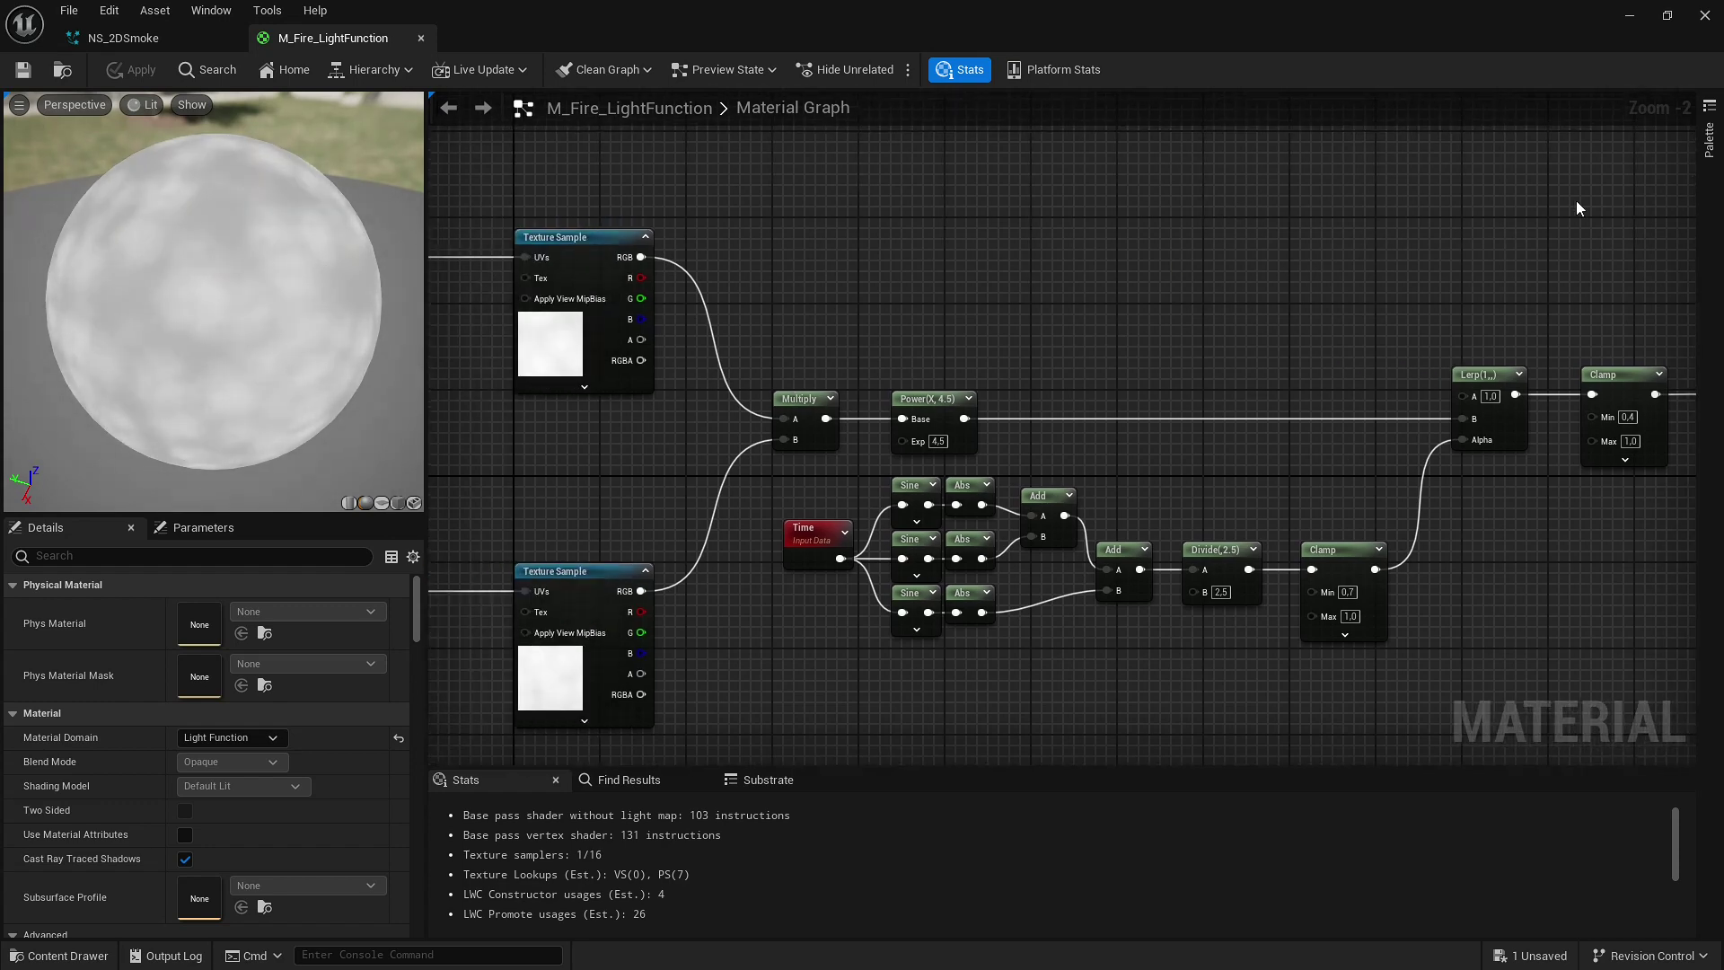
pyautogui.click(1708, 17)
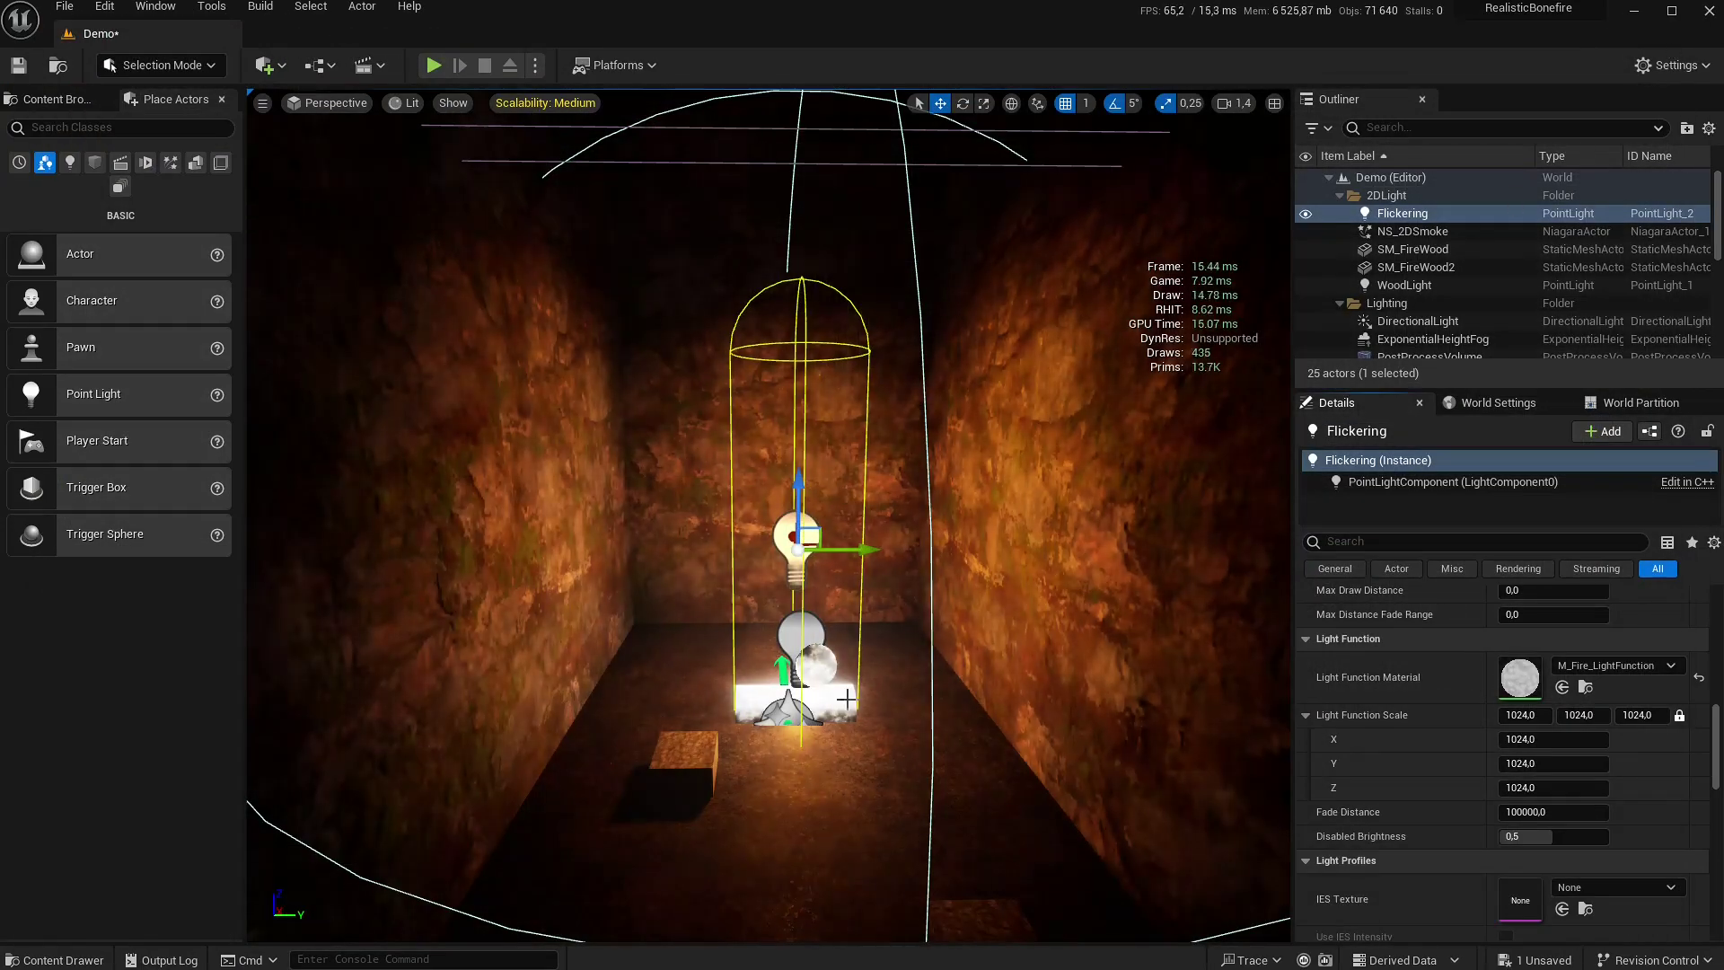
# Show the Bonefire folder in the content browser and view the flickering bonfire light from another angle
pyautogui.moveTo(996, 590)
pyautogui.mouseDown(button='right')
pyautogui.moveTo(1114, 556)
pyautogui.moveTo(985, 590)
pyautogui.moveTo(1017, 590)
pyautogui.mouseUp(button='right')
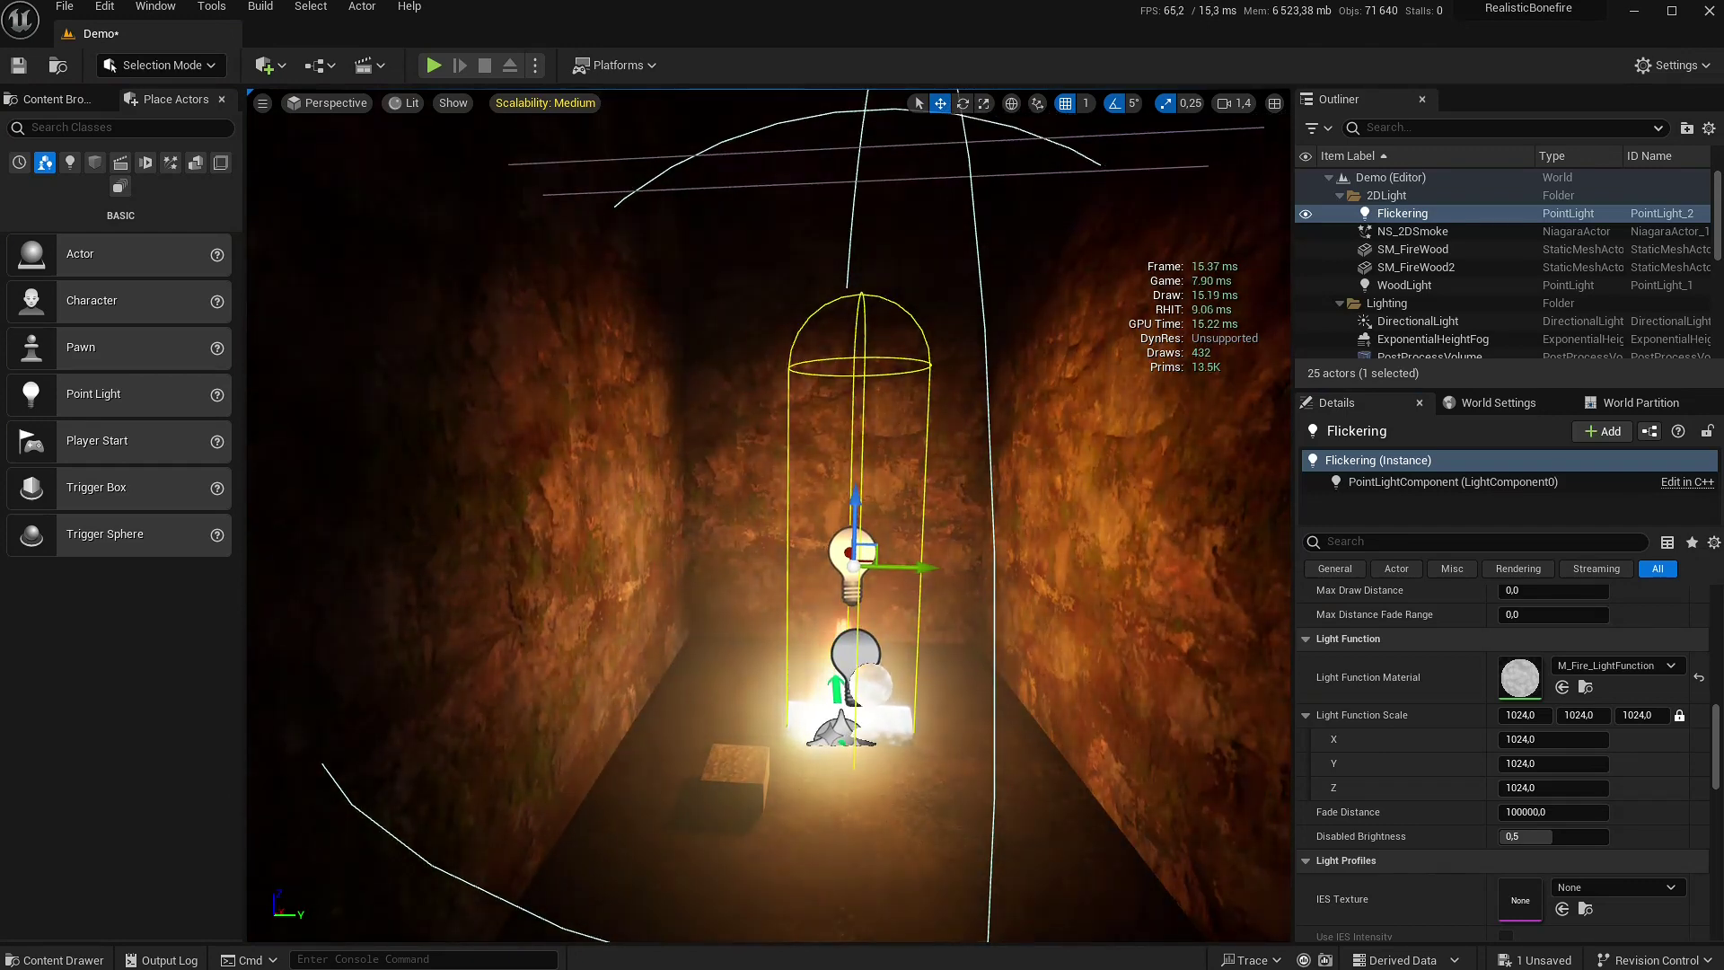
pyautogui.hotkey('ctrl', 'space')
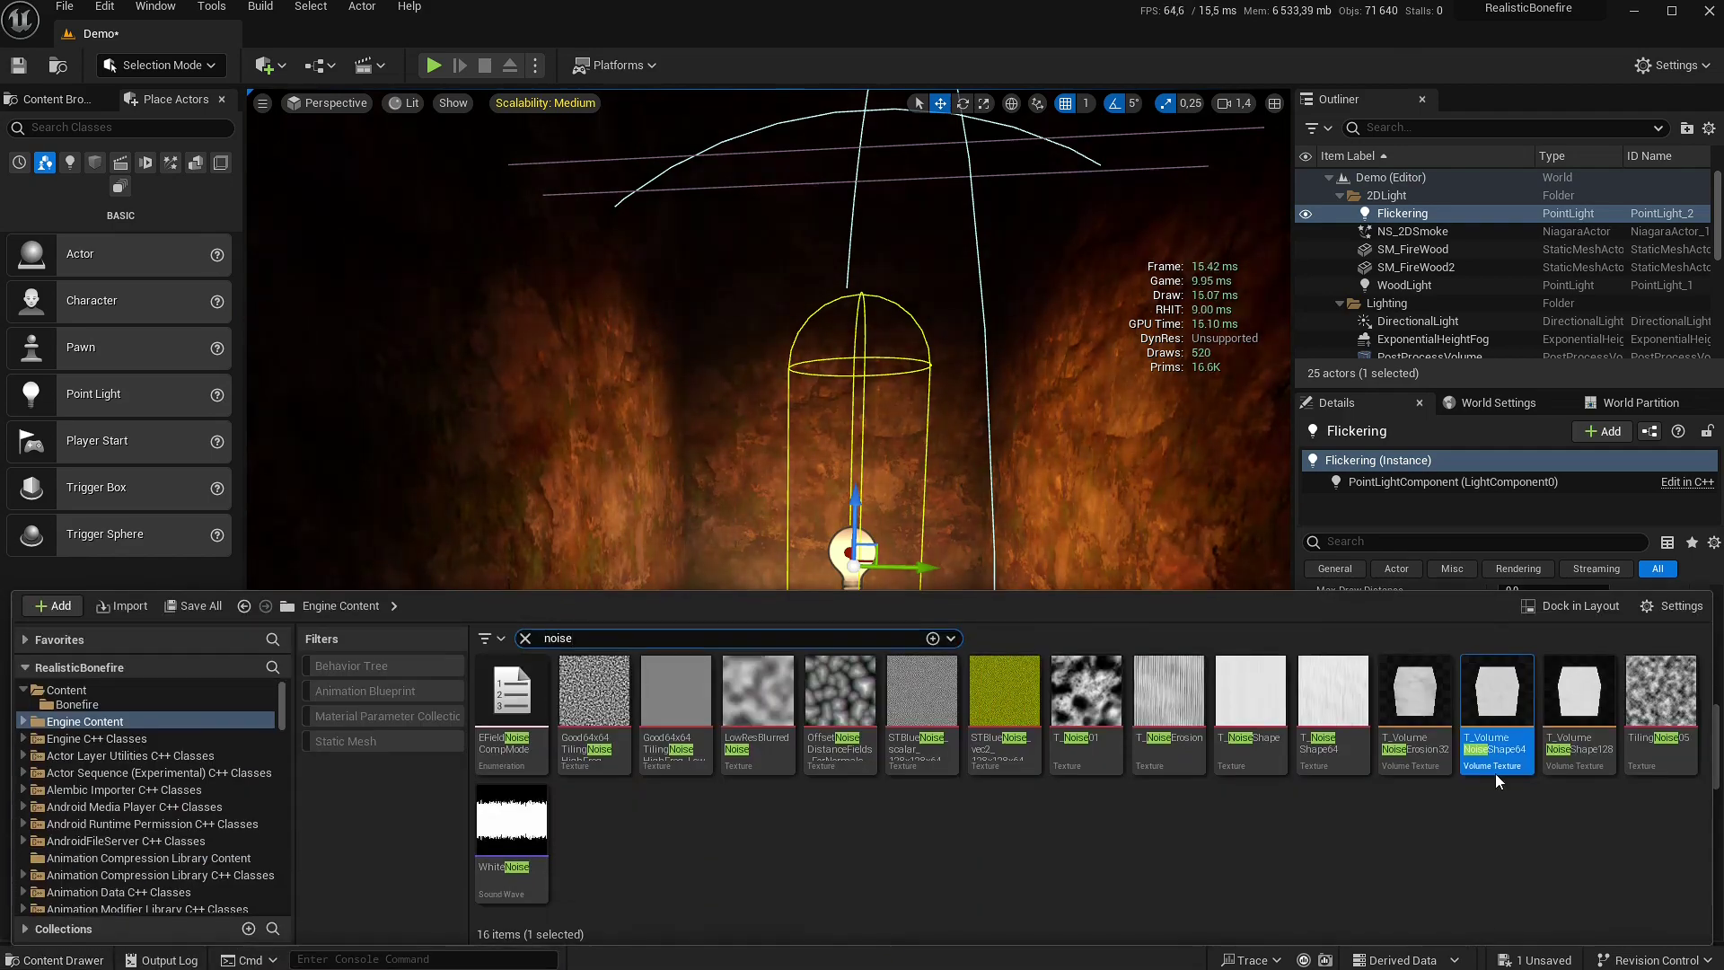
pyautogui.click(115, 705)
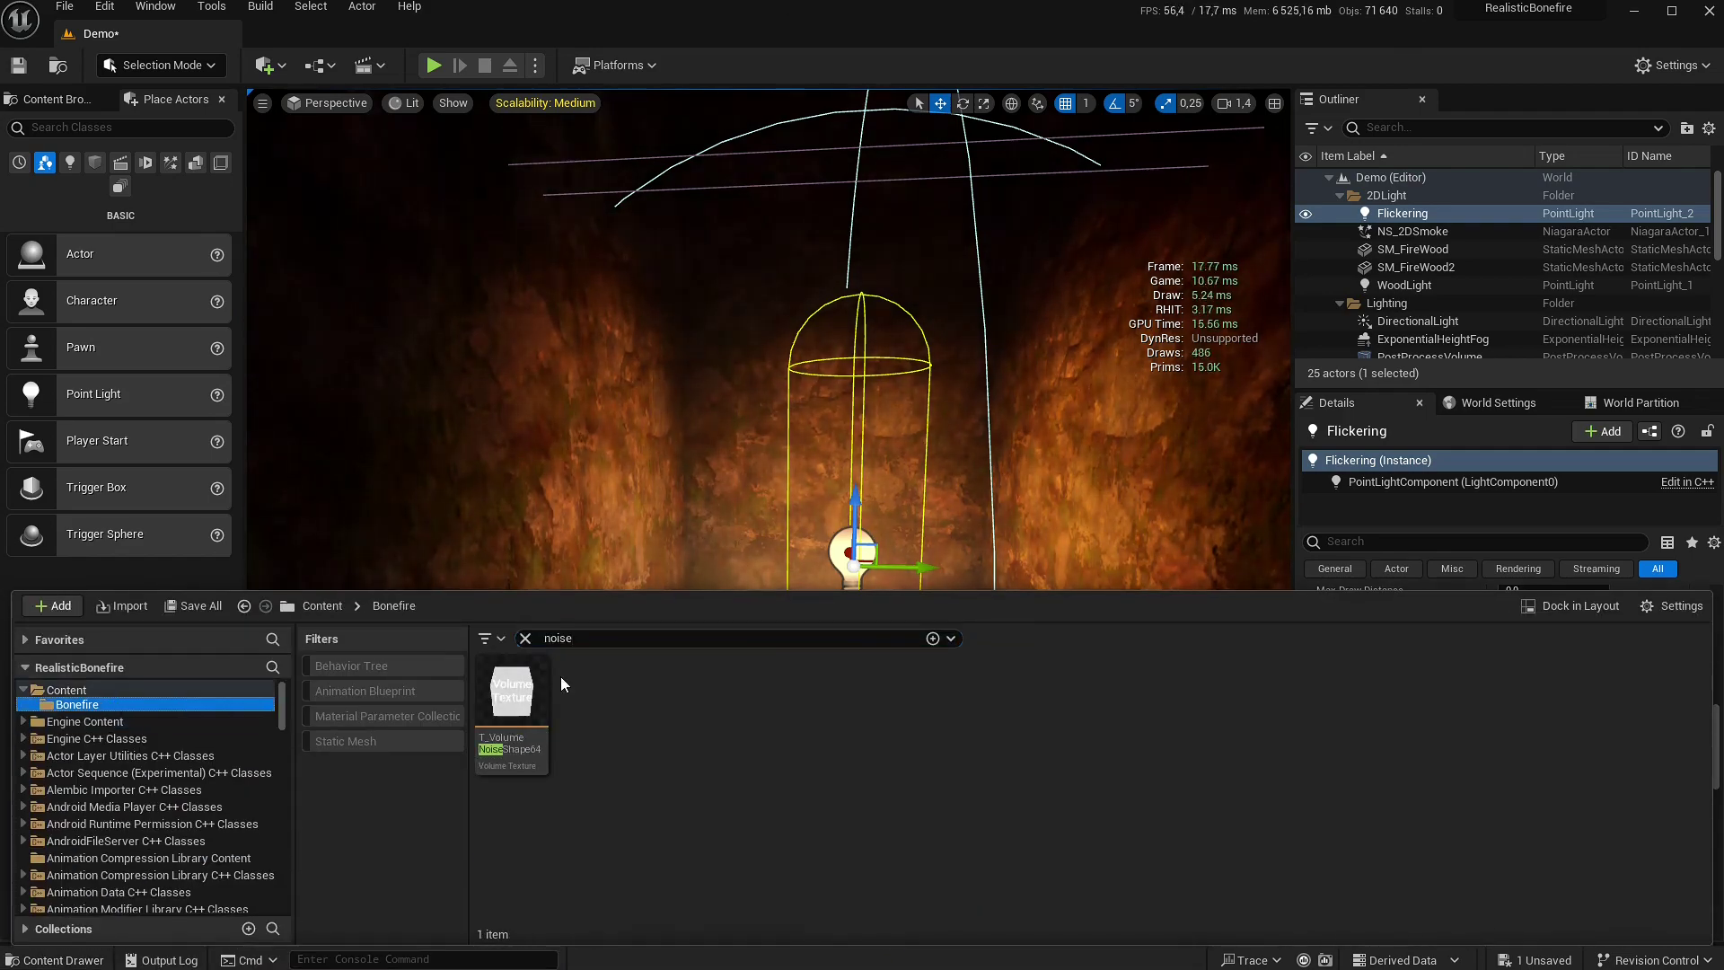
pyautogui.moveTo(683, 467); pyautogui.dragTo(795, 451, button='right')
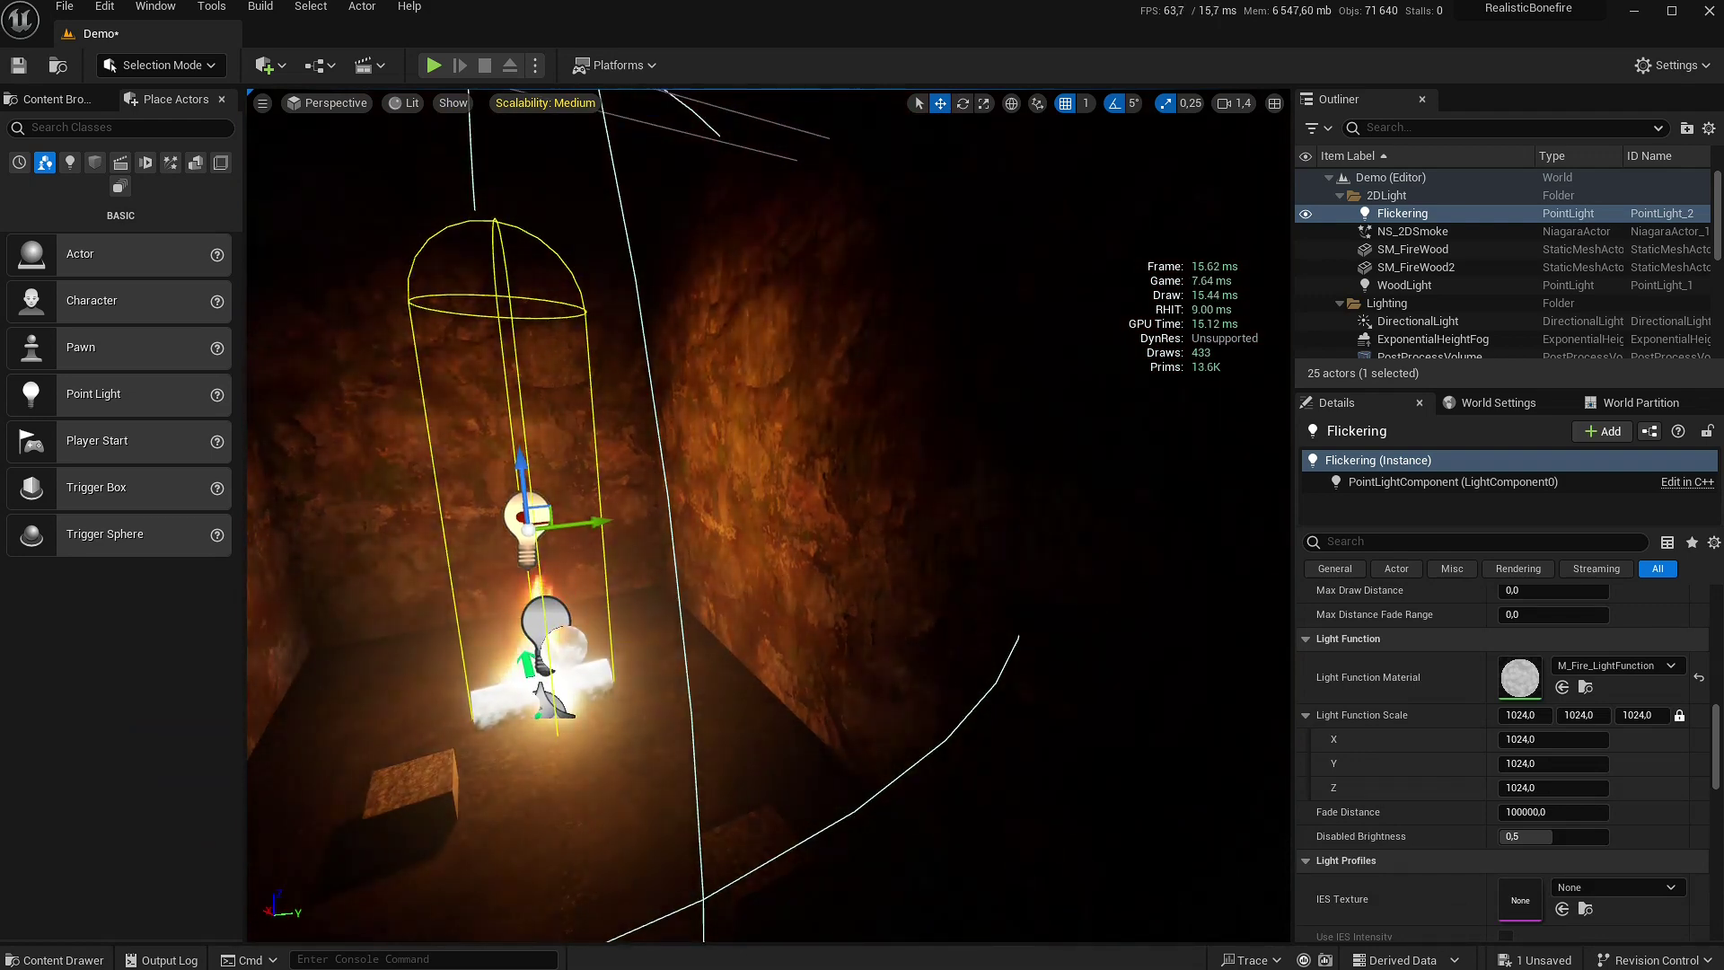
pyautogui.moveTo(732, 377); pyautogui.dragTo(743, 378, button='right')
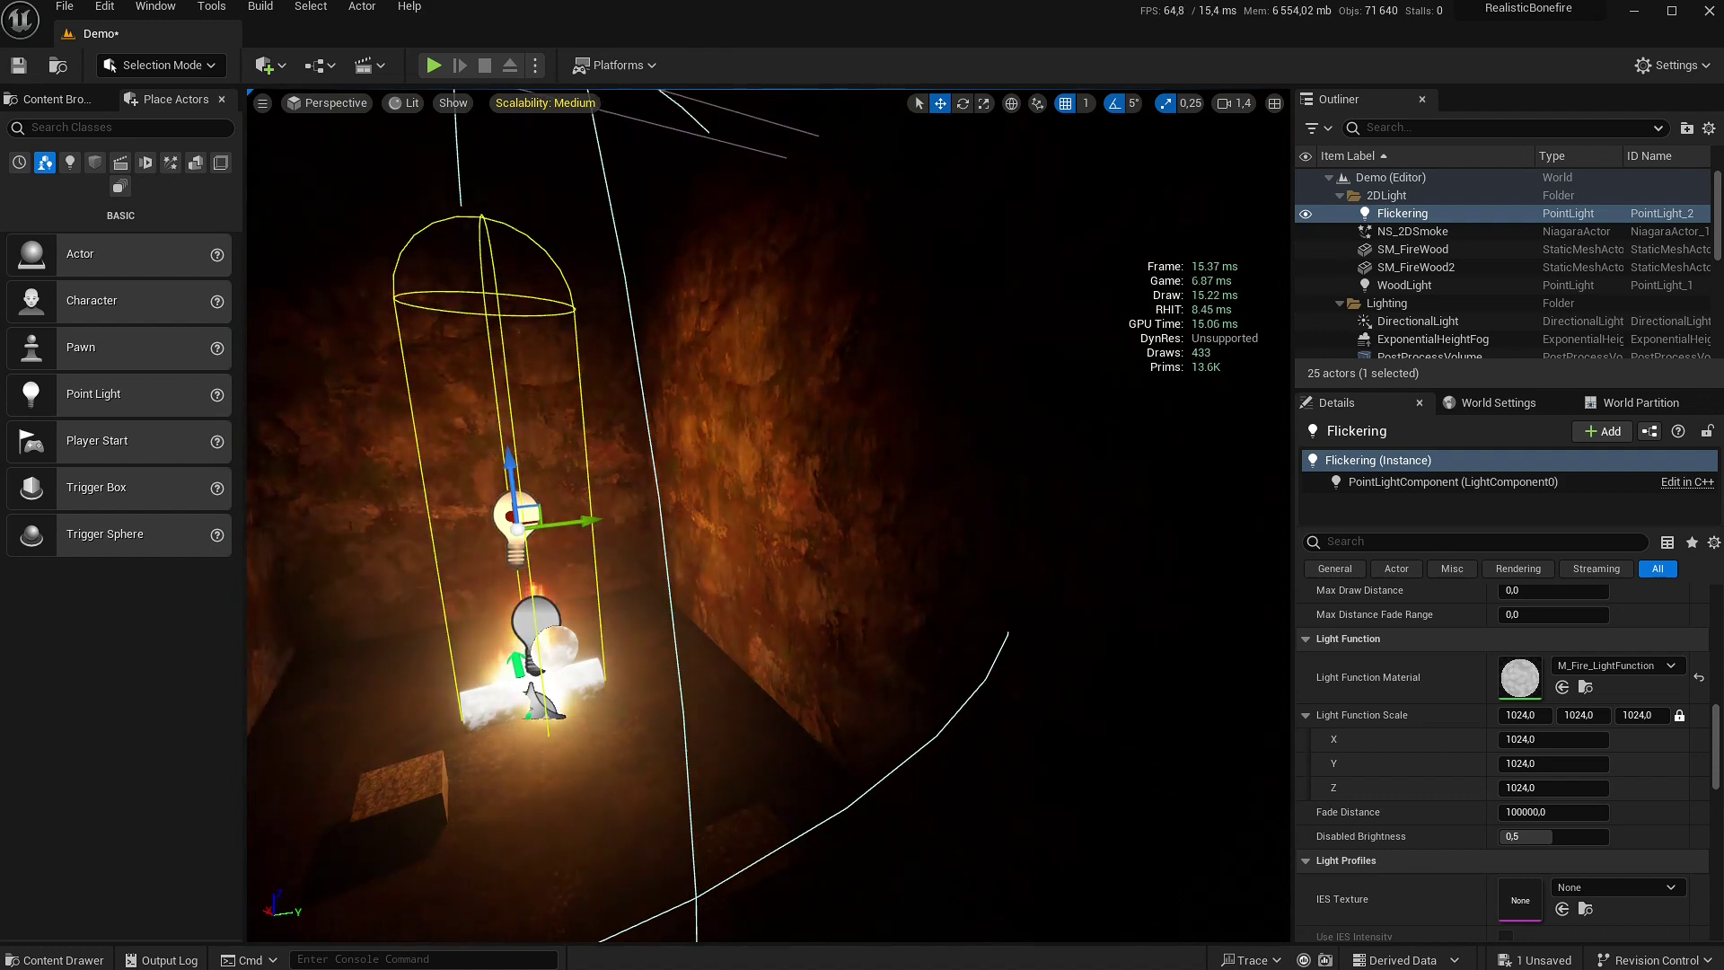